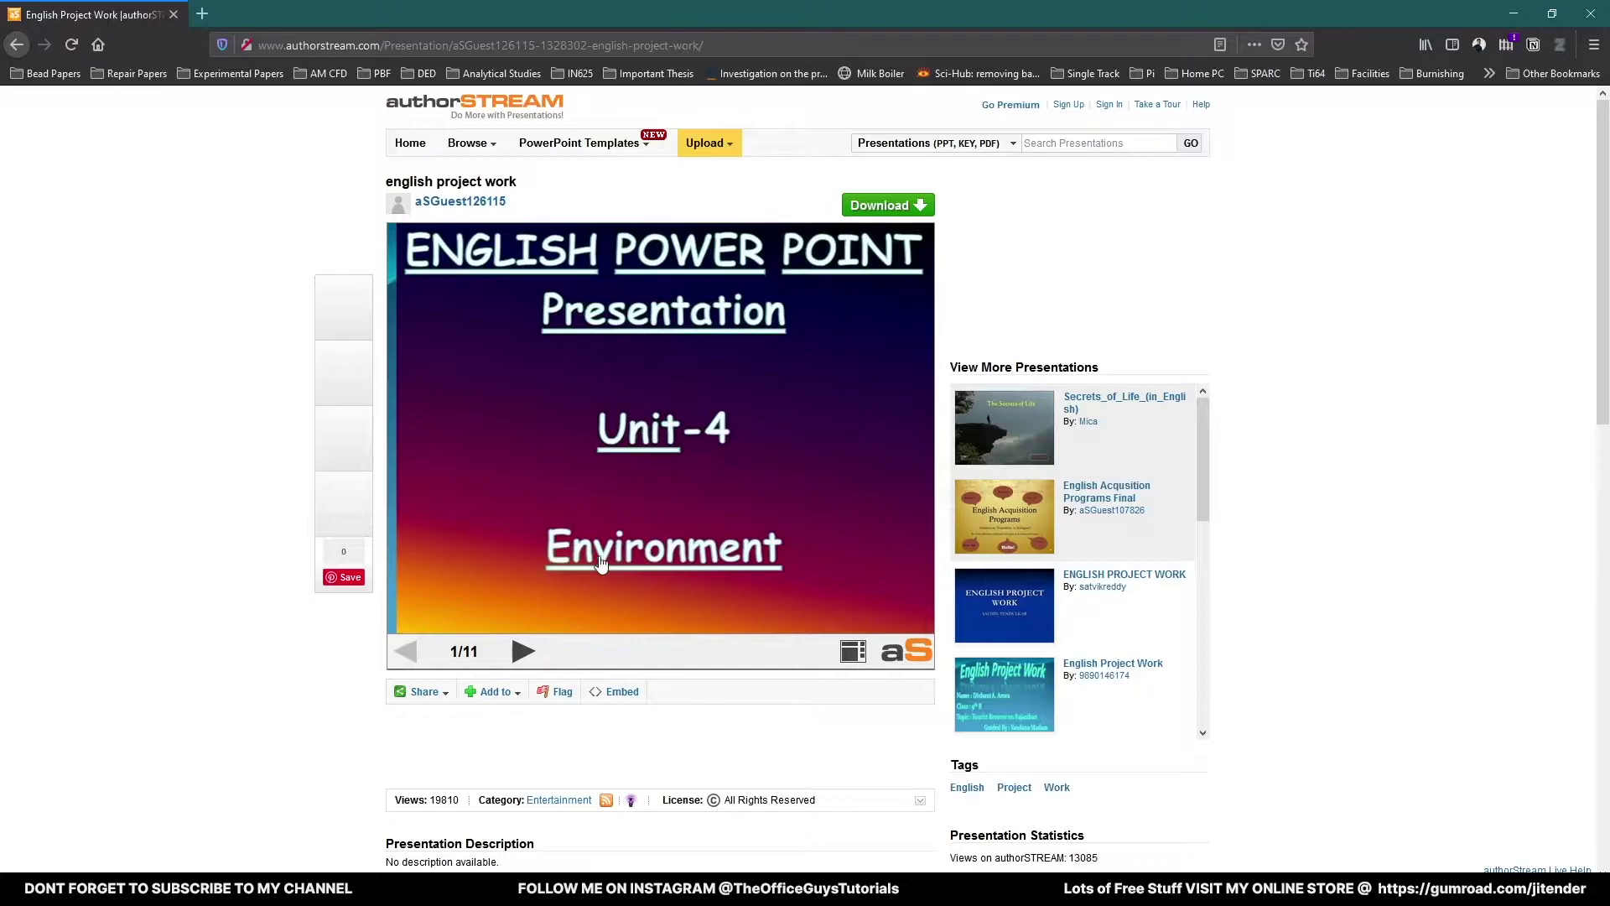
Step through slides 1/11 to 11/11 of the 'english project work' deck to its end screen.
left_click(526, 653)
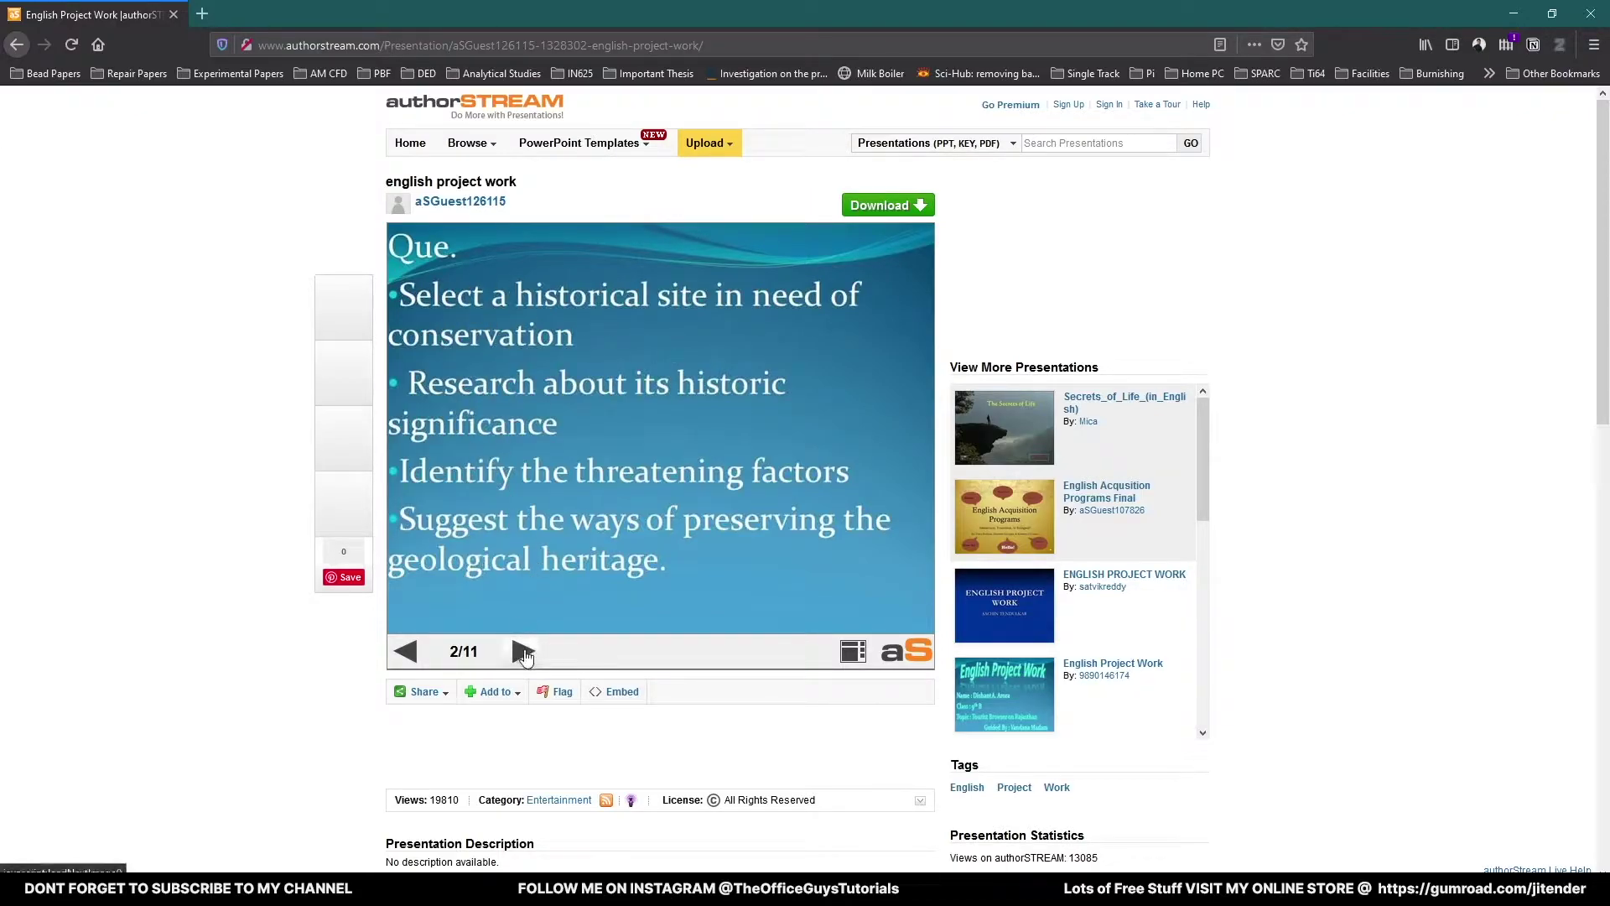
left_click(647, 435)
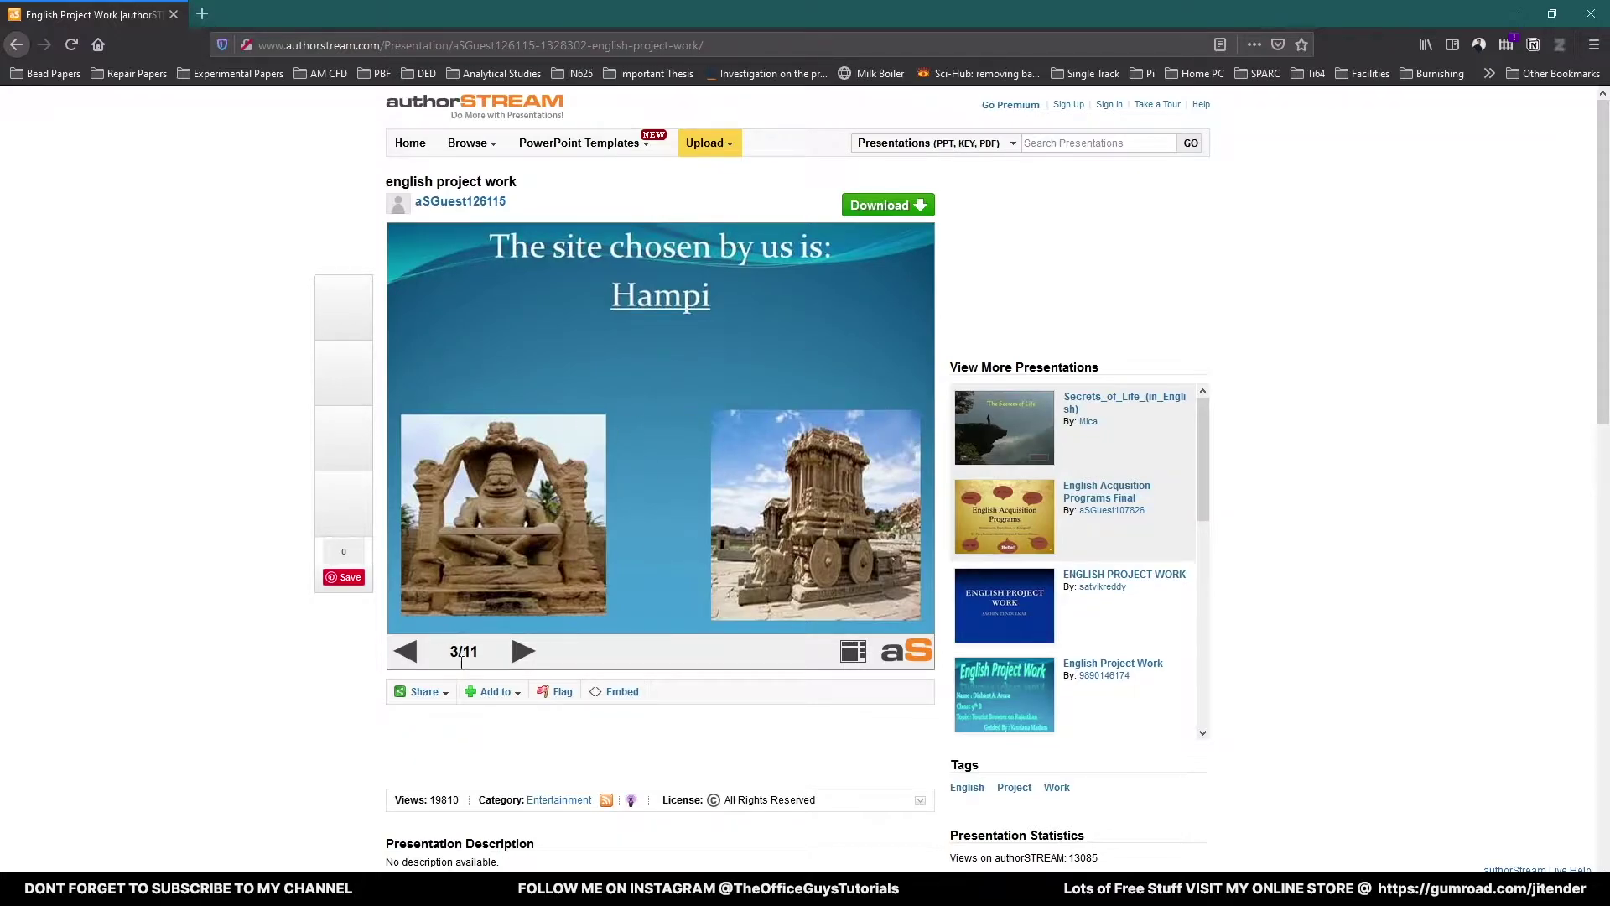
left_click(522, 651)
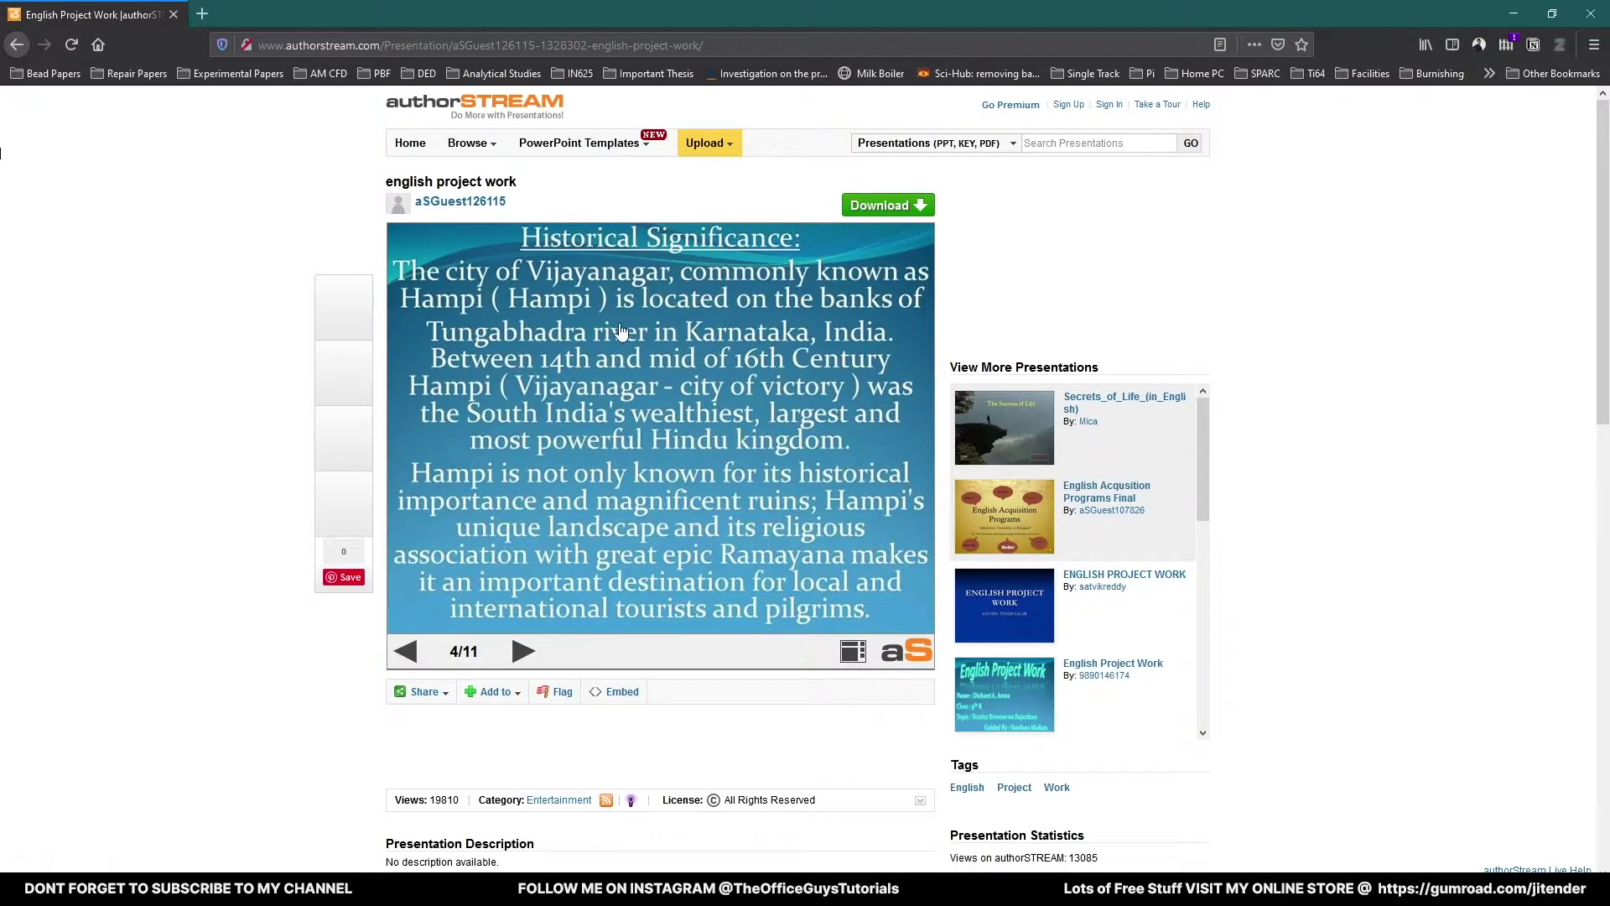
left_click(521, 661)
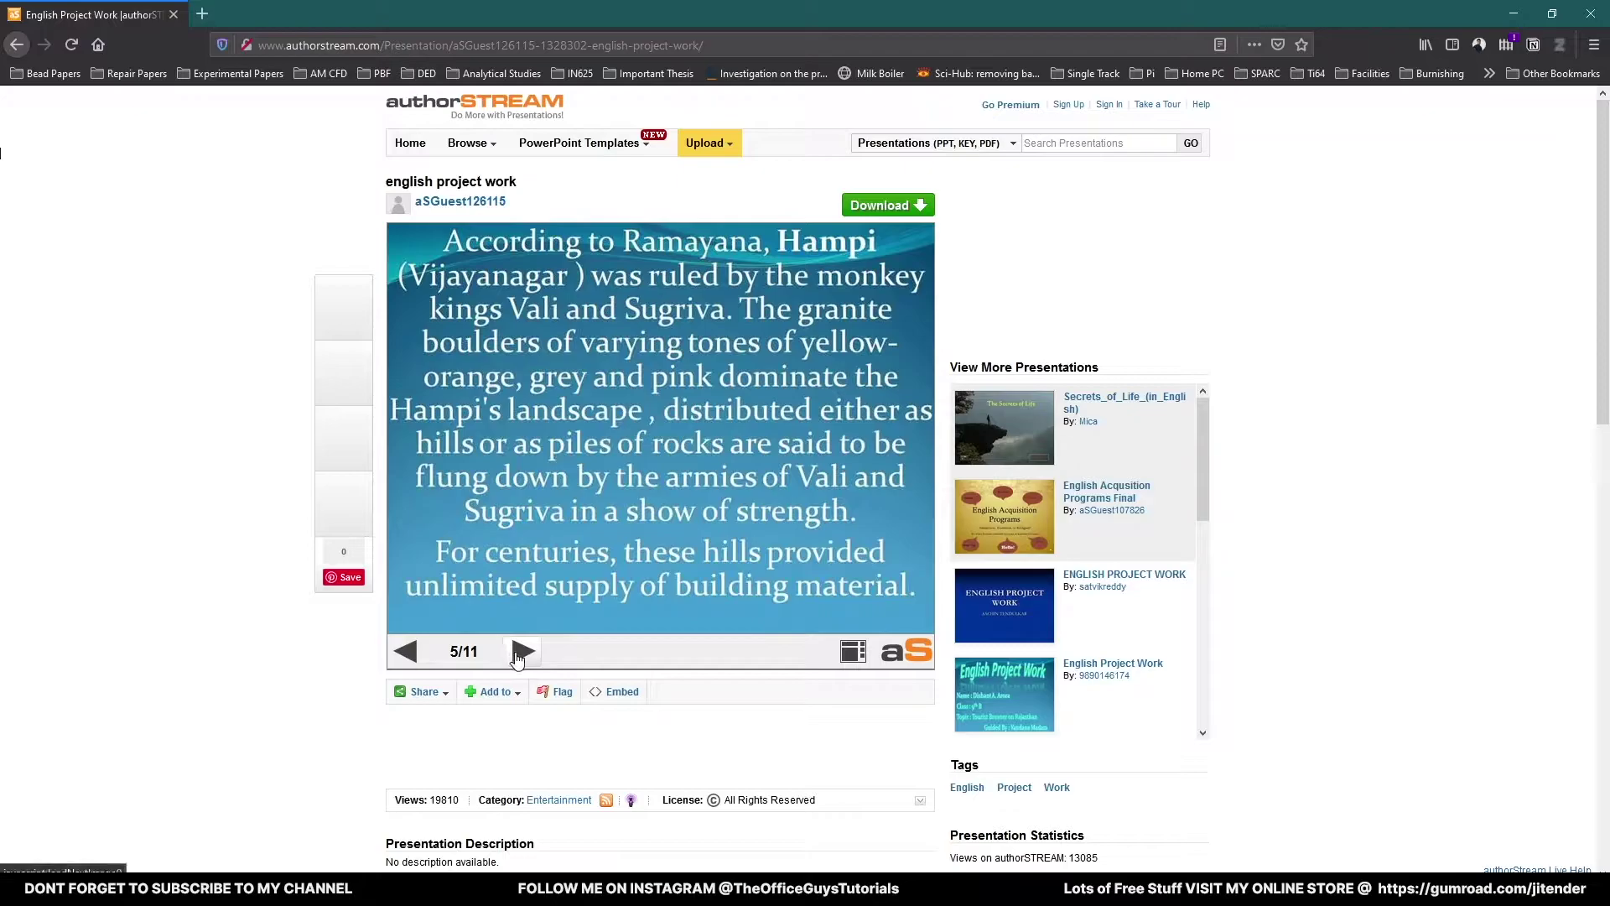
left_click(521, 653)
left_click(522, 652)
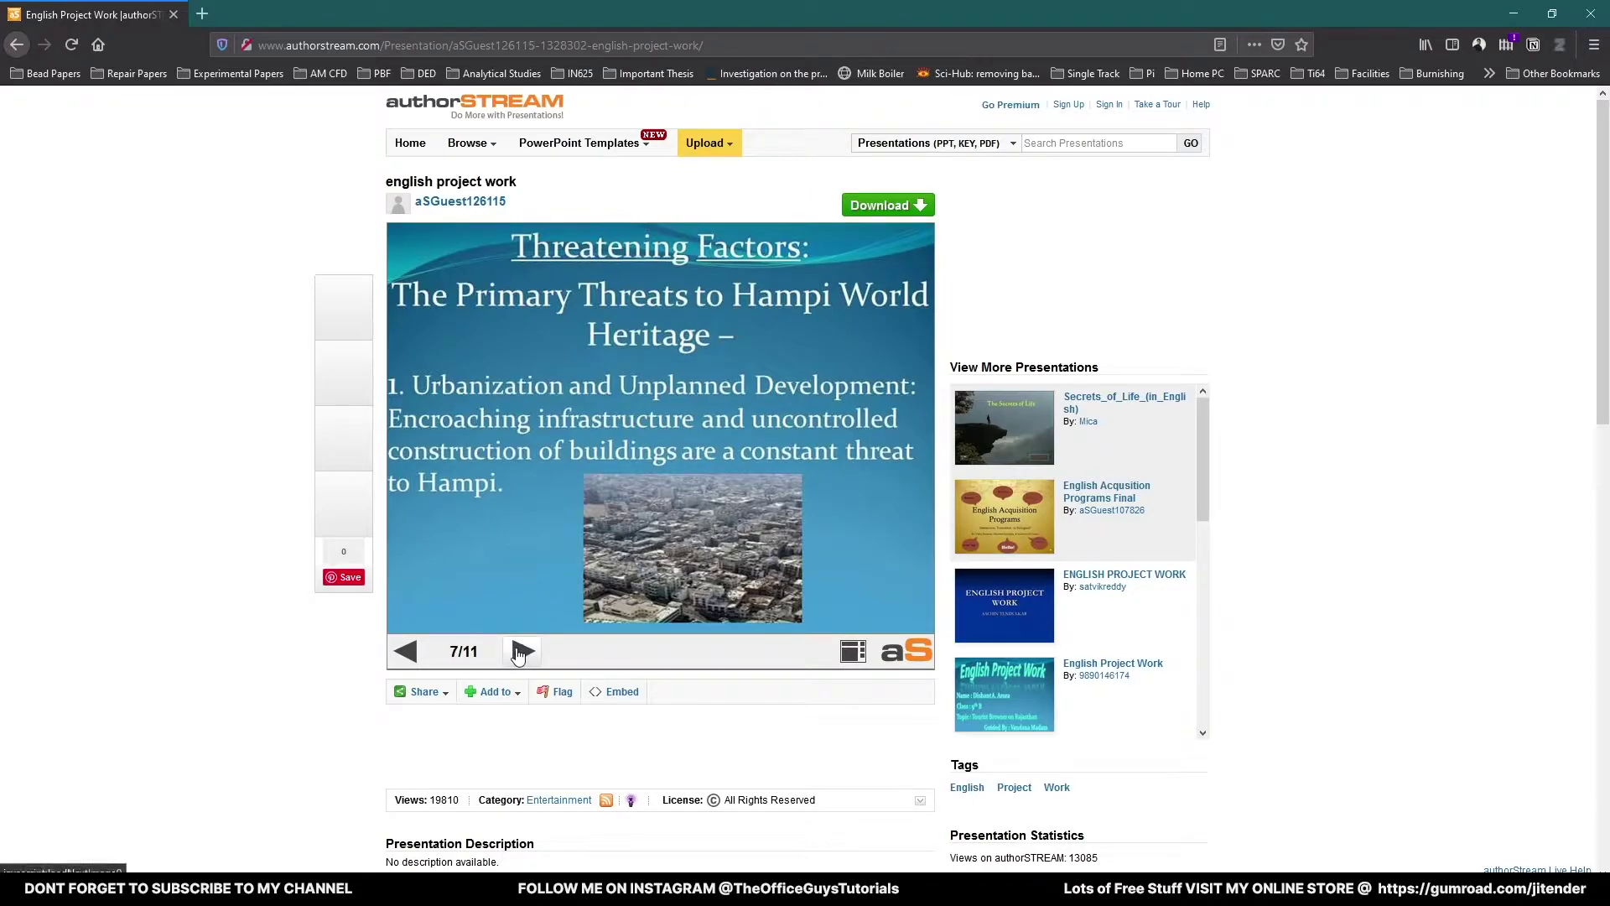
left_click(522, 653)
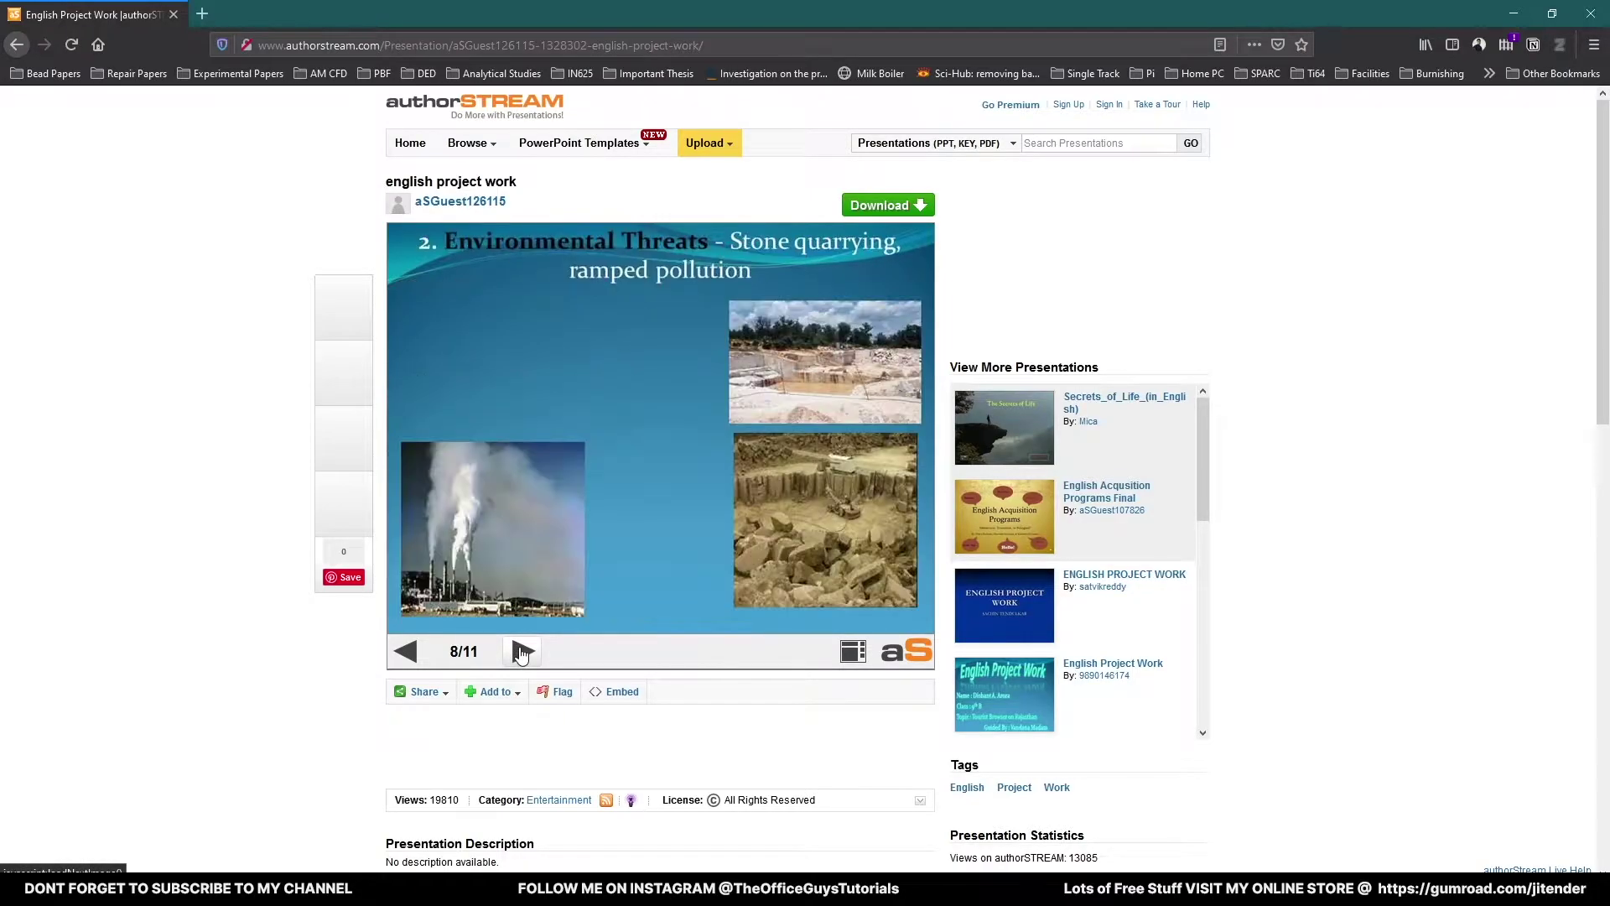
left_click(521, 652)
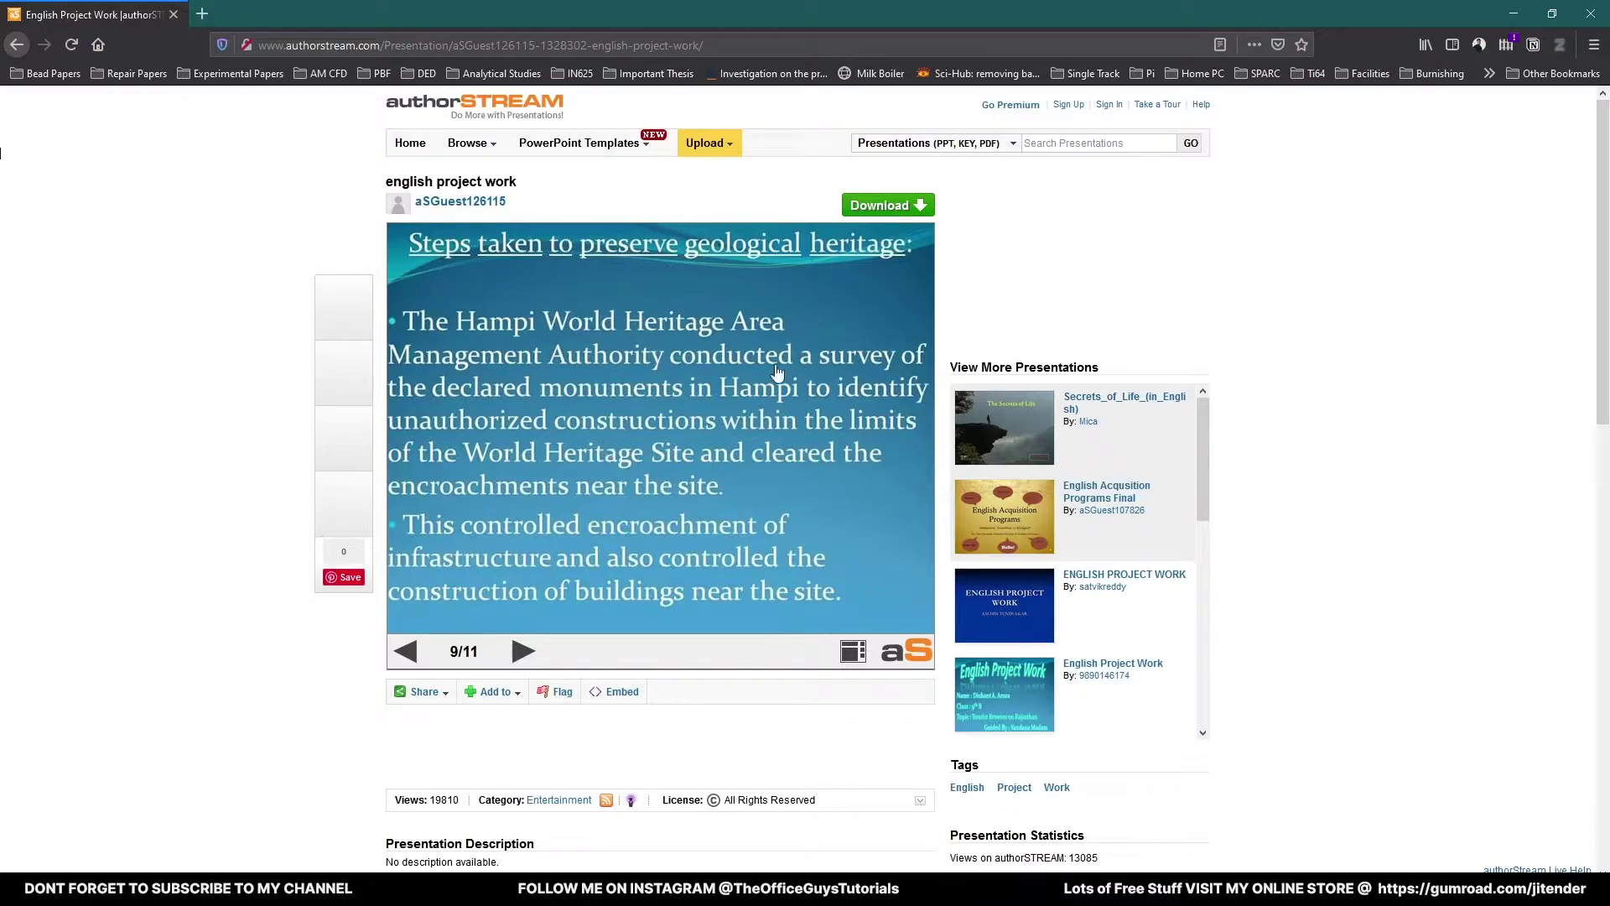
left_click(522, 653)
left_click(522, 652)
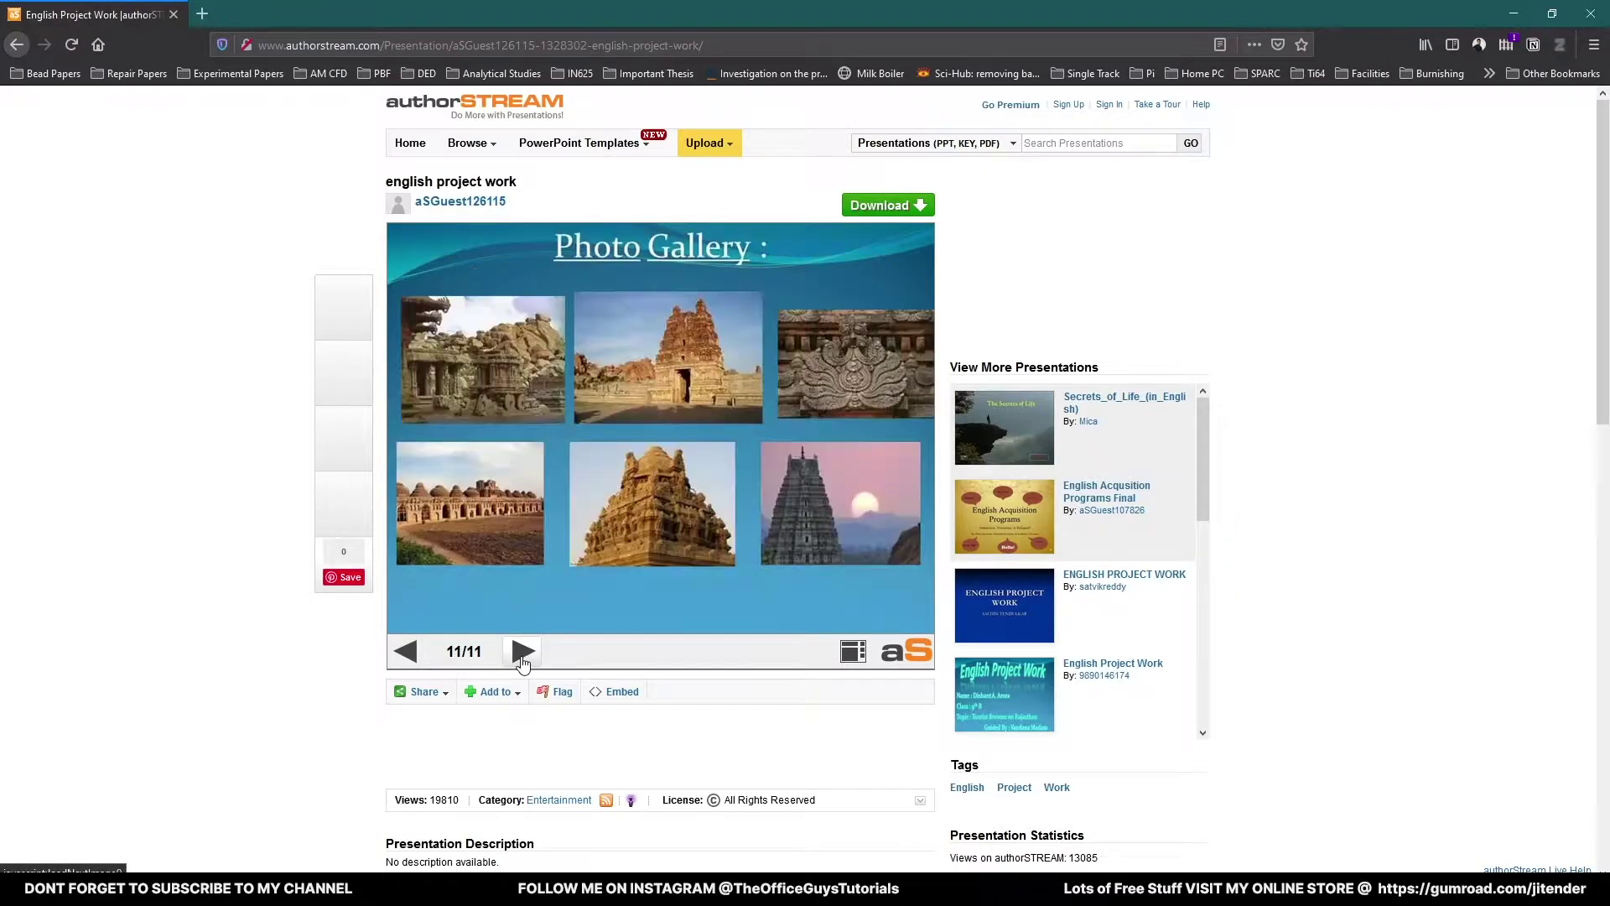
left_click(515, 655)
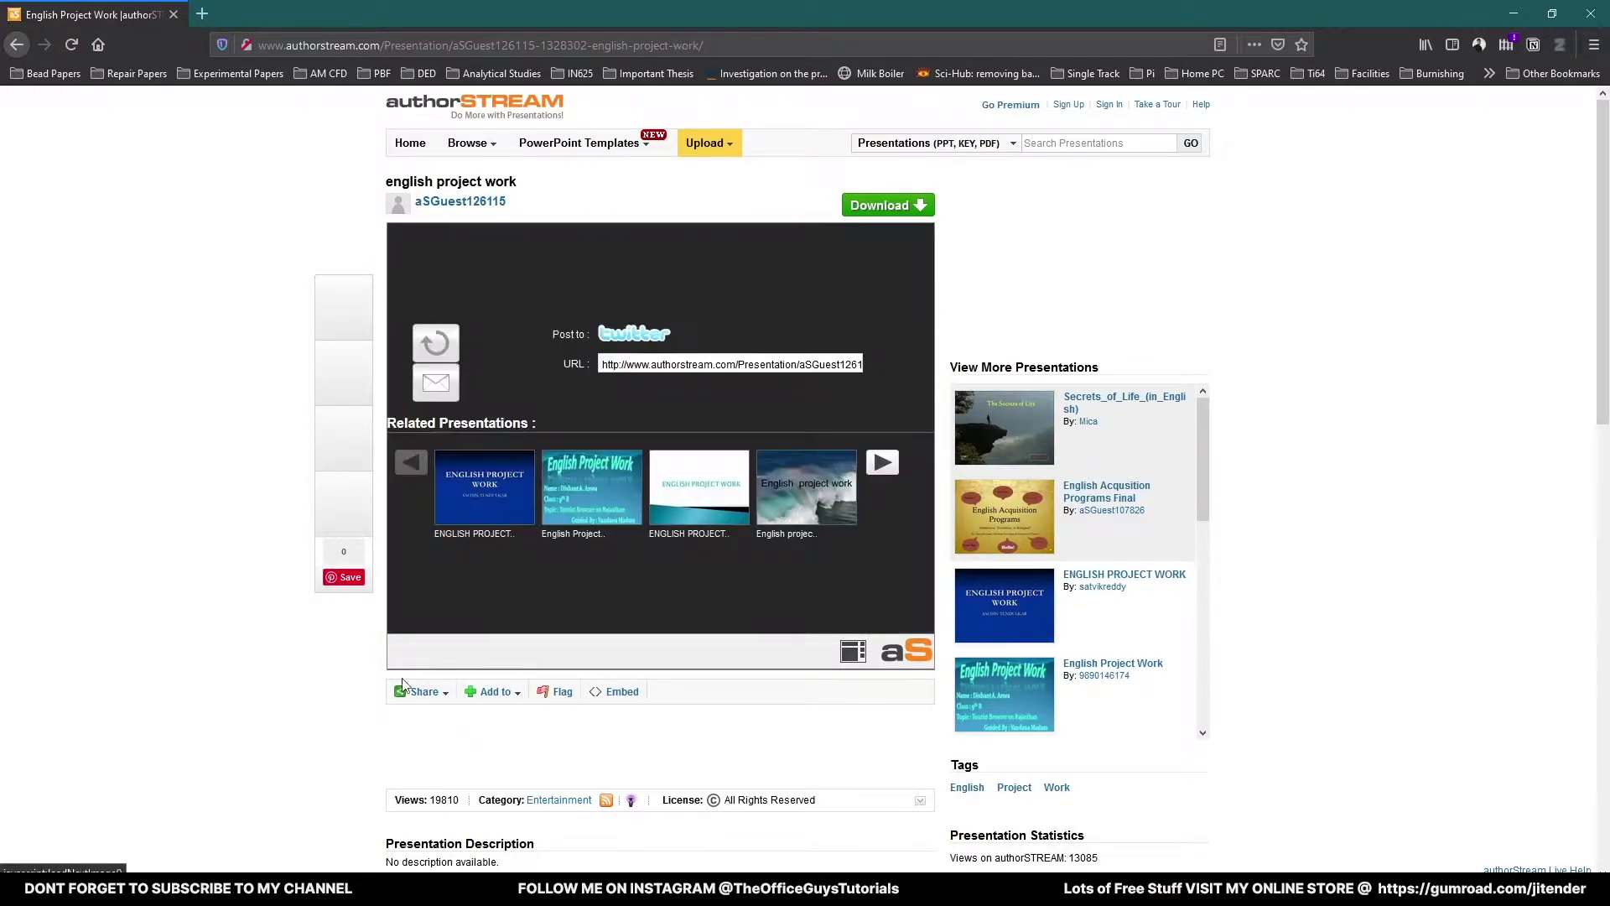
Replay the deck and step through the Que., Hampi, Historical Significance and Ramayana slides.
left_click(440, 351)
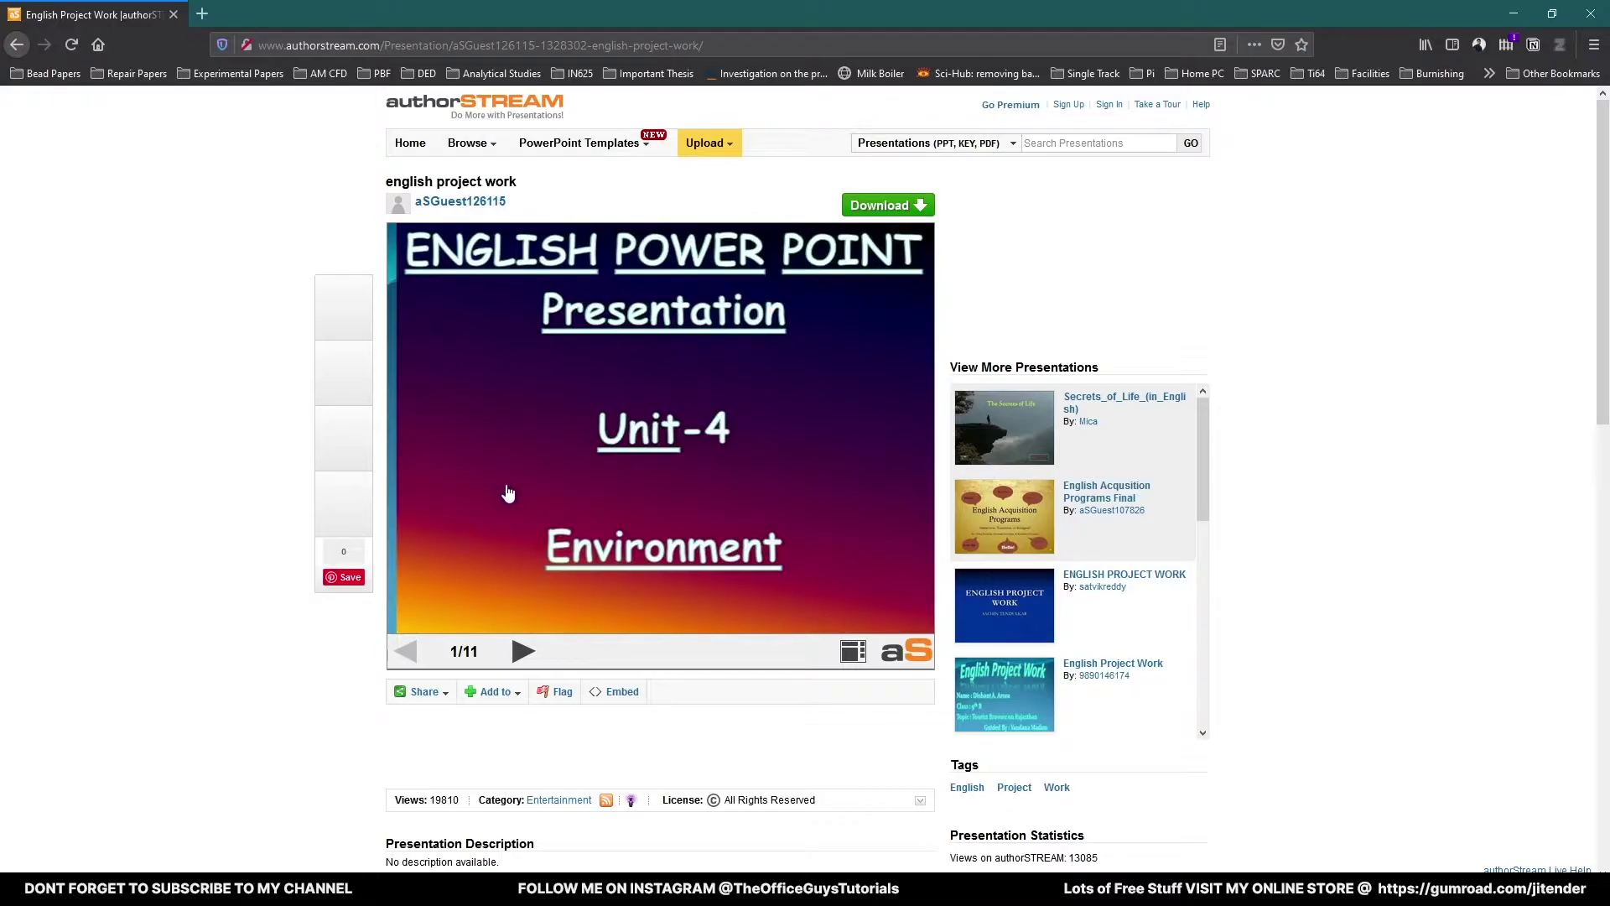
left_click(520, 653)
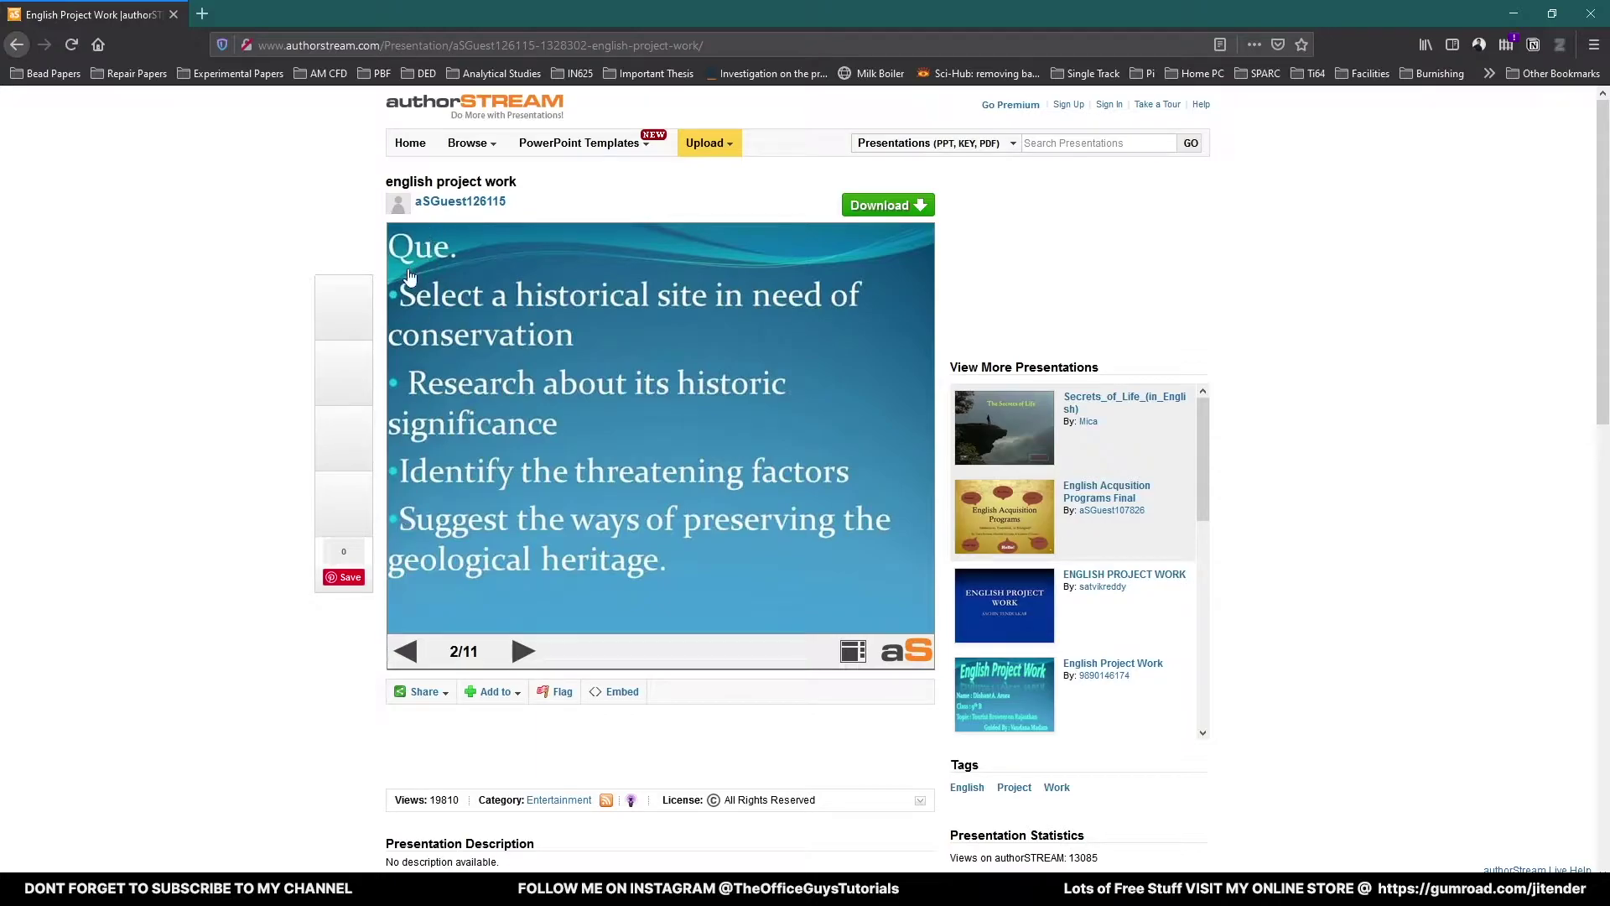
left_click(523, 652)
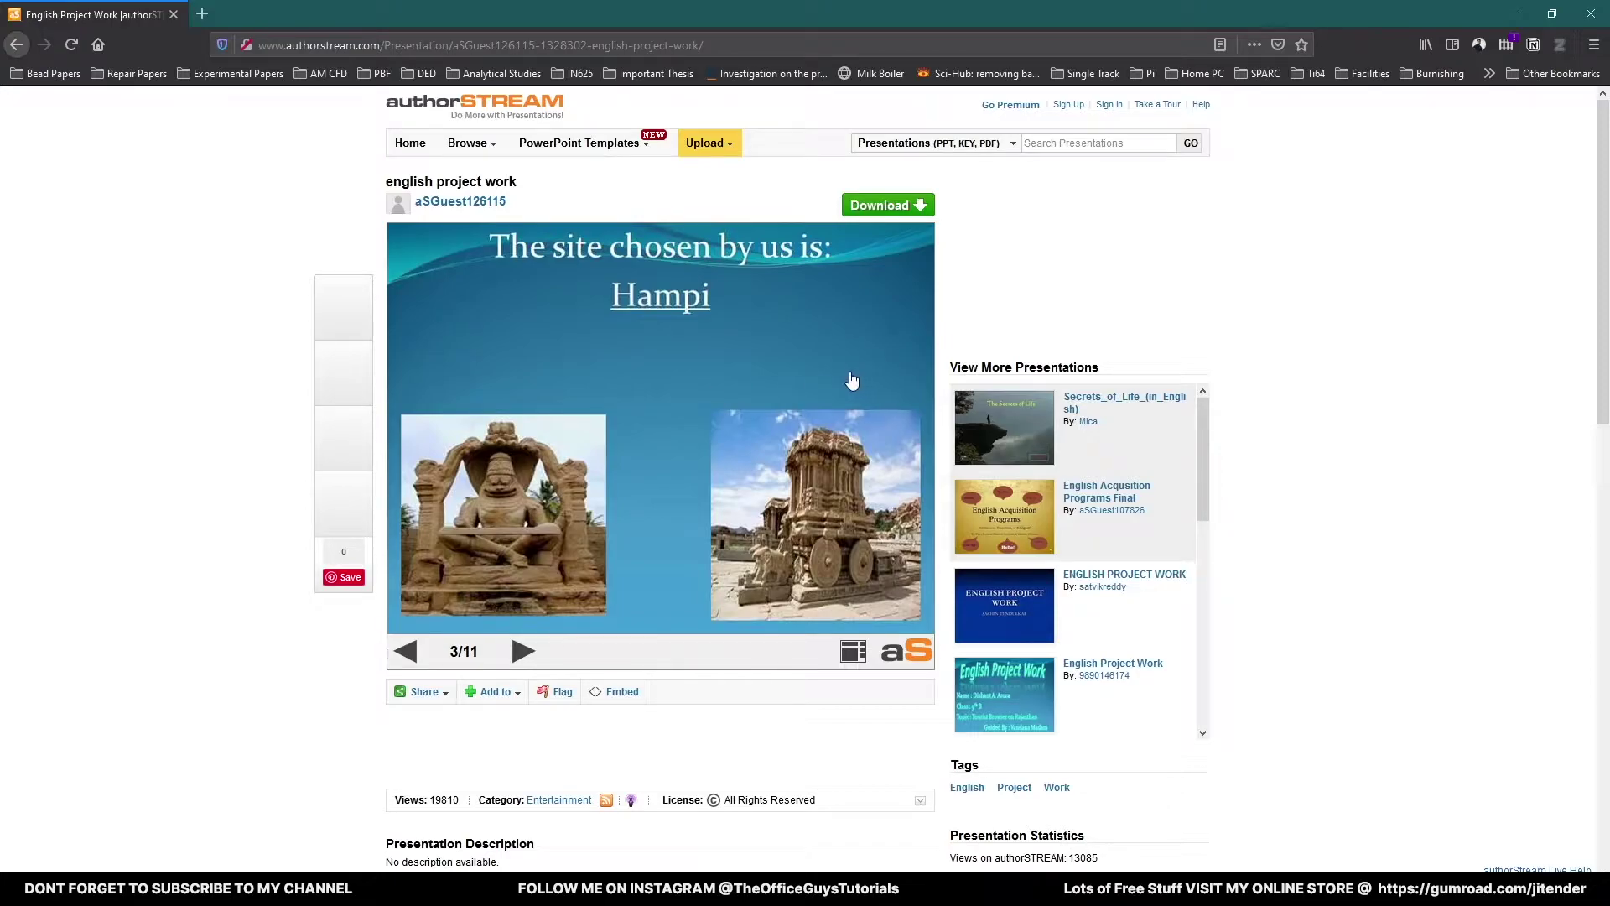
left_click(520, 658)
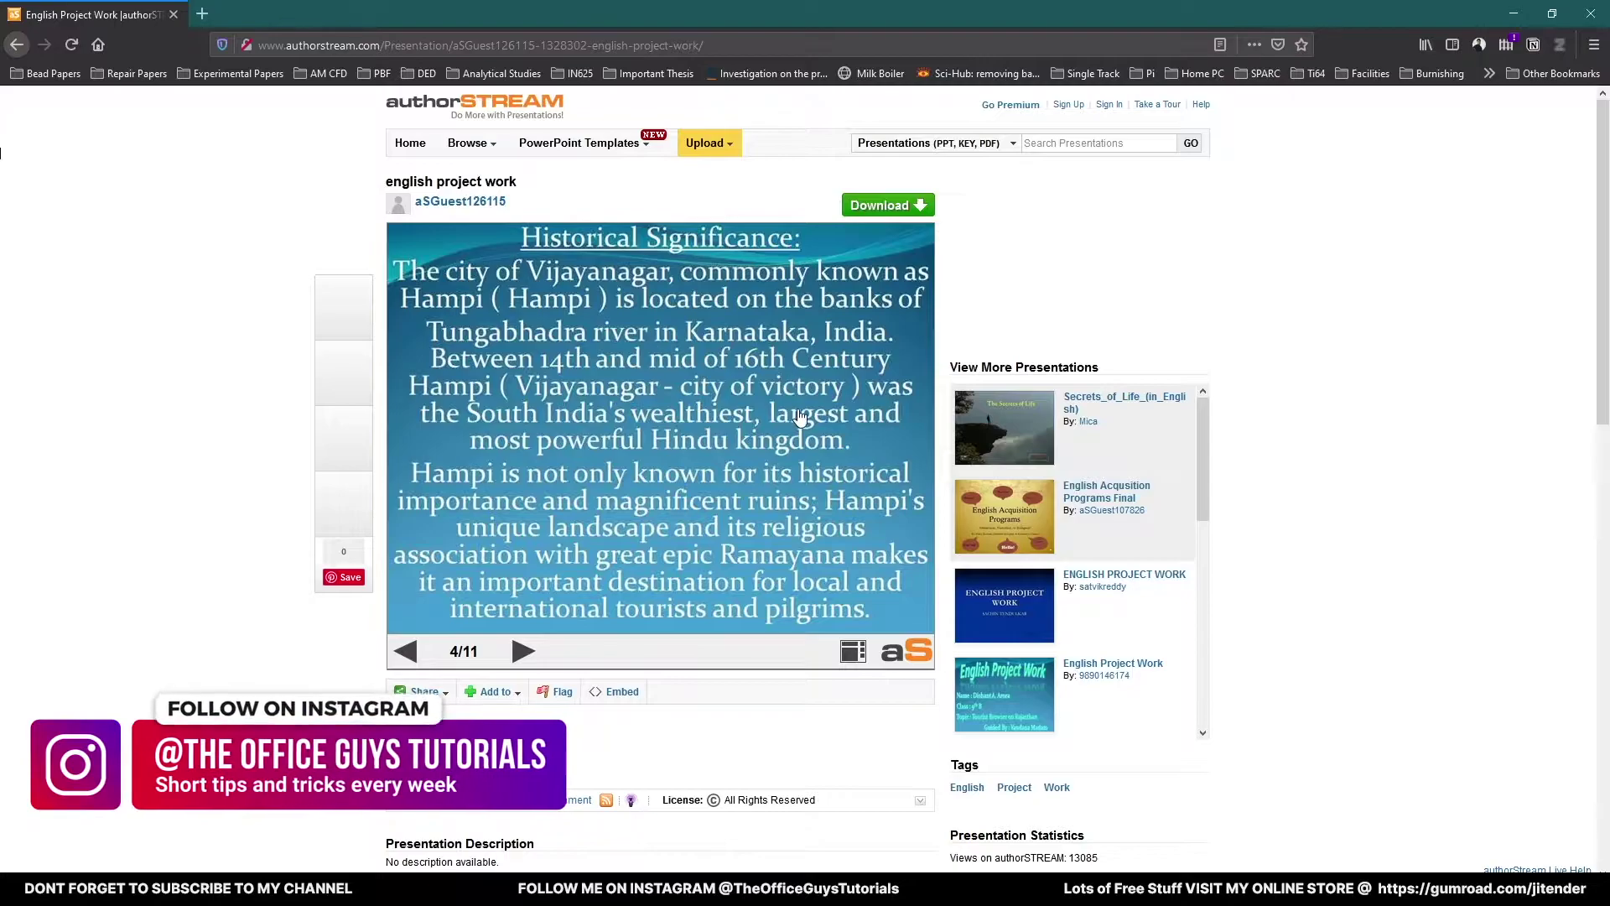
left_click(521, 652)
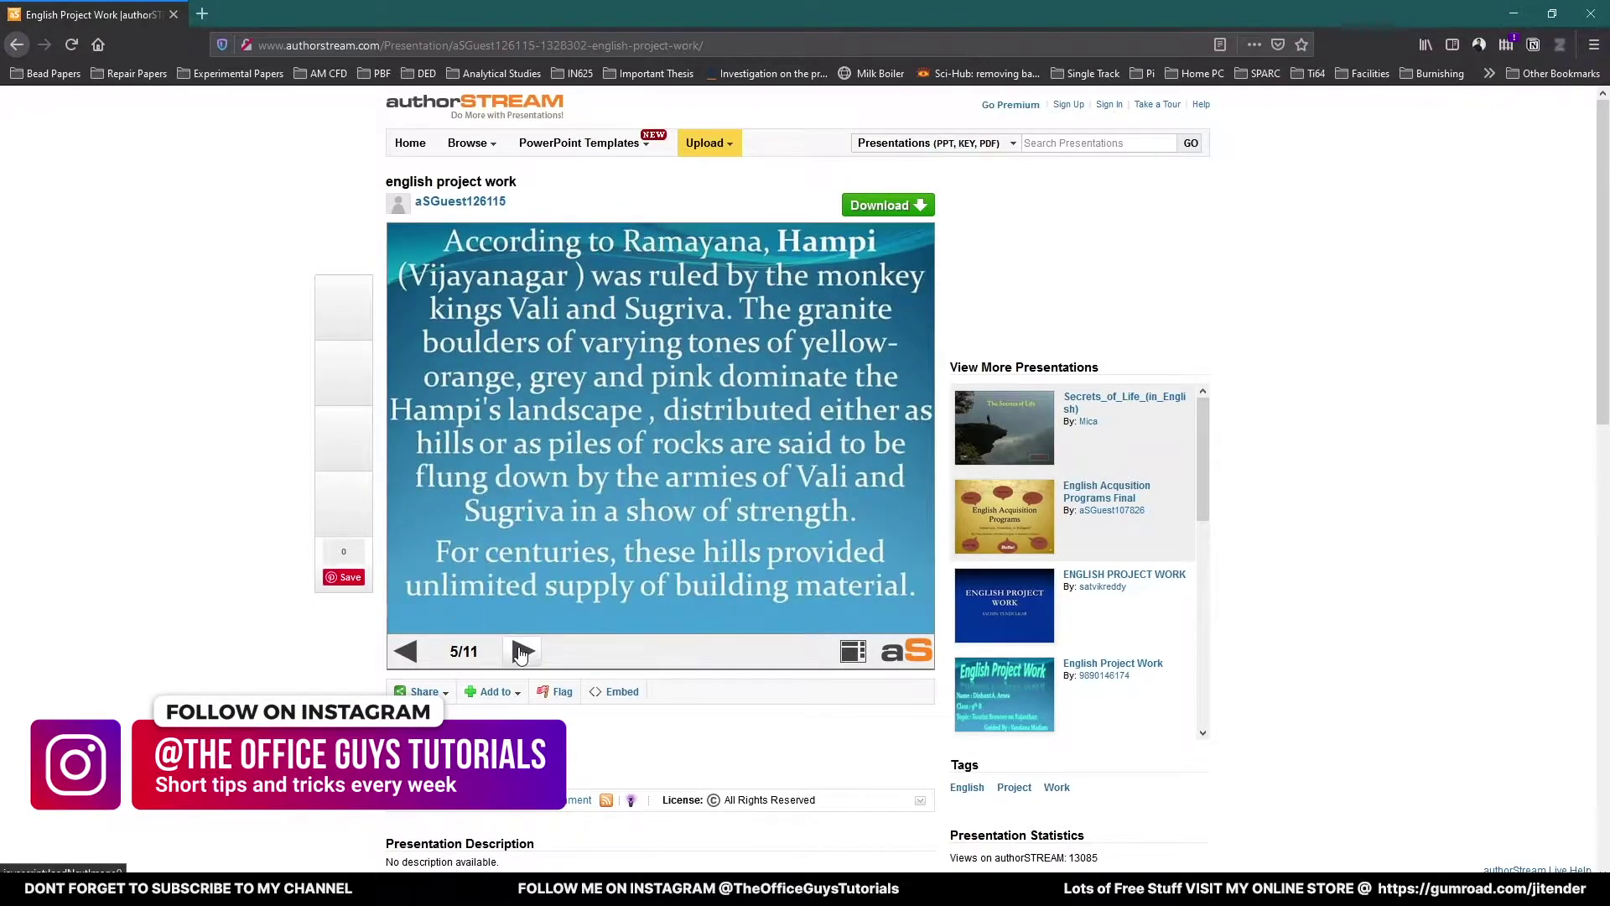
left_click(521, 653)
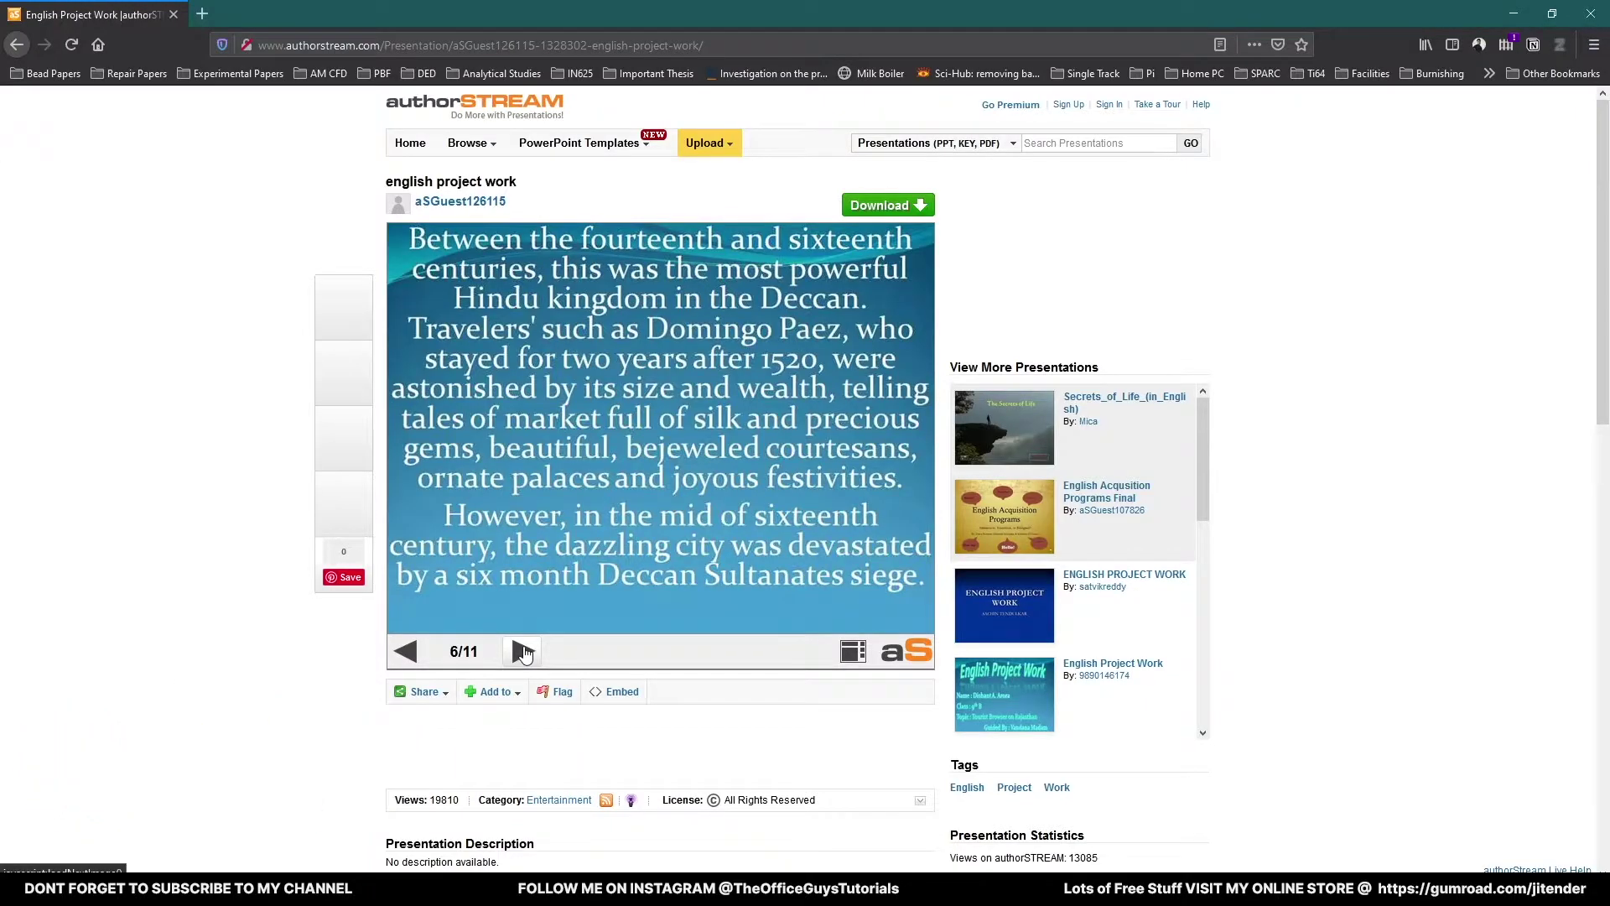
Continue past Threatening Factors and preservation slides to the end, then restart at the title slide.
left_click(522, 652)
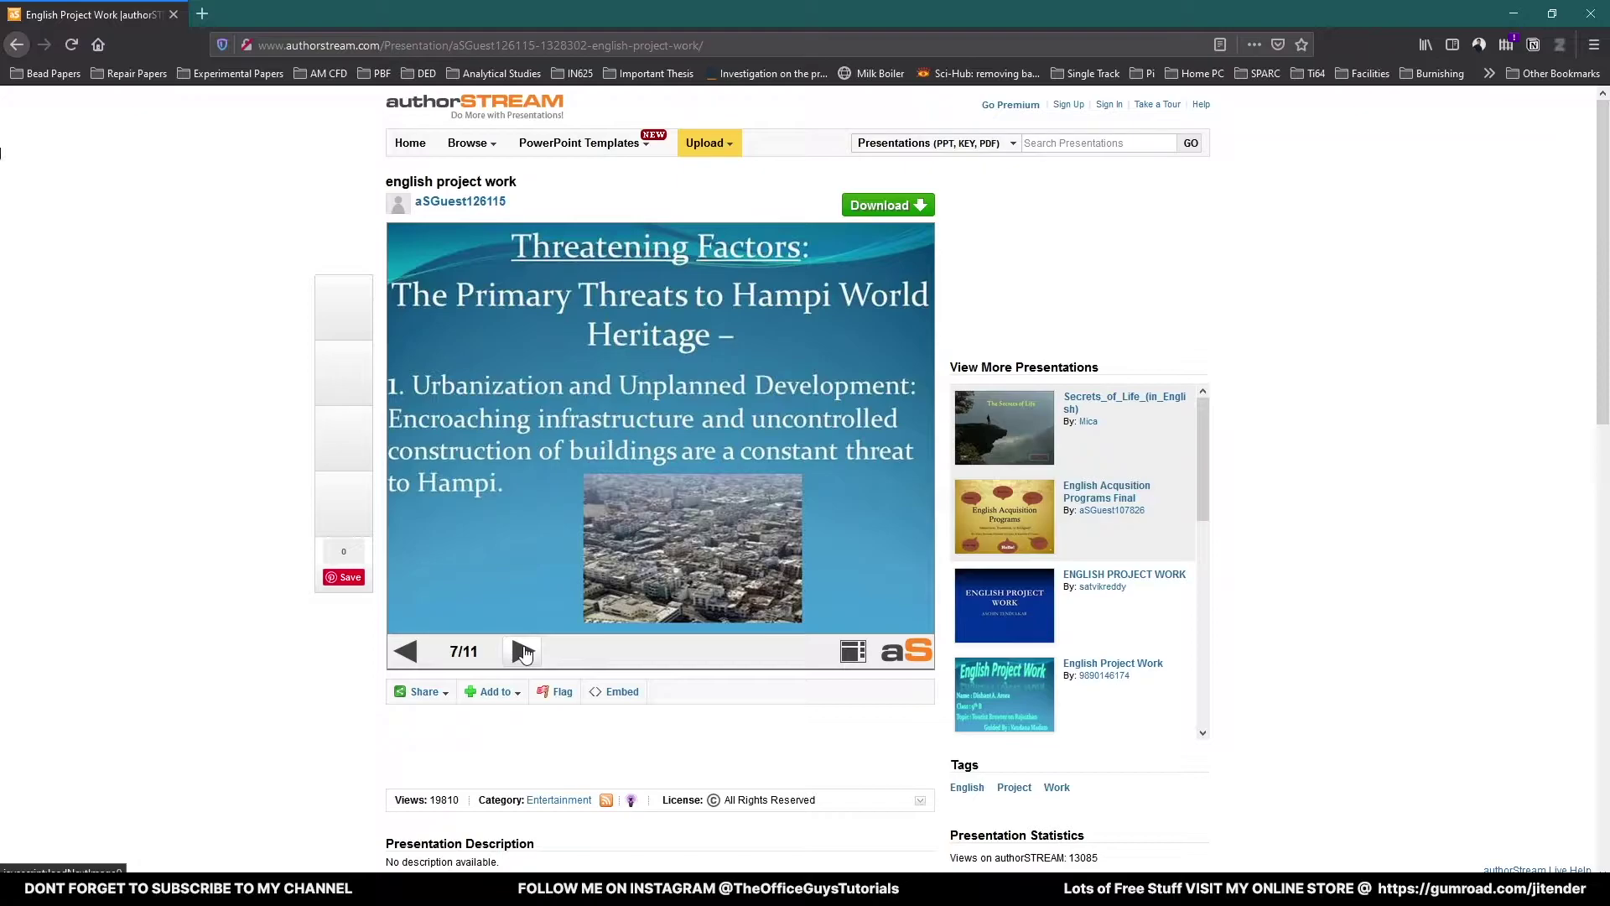
left_click(521, 653)
left_click(523, 654)
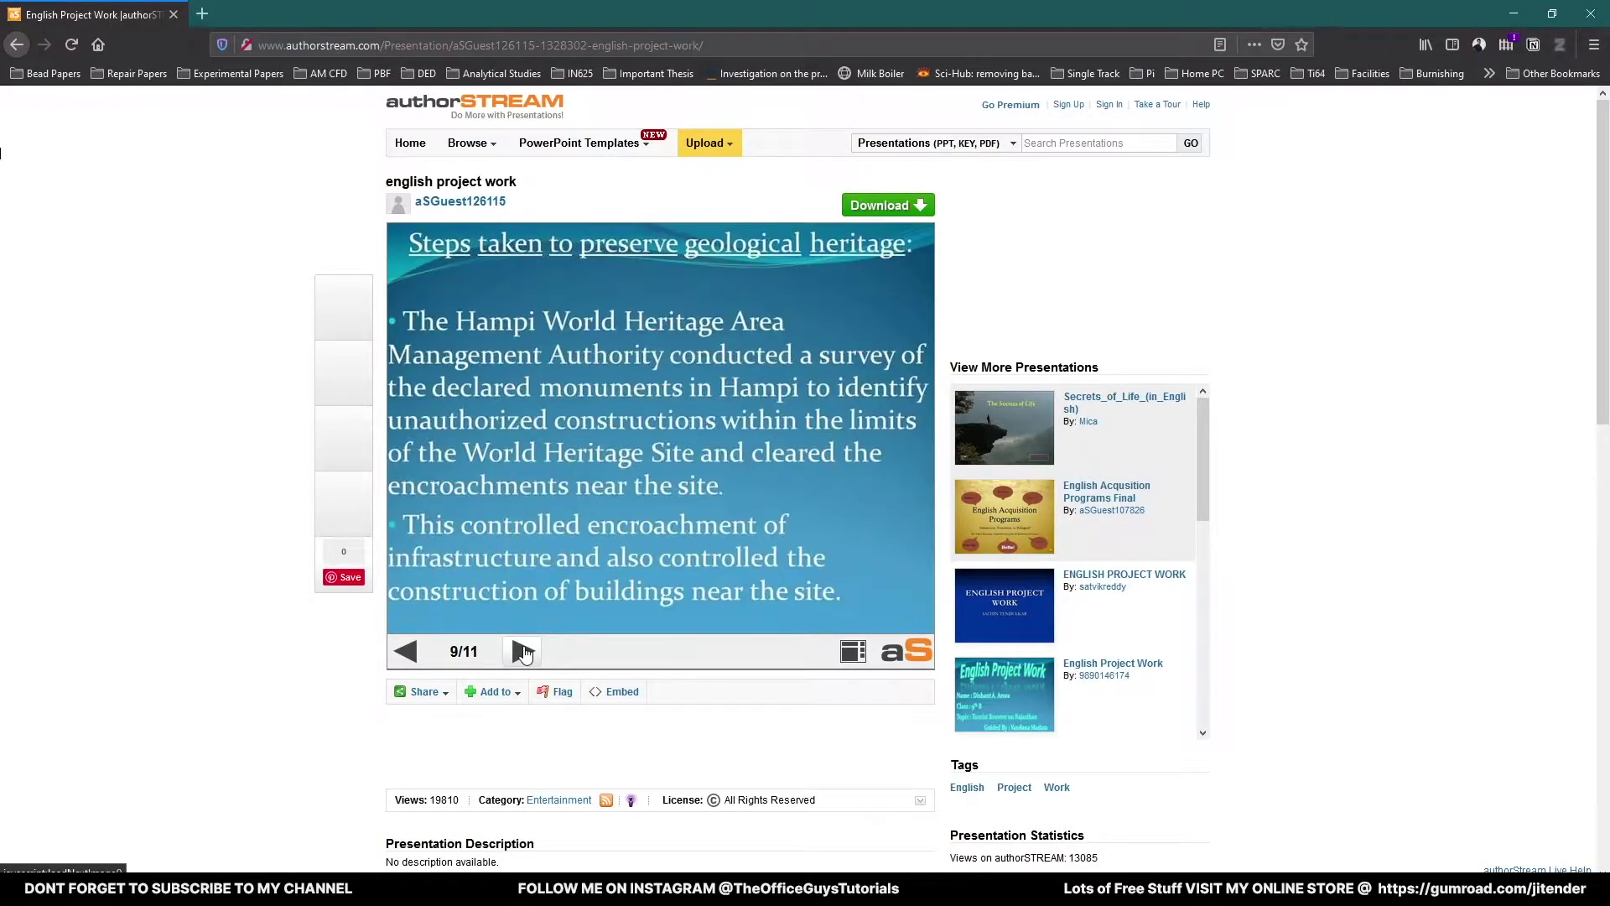
left_click(523, 653)
left_click(521, 652)
left_click(520, 651)
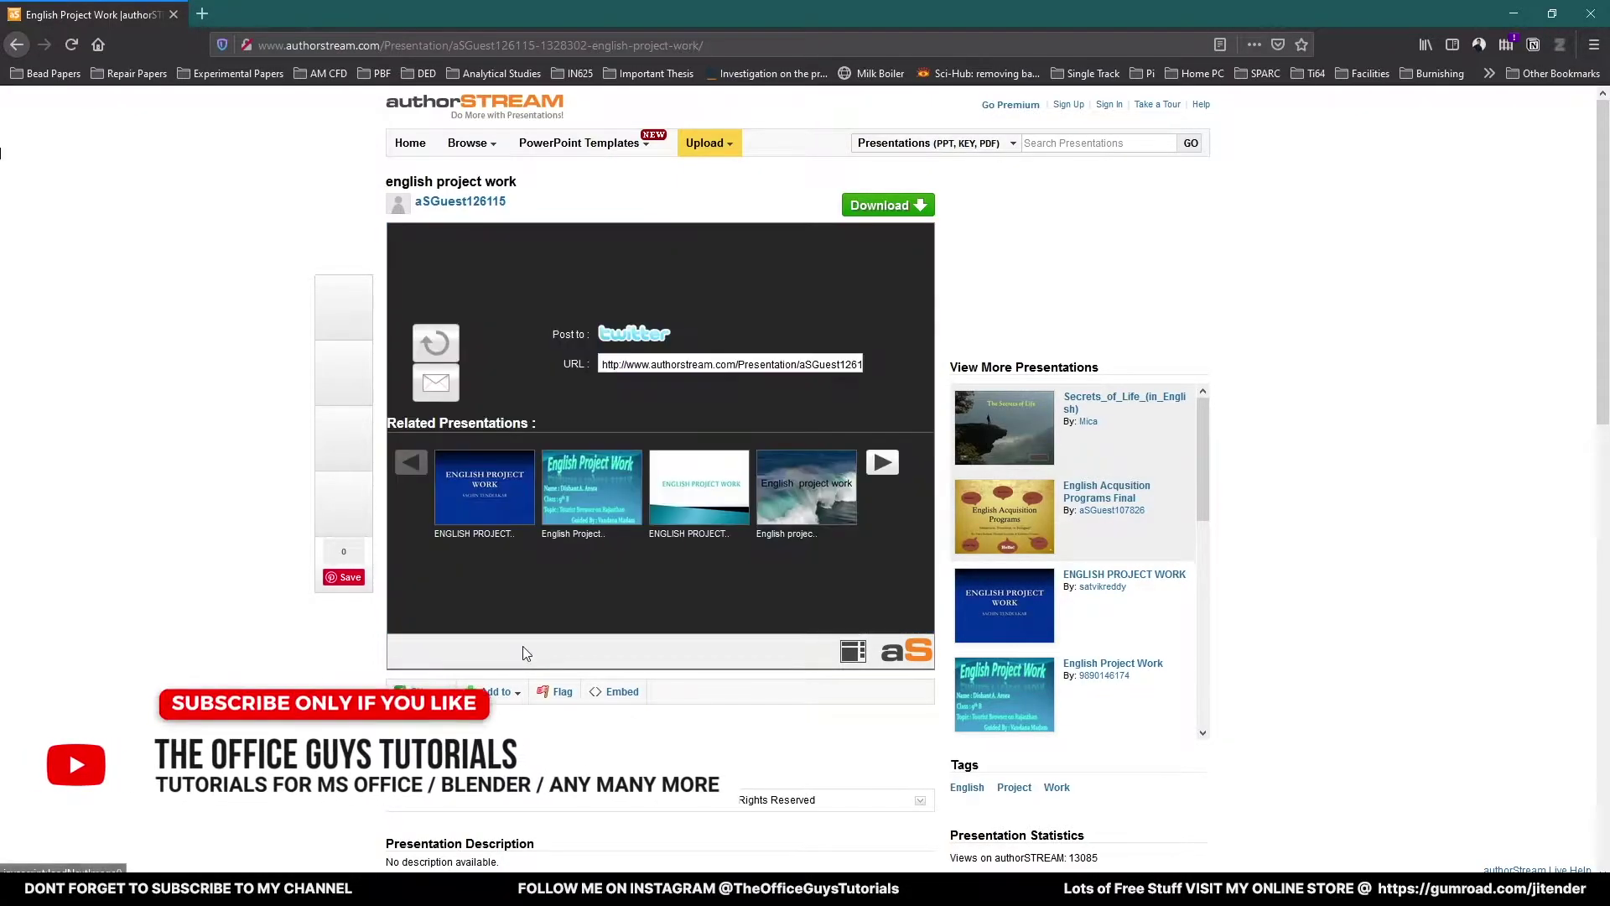
left_click(435, 344)
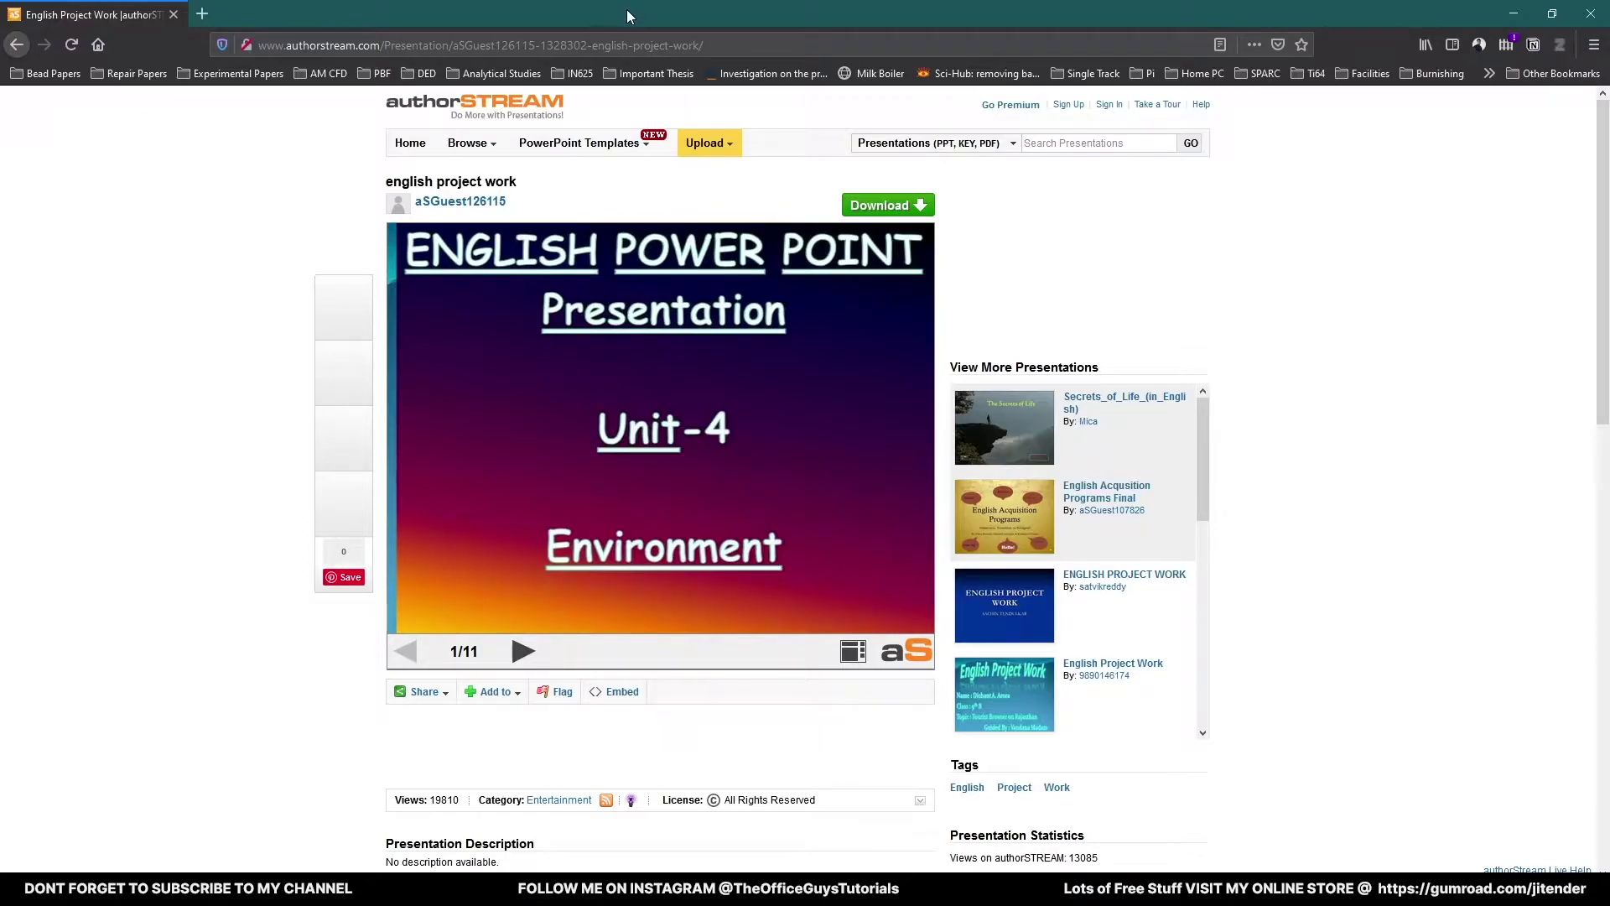
Snap the browser left beside PowerPoint, zoom the old deck to 130%, and select slide 1.
left_click_drag(627, 12, 4, 308)
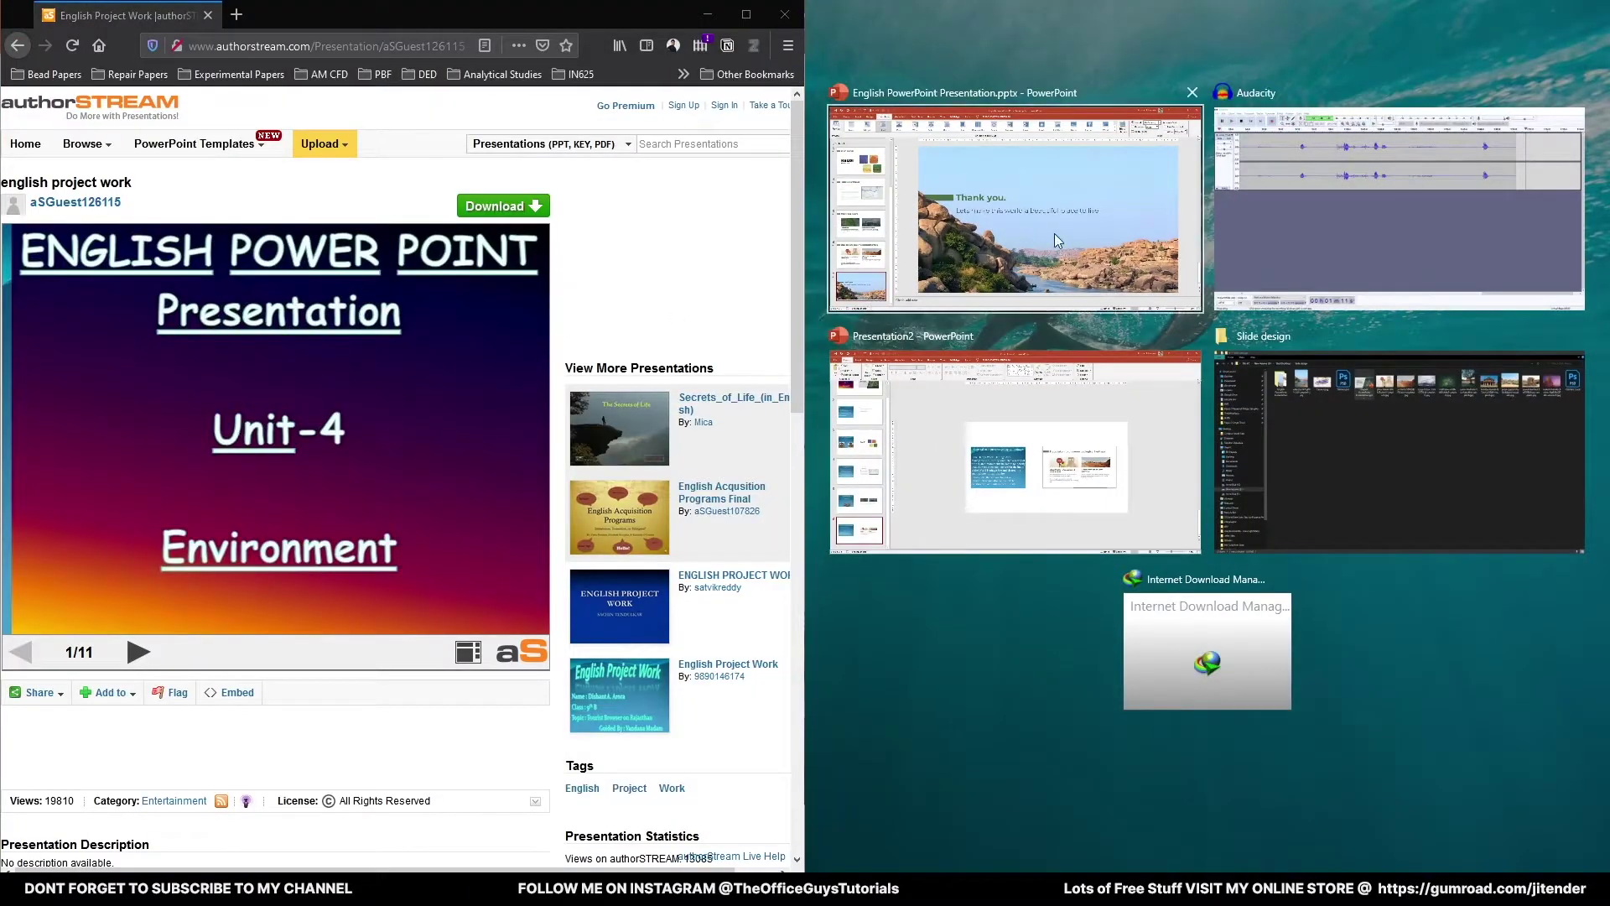
left_click(1054, 233)
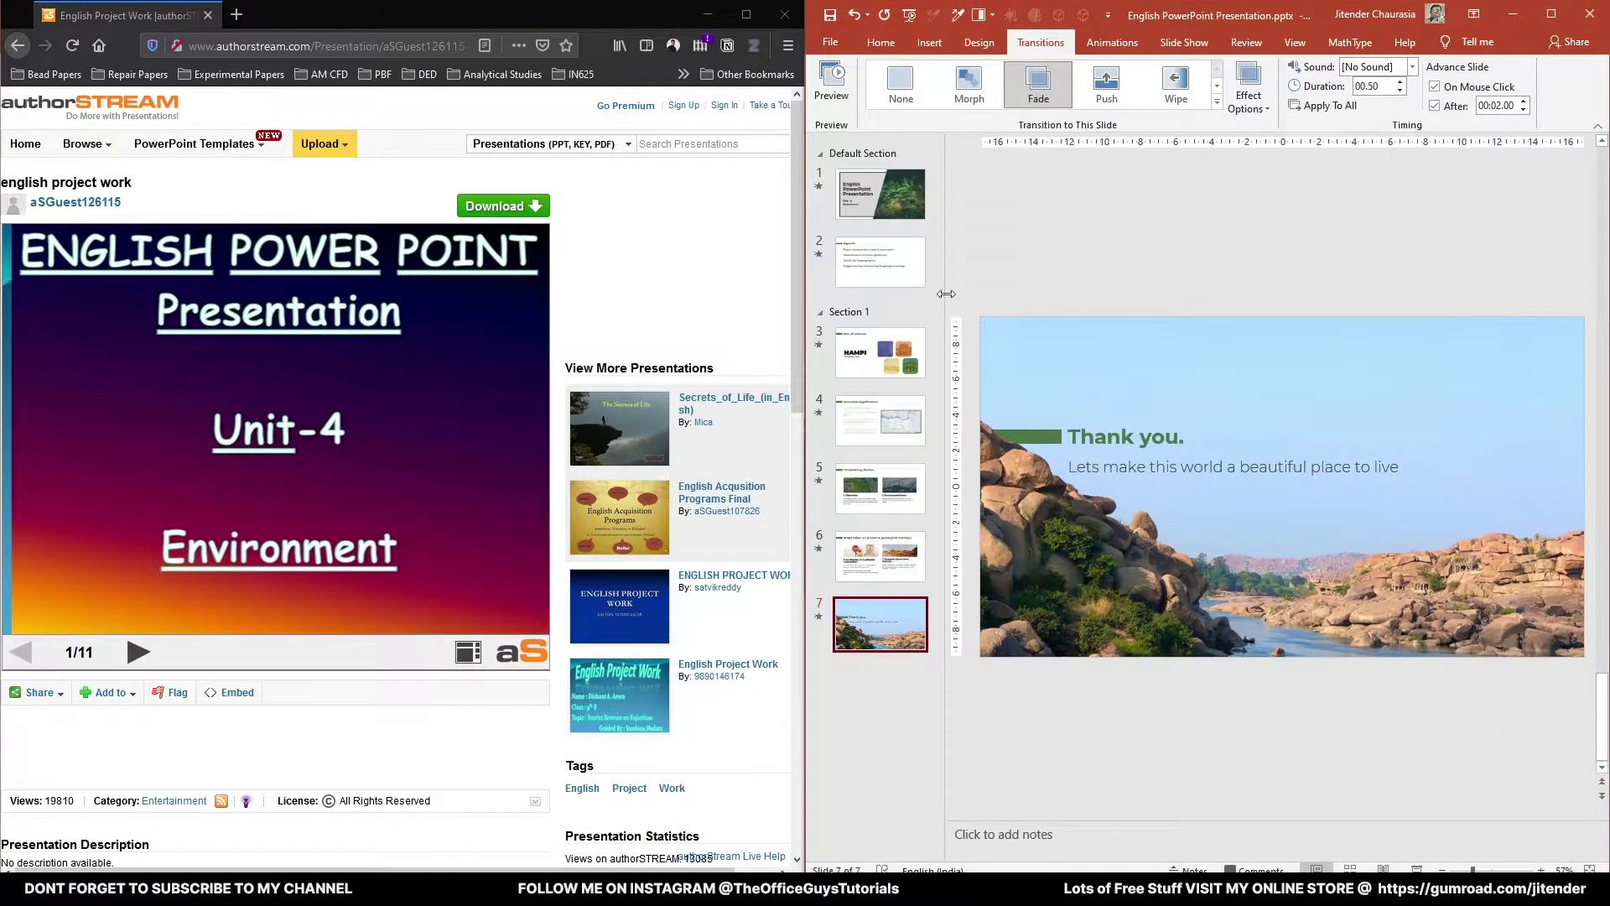
left_click_drag(946, 294, 875, 305)
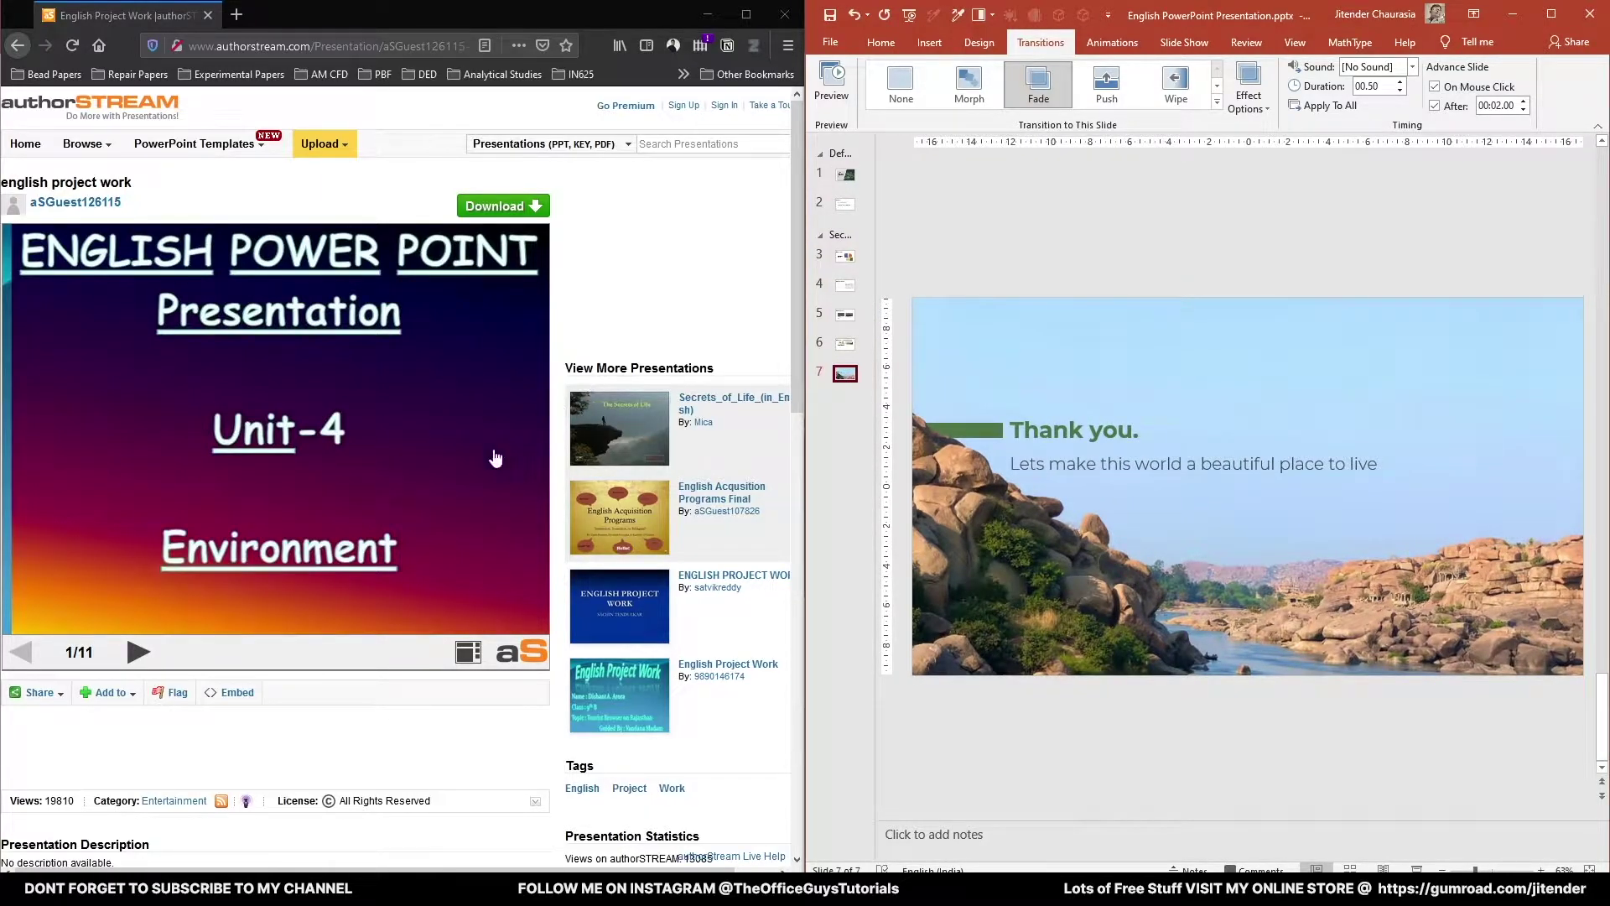
key("ctrl+plus")
key("ctrl+plus")
key("ctrl+plus")
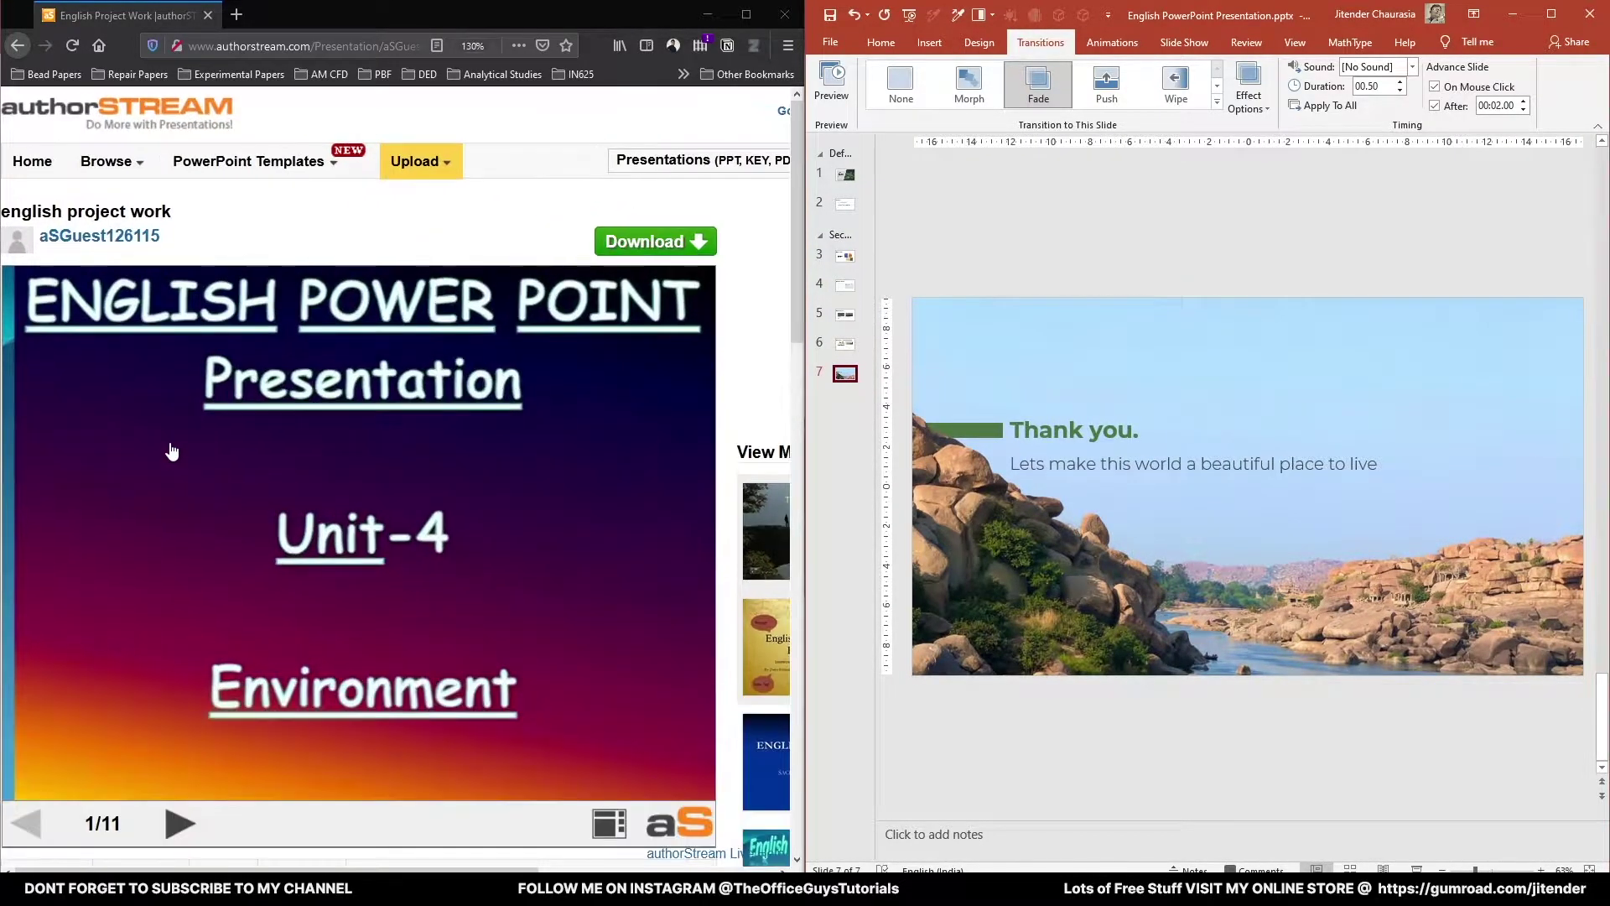
scroll(180, 462, "down", 1)
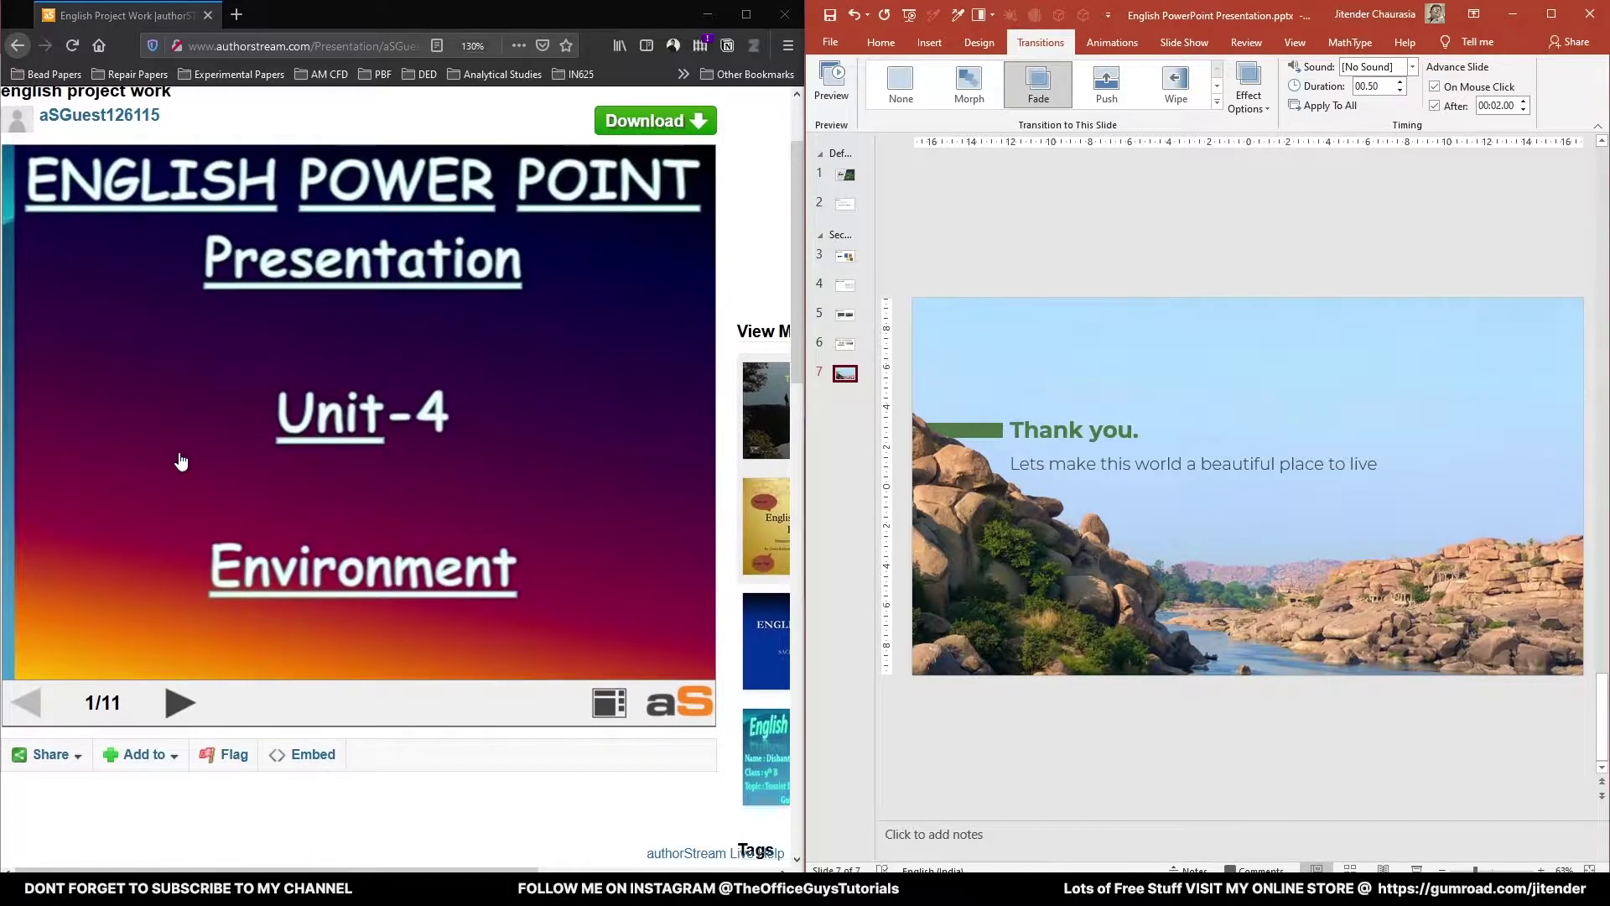
left_click(844, 178)
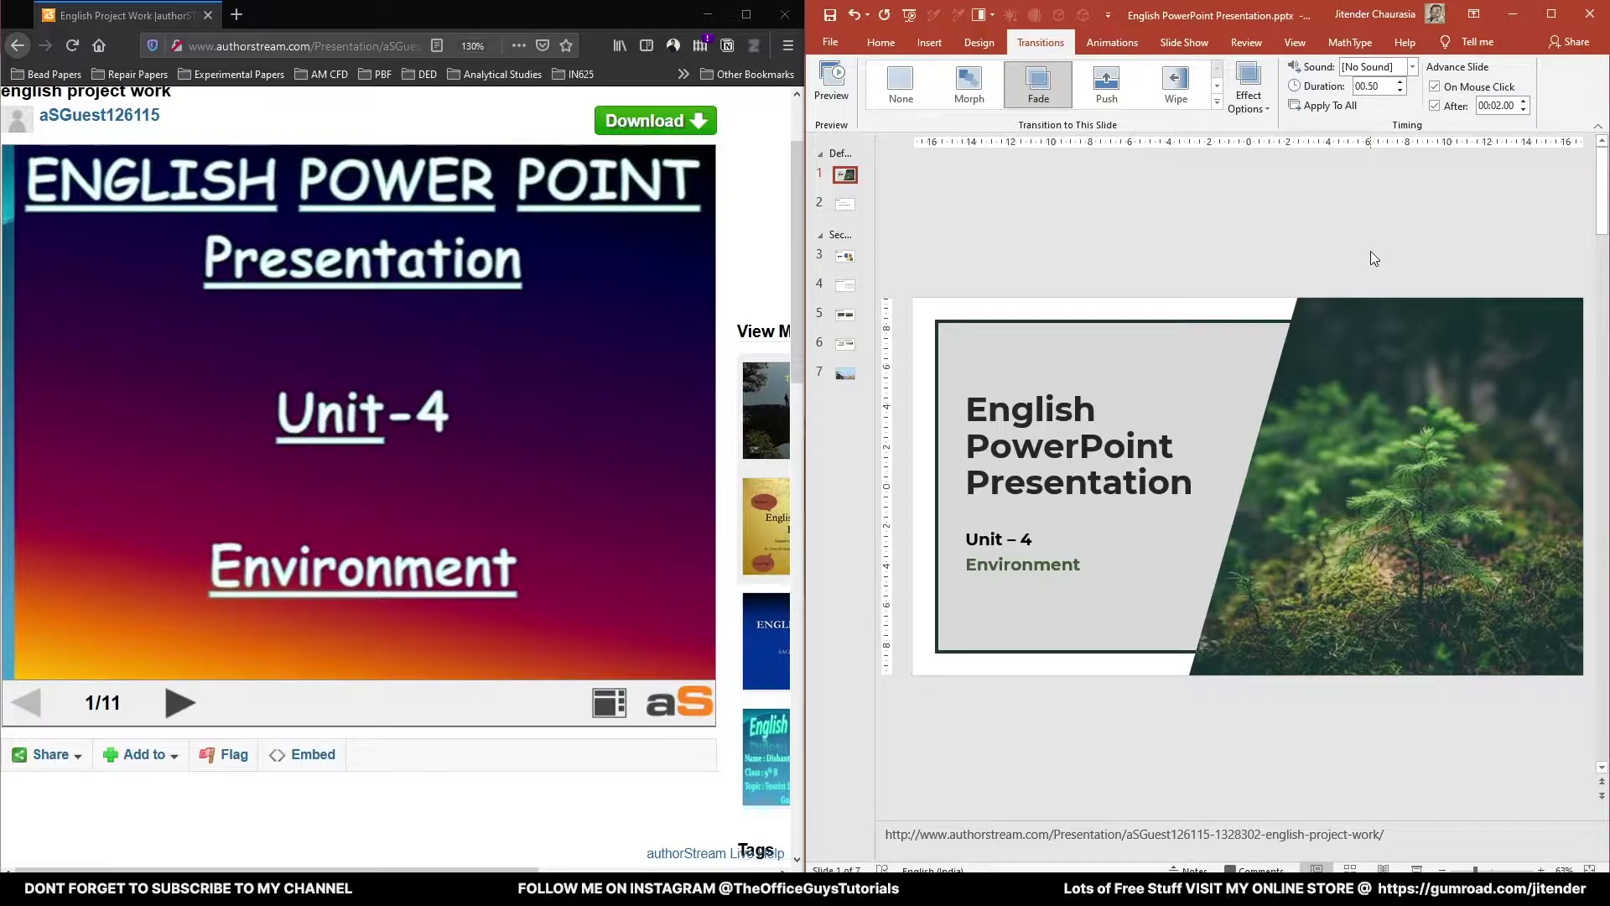
Go to the Unsplash site in a new browser tab.
left_click(237, 14)
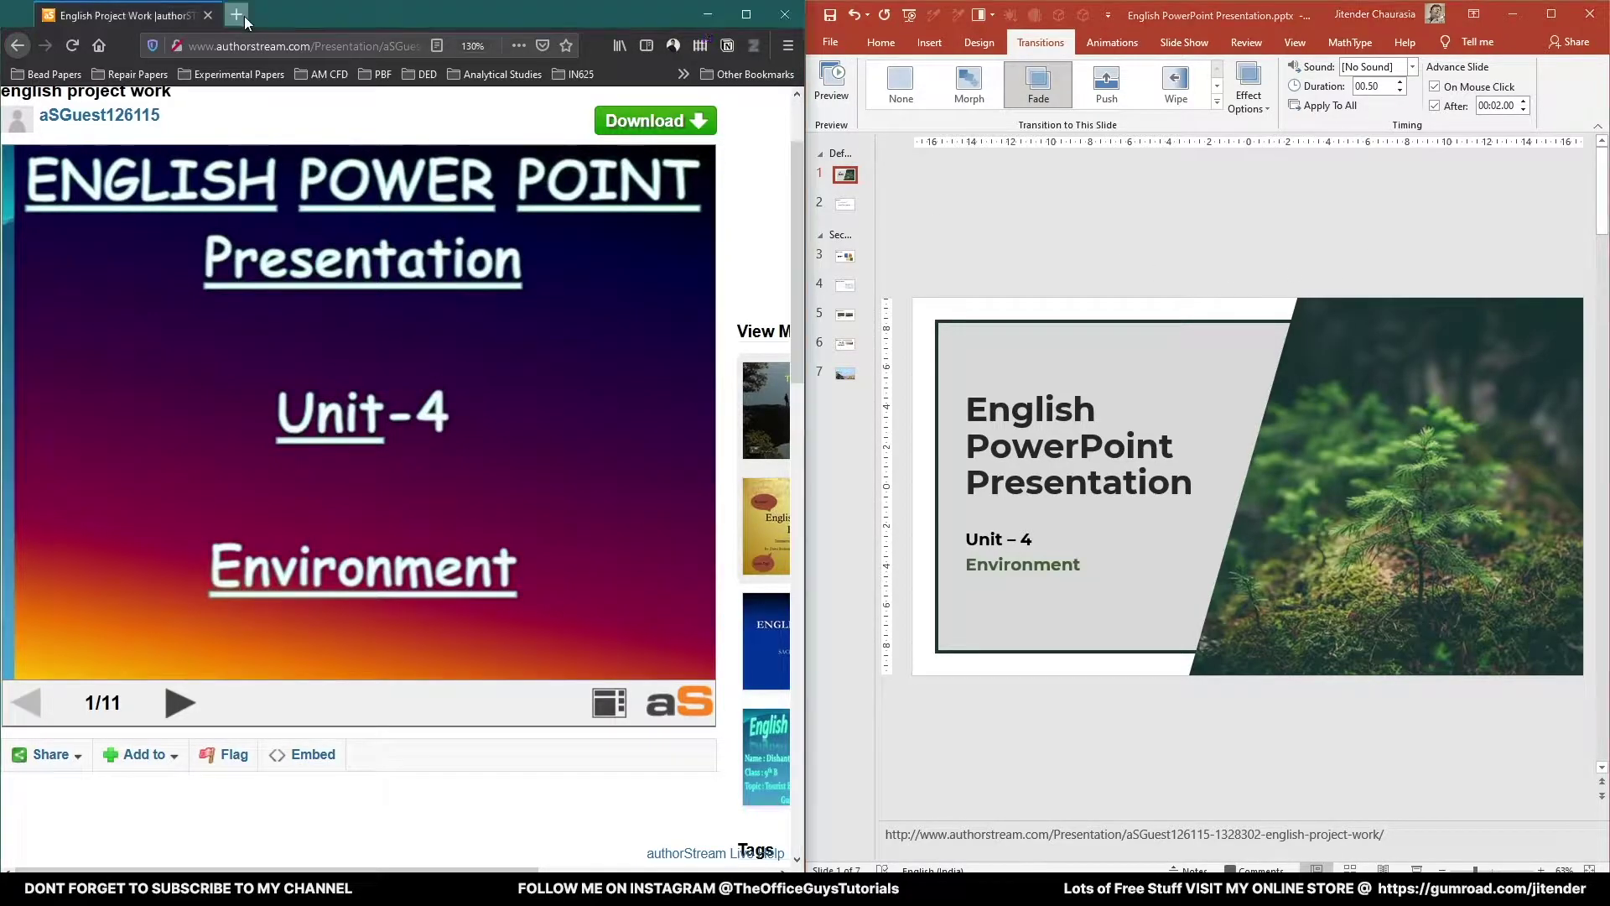
left_click(270, 45)
type("unsplash.com/")
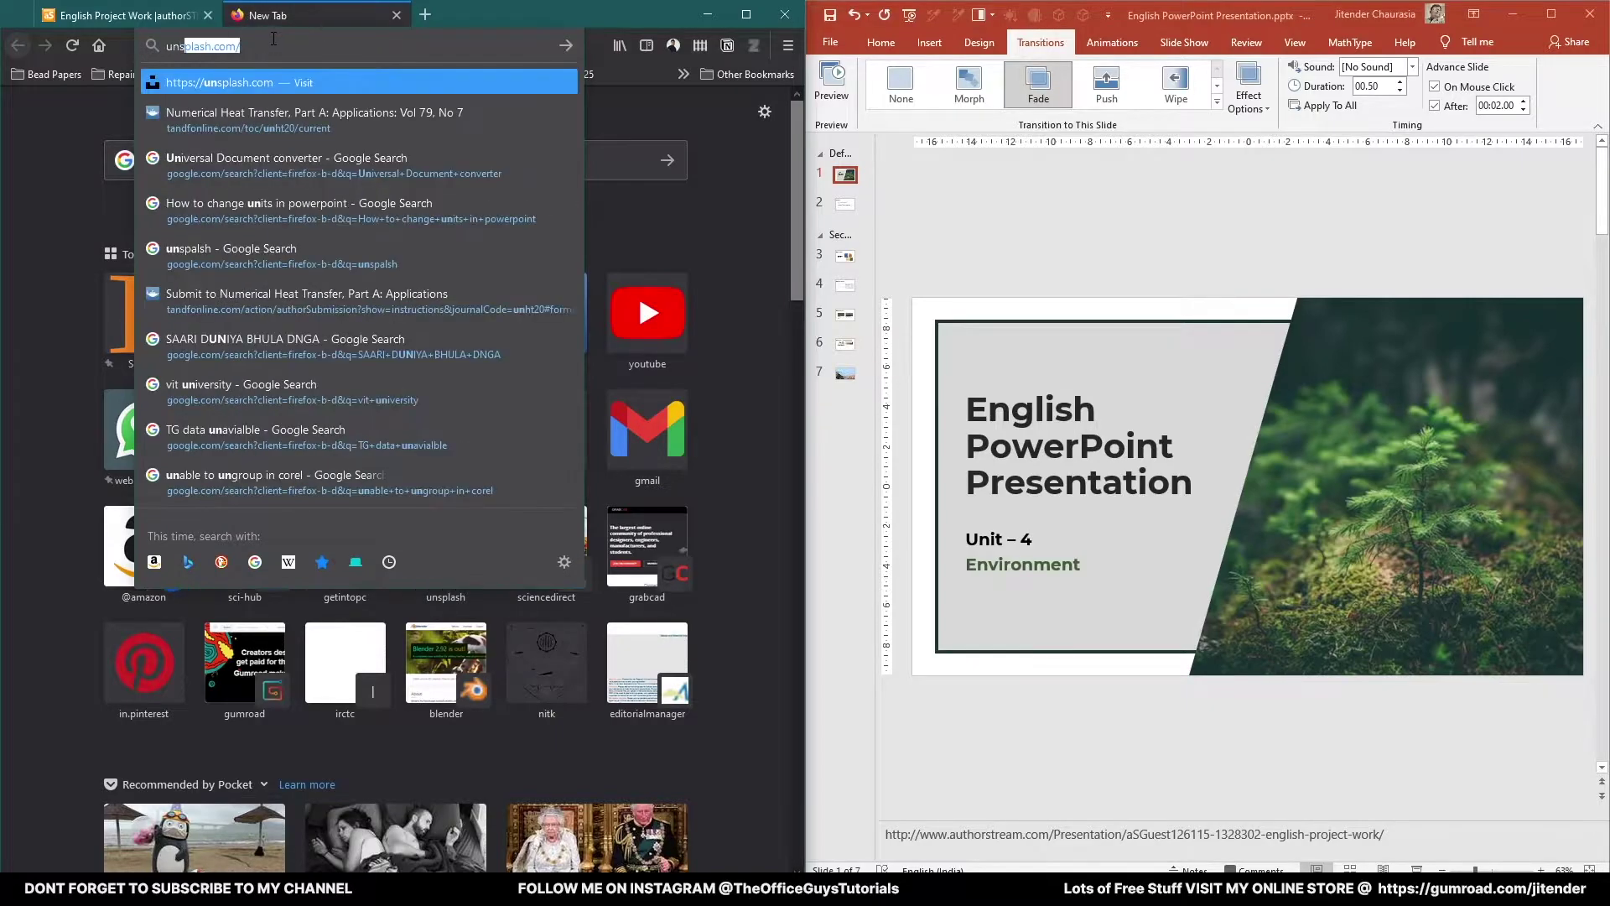
key("Return")
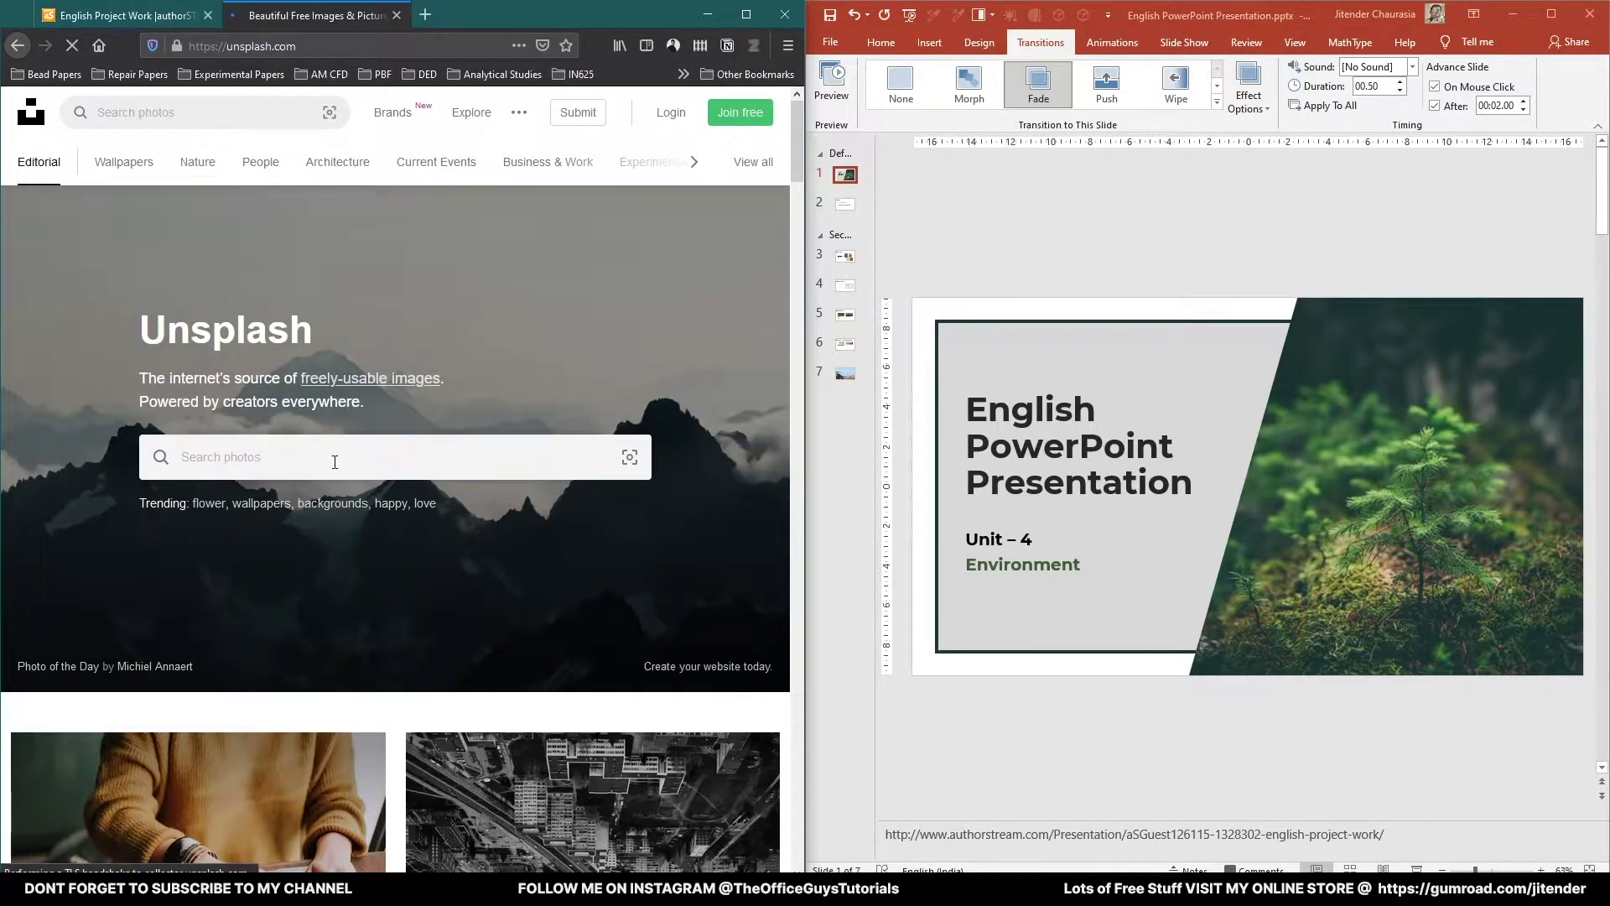
Search Unsplash for 'environment' and browse the photo results grid.
left_click(334, 460)
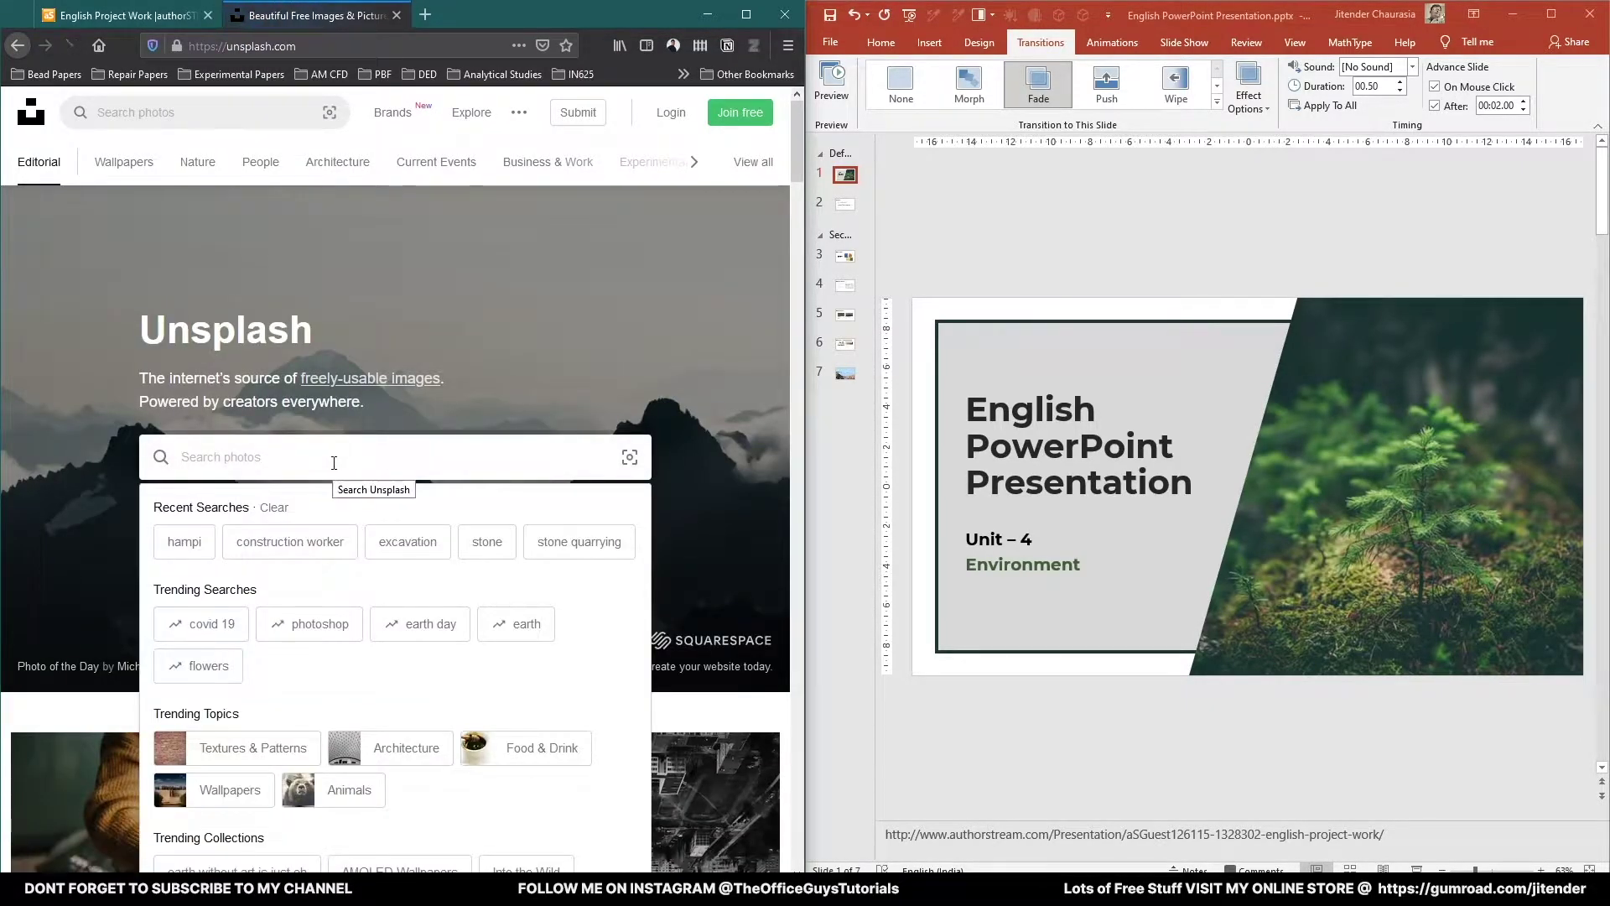
type("En")
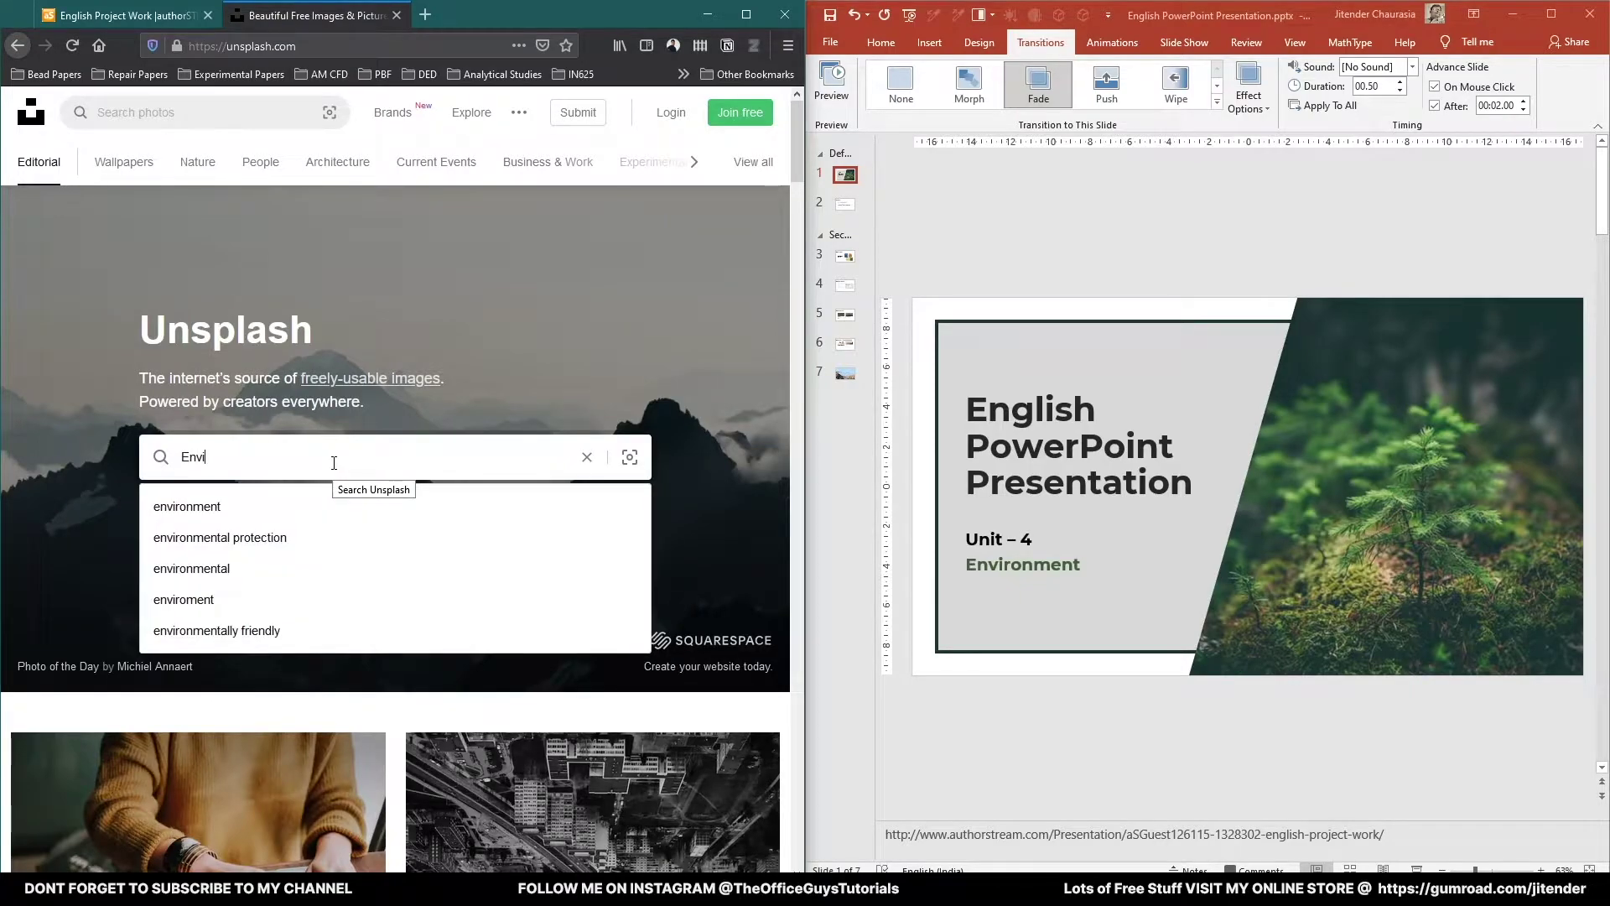
type("vi")
key("Down")
key("Return")
scroll(350, 501, "down", 3)
scroll(350, 500, "down", 2)
scroll(615, 397, "up", 1)
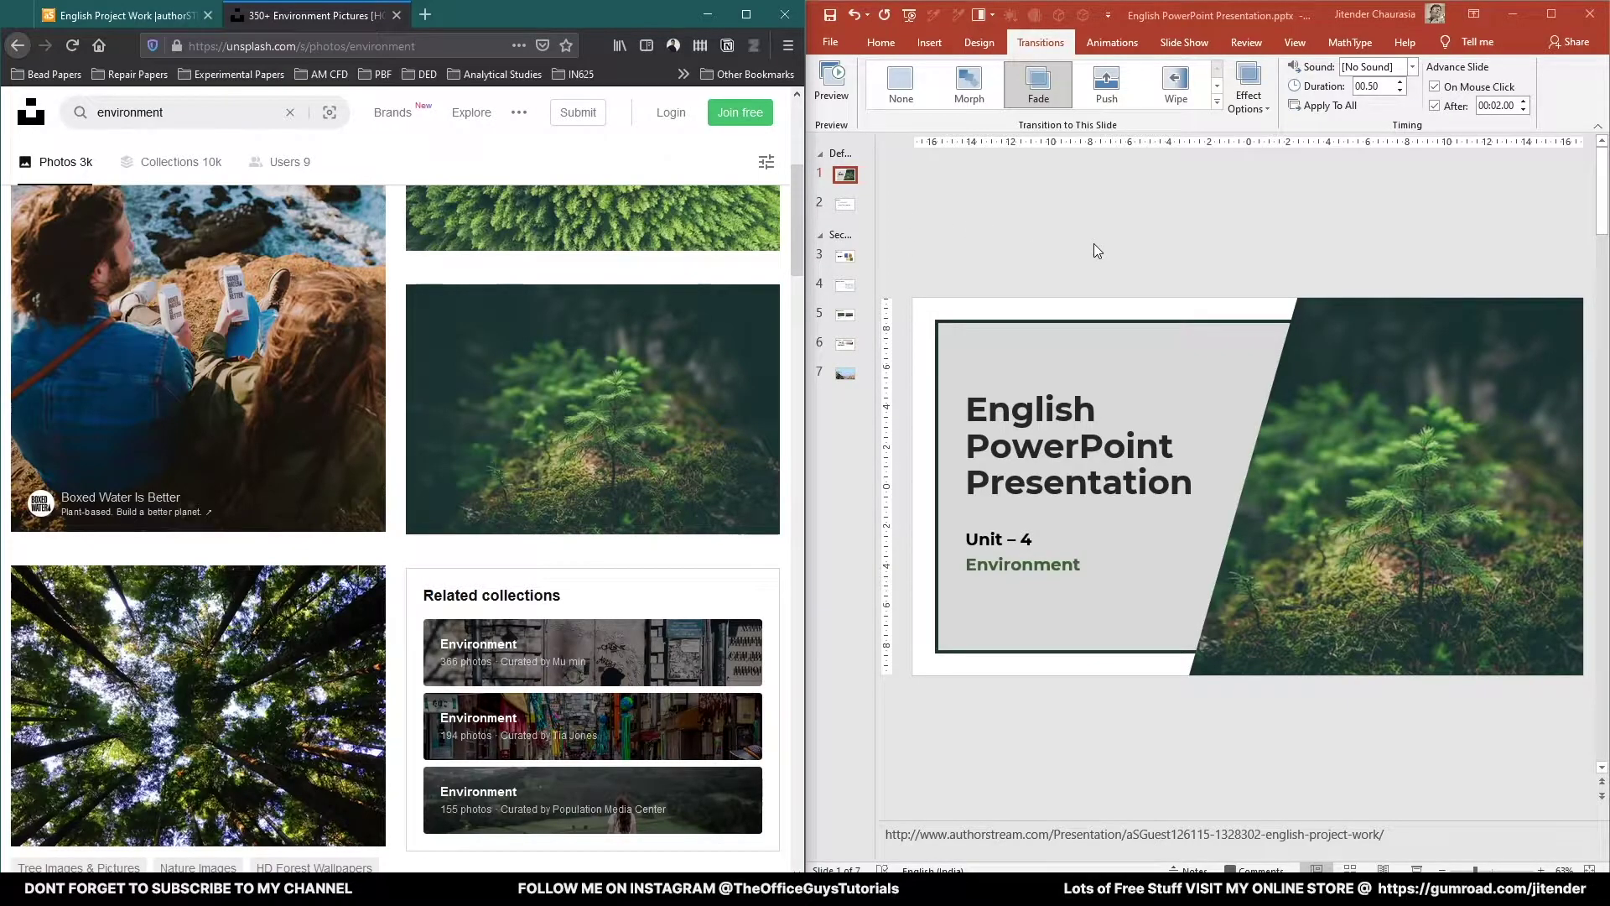
left_click(1174, 233)
mouse_move(621, 419)
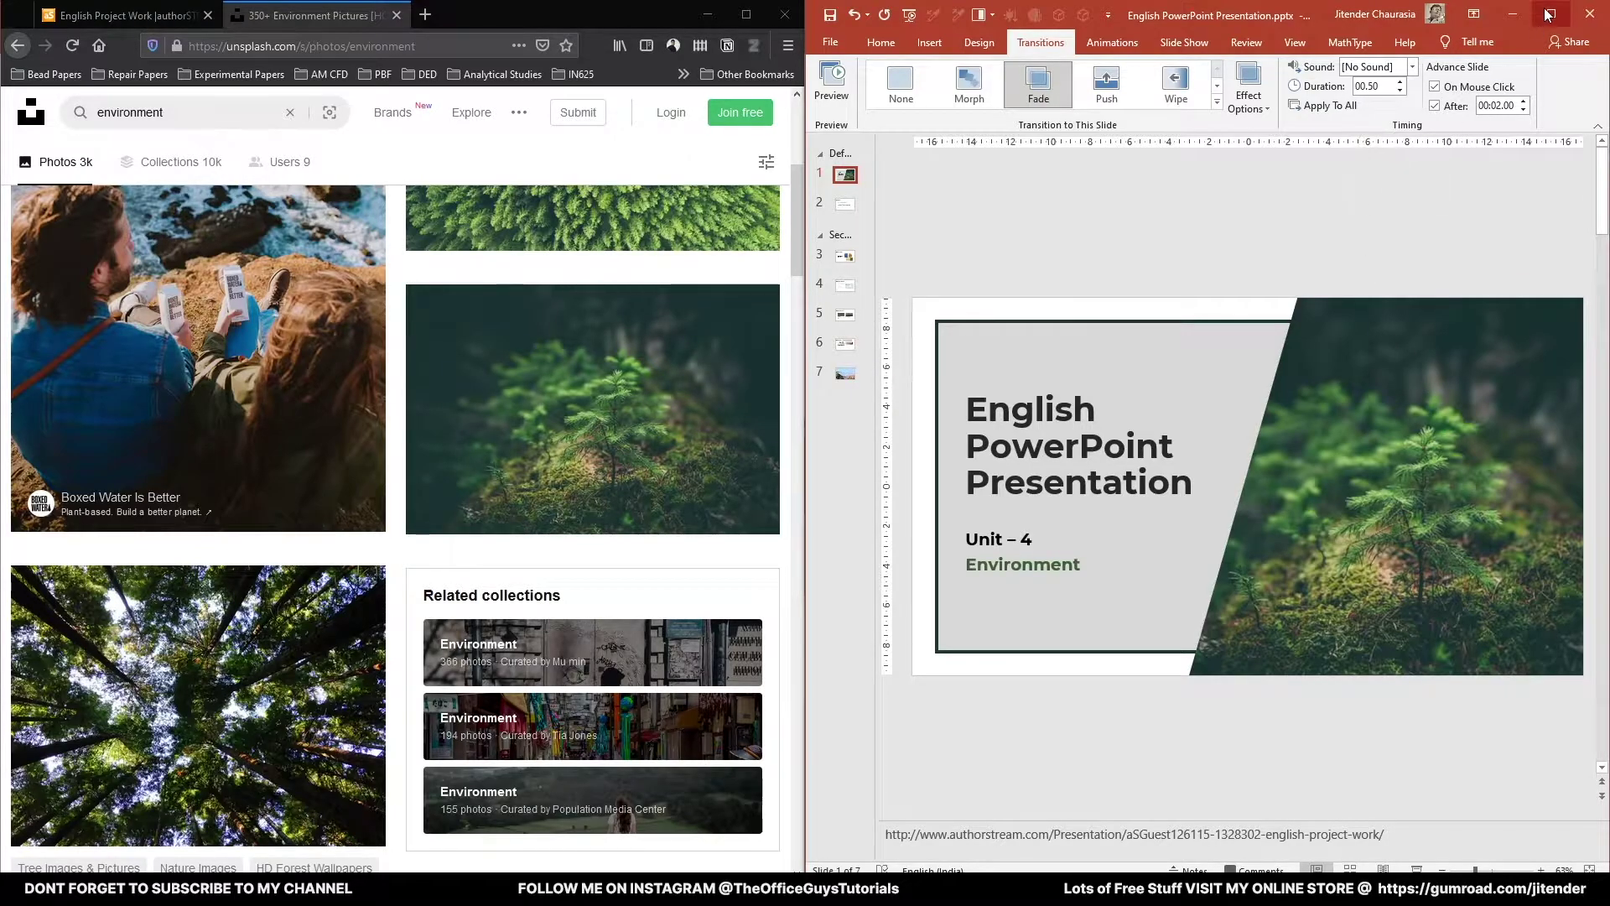
Maximize PowerPoint and add a new slide after slide 1.
left_click(1548, 14)
left_click(771, 466)
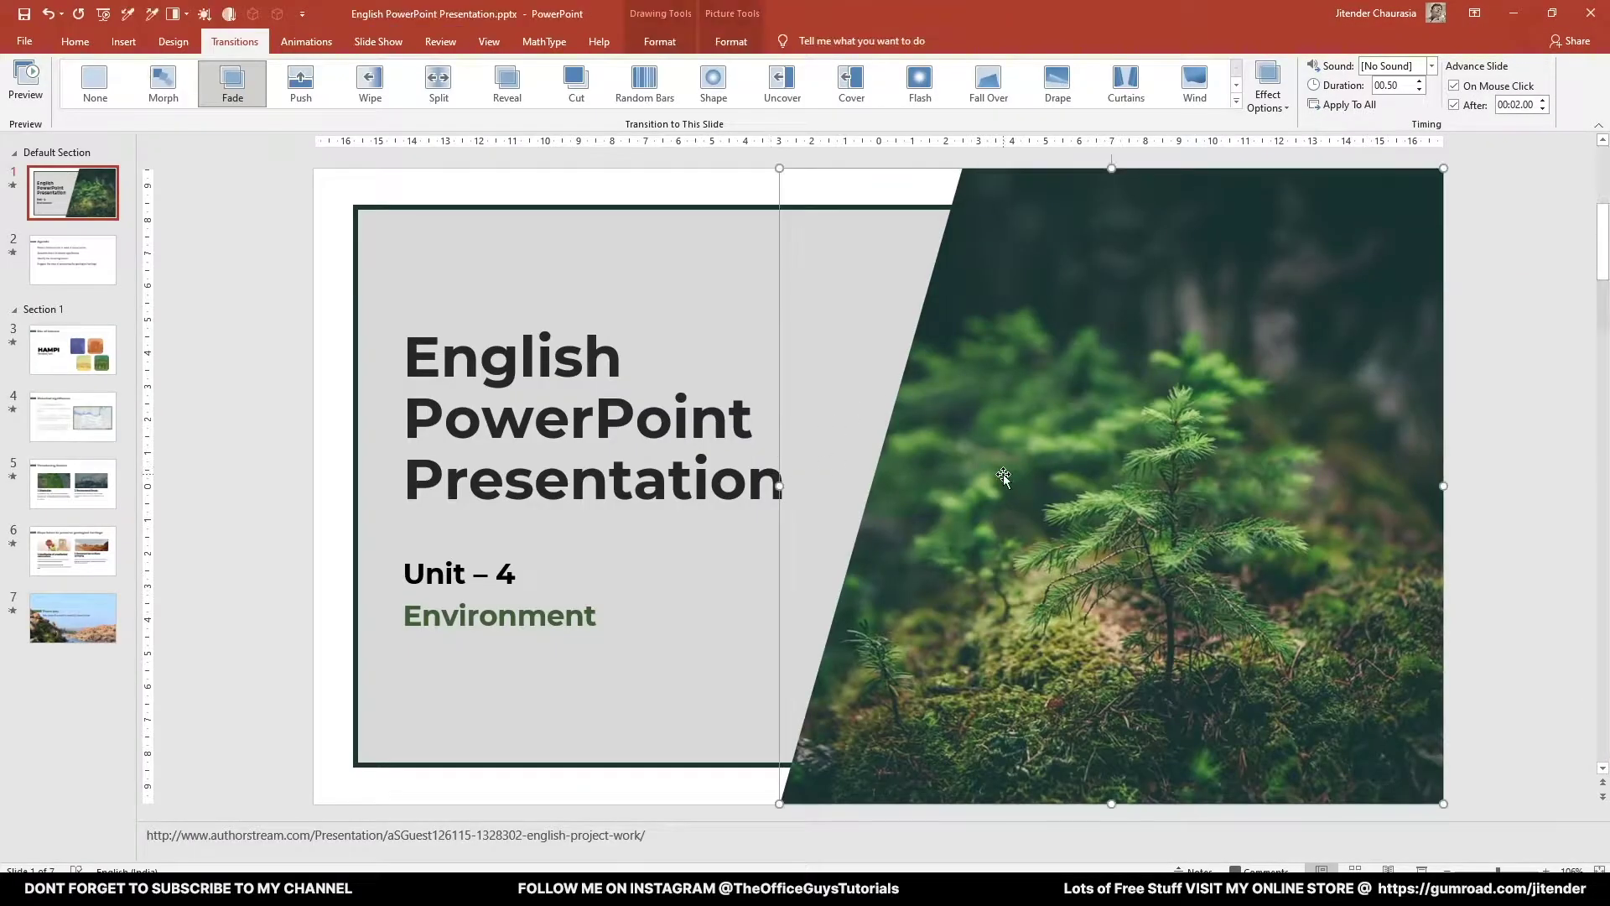
left_click(215, 366)
left_click(71, 41)
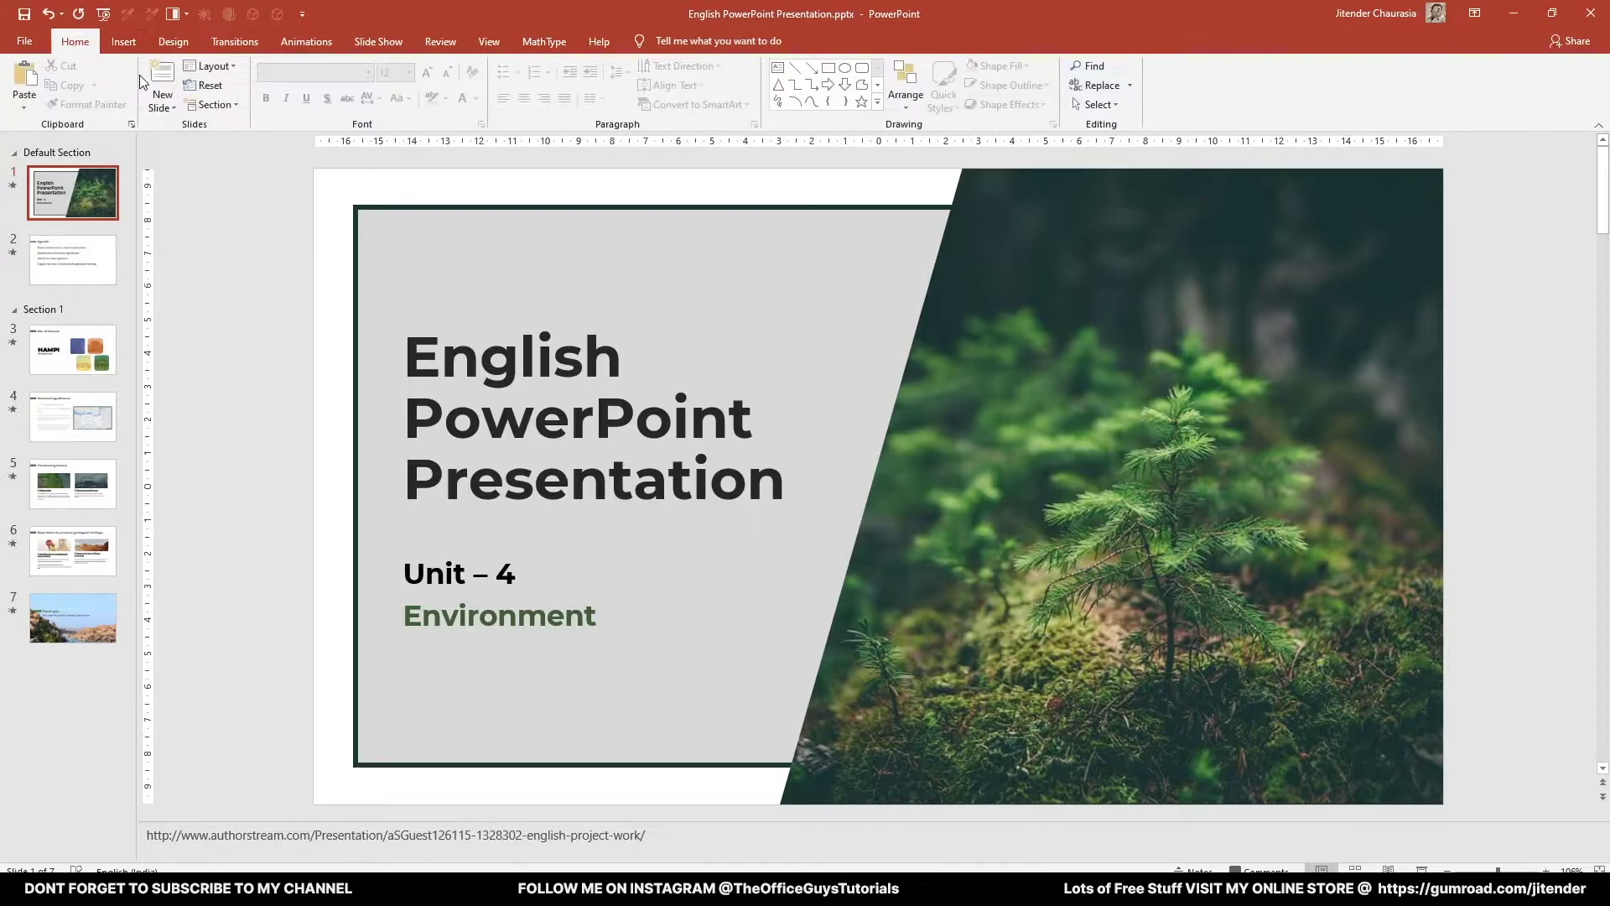
right_click(52, 184)
left_click(107, 290)
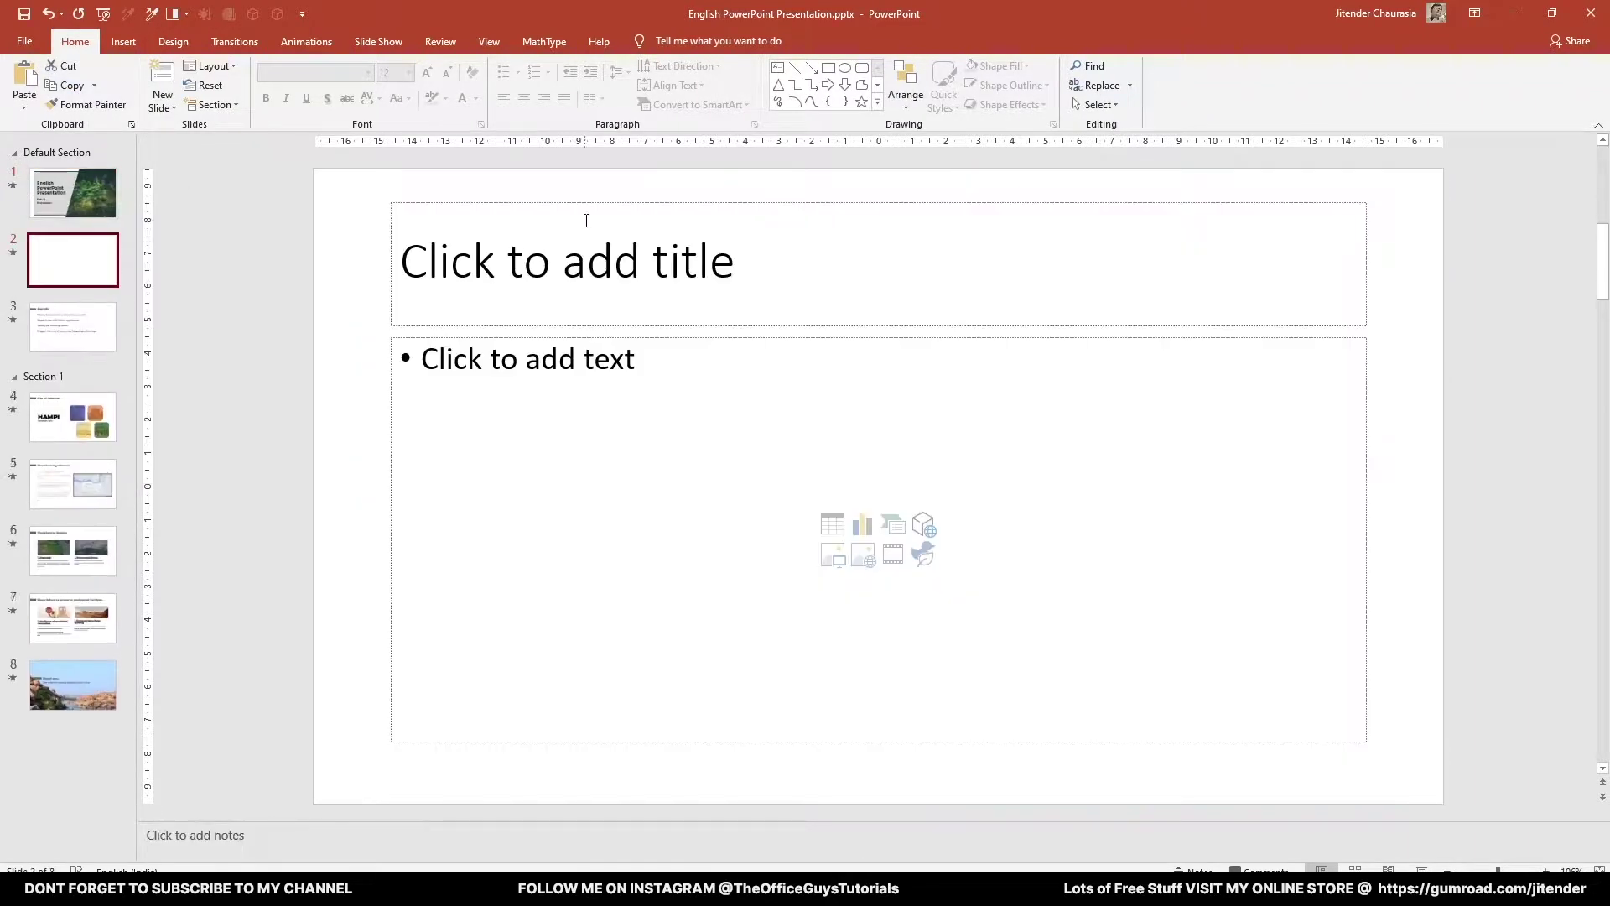
Draw a rectangle over the slide's right half and a narrow tilted strip crossing it.
left_click(828, 69)
left_click_drag(1443, 169, 713, 803)
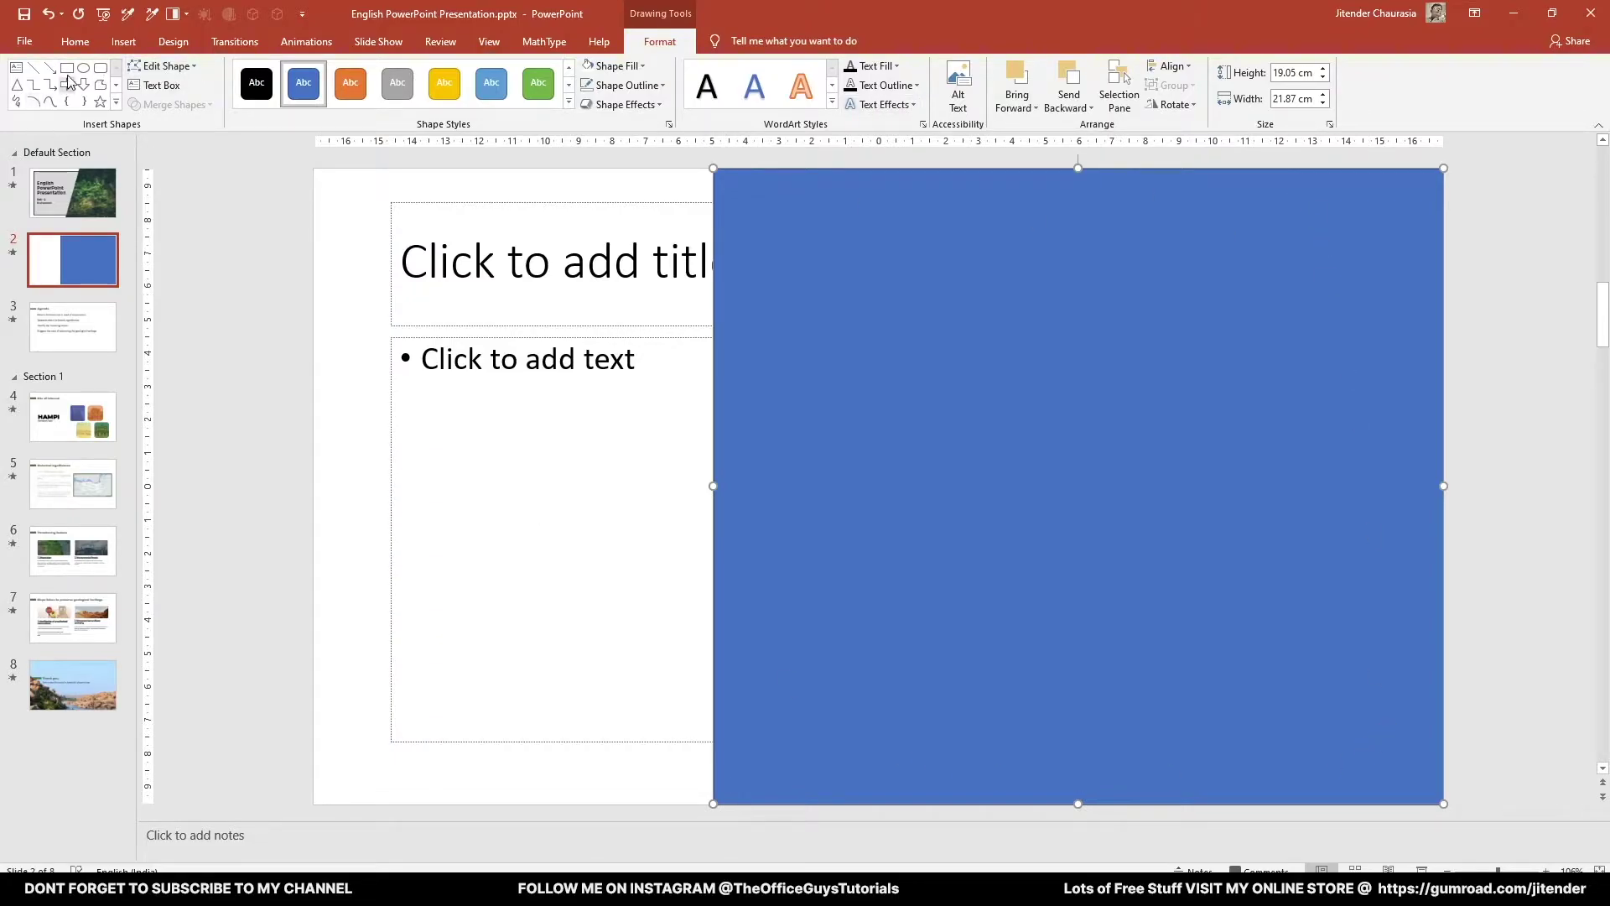
left_click(66, 67)
left_click_drag(894, 467, 806, 543)
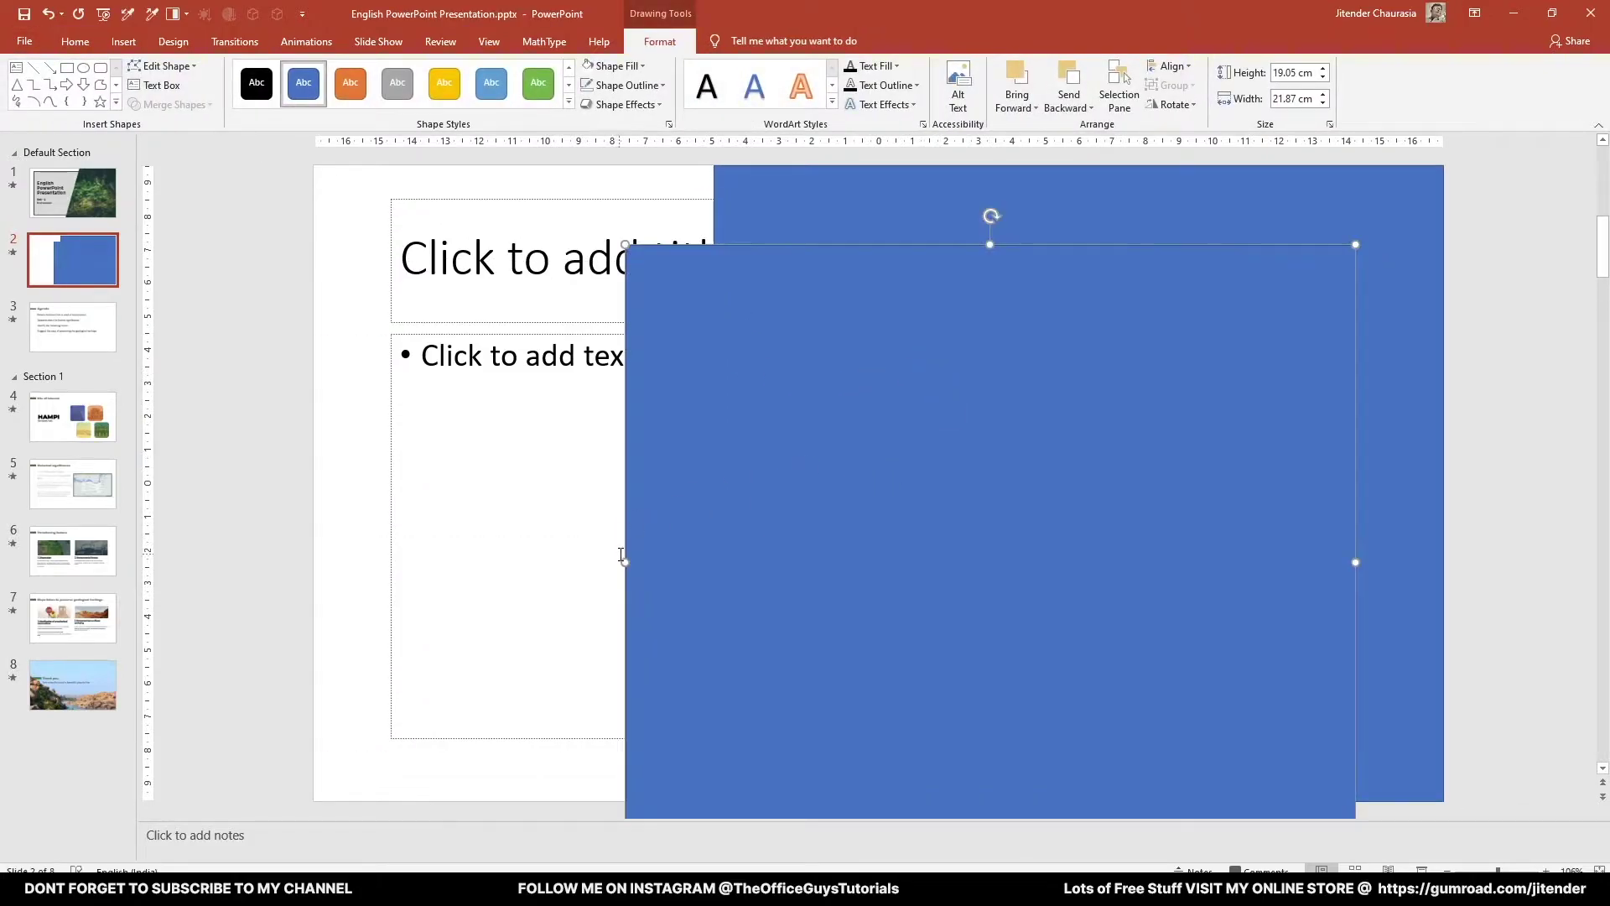
left_click_drag(621, 555, 686, 513)
left_click_drag(703, 174, 927, 233)
scroll(844, 322, "down", 4)
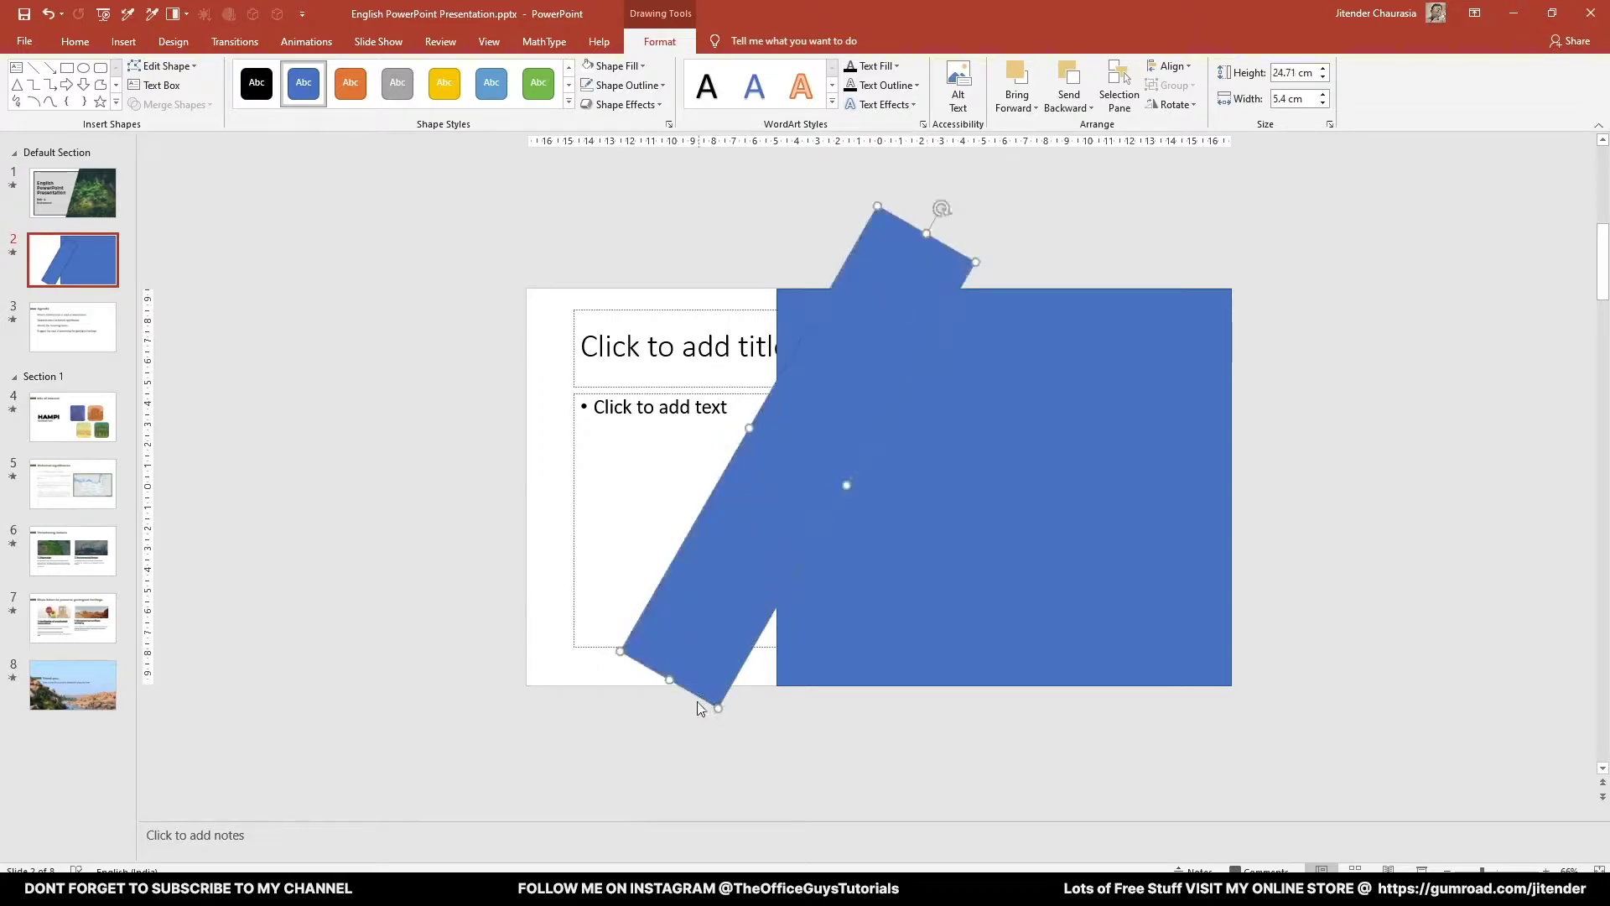
left_click_drag(669, 679, 655, 705)
left_click_drag(733, 618, 761, 666)
left_click_drag(778, 463, 692, 413)
Subtract the tilted strip from the large rectangle with Merge Shapes to leave a slanted panel.
key("Escape")
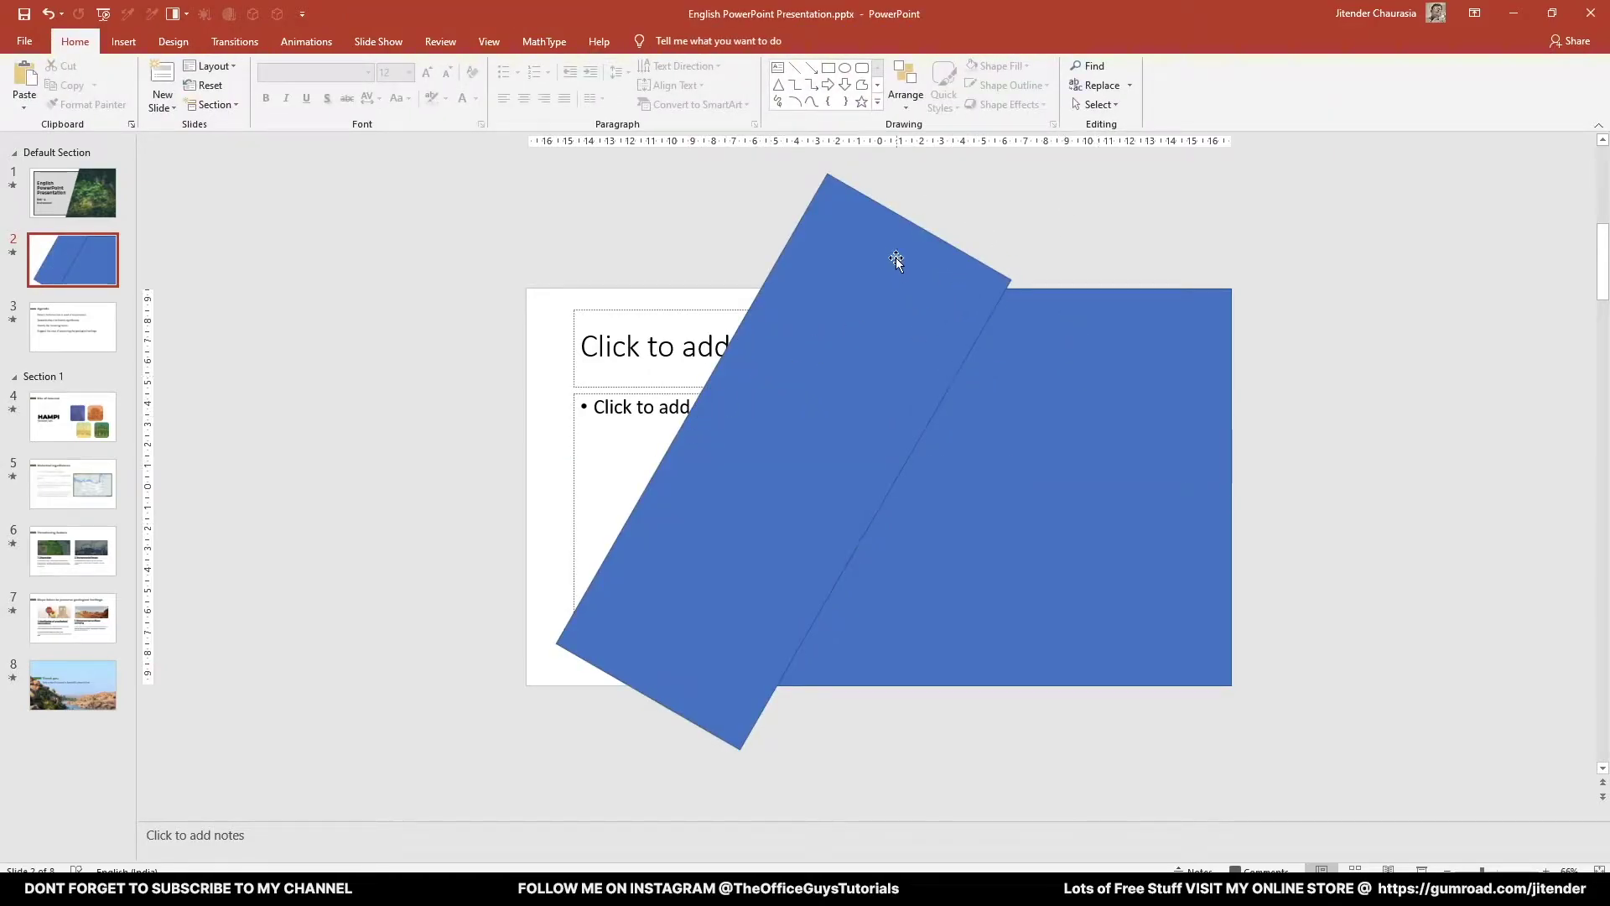
left_click(1051, 335)
left_click(914, 248, "shift")
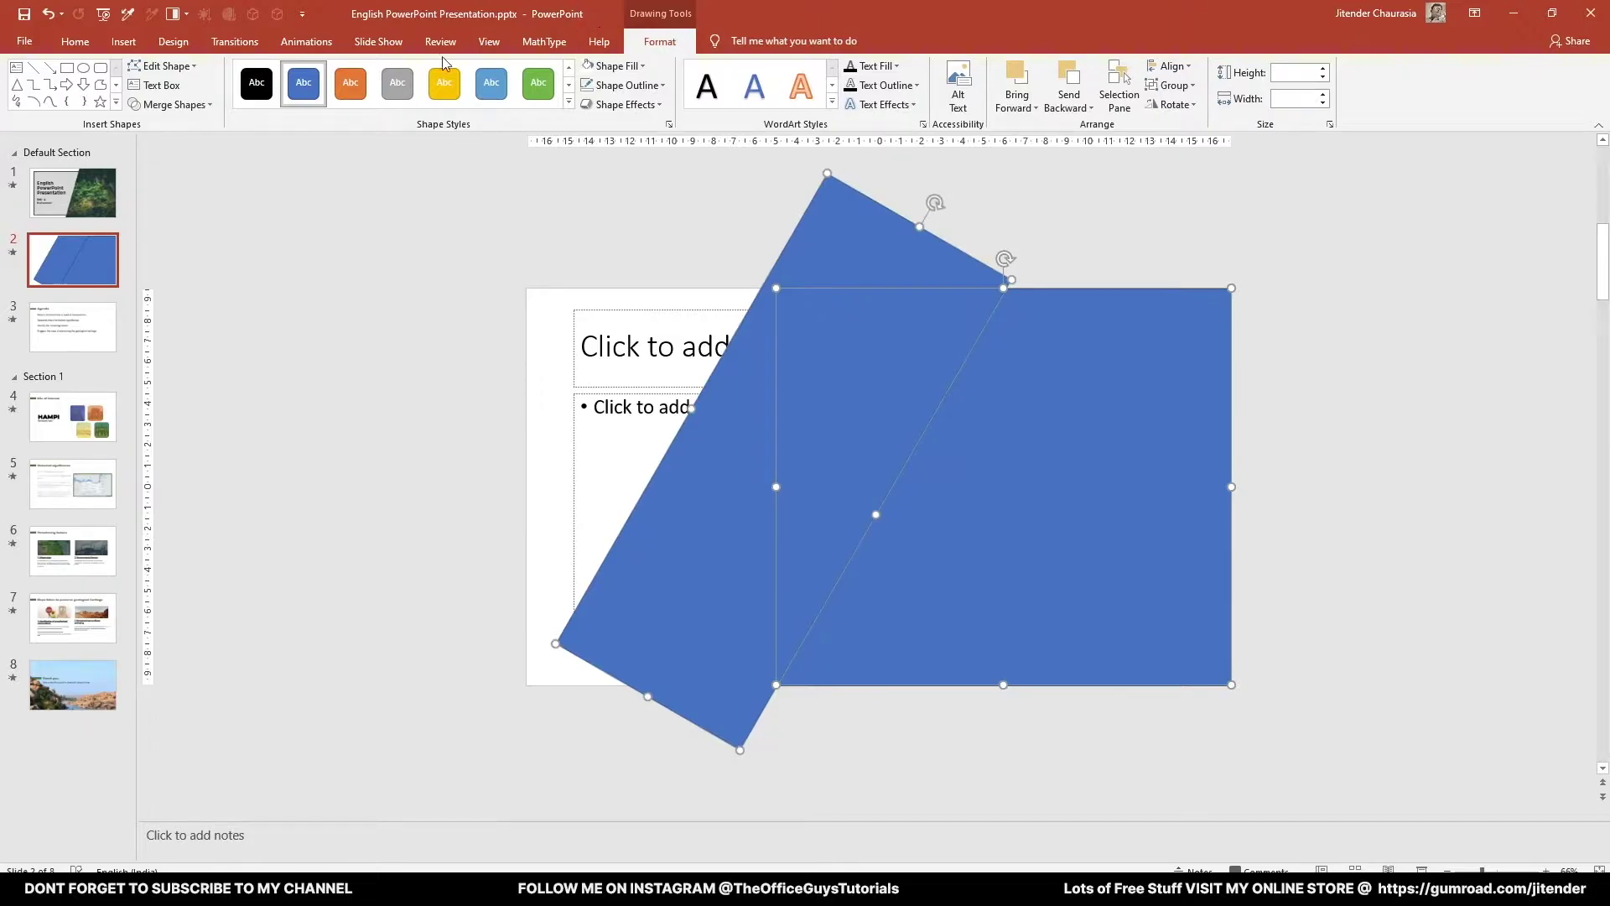
left_click(172, 104)
left_click(172, 207)
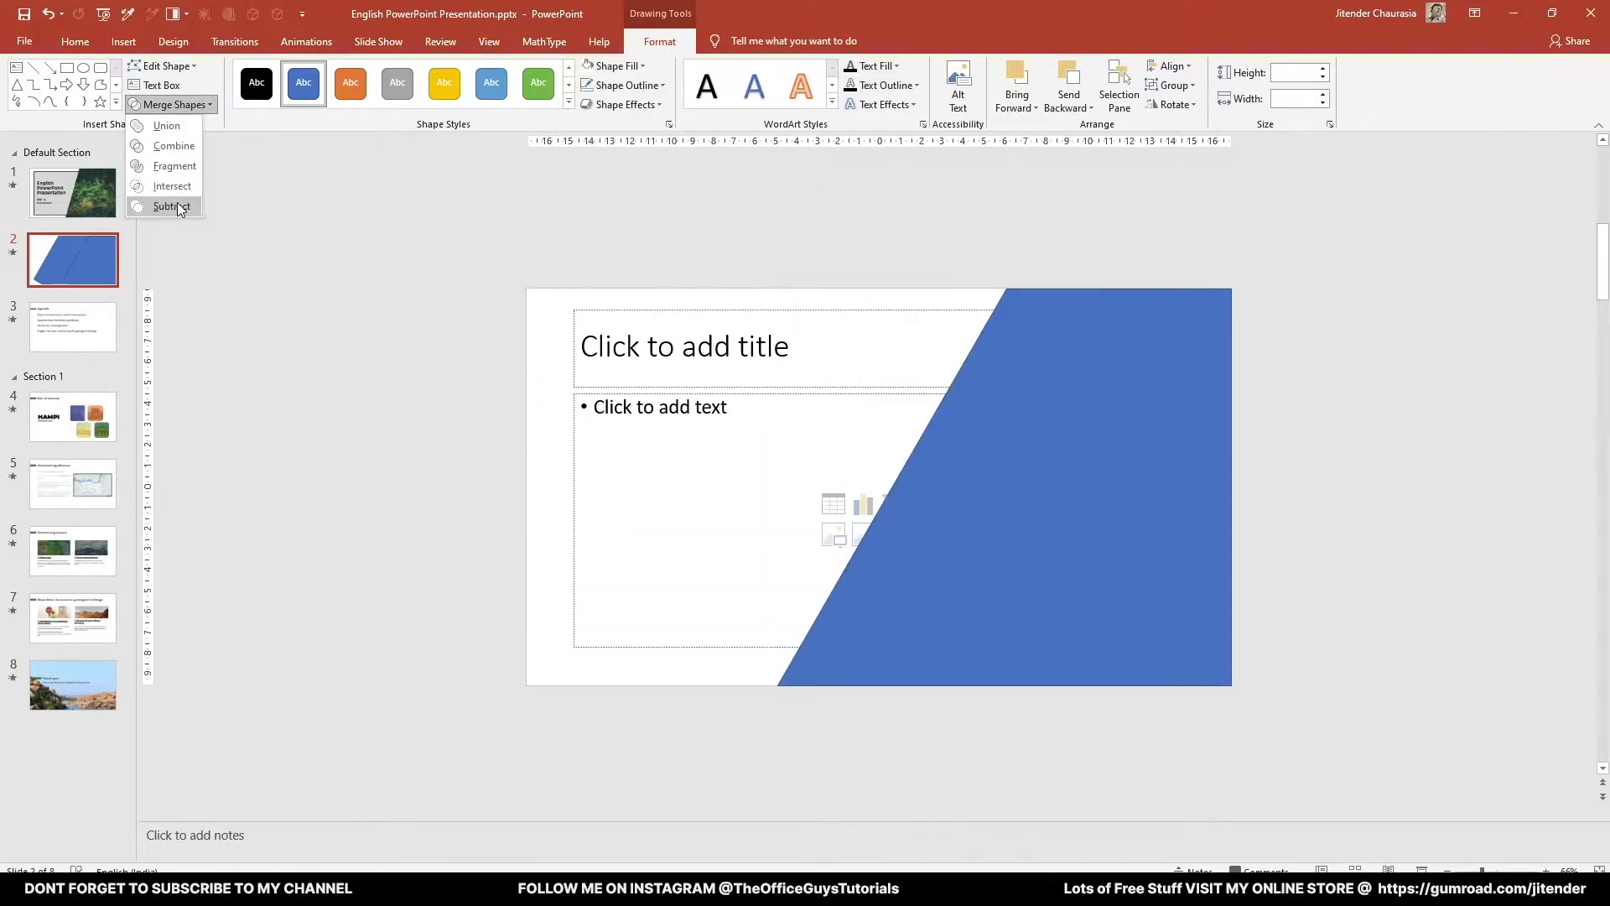
left_click(258, 238)
Insert the forest seedling photo from the Slide design folder, sized to the full slide height.
left_click(123, 41)
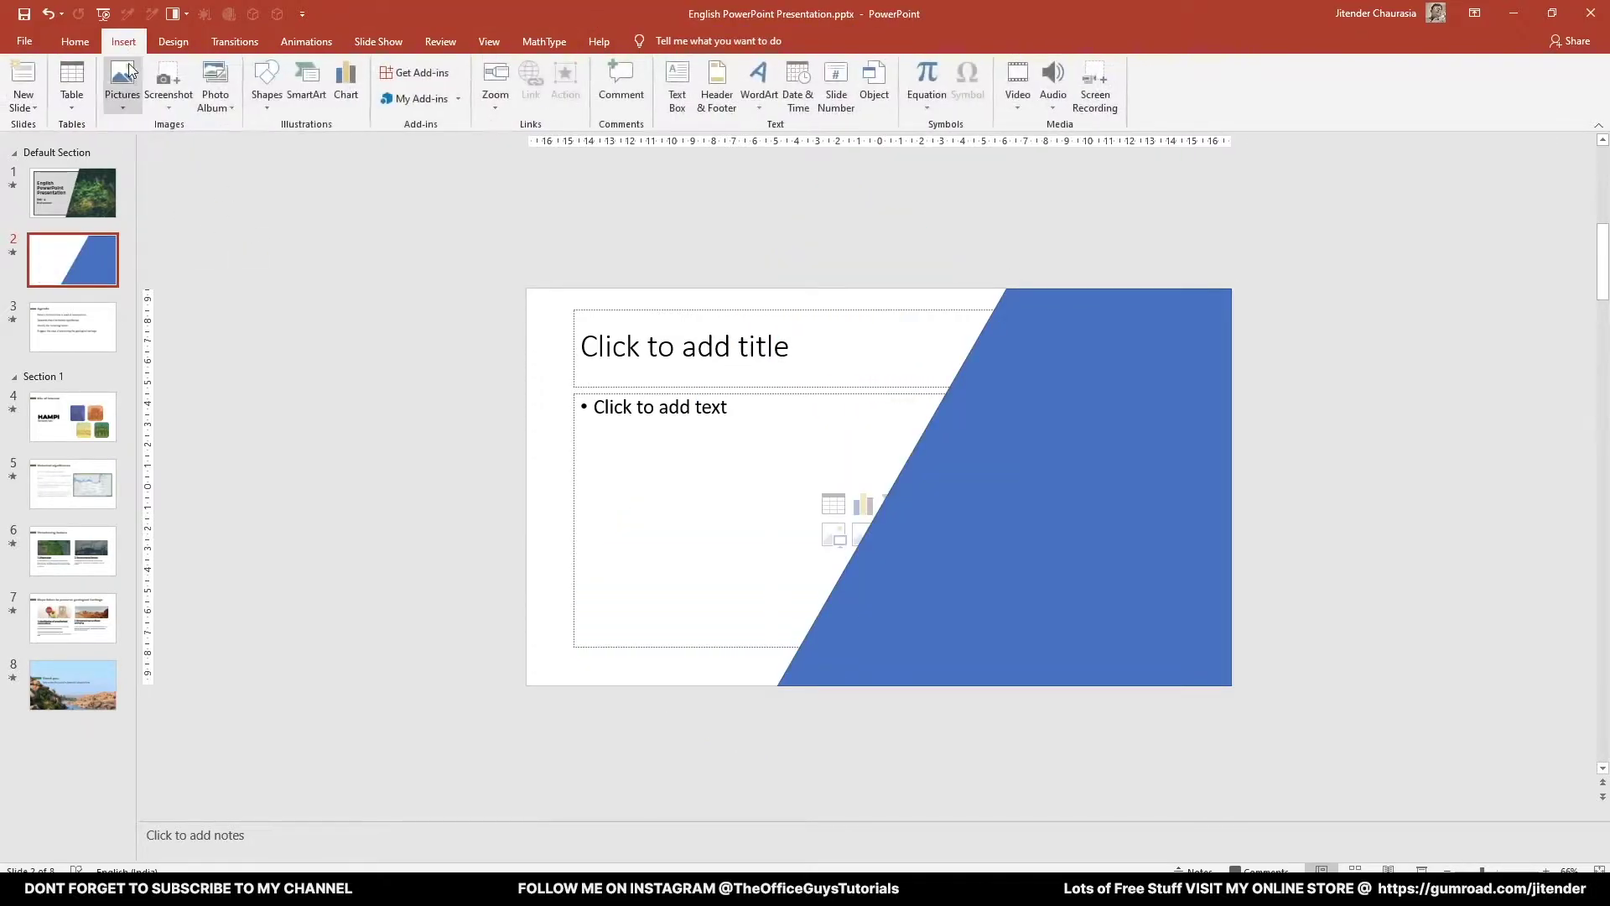
left_click(123, 113)
left_click(141, 146)
left_click(325, 43)
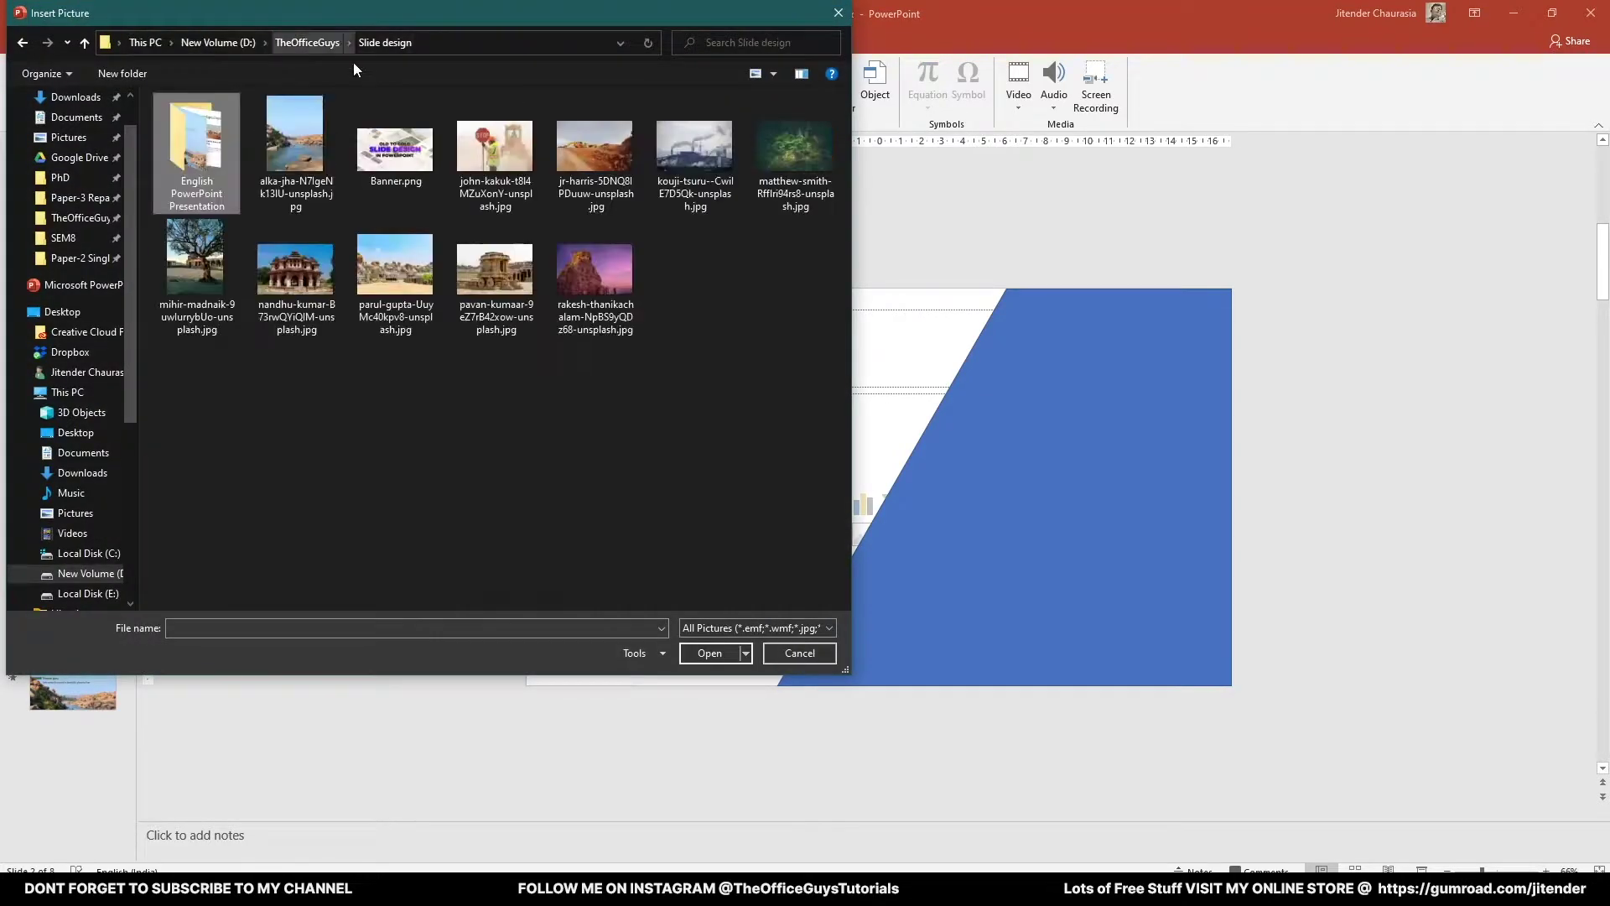
left_click(802, 156)
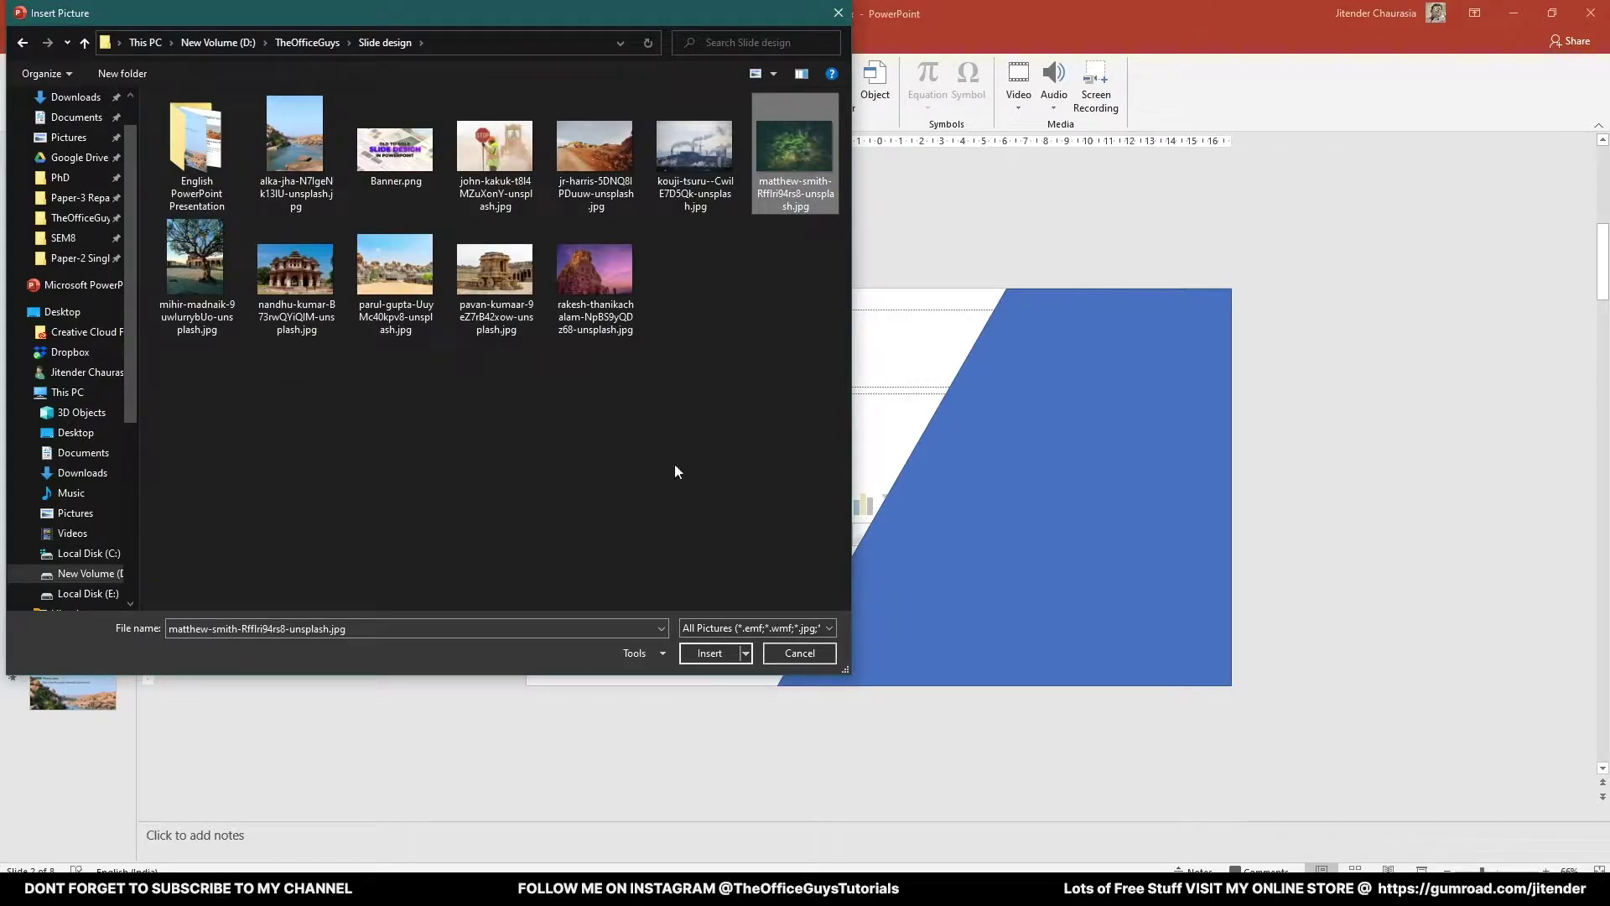
left_click(708, 653)
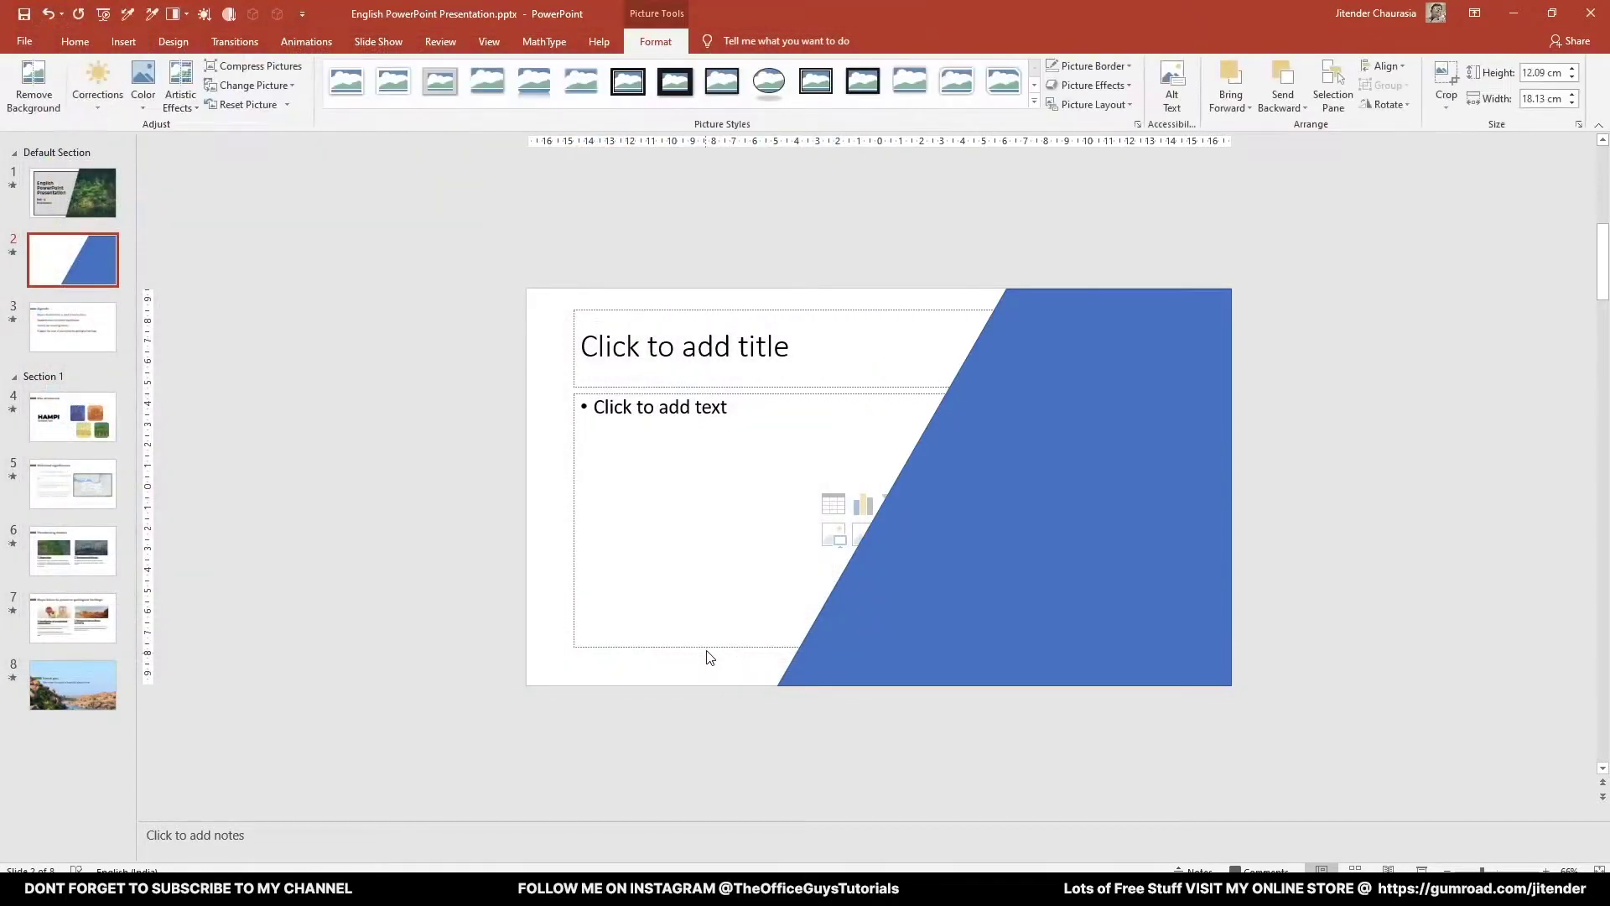
left_click_drag(728, 618, 611, 422)
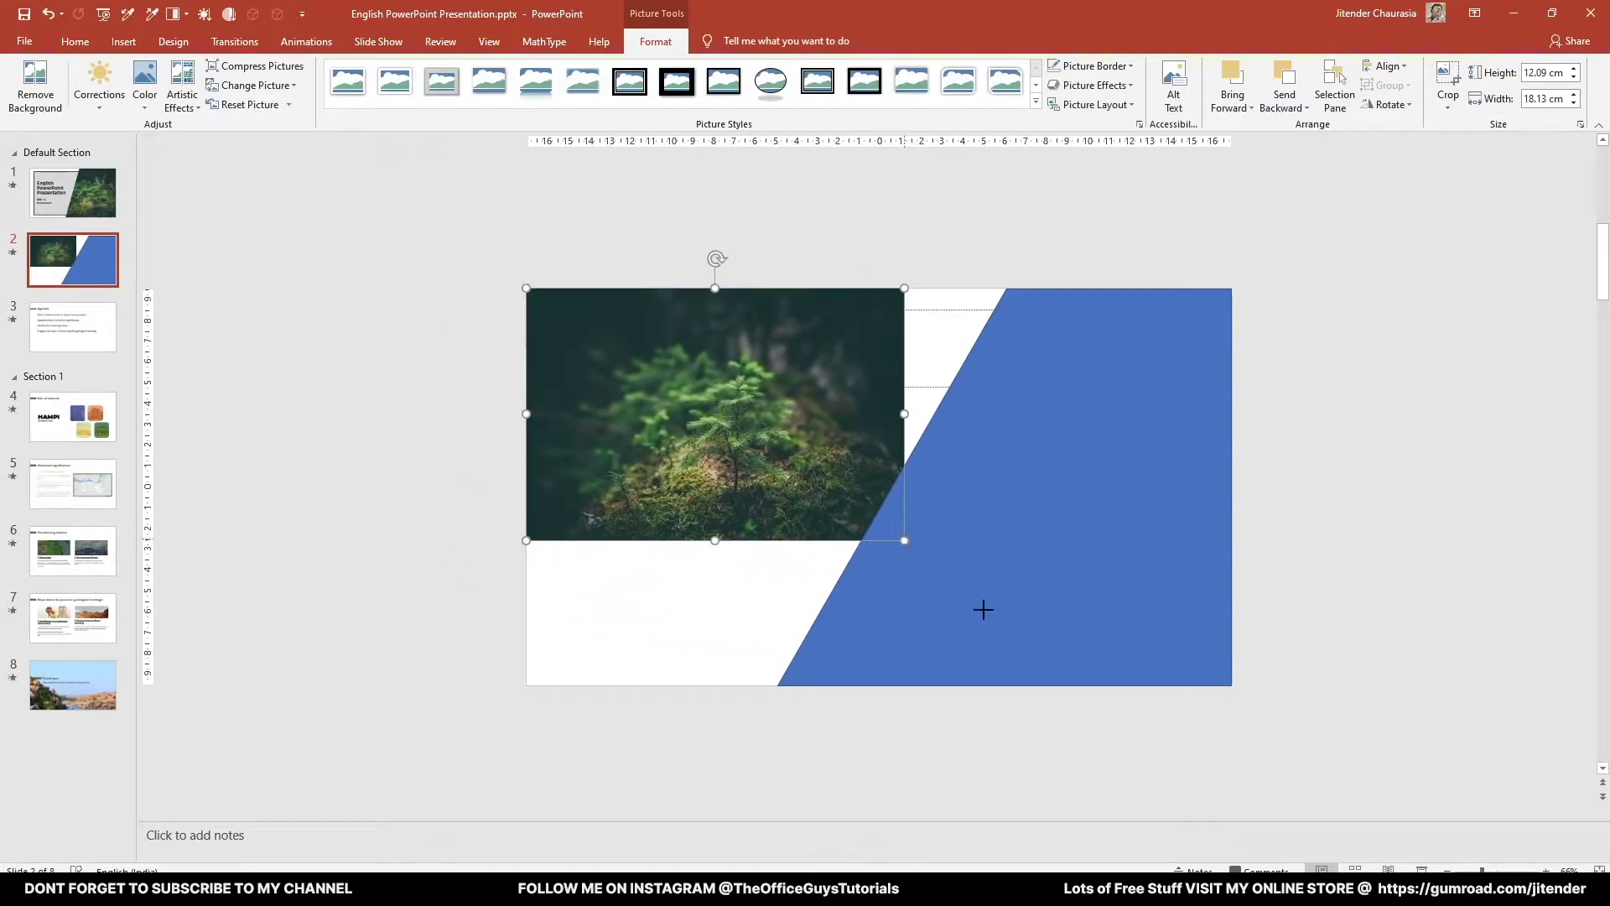
left_click_drag(992, 617, 1118, 685)
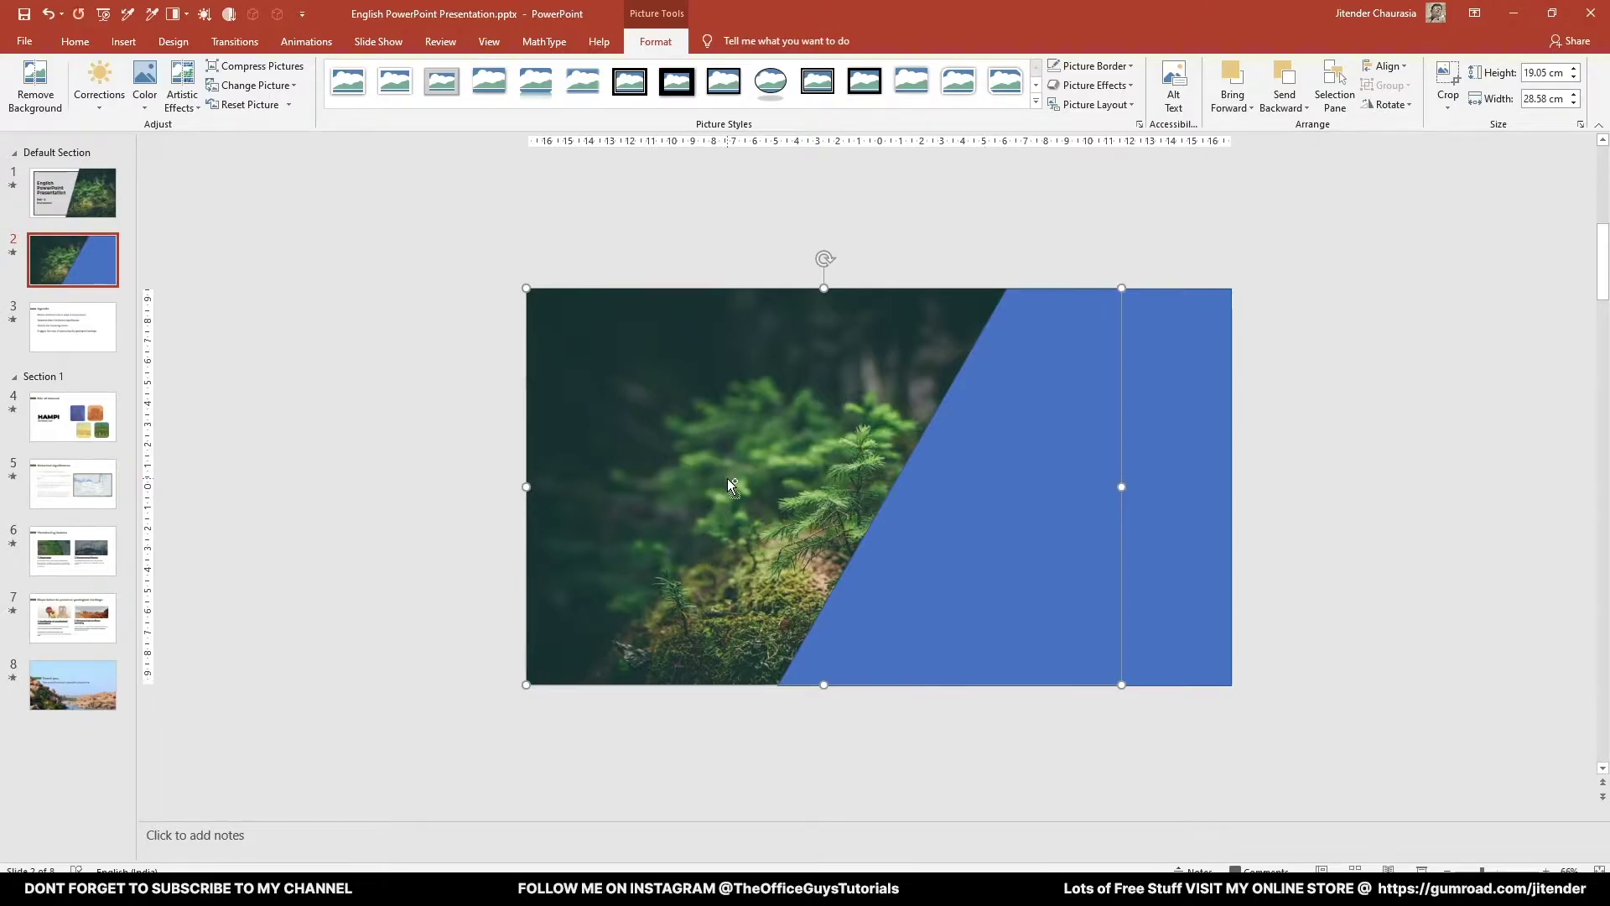
Cut the photo to the clipboard and open Format Shape for the slanted blue panel.
key("ctrl+x")
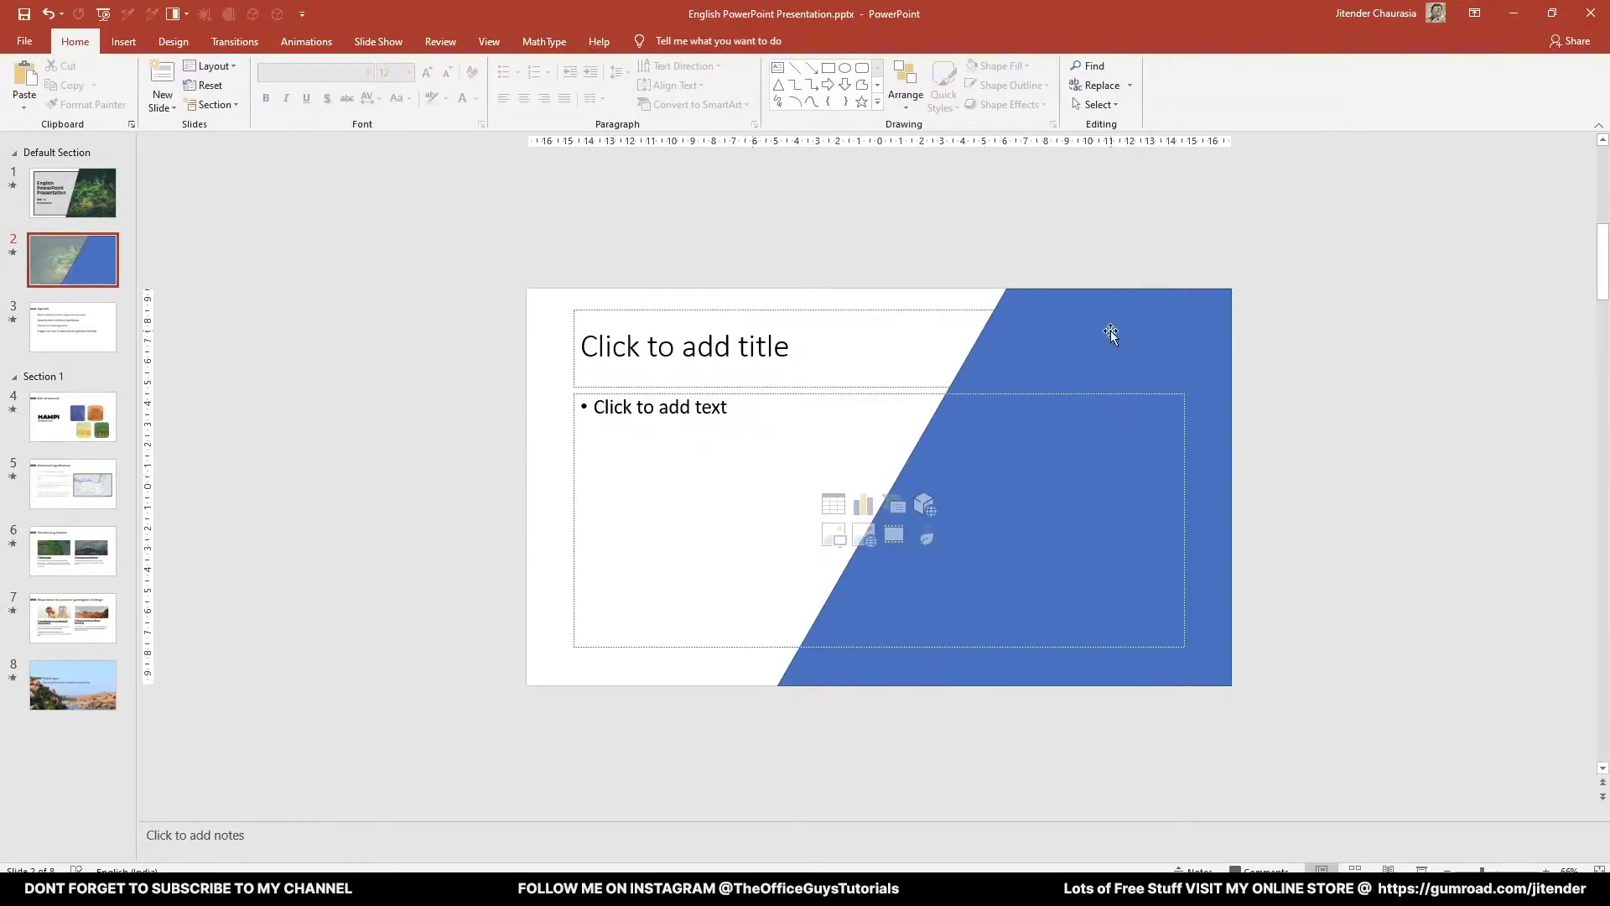
left_click(1110, 330)
right_click(1111, 330)
left_click(1187, 642)
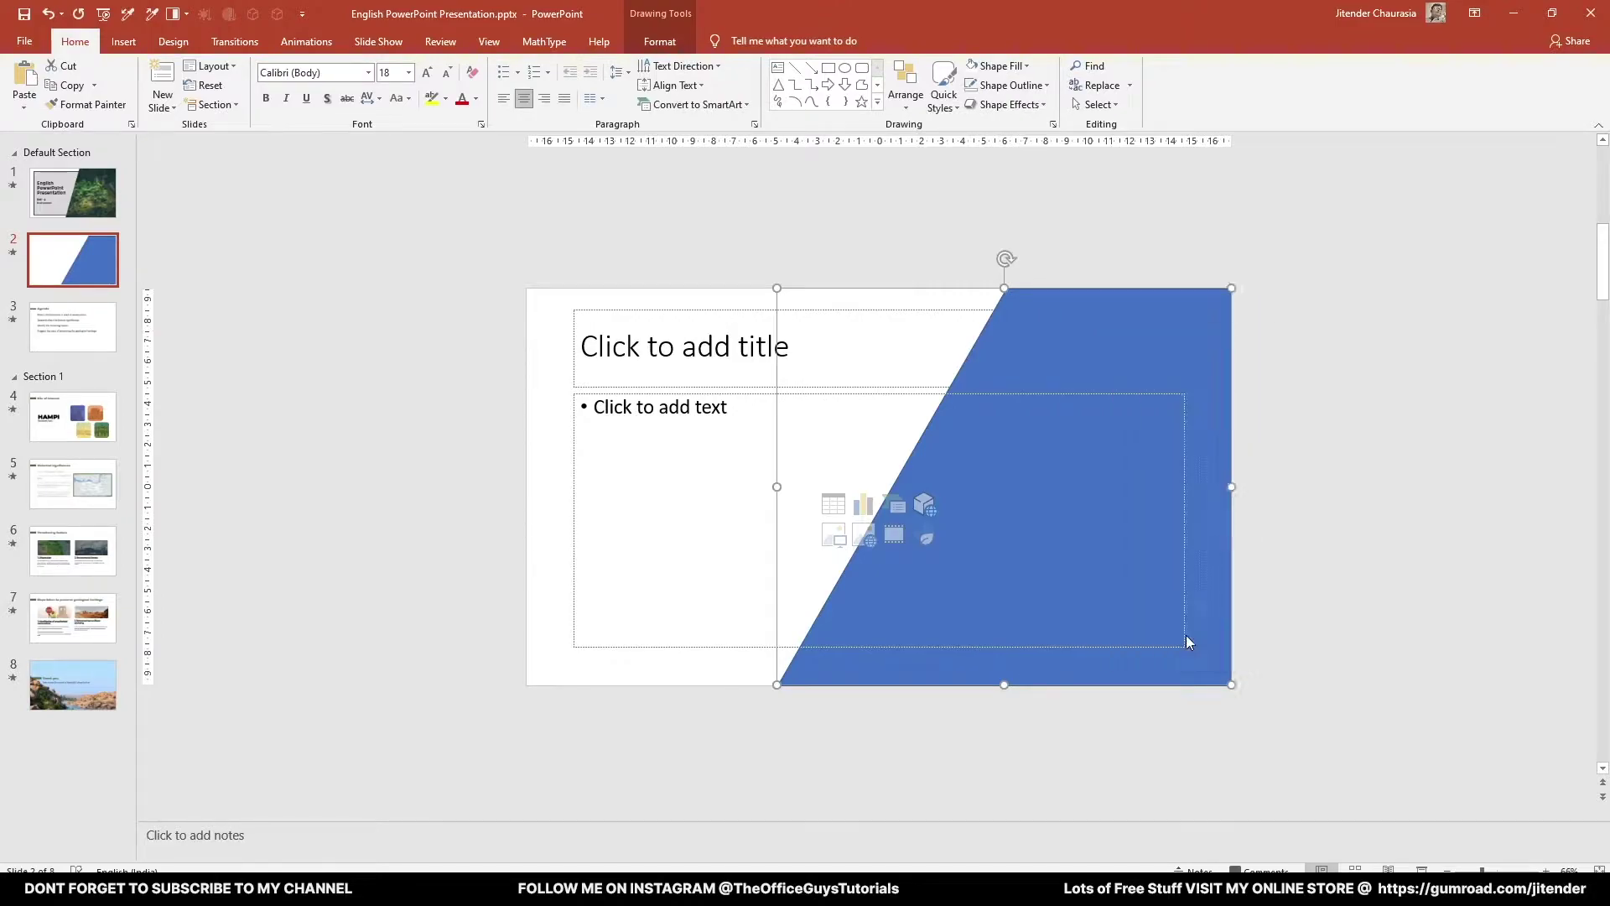
Give the panel a Clipboard picture fill, tiled as texture, with Offset X -40.5 pt.
left_click(1407, 246)
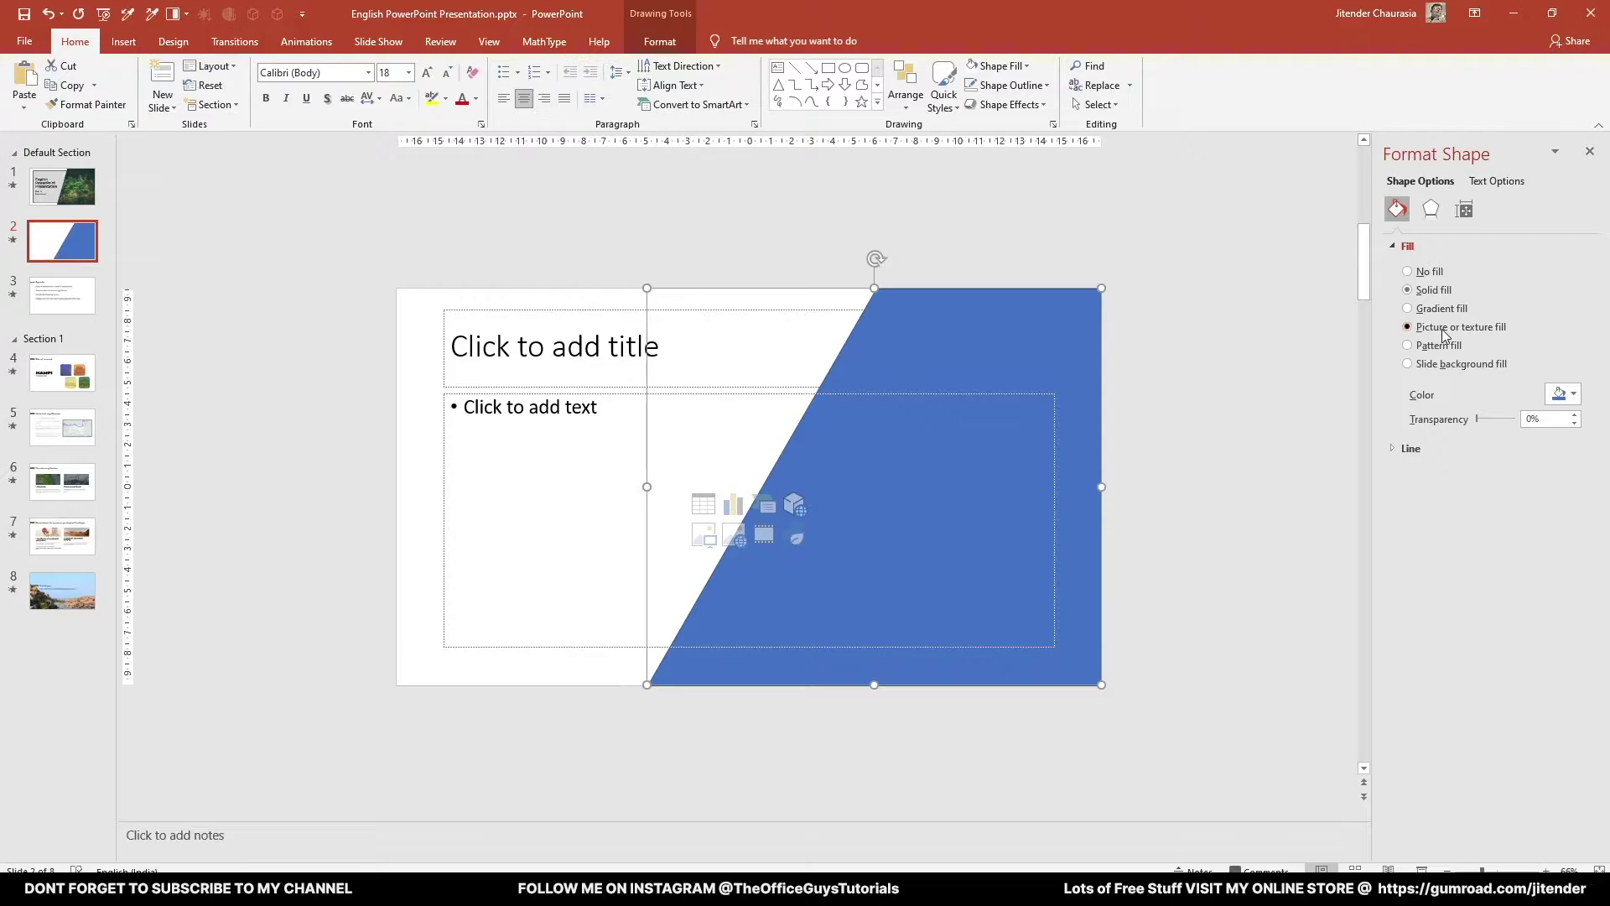
left_click(1444, 328)
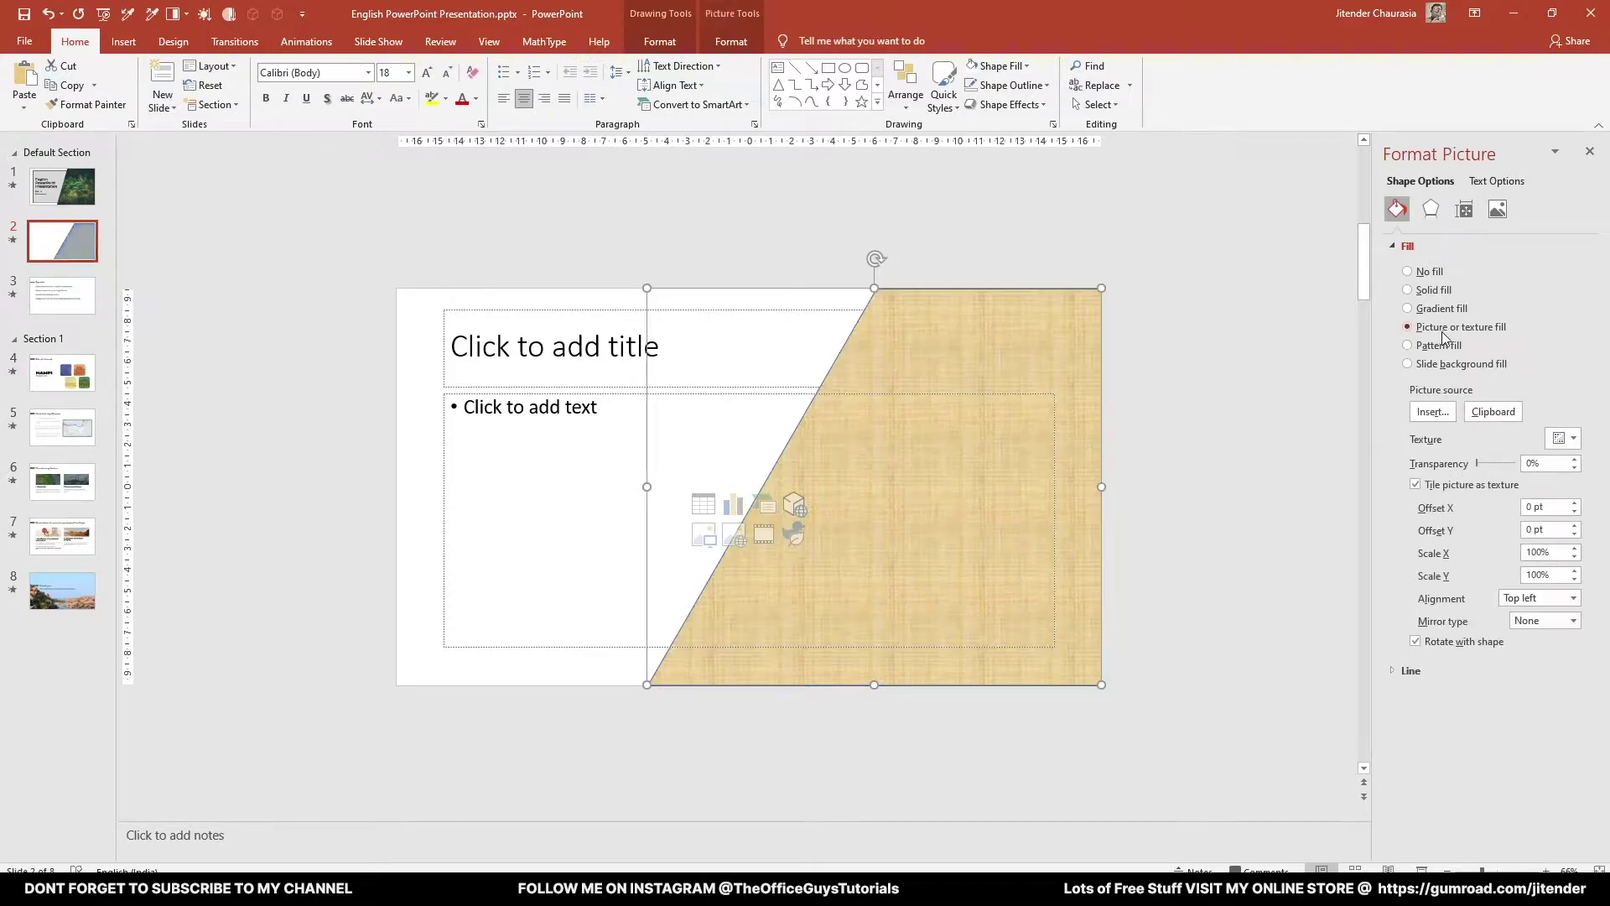
left_click(1486, 414)
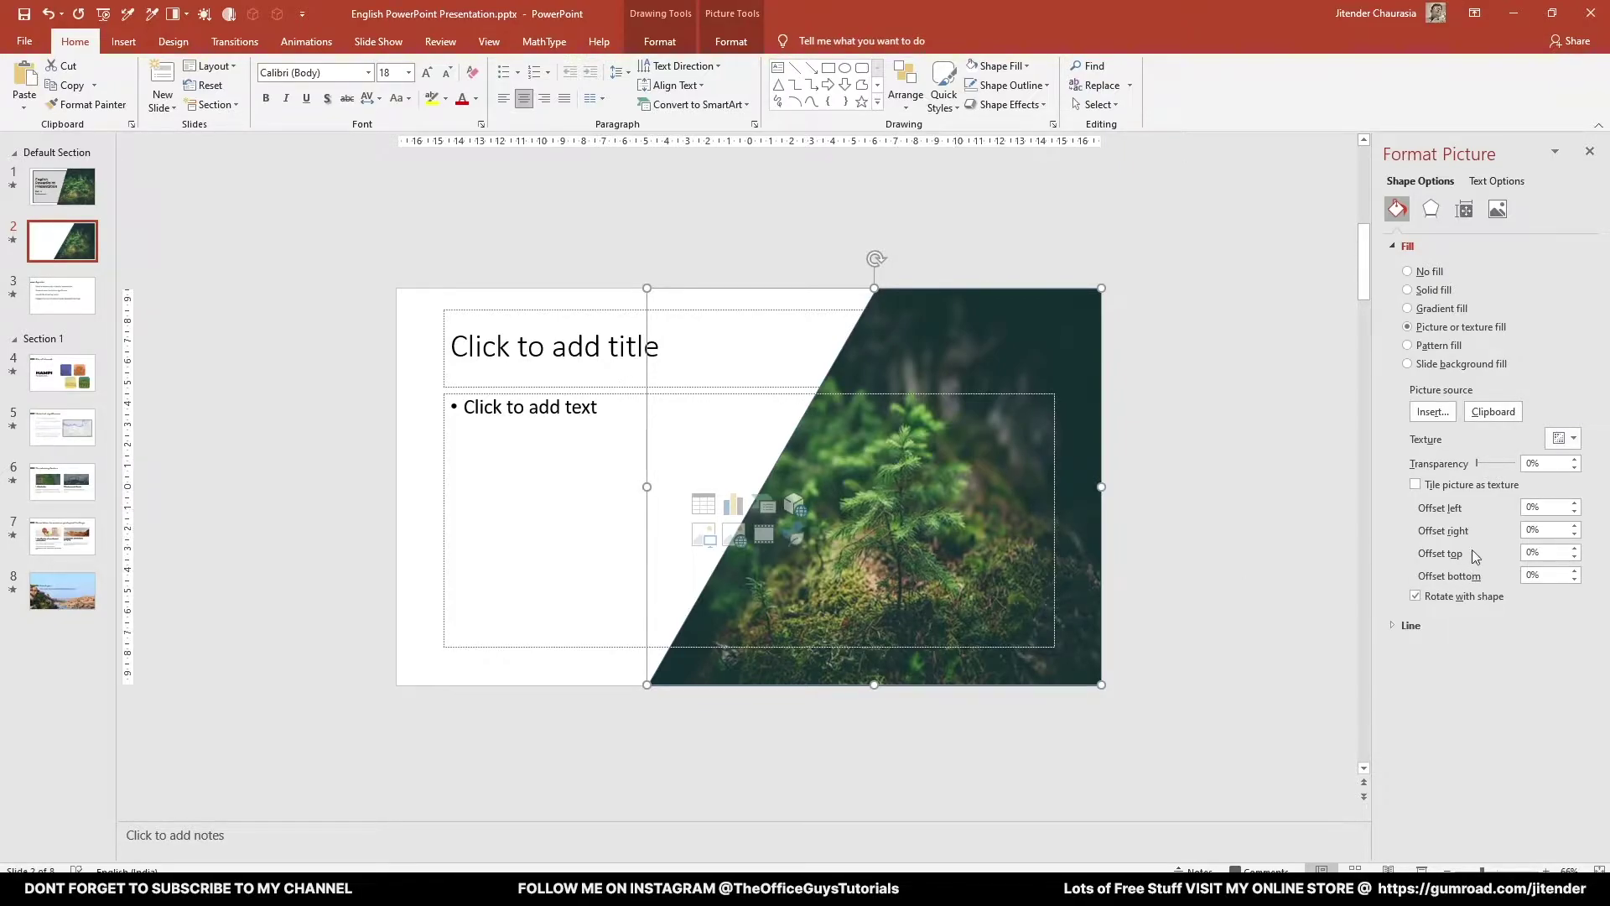
left_click(1416, 485)
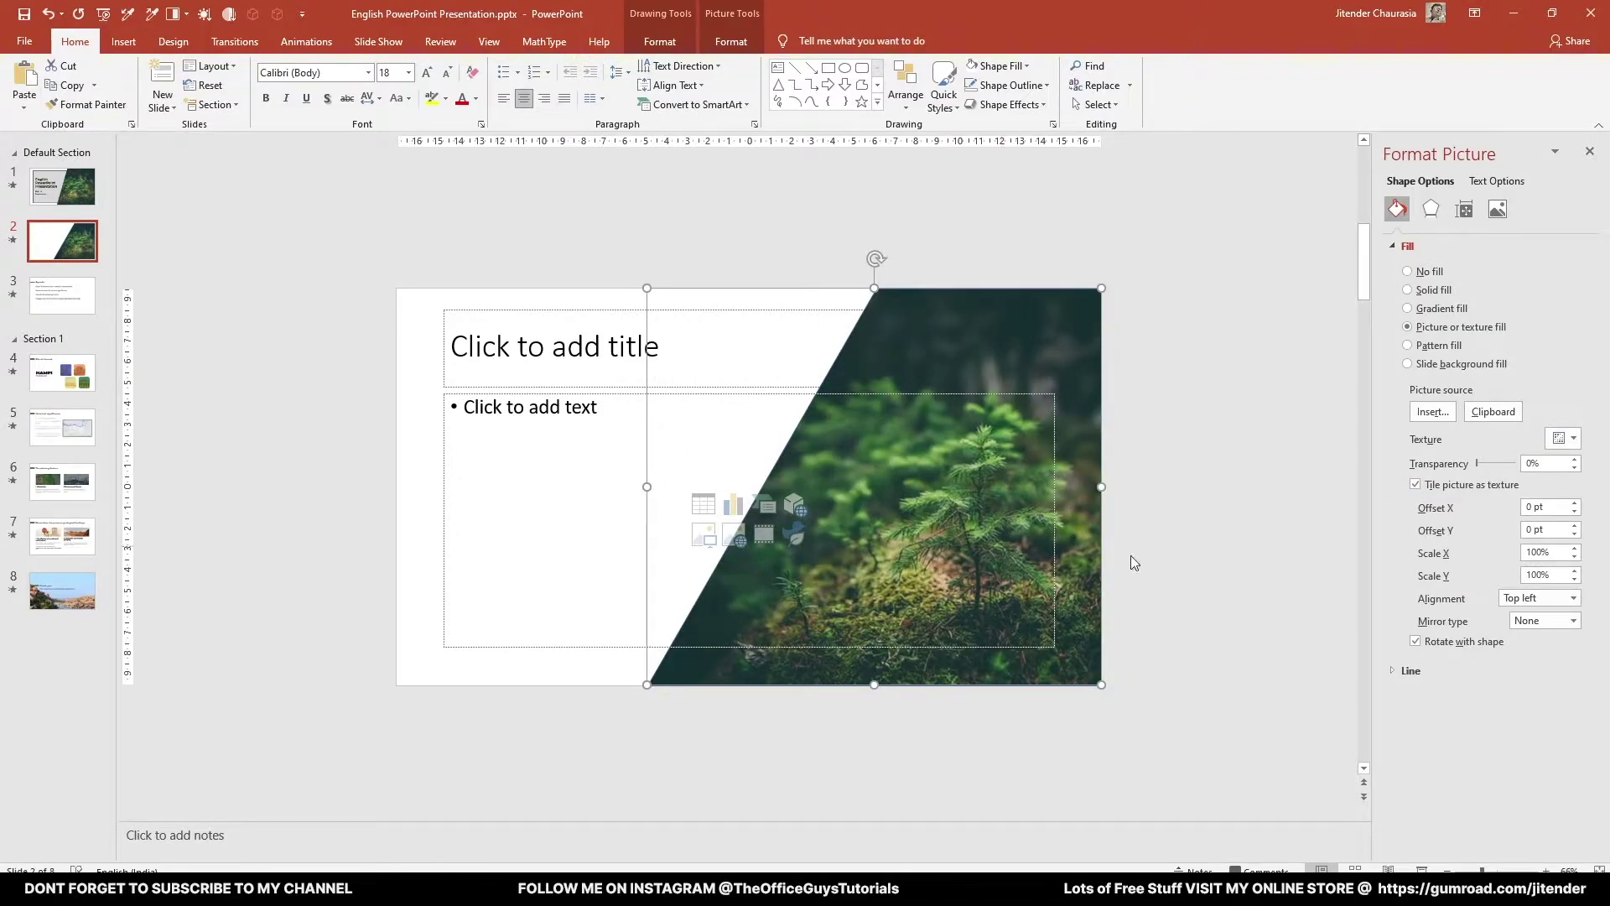
left_click(1575, 511)
left_click_drag(1575, 510, 1575, 510)
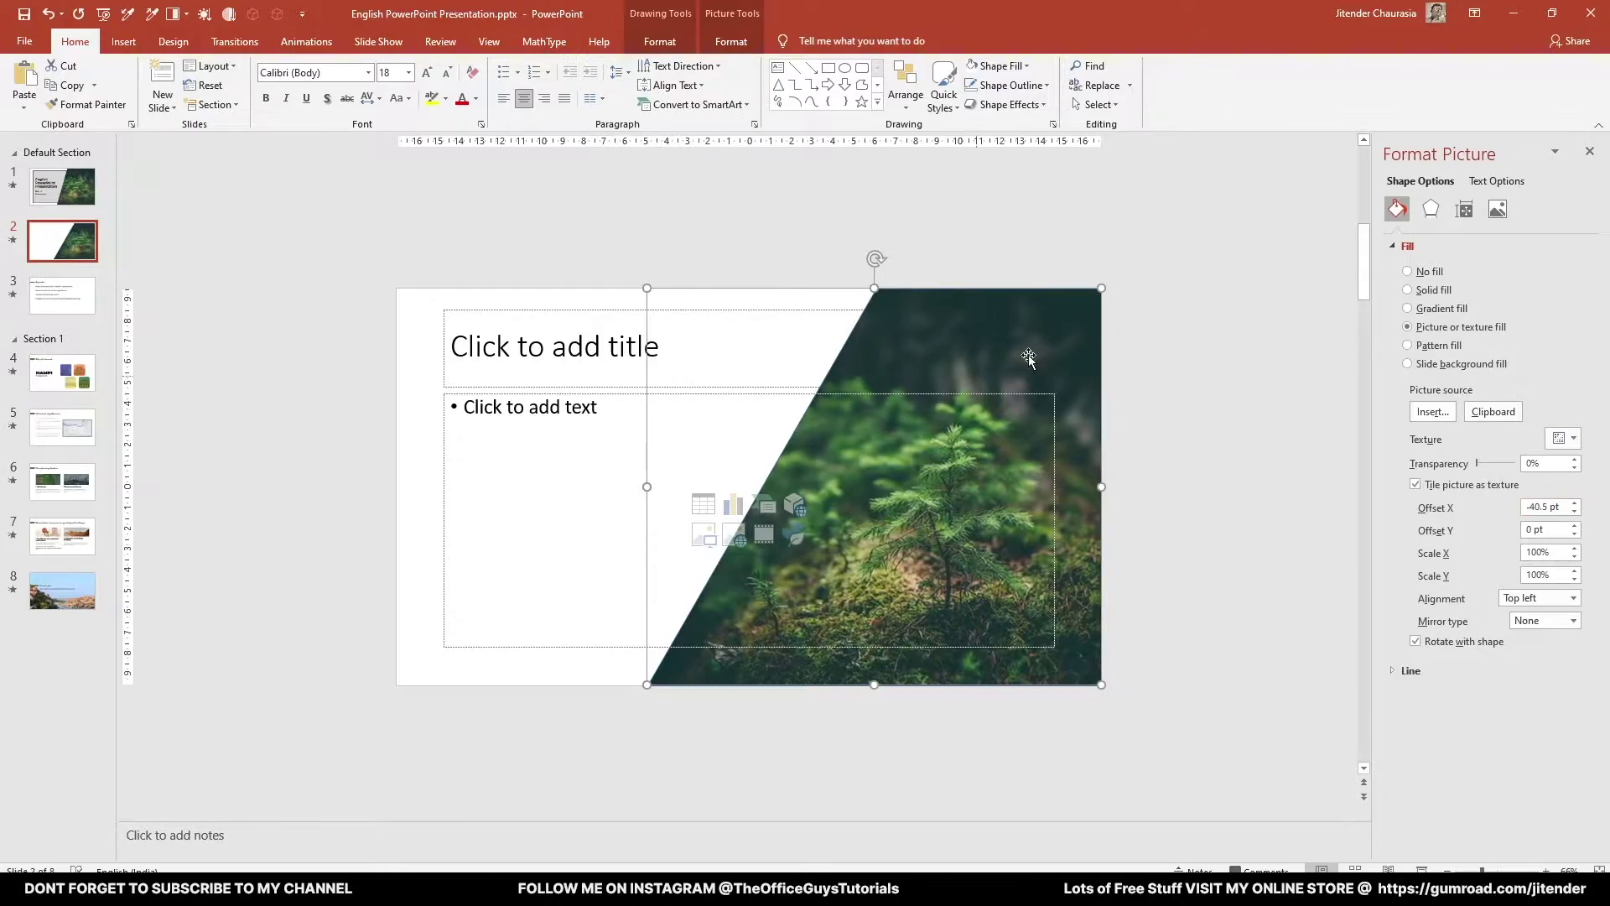
Open slide 1 and inspect its subtitle and 'English PowerPoint Presentation' title boxes.
left_click(67, 235)
left_click(78, 194)
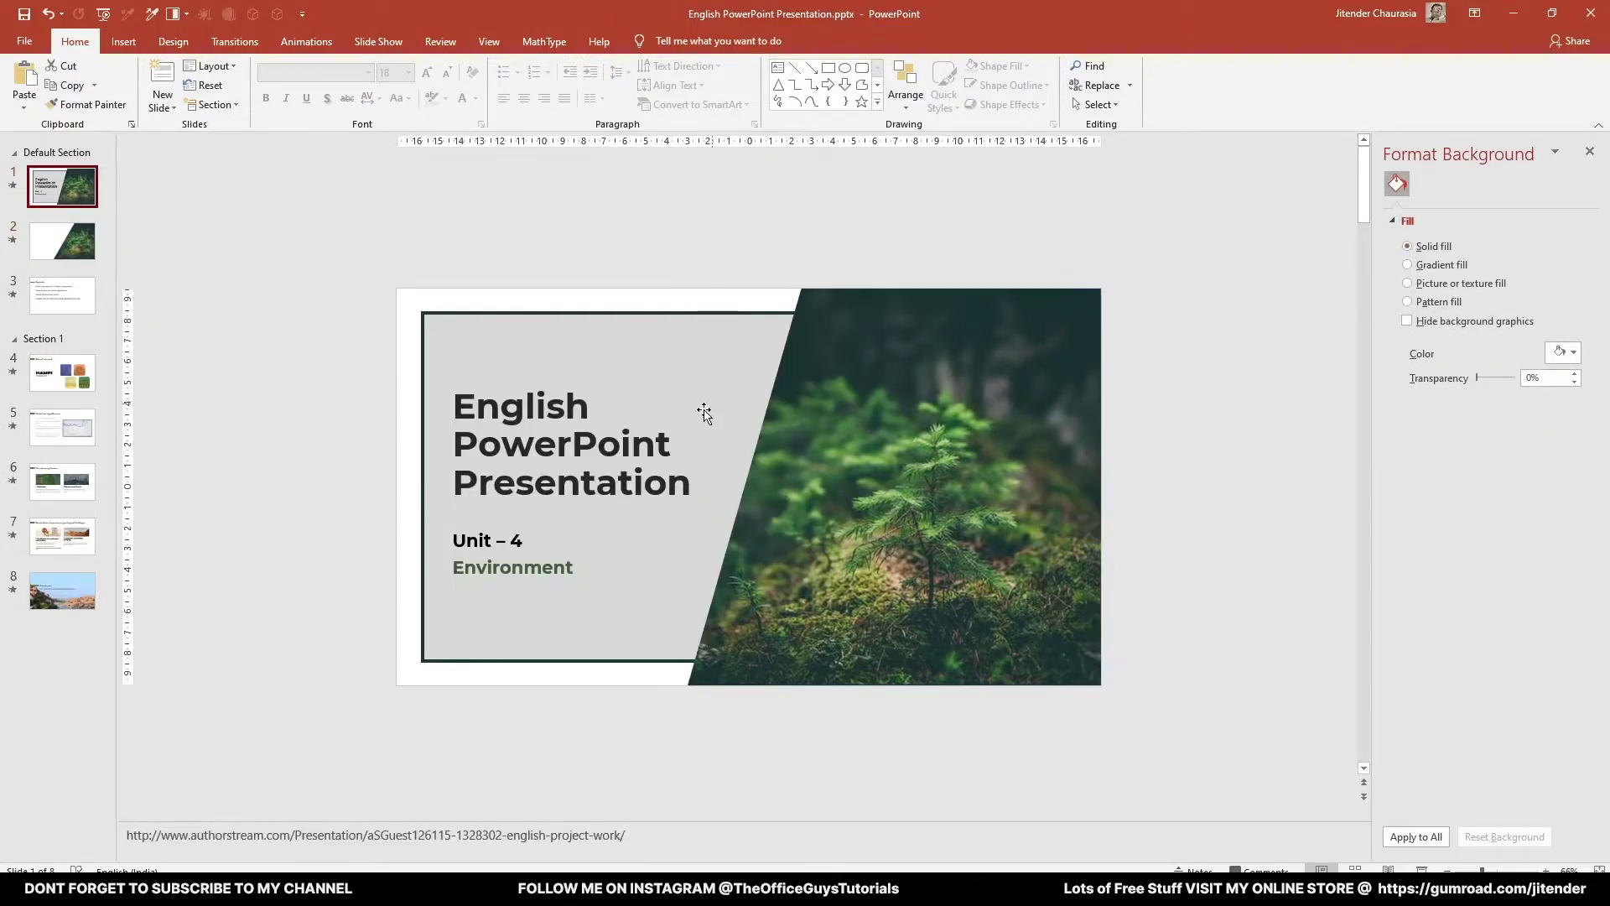
left_click(538, 575)
left_click(348, 510)
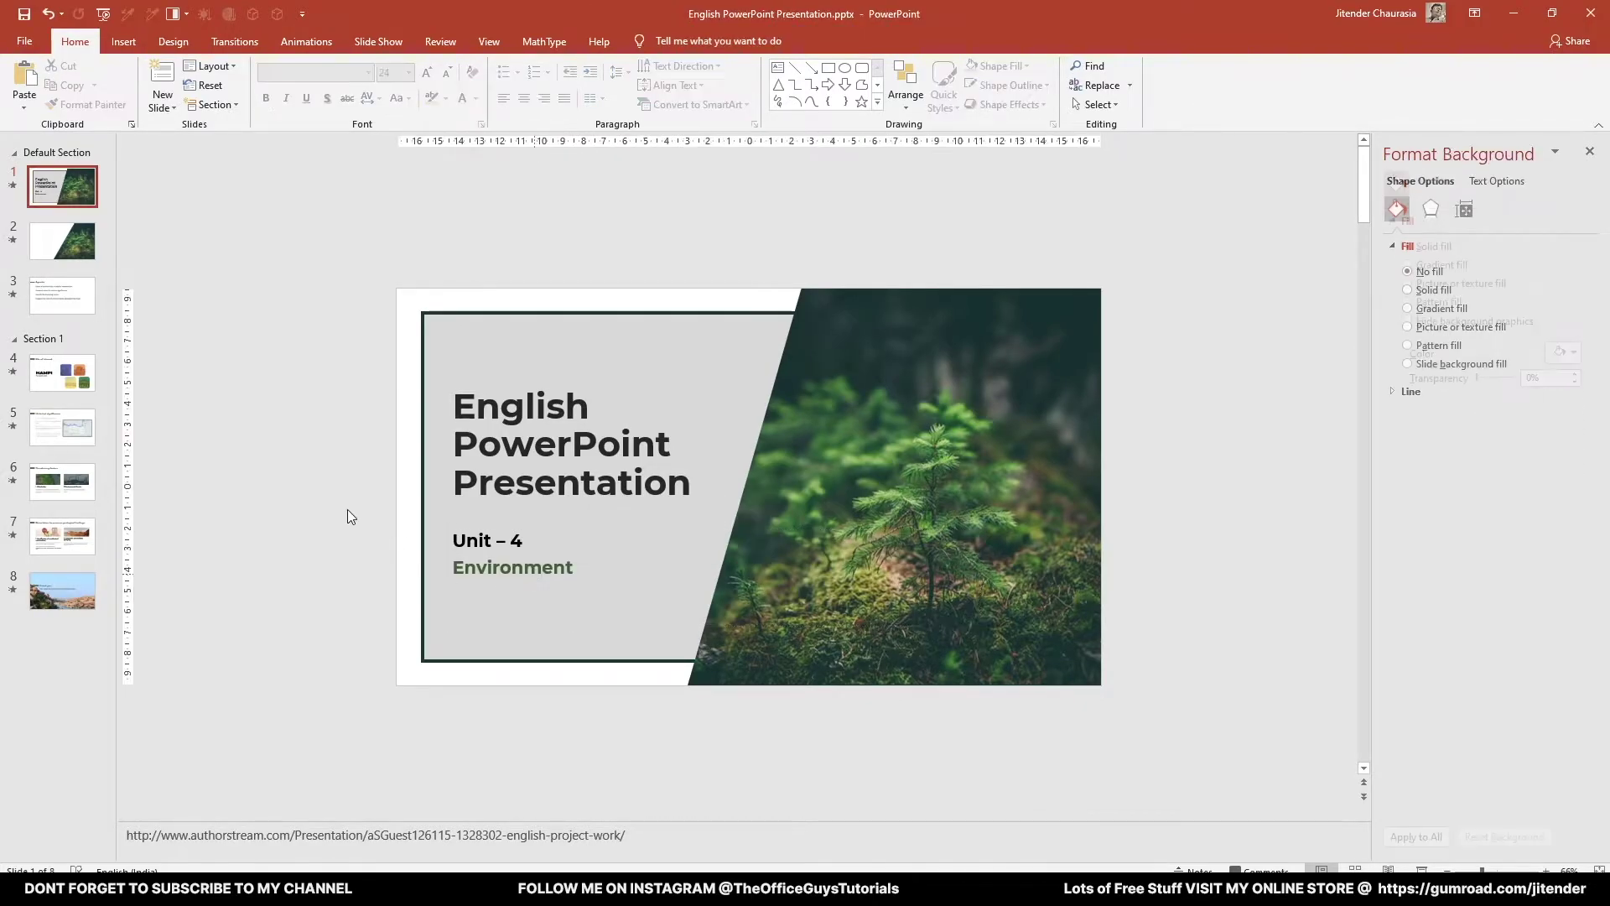
left_click(541, 476)
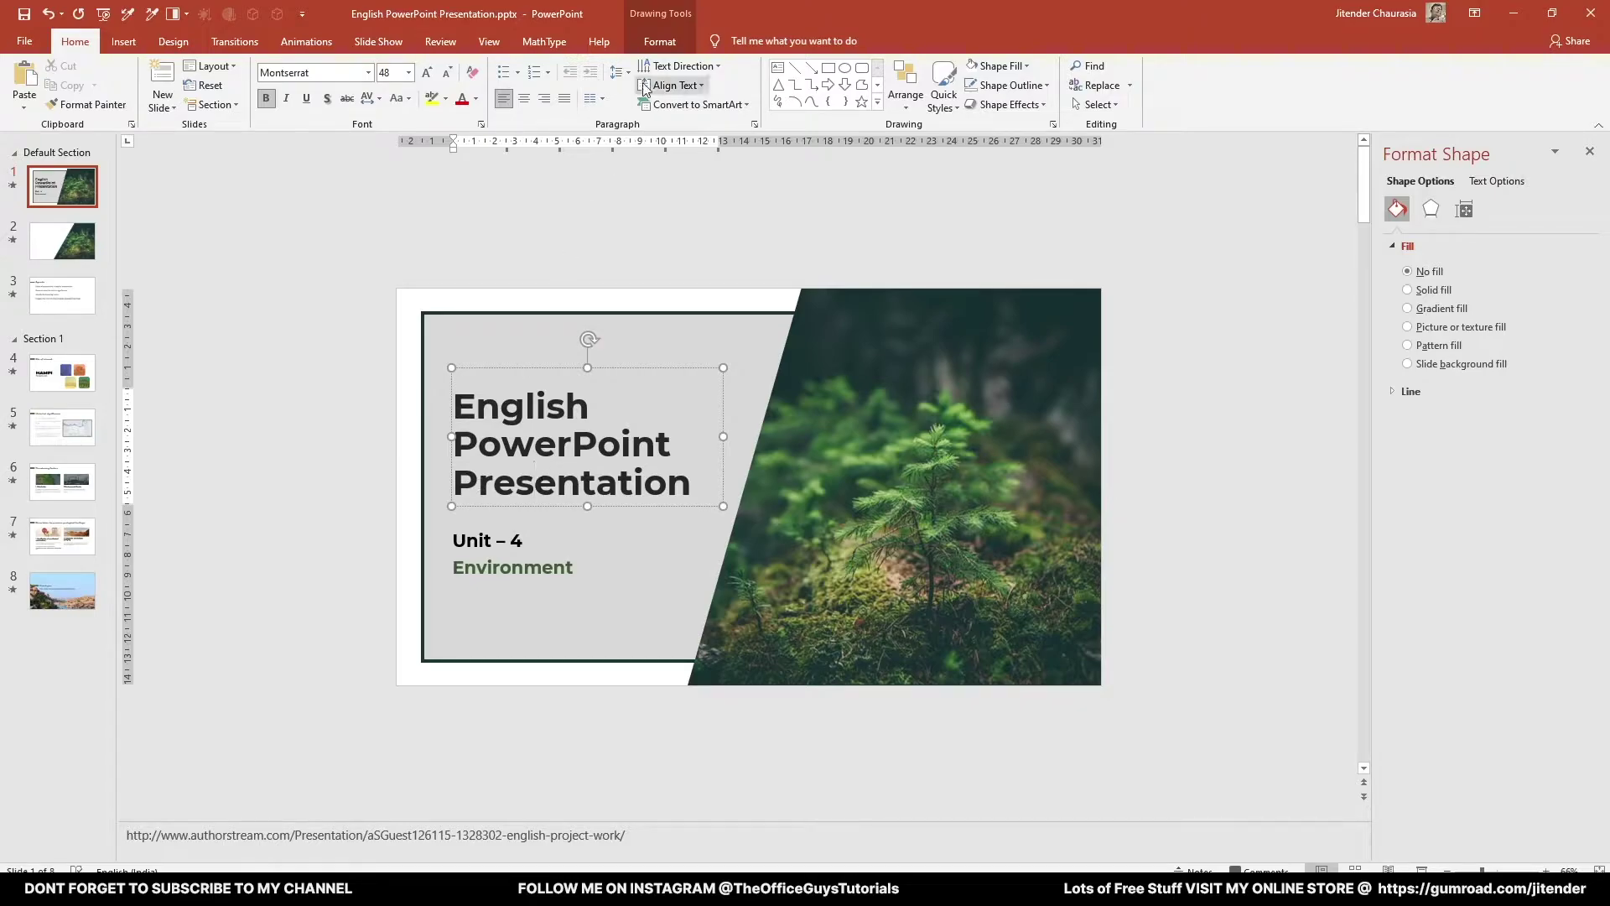
left_click(380, 386)
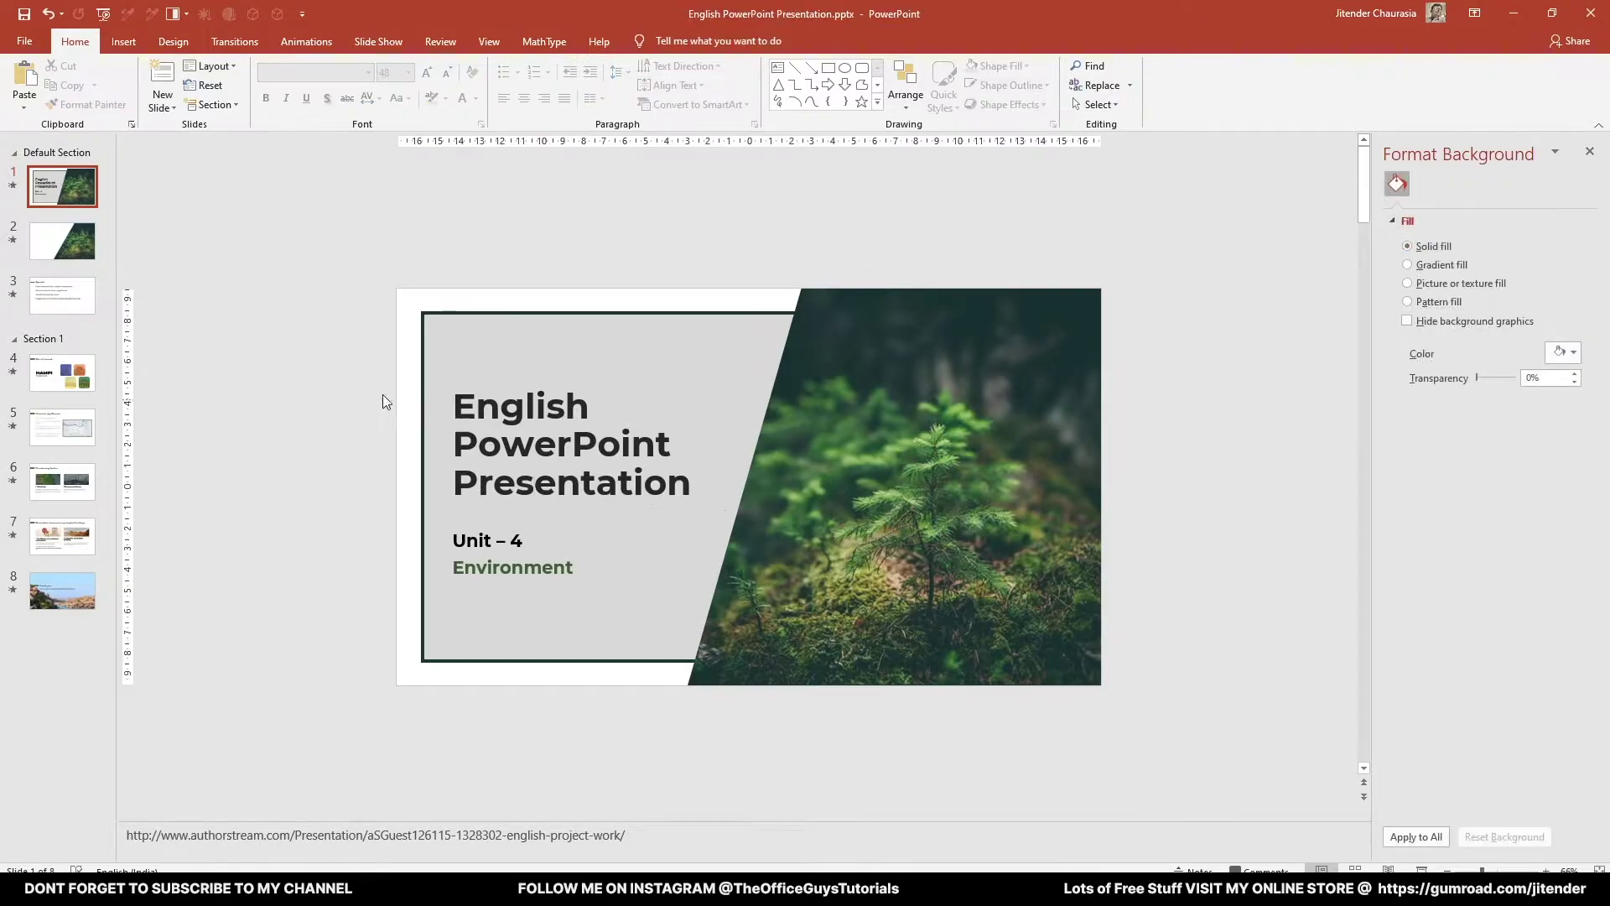
Move the grey title panel, then undo so it returns to its original place.
mouse_move(495, 342)
left_mouse_down()
mouse_move(521, 252)
mouse_move(515, 202)
mouse_move(227, 283)
mouse_move(324, 316)
mouse_move(719, 349)
mouse_move(604, 370)
left_mouse_up()
key("ctrl+z")
key("ctrl+z")
left_click(627, 158)
Snap PowerPoint right, advance authorSTREAM to the 'Que.' slide 2/11, and show PowerPoint's Agenda slide 3.
left_click_drag(478, 15, 1609, 411)
left_click(145, 17)
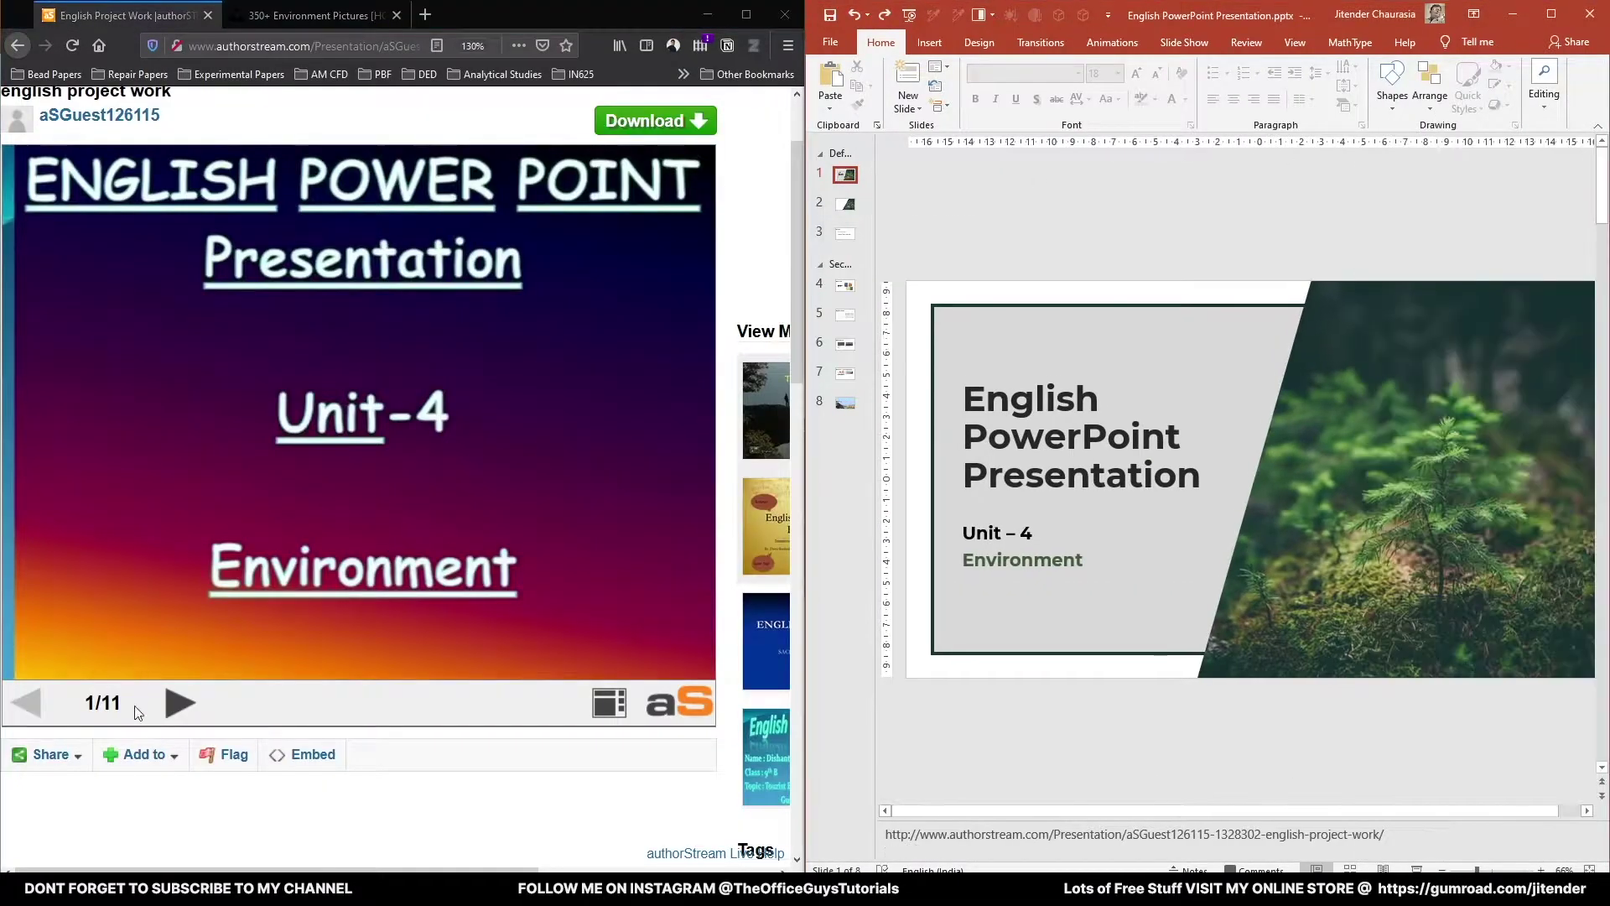
left_click(179, 703)
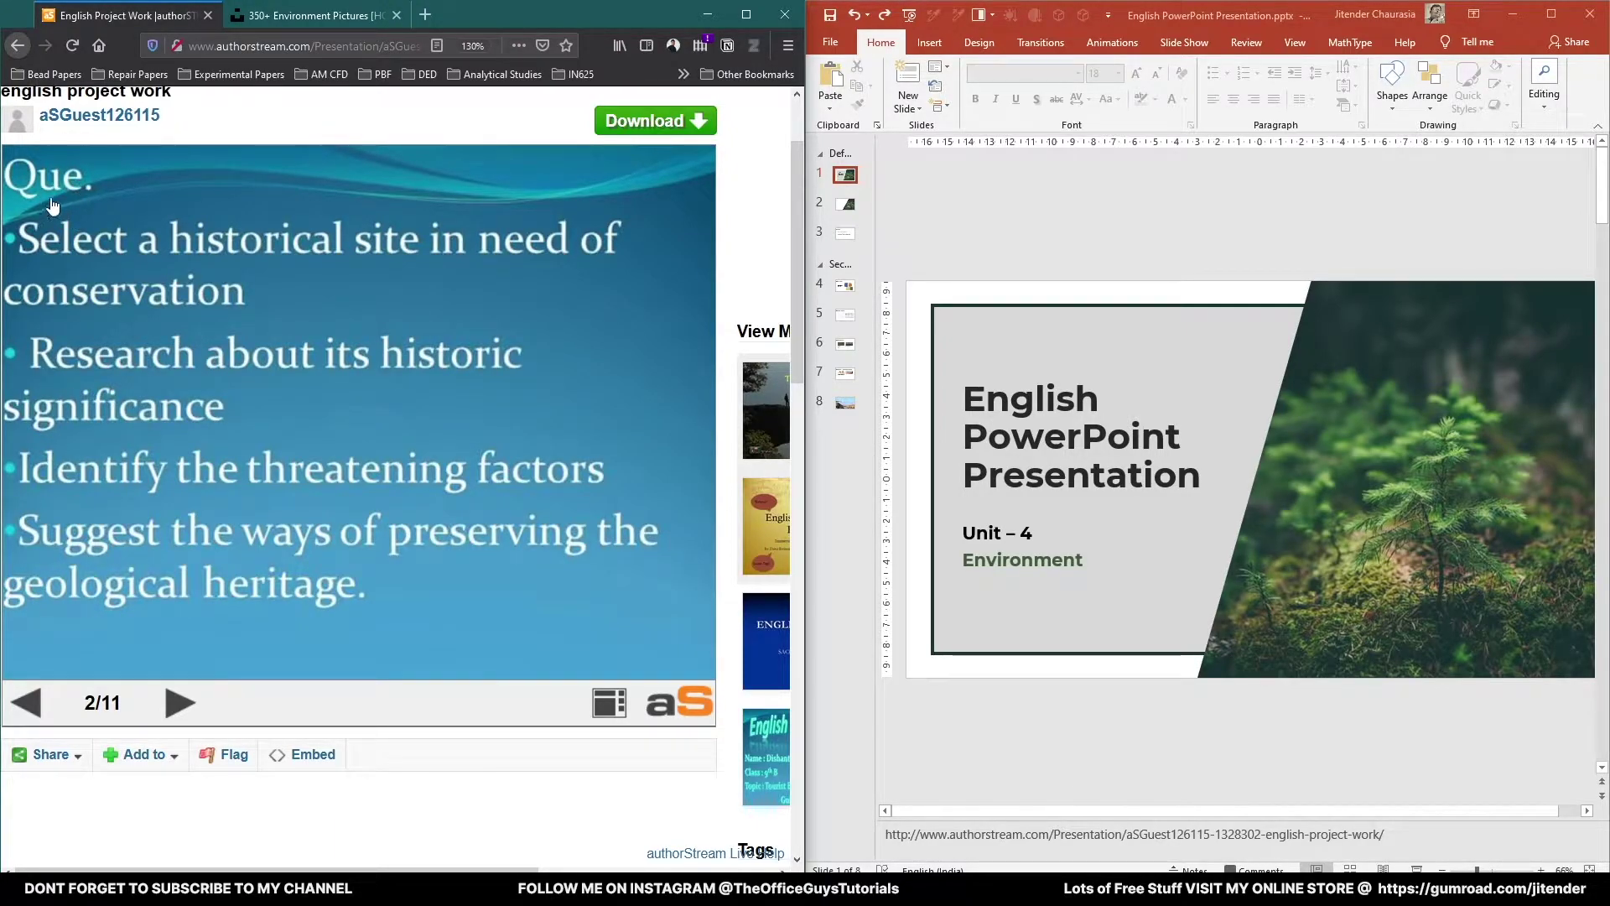
left_click(843, 207)
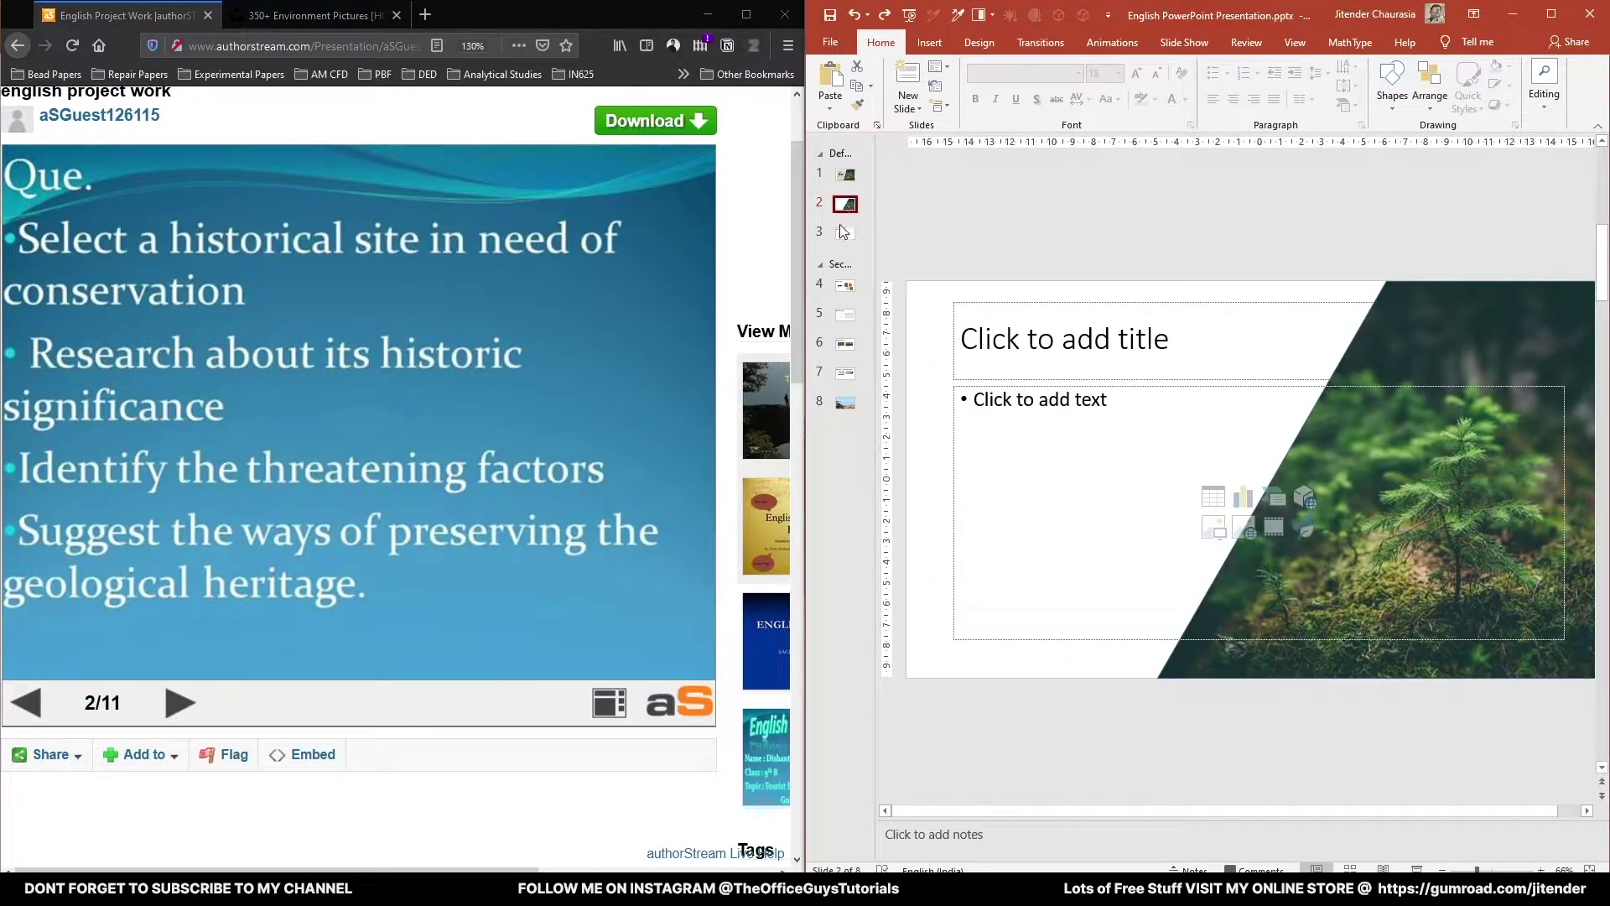
left_click(843, 234)
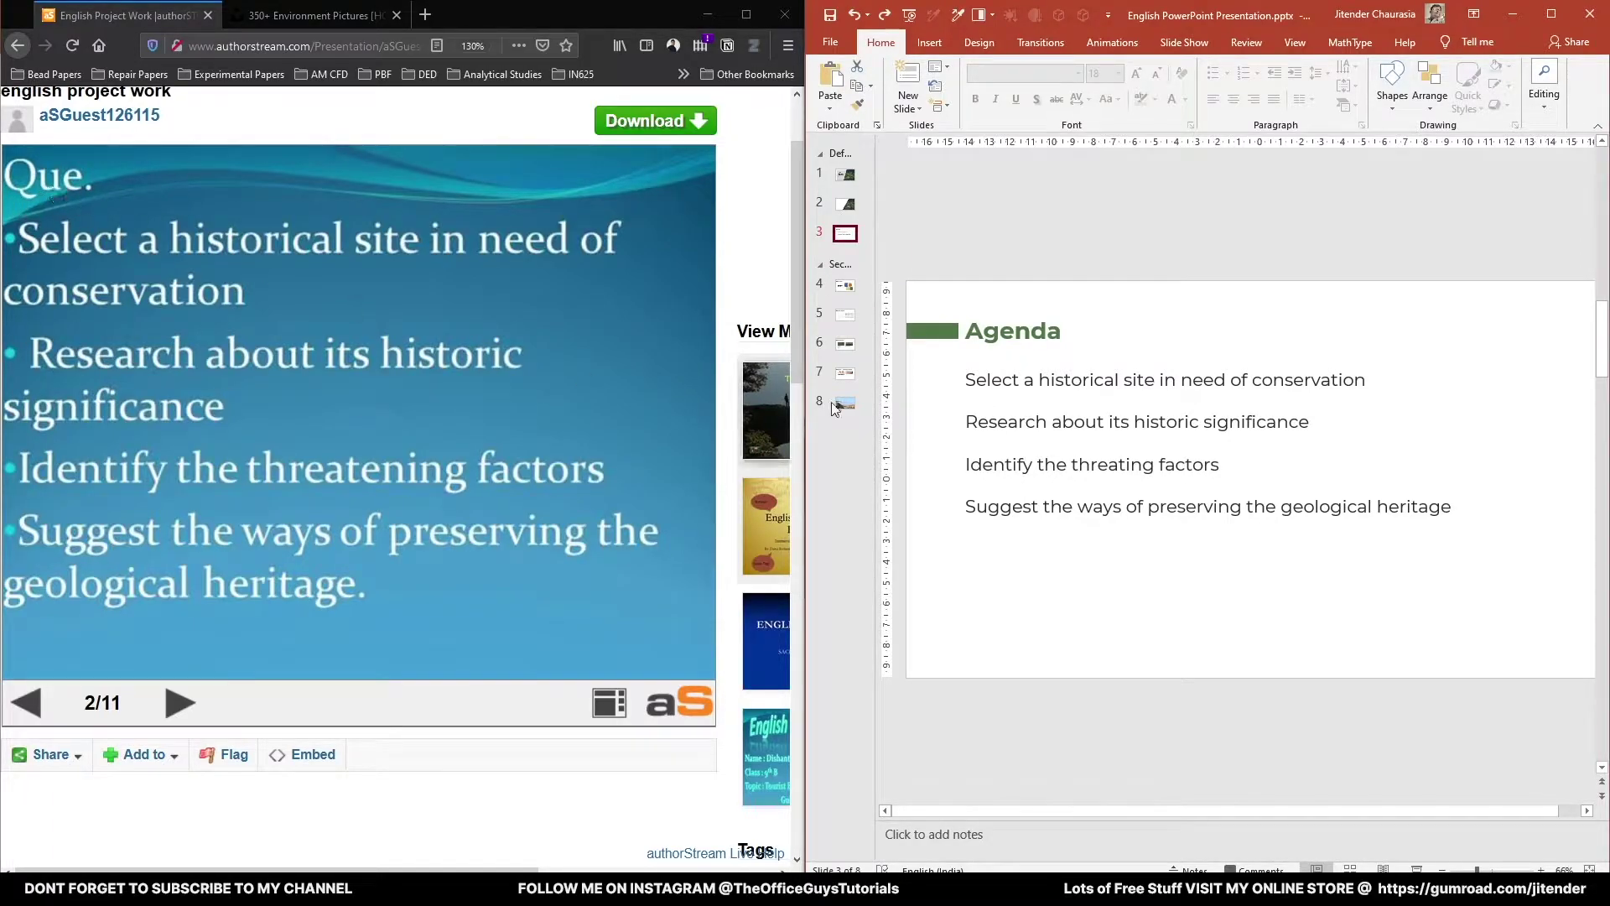
left_click(1033, 330)
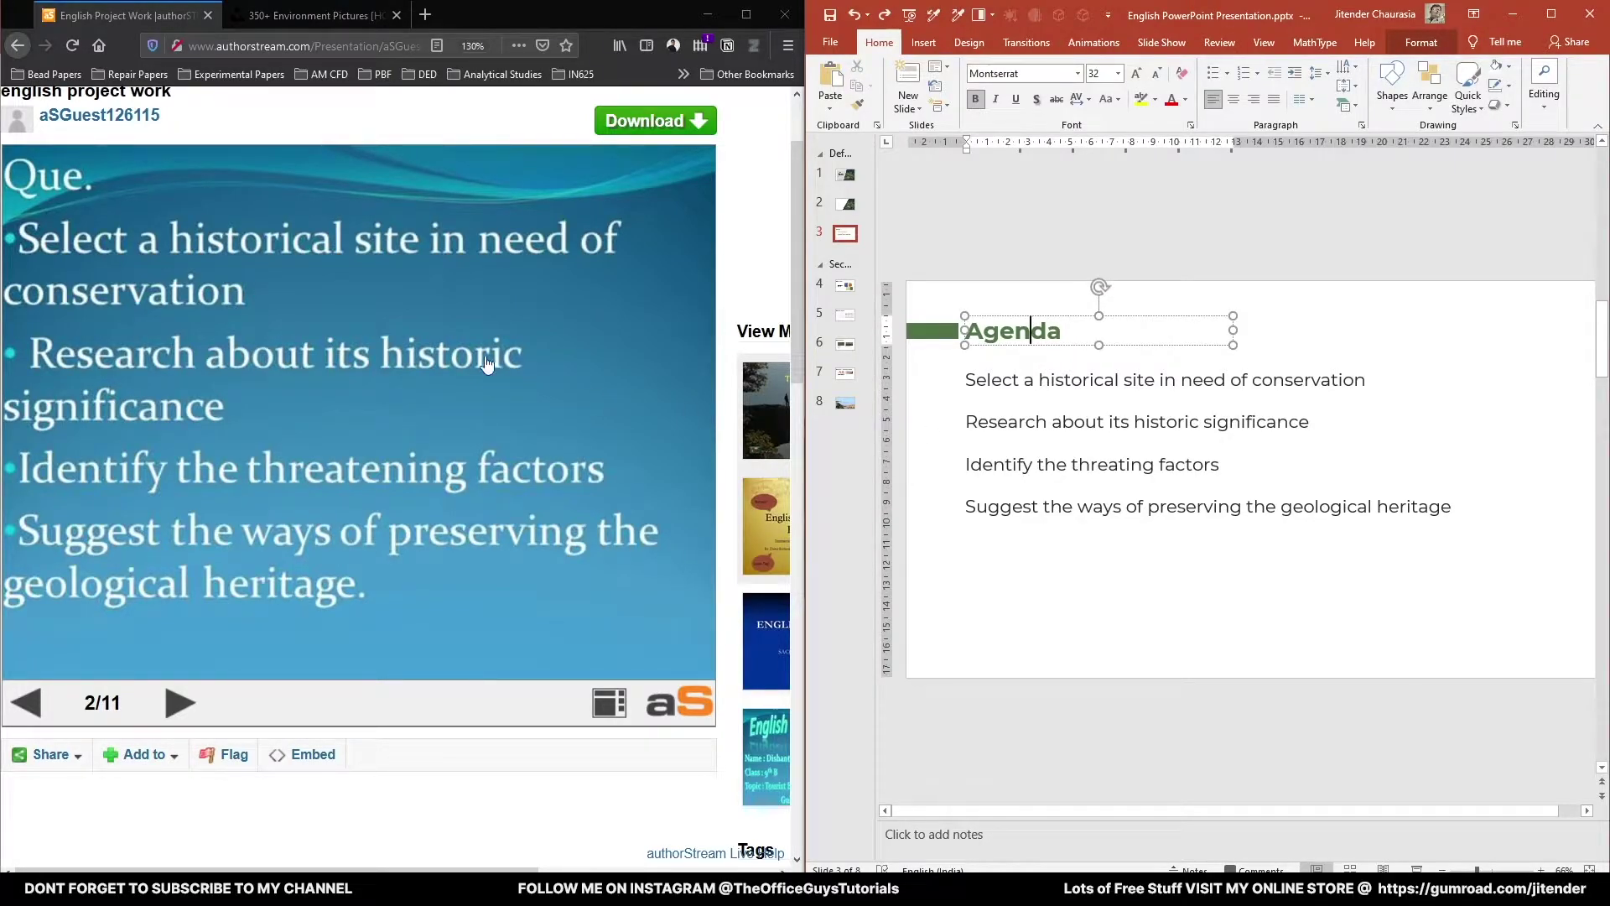
key("ctrl+minus")
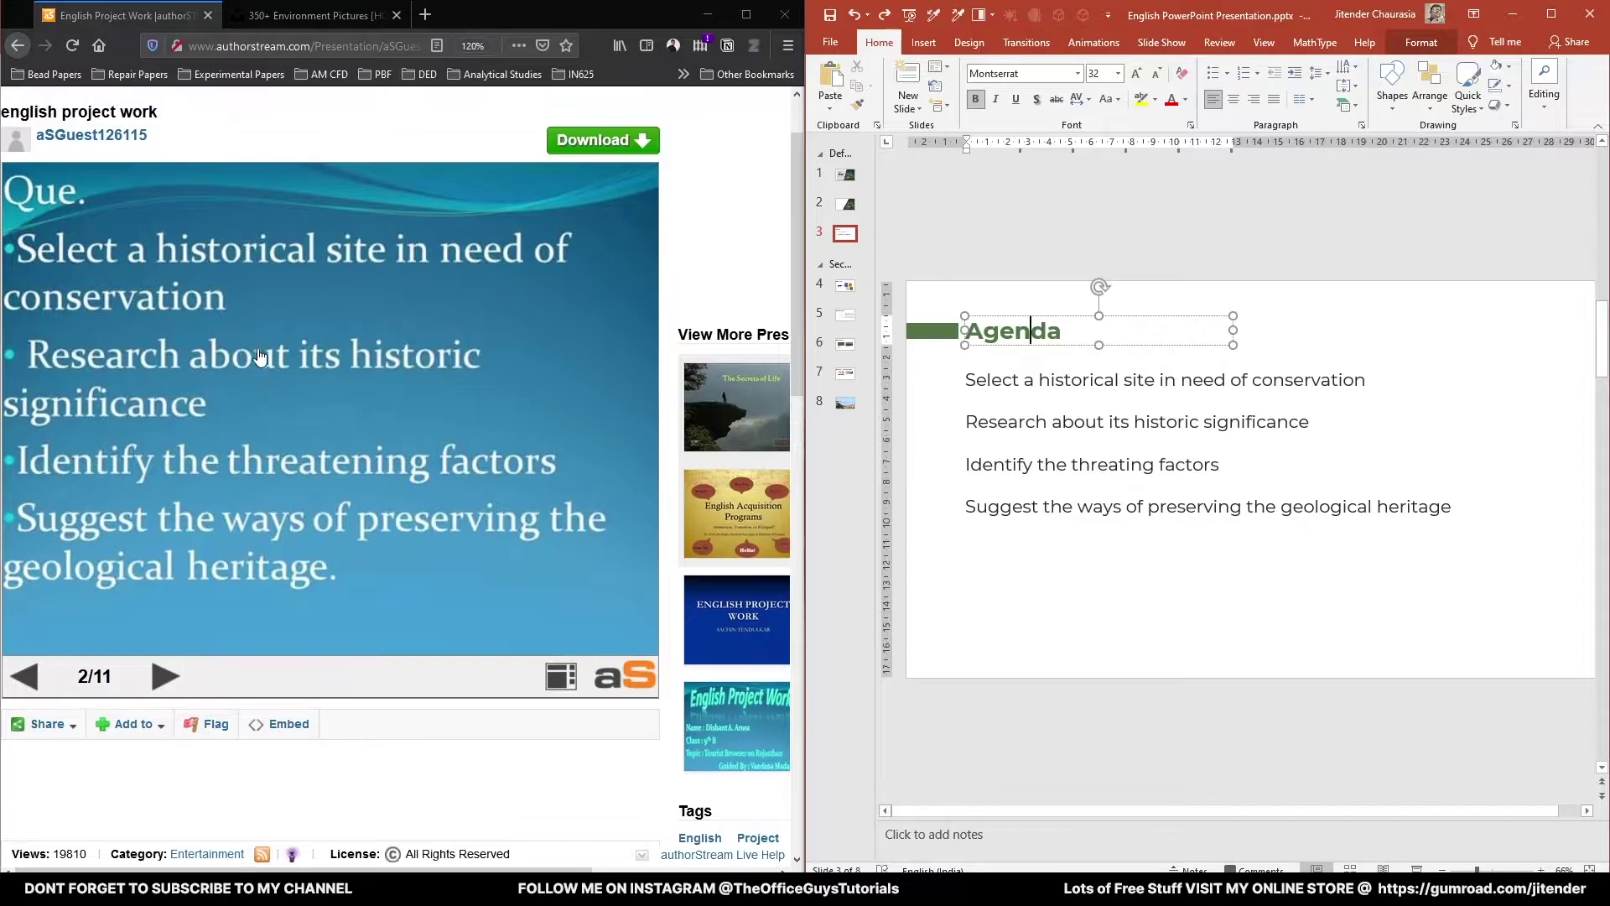
scroll(260, 359, "up", 2)
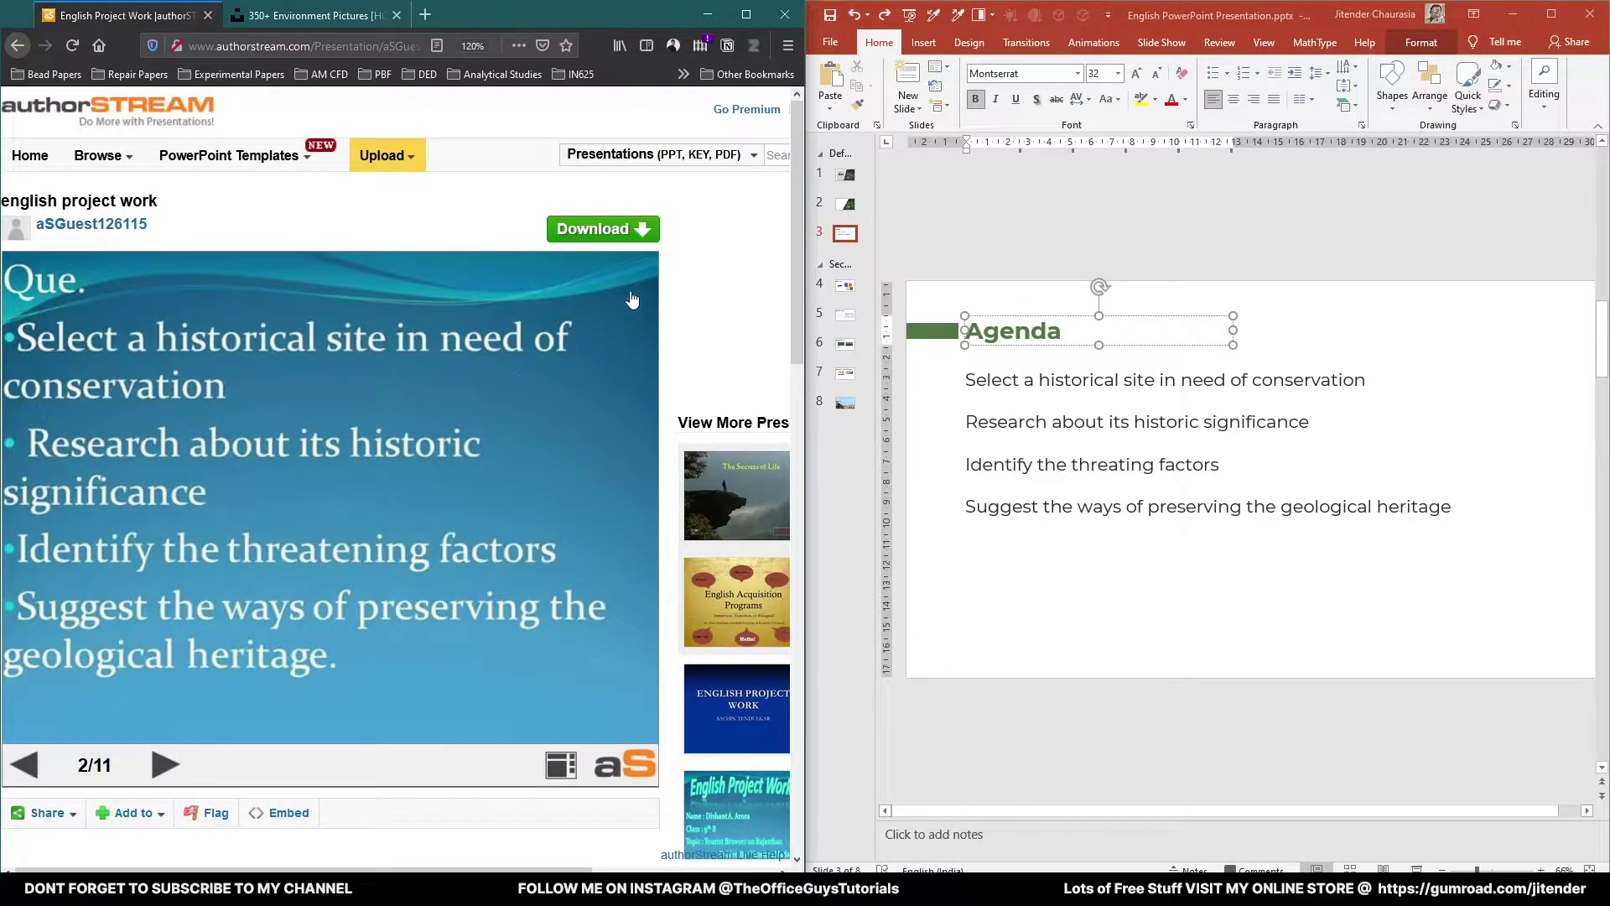
left_click(1001, 216)
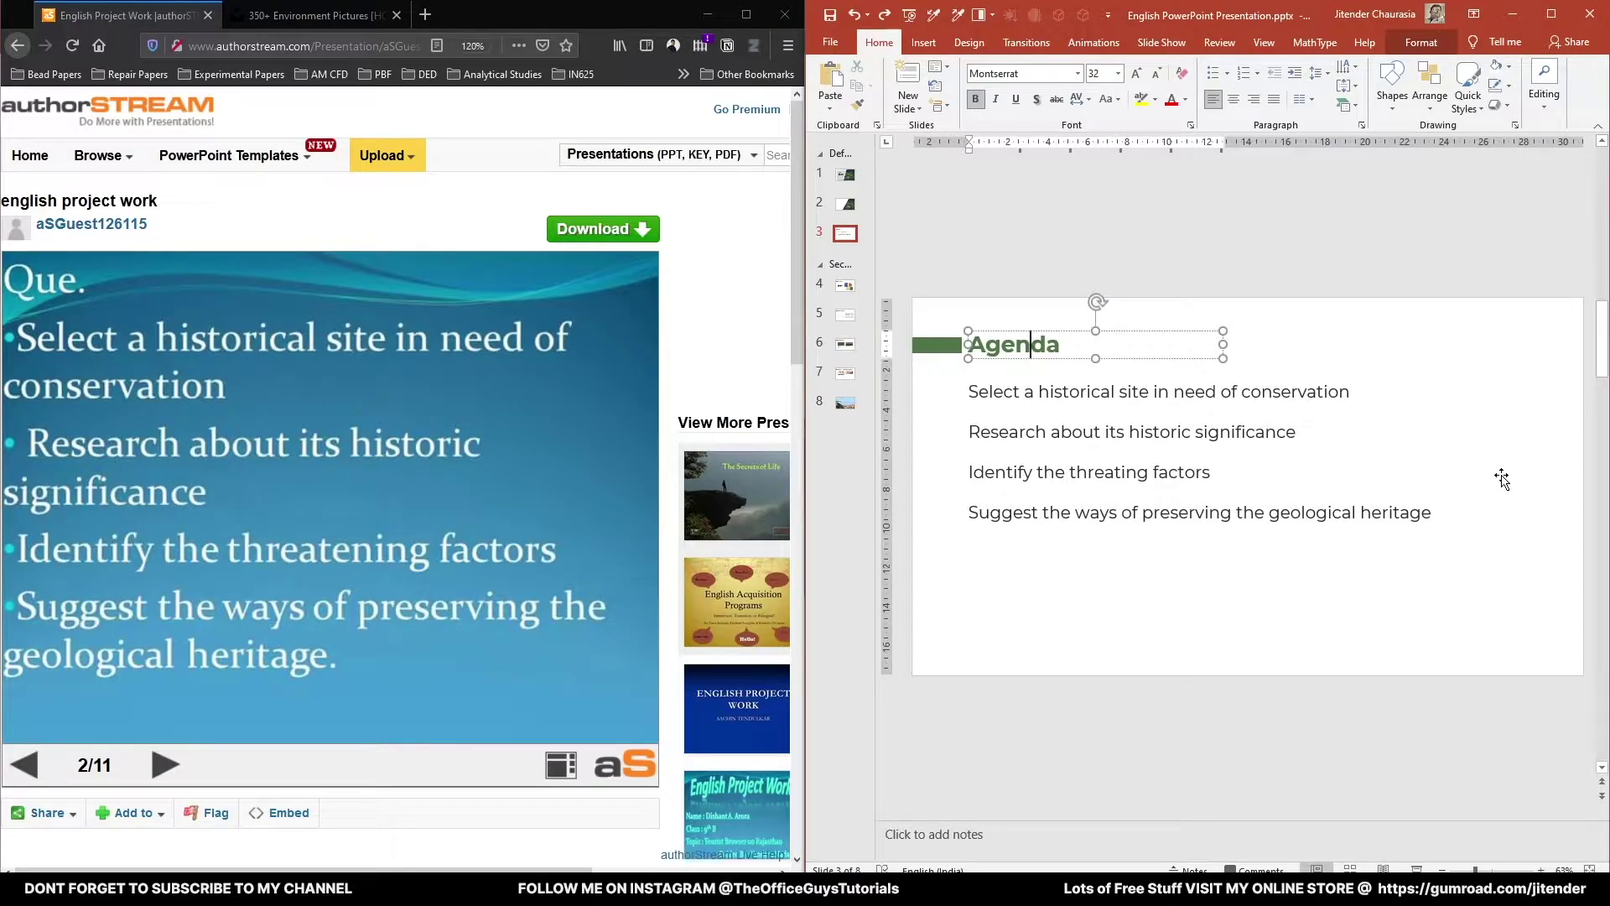
left_click(1478, 555)
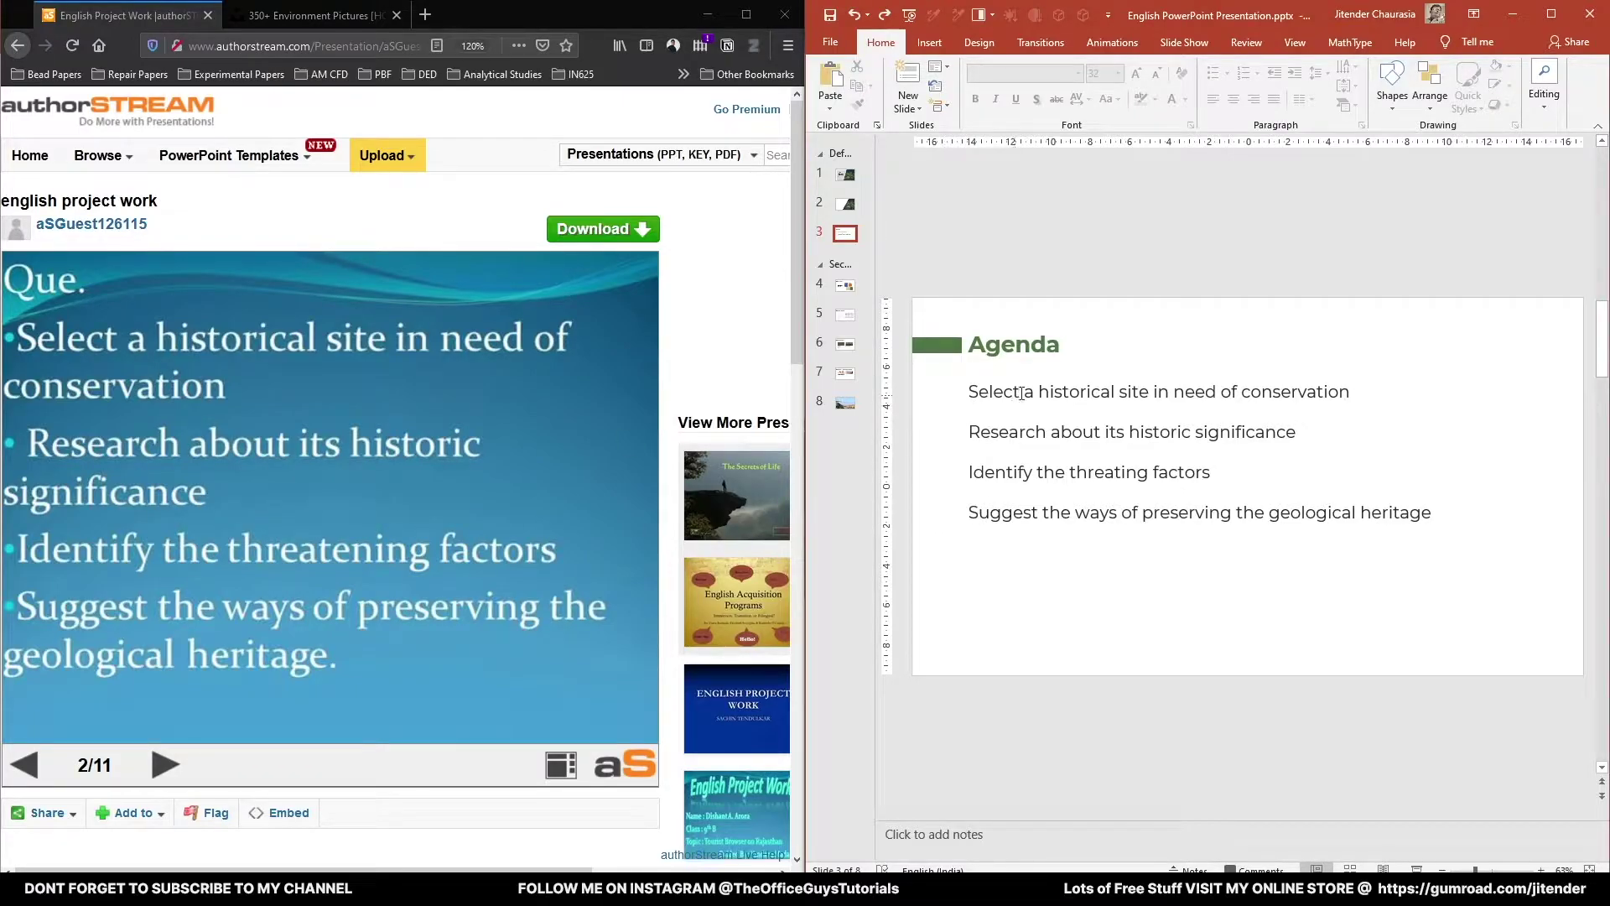
left_click_drag(1047, 394, 1212, 474)
left_click(1049, 512)
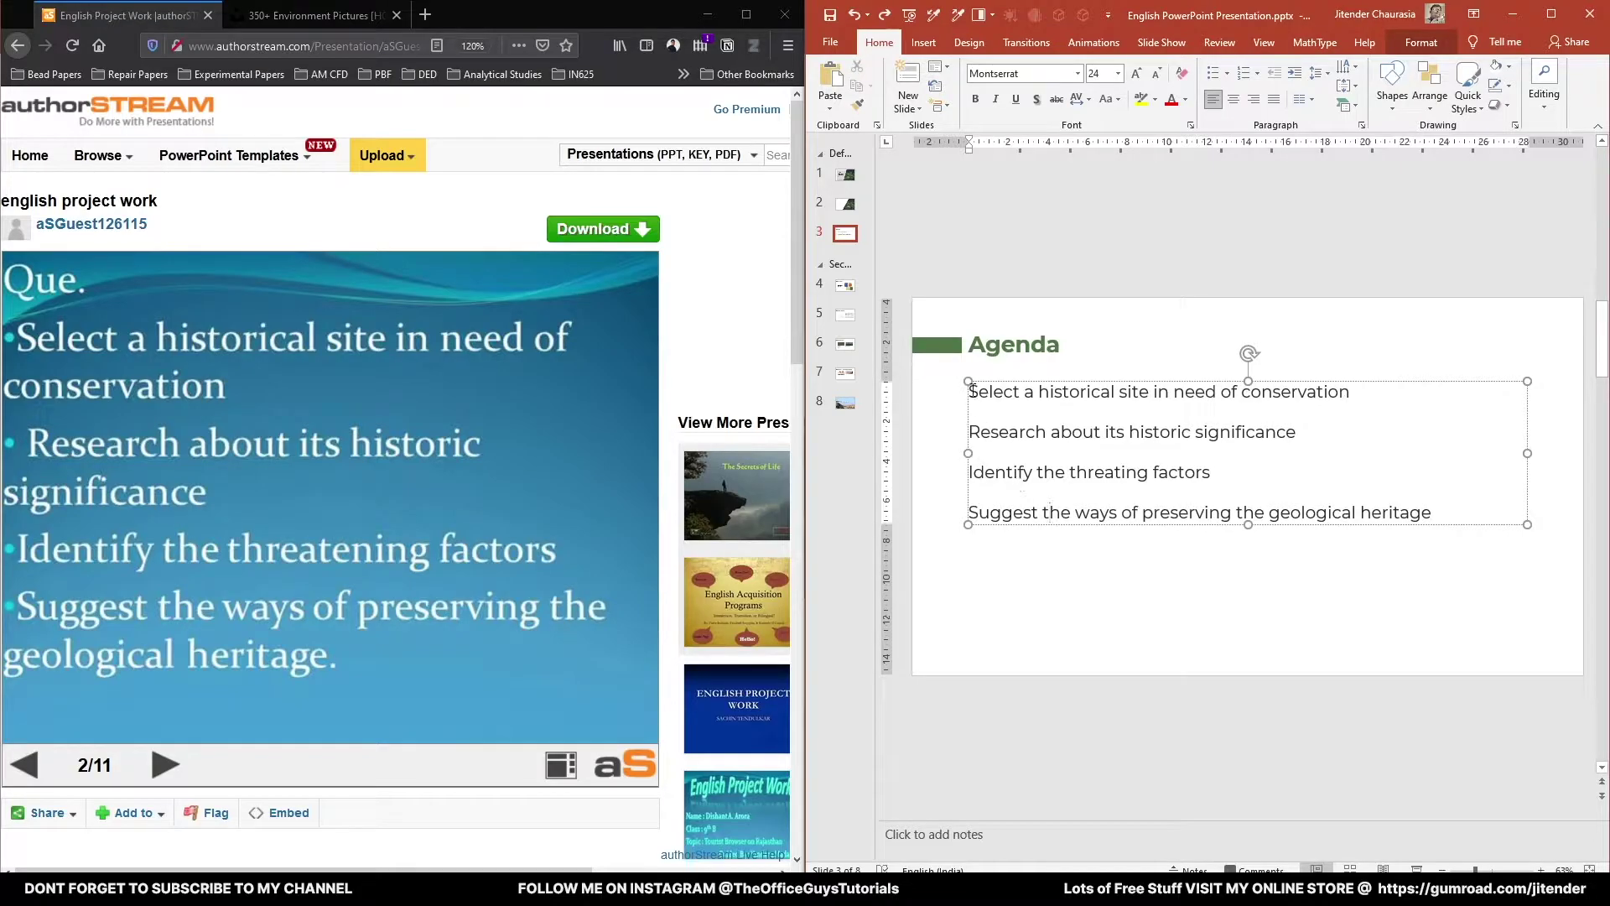
left_click(1081, 612)
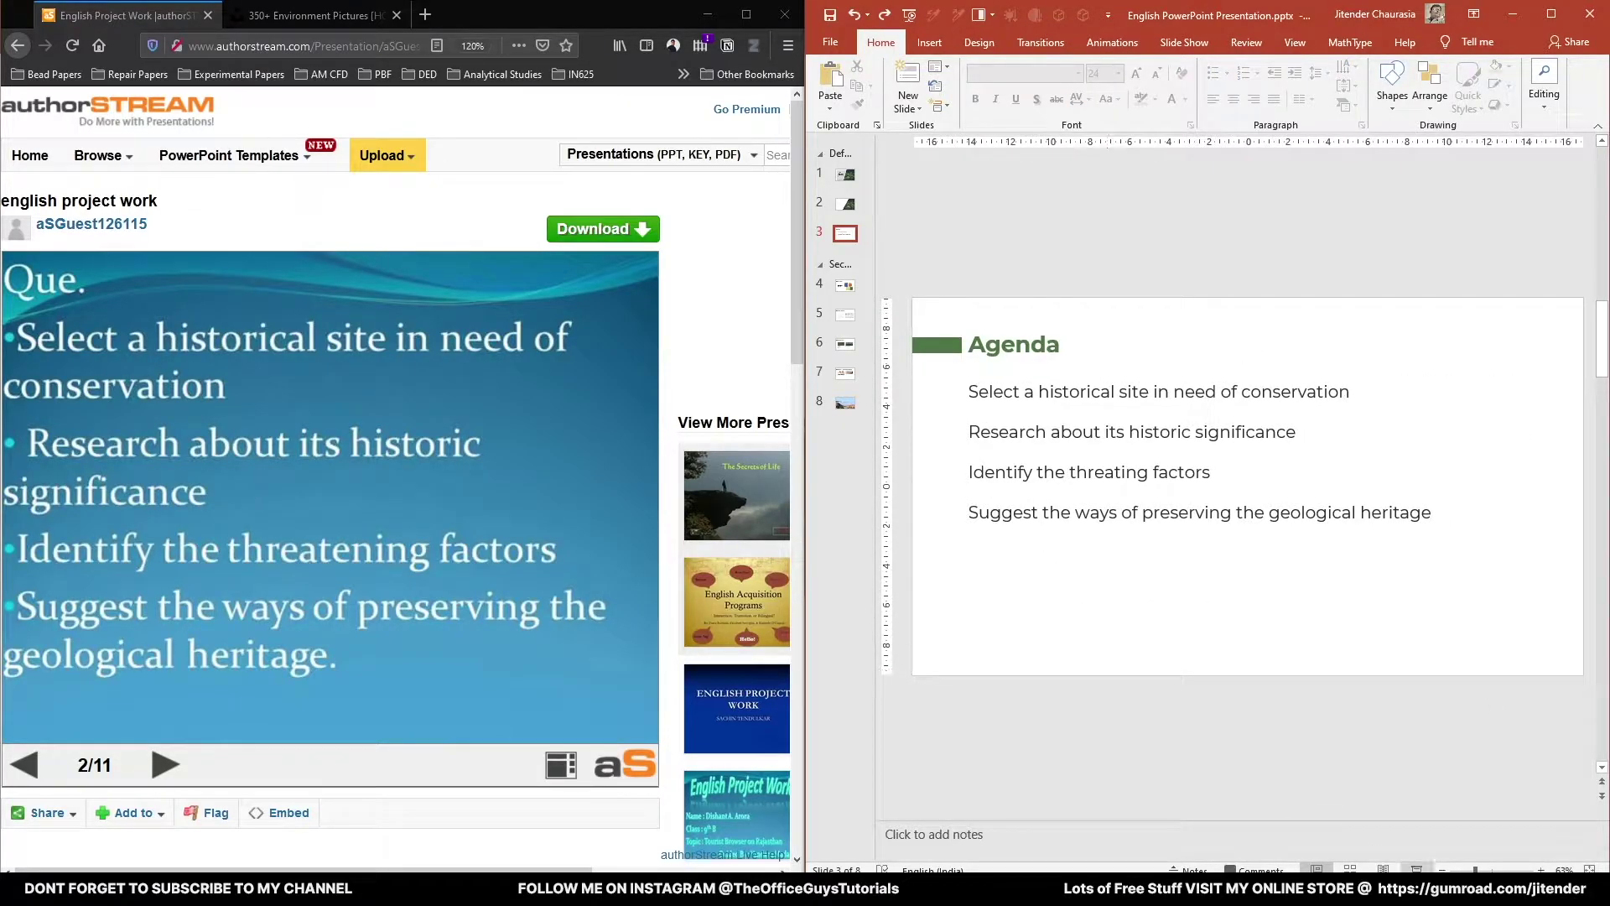
left_click(1416, 868)
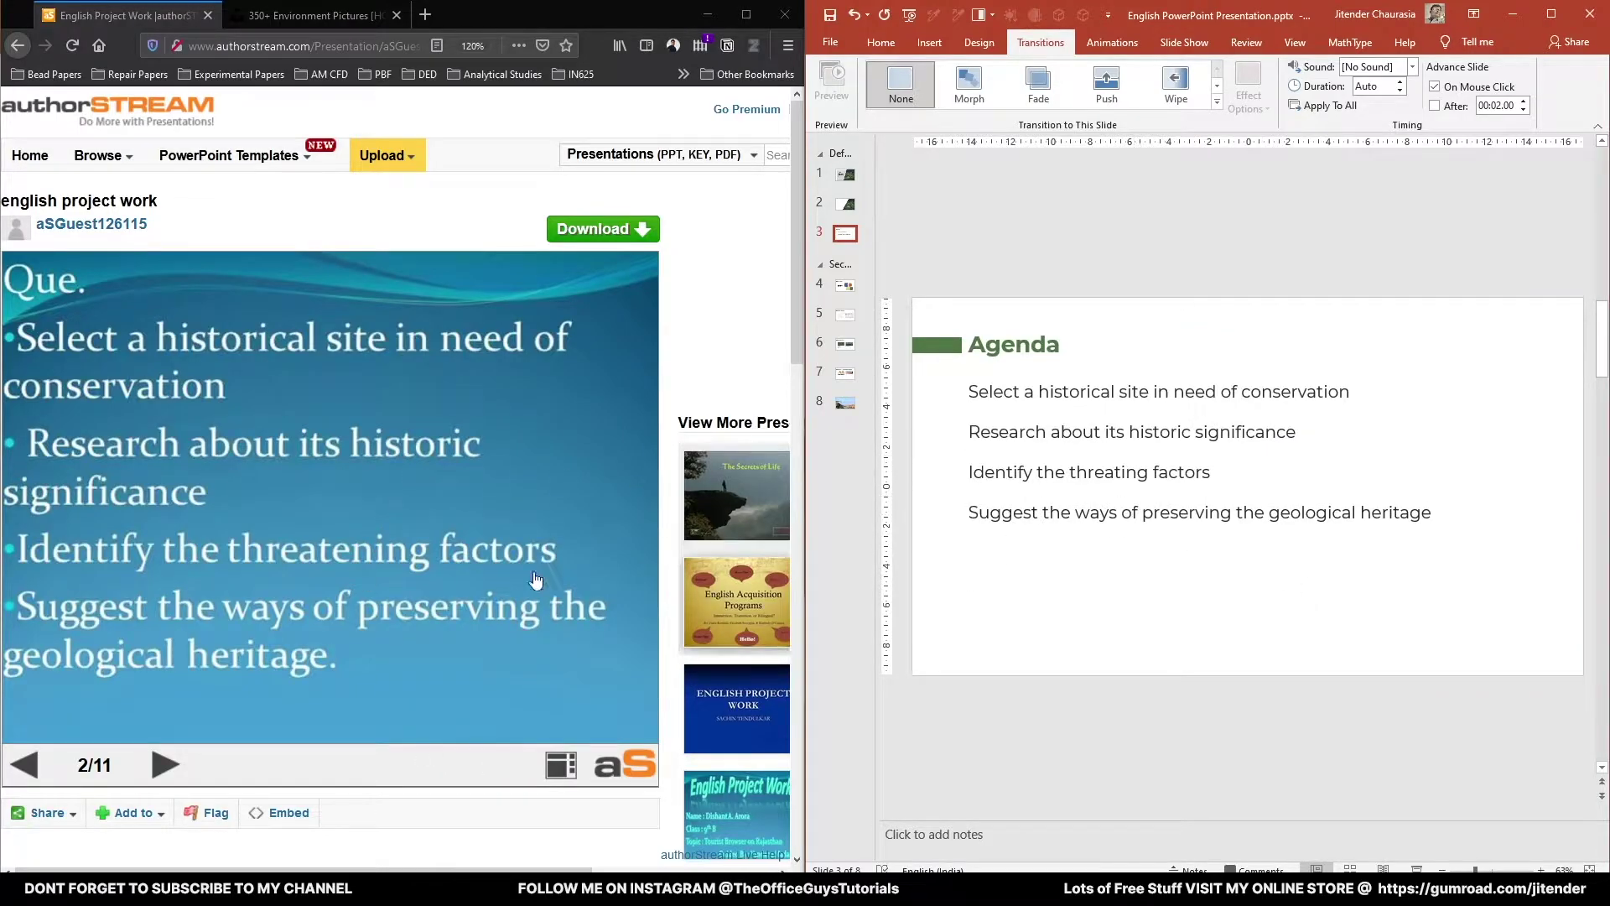
left_click(164, 767)
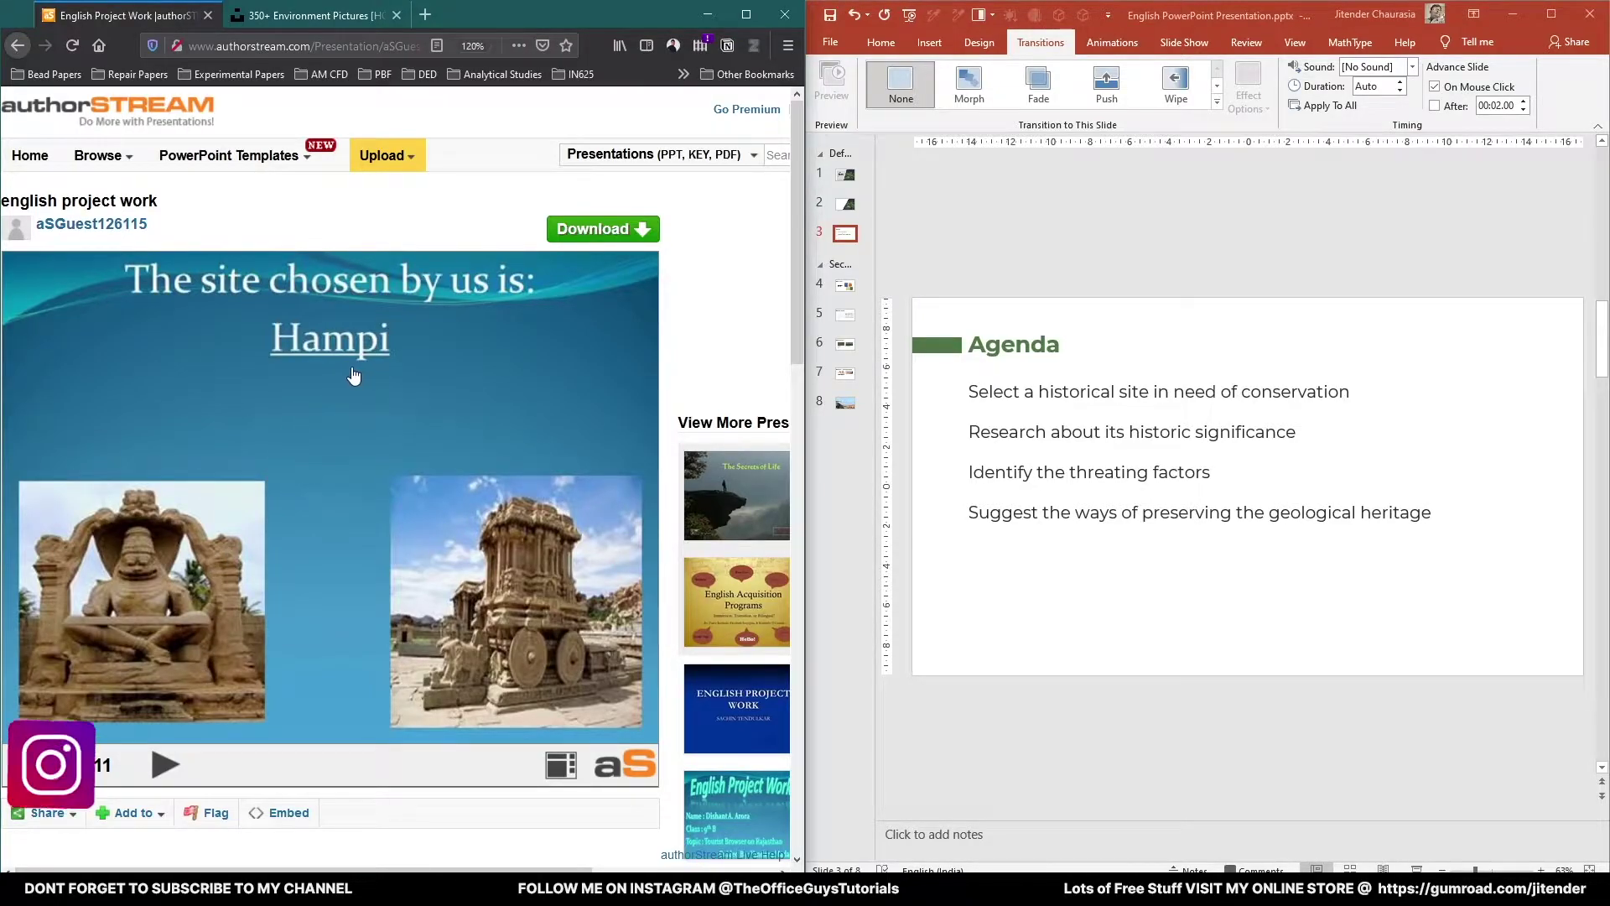
Show slide 4, 'Site of Interest: HAMPI, Karnataka, India', in PowerPoint.
left_click(845, 287)
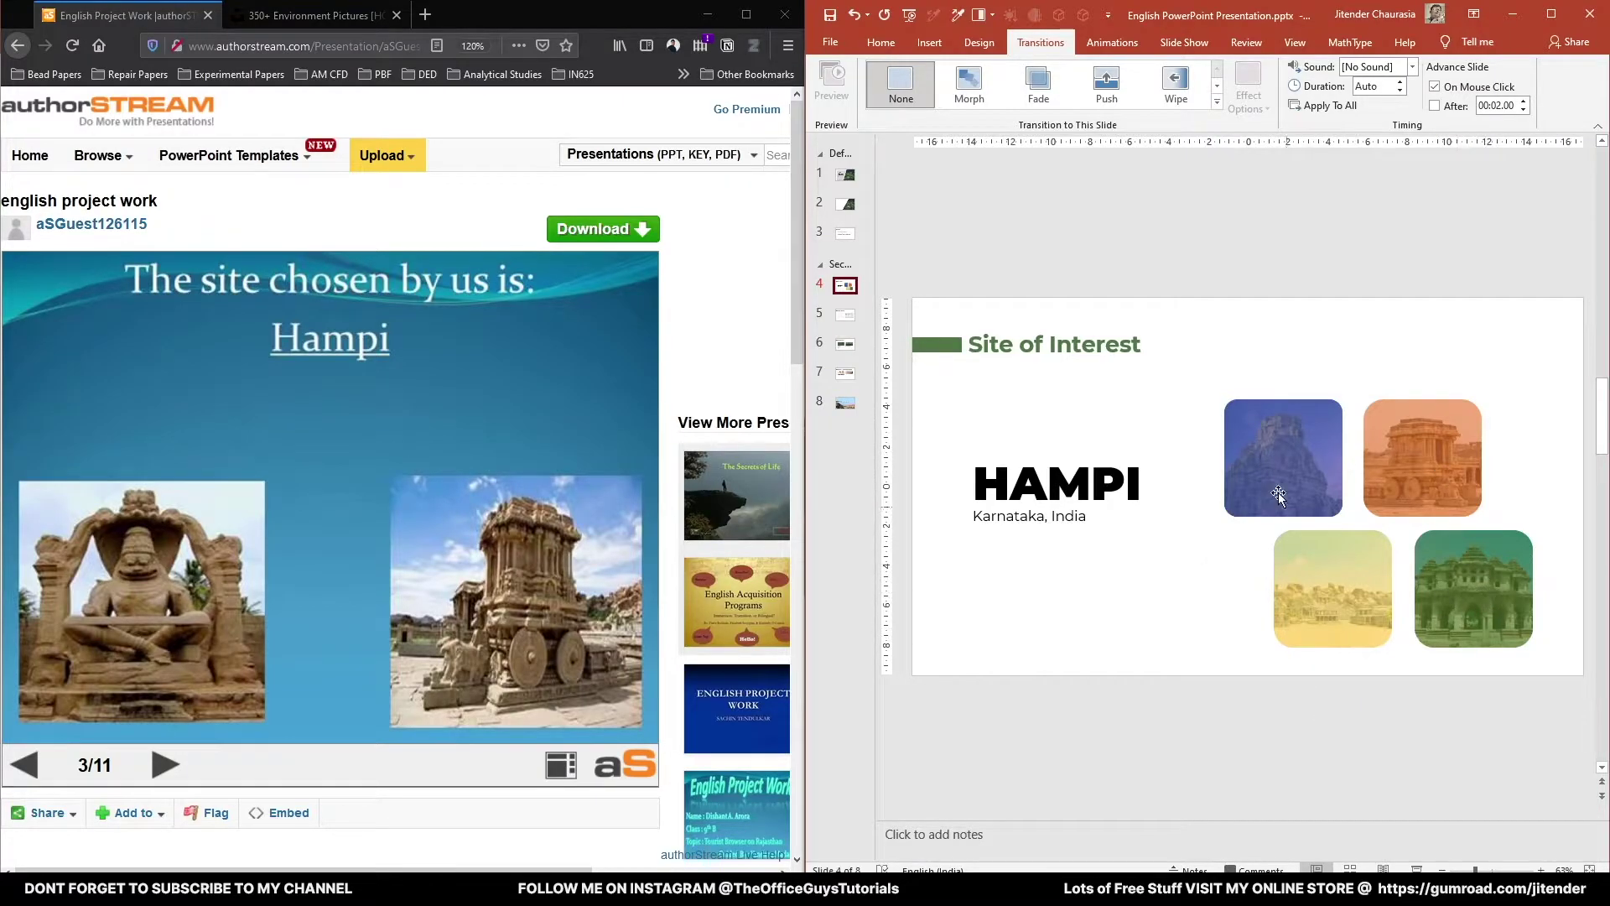
Search Unsplash for 'Hampi' photos and scroll through the results.
left_click(315, 10)
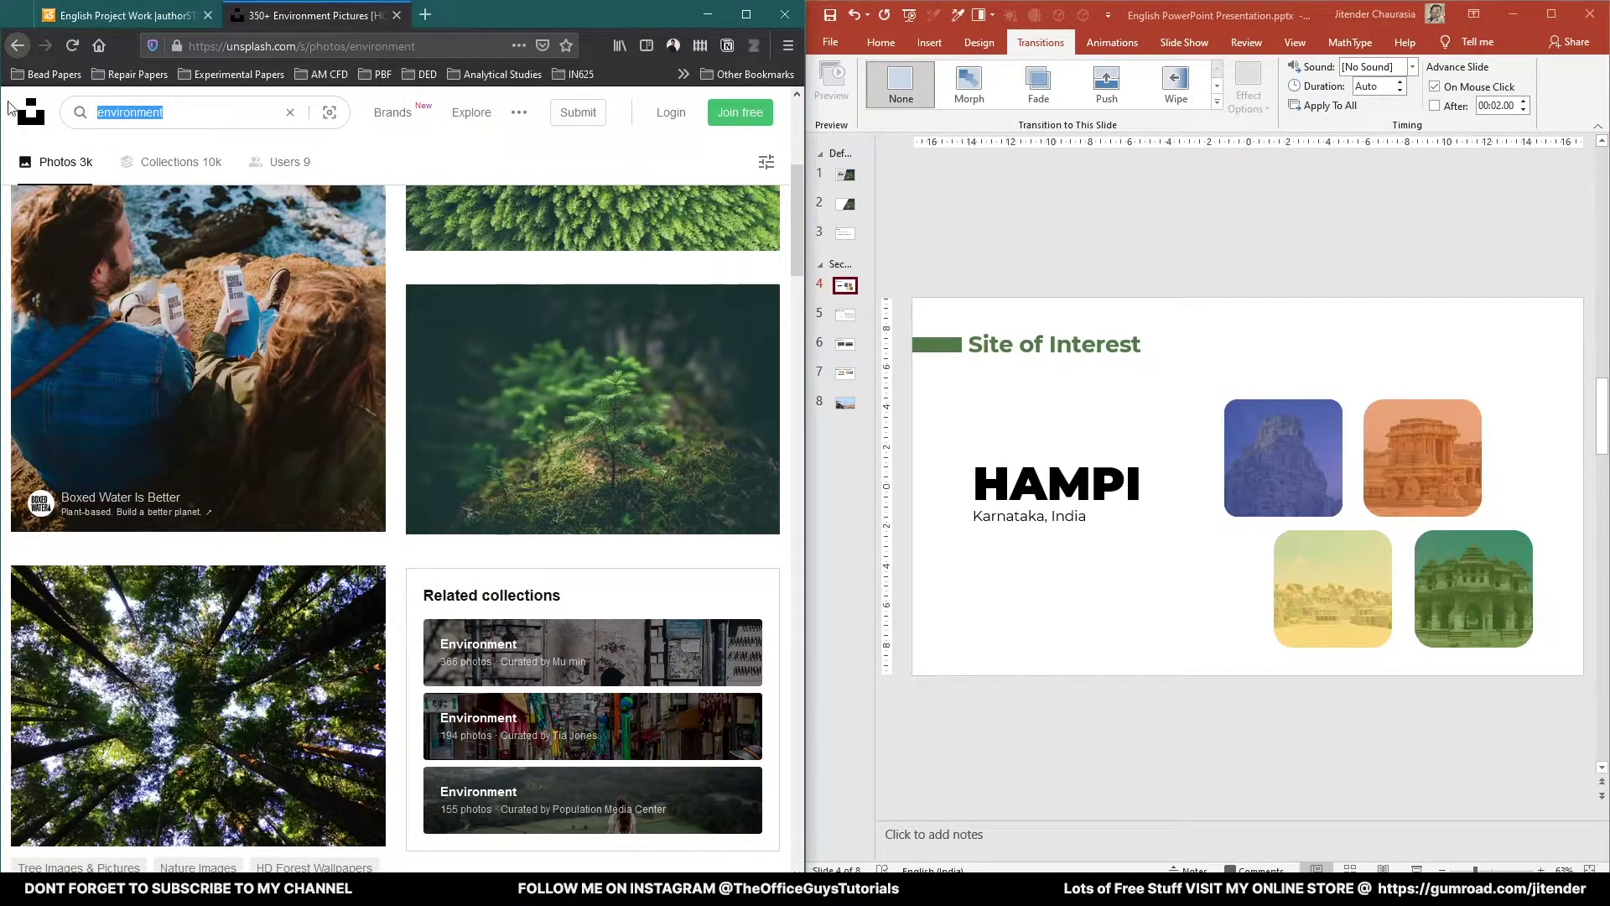
type("Hampi")
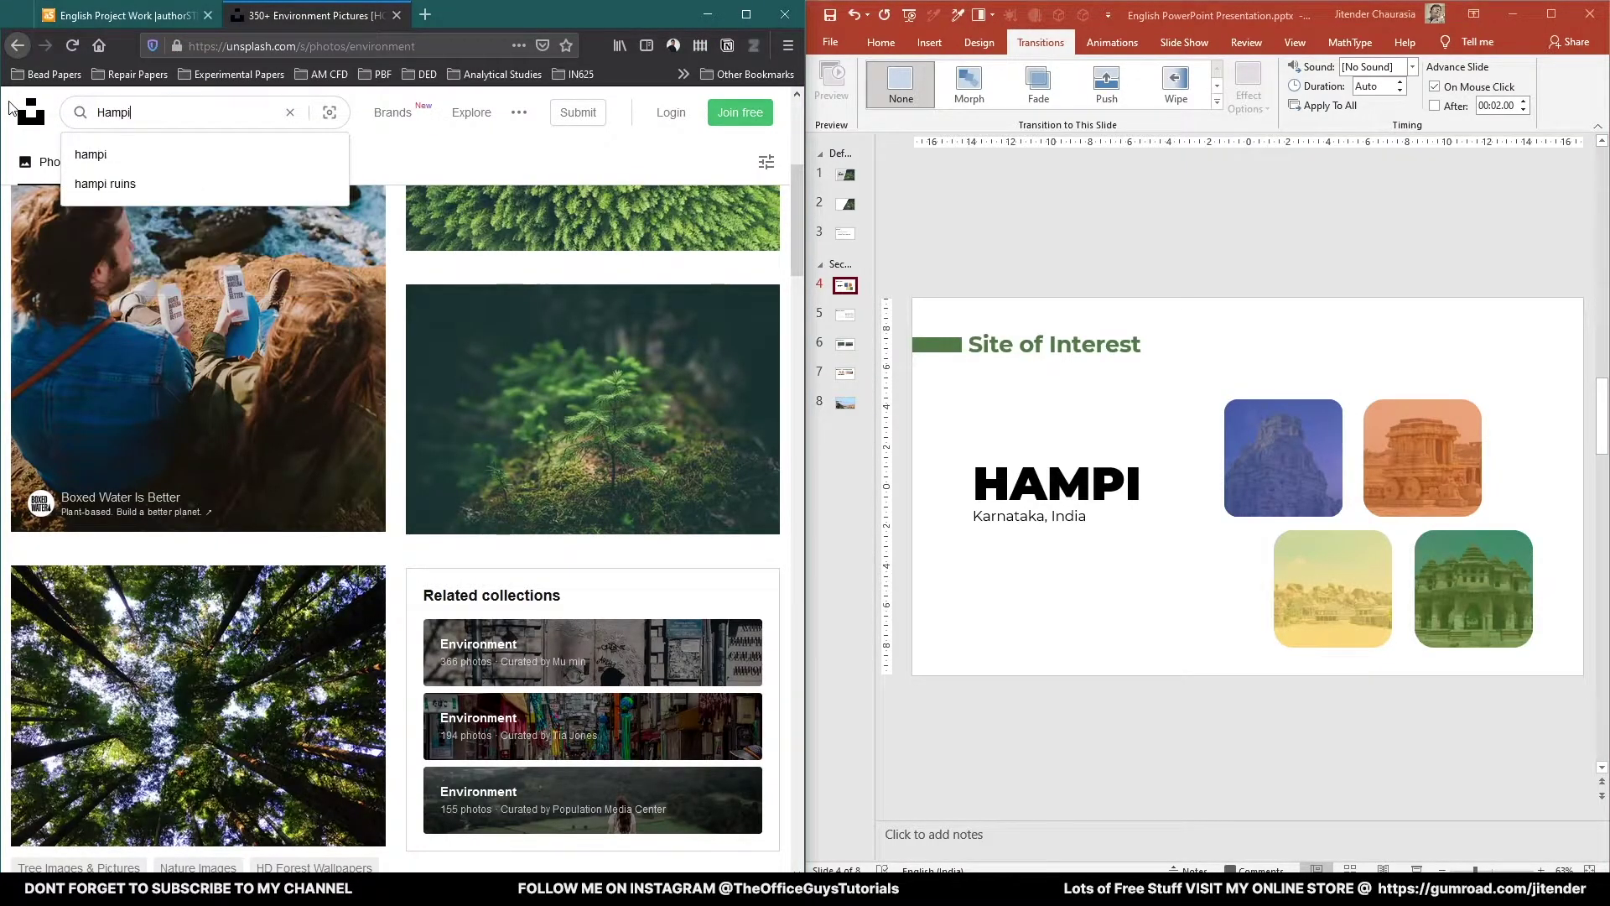
key("Return")
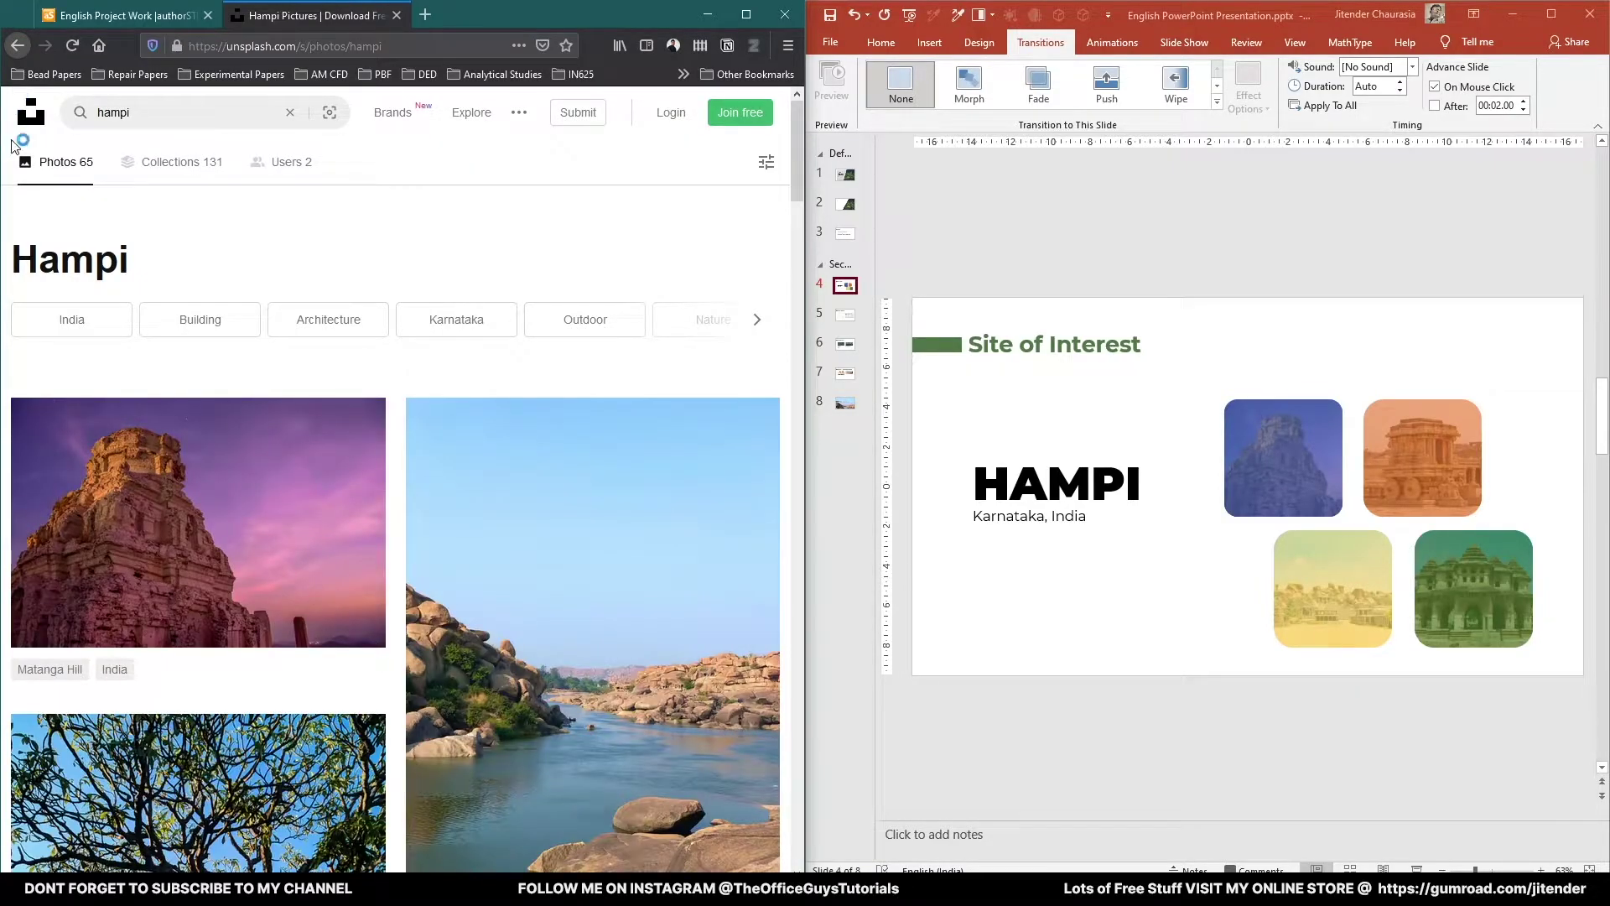
scroll(215, 446, "down", 1)
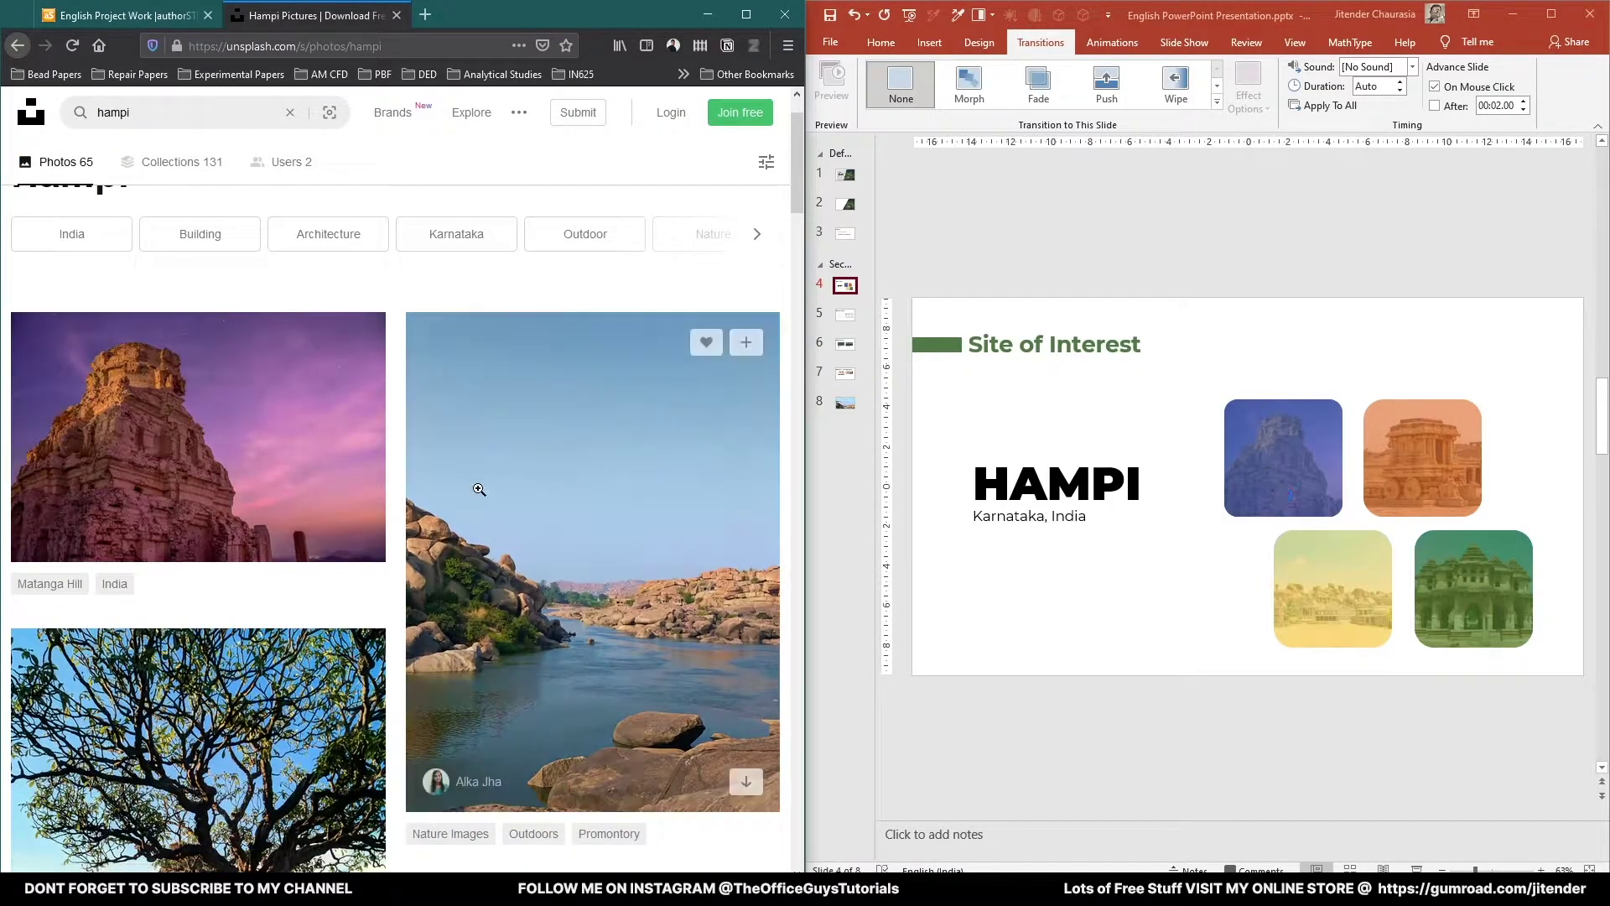
scroll(480, 528, "down", 5)
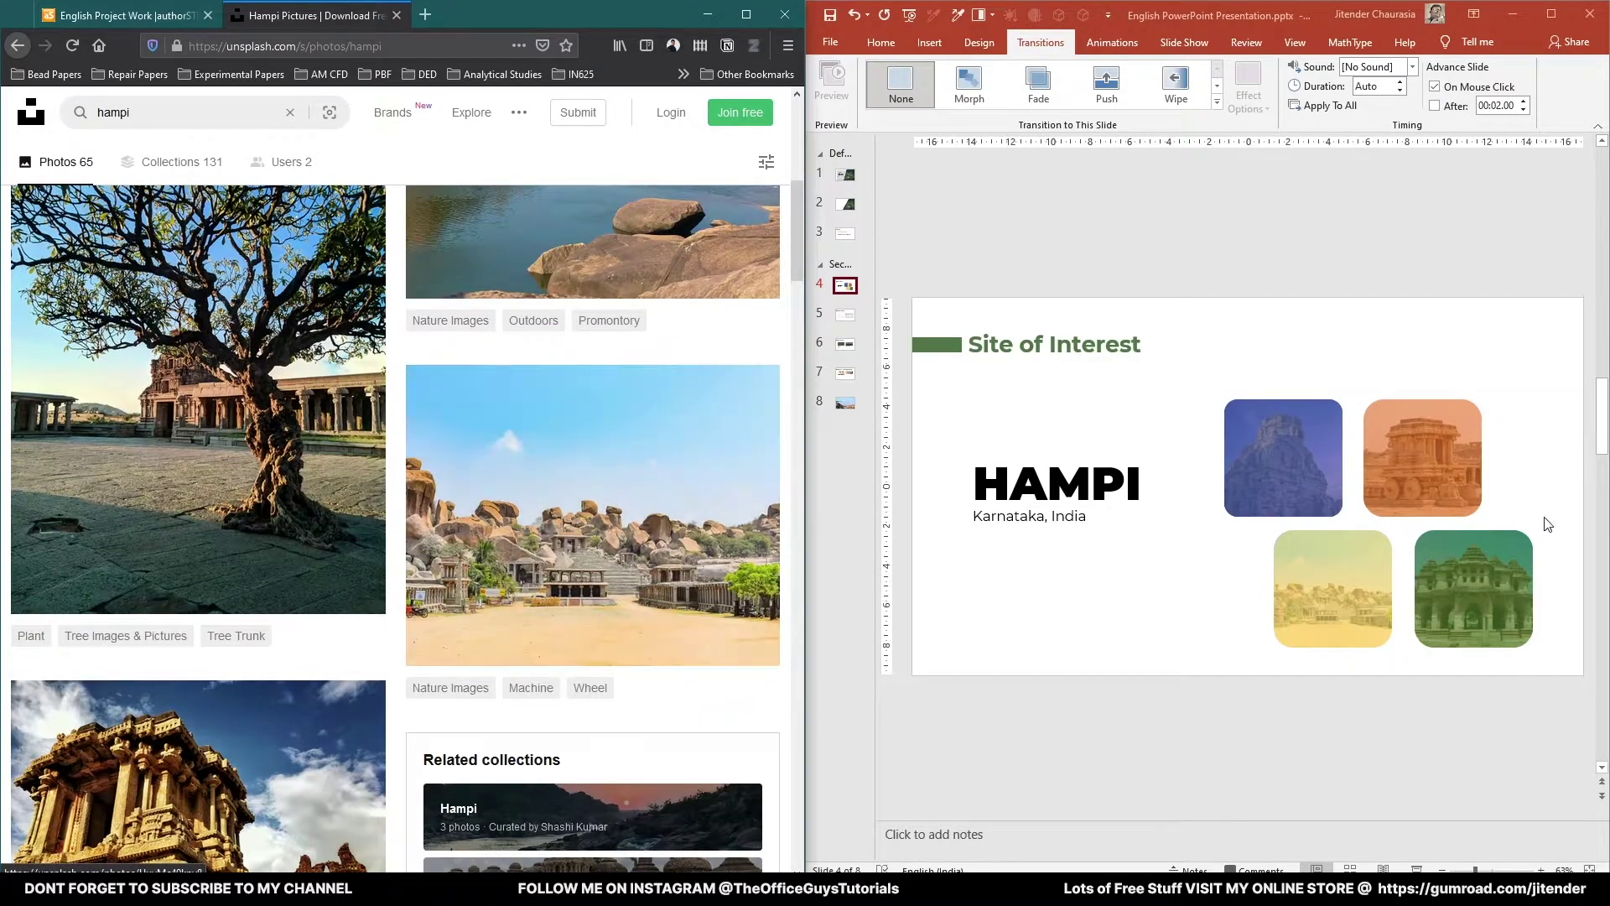
left_click(1511, 195)
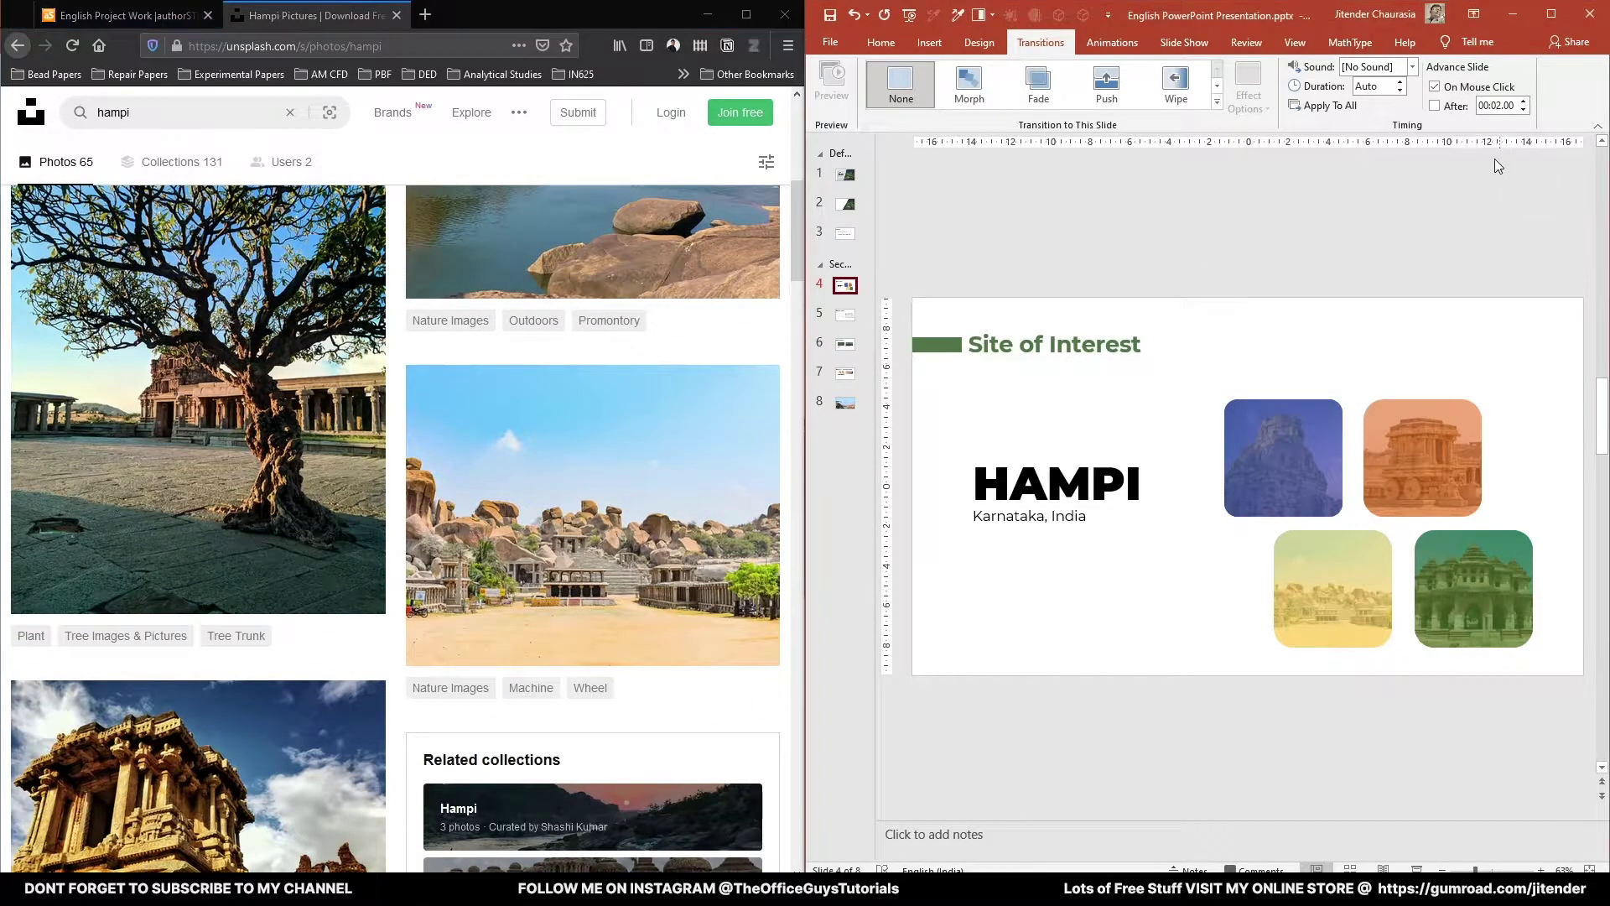
left_click(1552, 16)
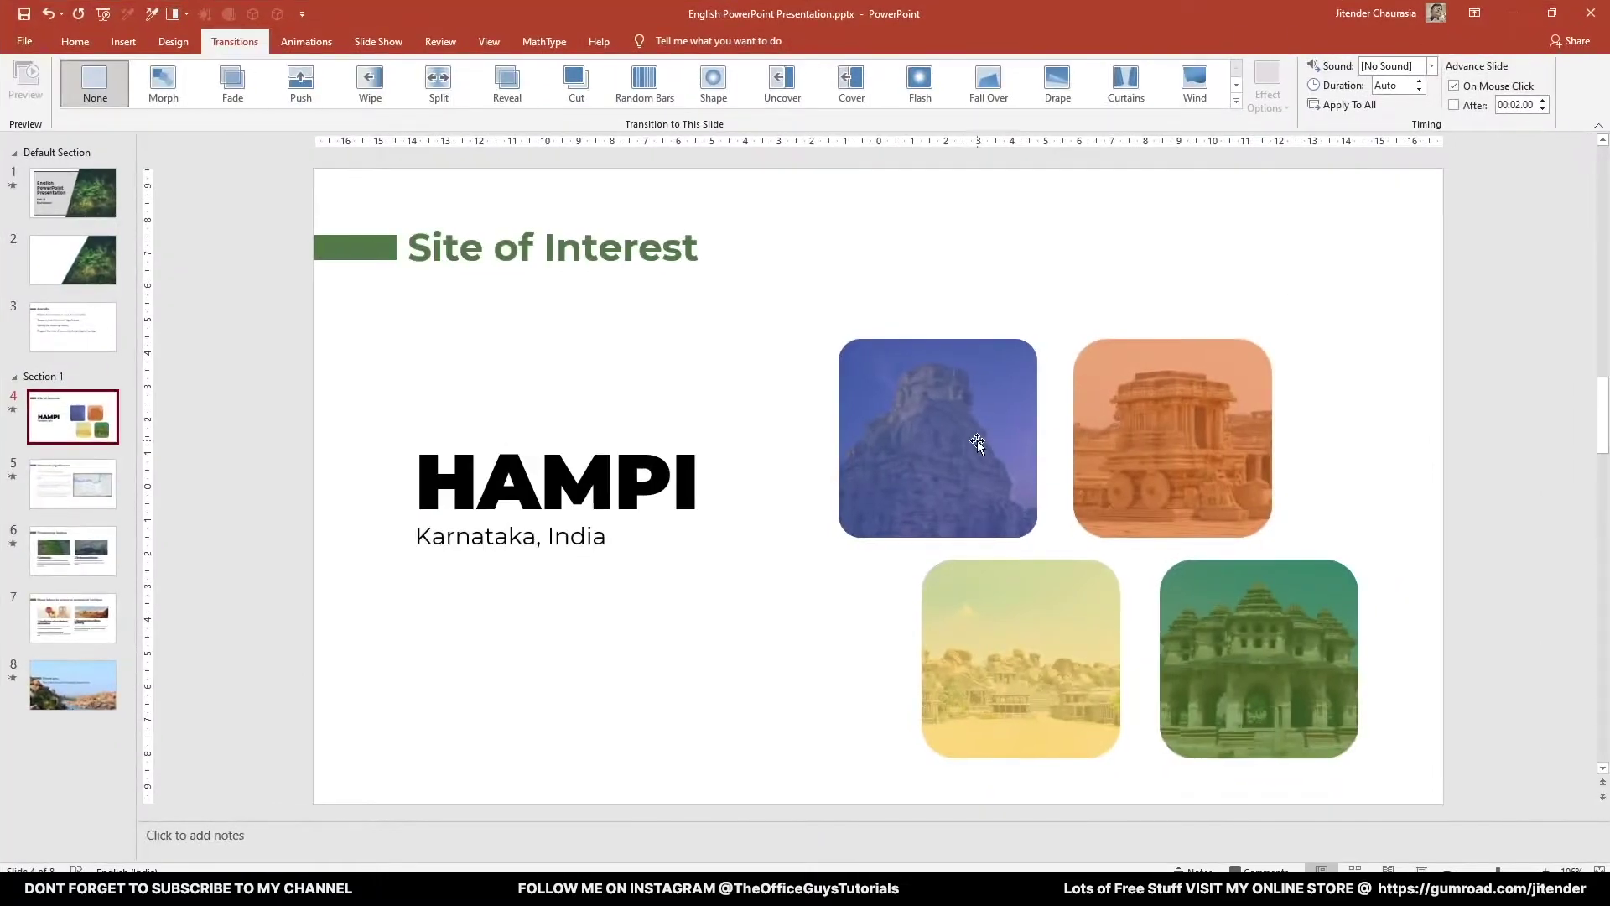
left_click_drag(978, 480, 865, 390)
left_click_drag(1169, 469, 1277, 366)
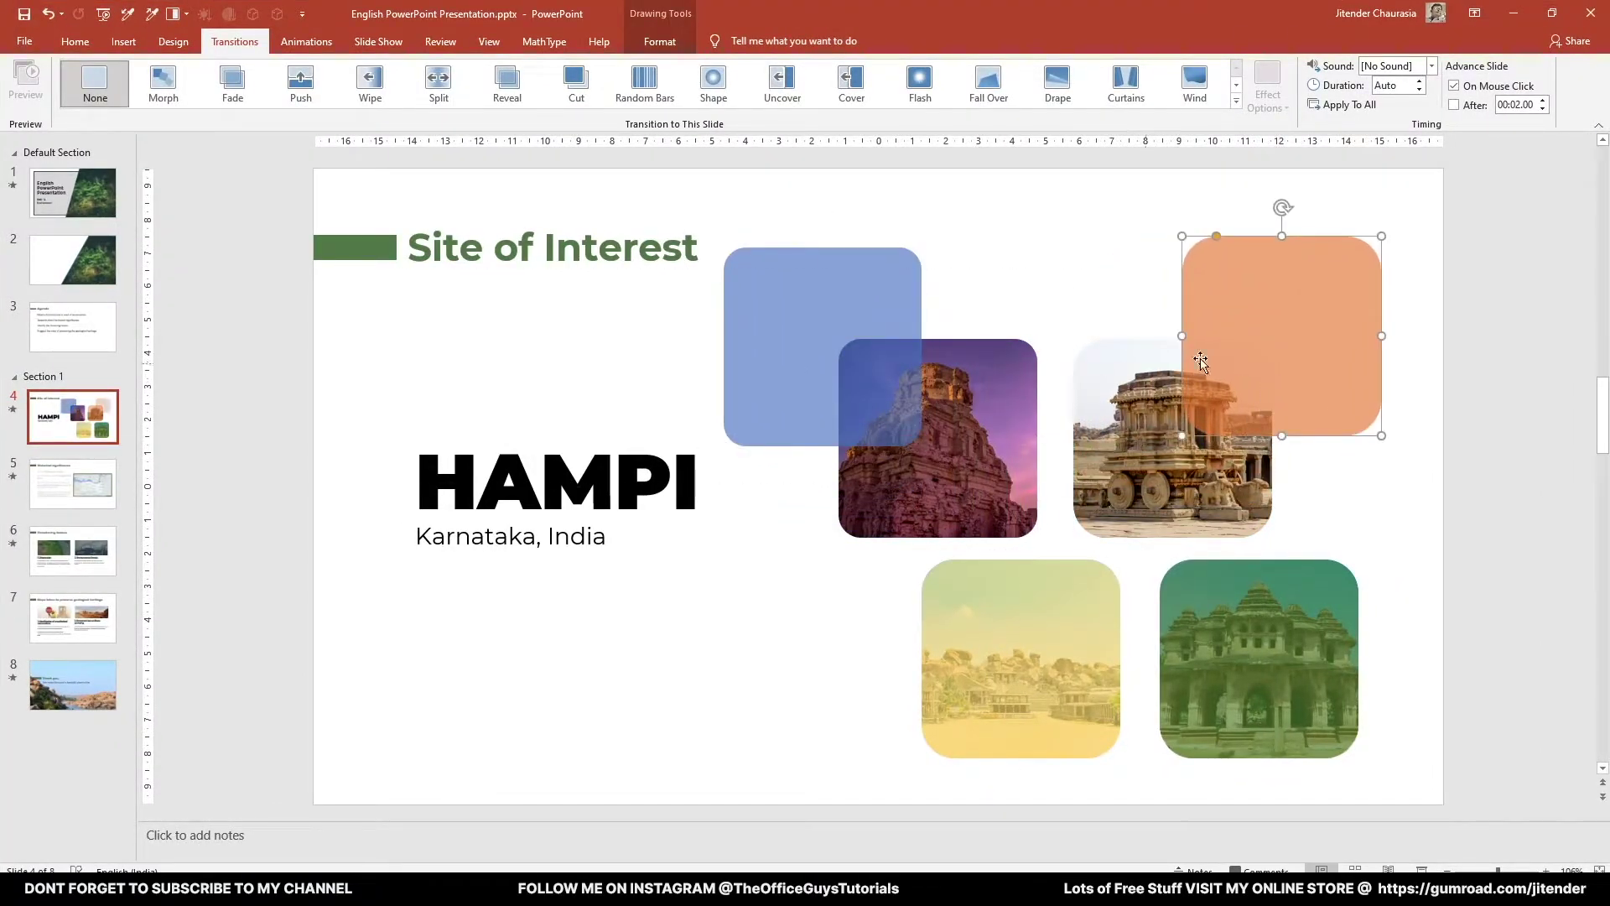
left_click(807, 292)
right_click(807, 291)
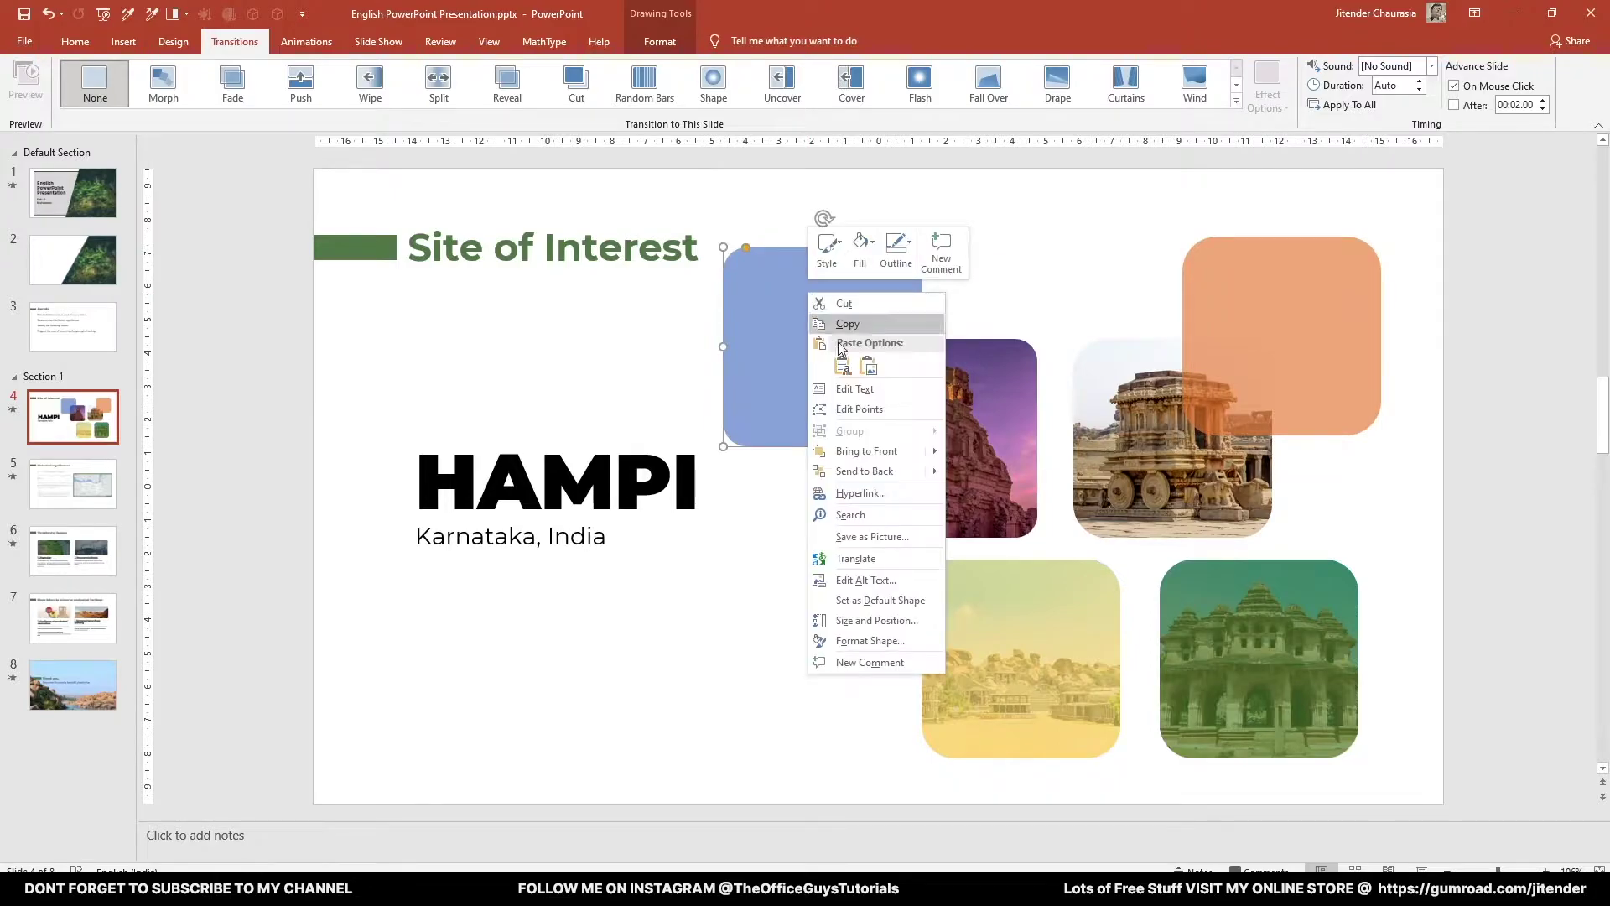
left_click(894, 642)
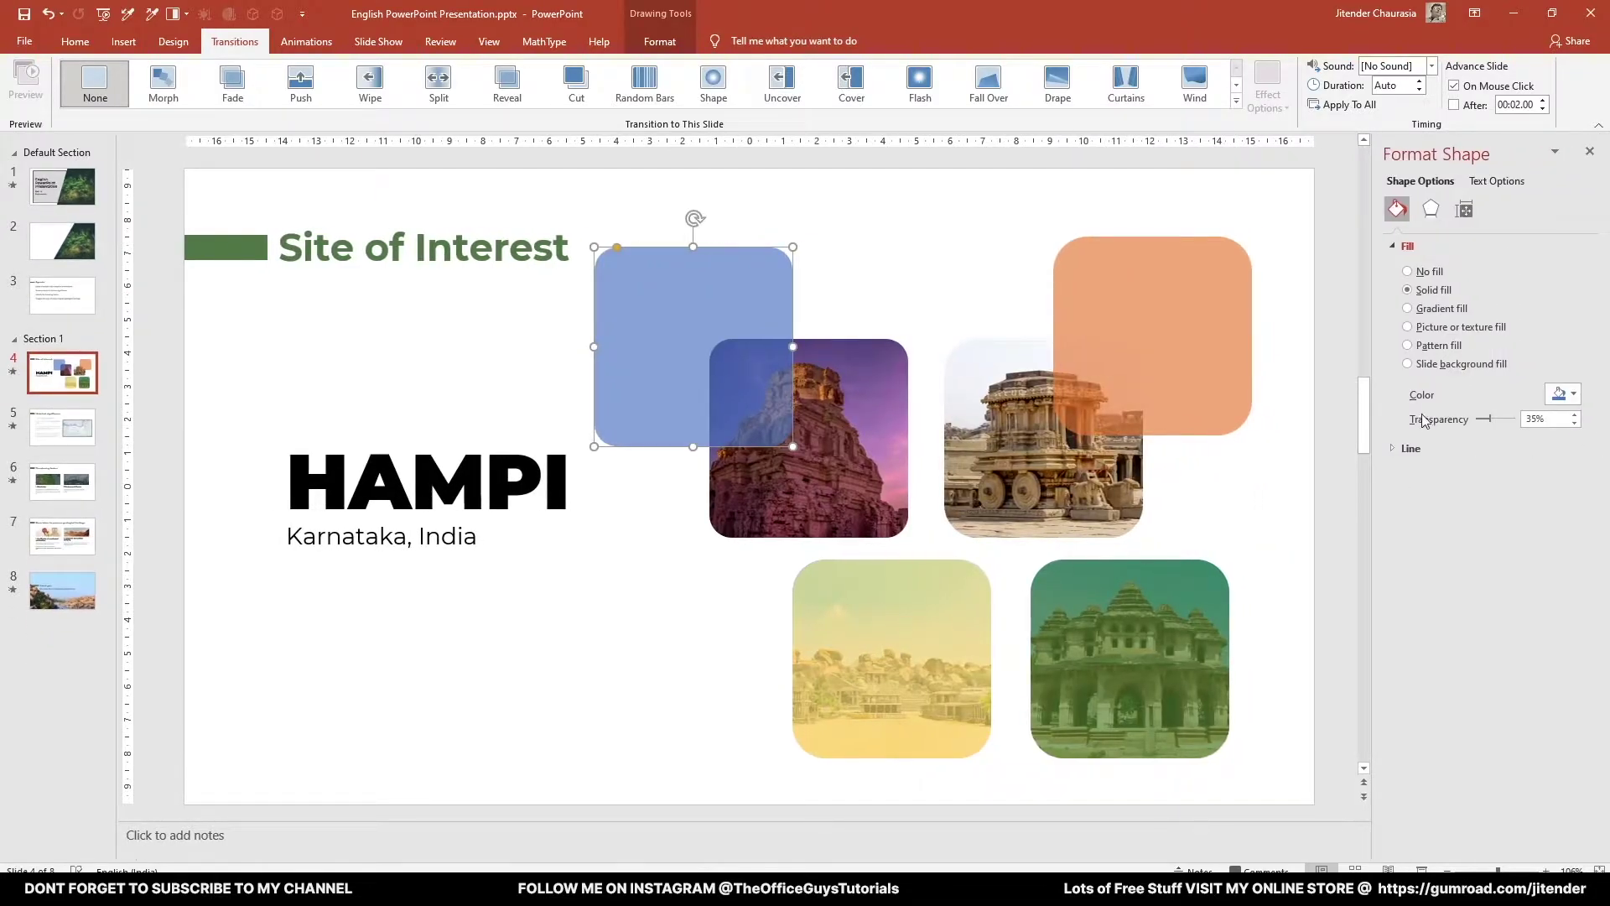
left_click(1589, 151)
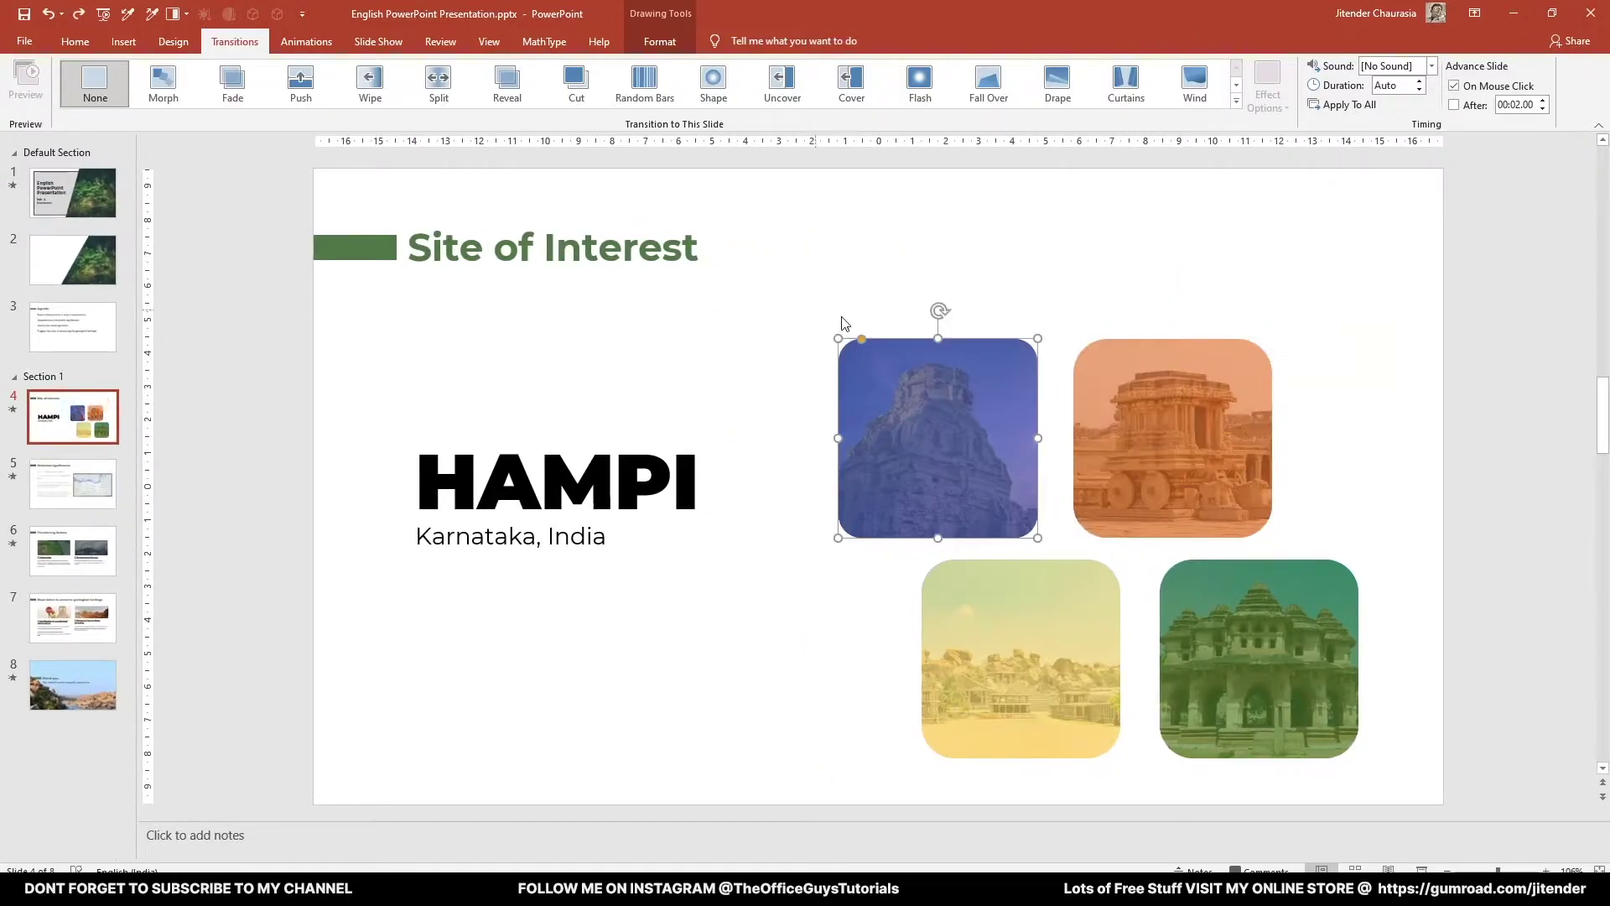
left_click(862, 581)
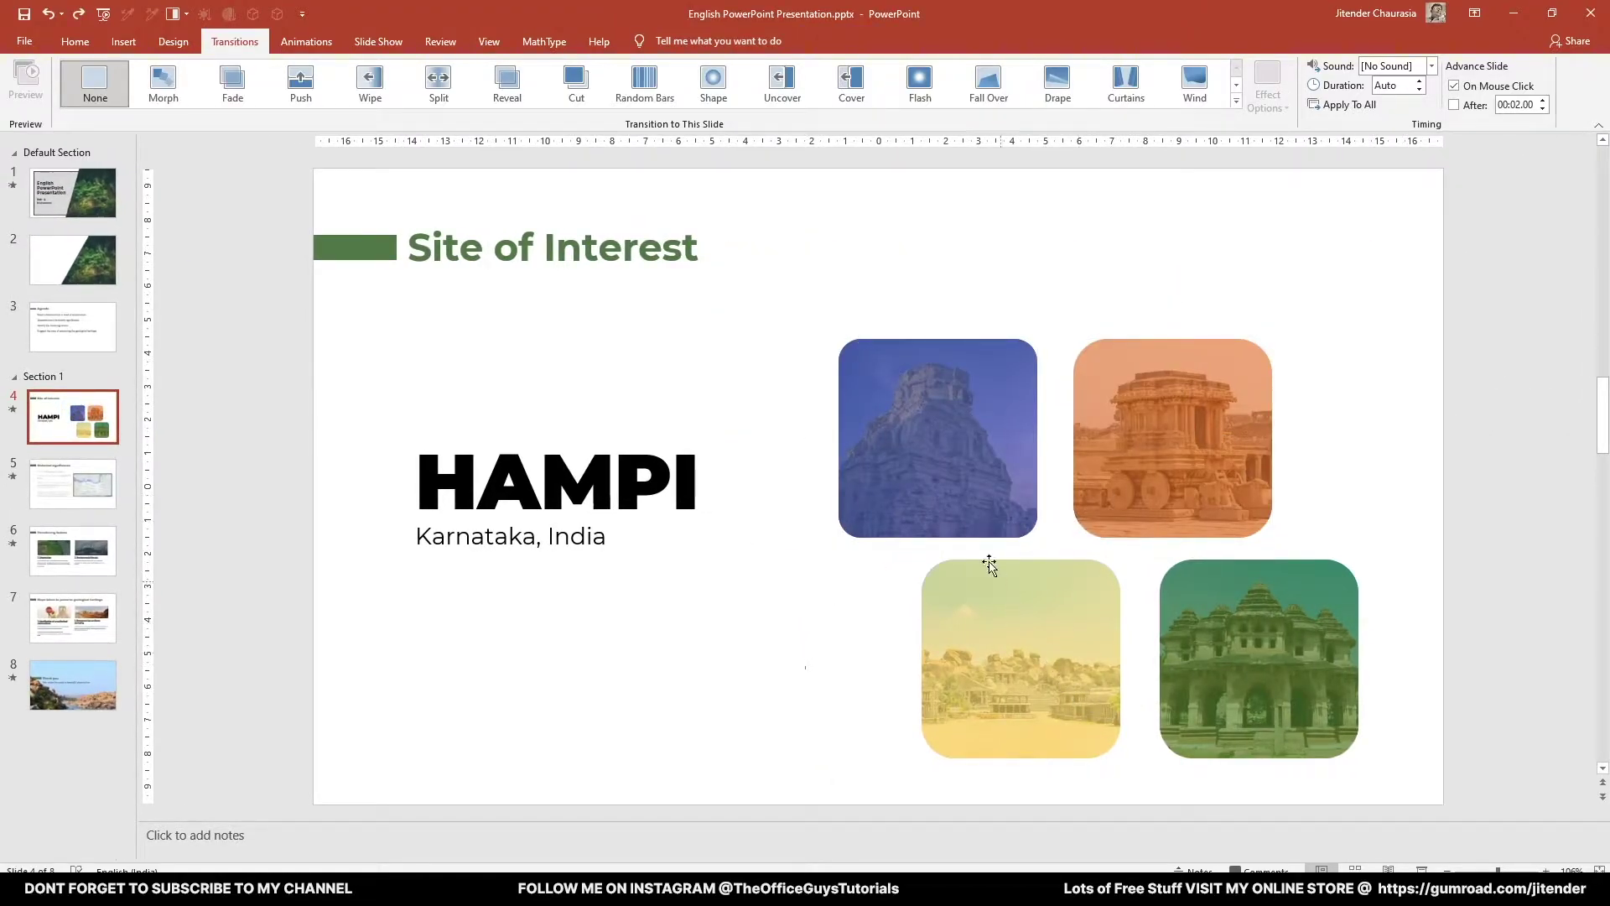
left_click_drag(964, 478, 665, 478)
left_click_drag(1152, 466, 651, 542)
left_click_drag(1074, 701, 859, 634)
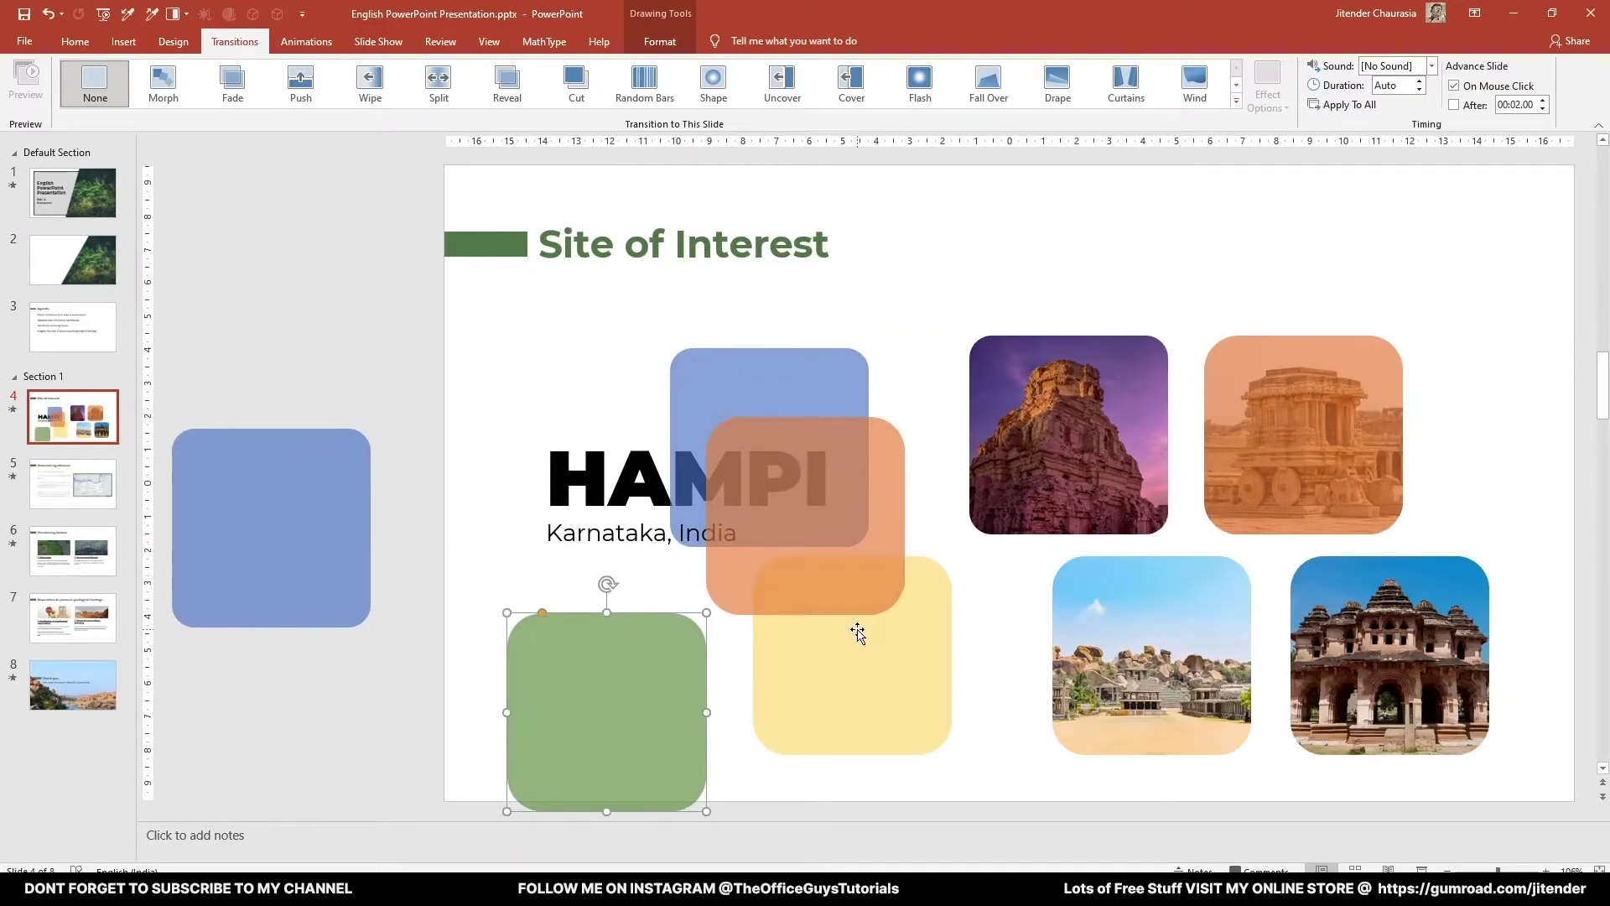
key("ctrl+z")
key("ctrl+z")
key("ctrl+z")
key("ctrl+z")
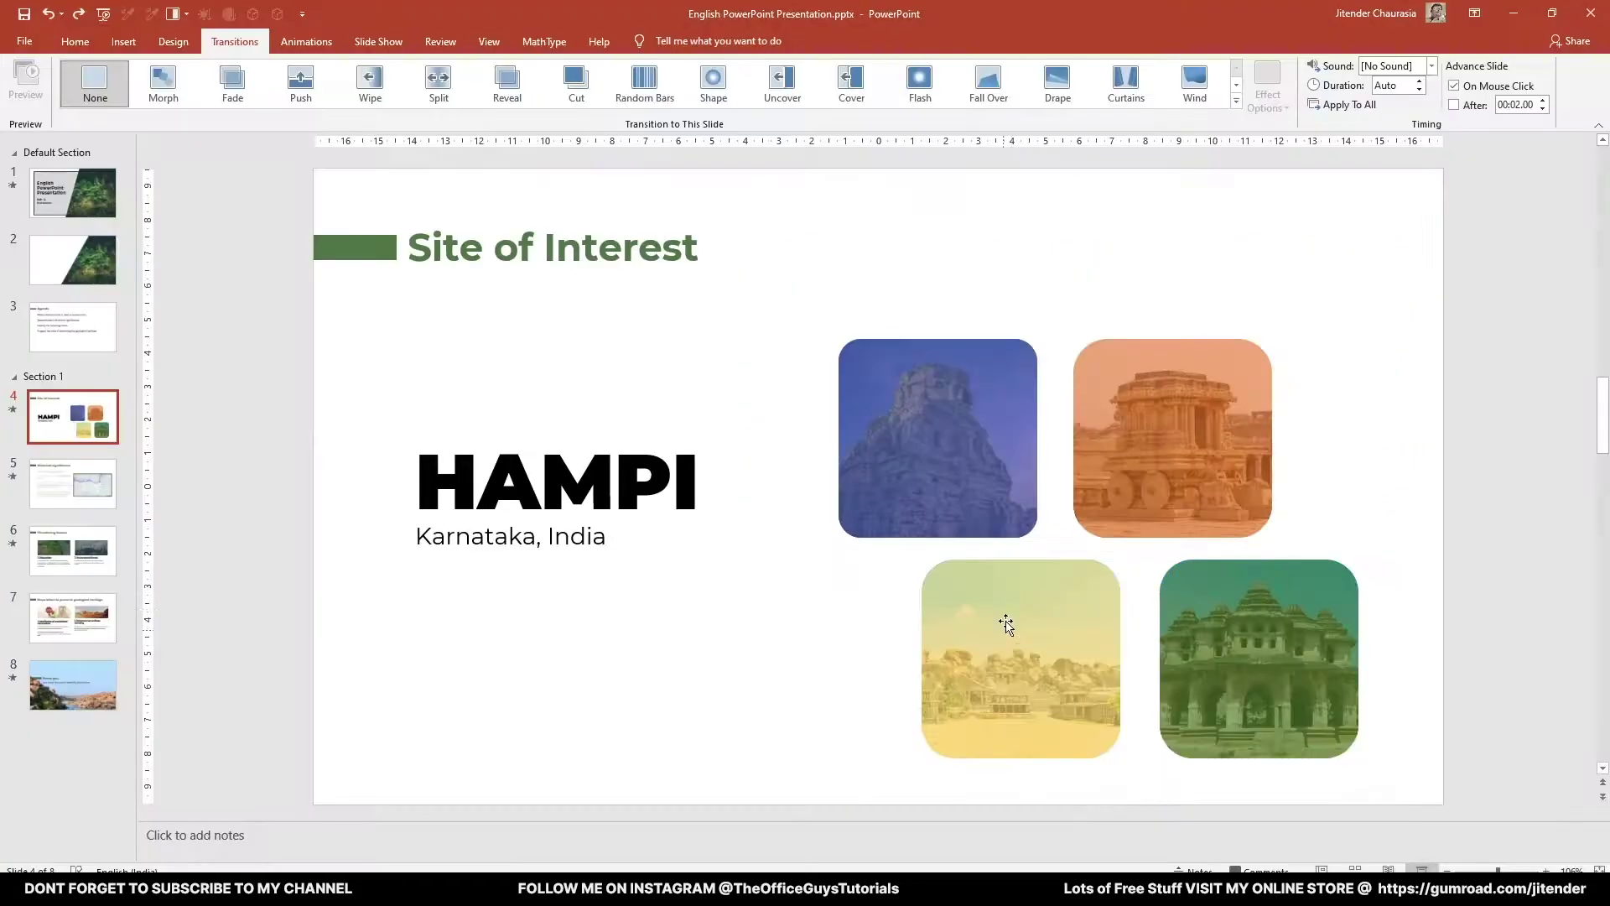
left_click(989, 475)
In the Animation Pane, review the Picture 8 fly-in and the rectangle animations' settings.
left_click(306, 41)
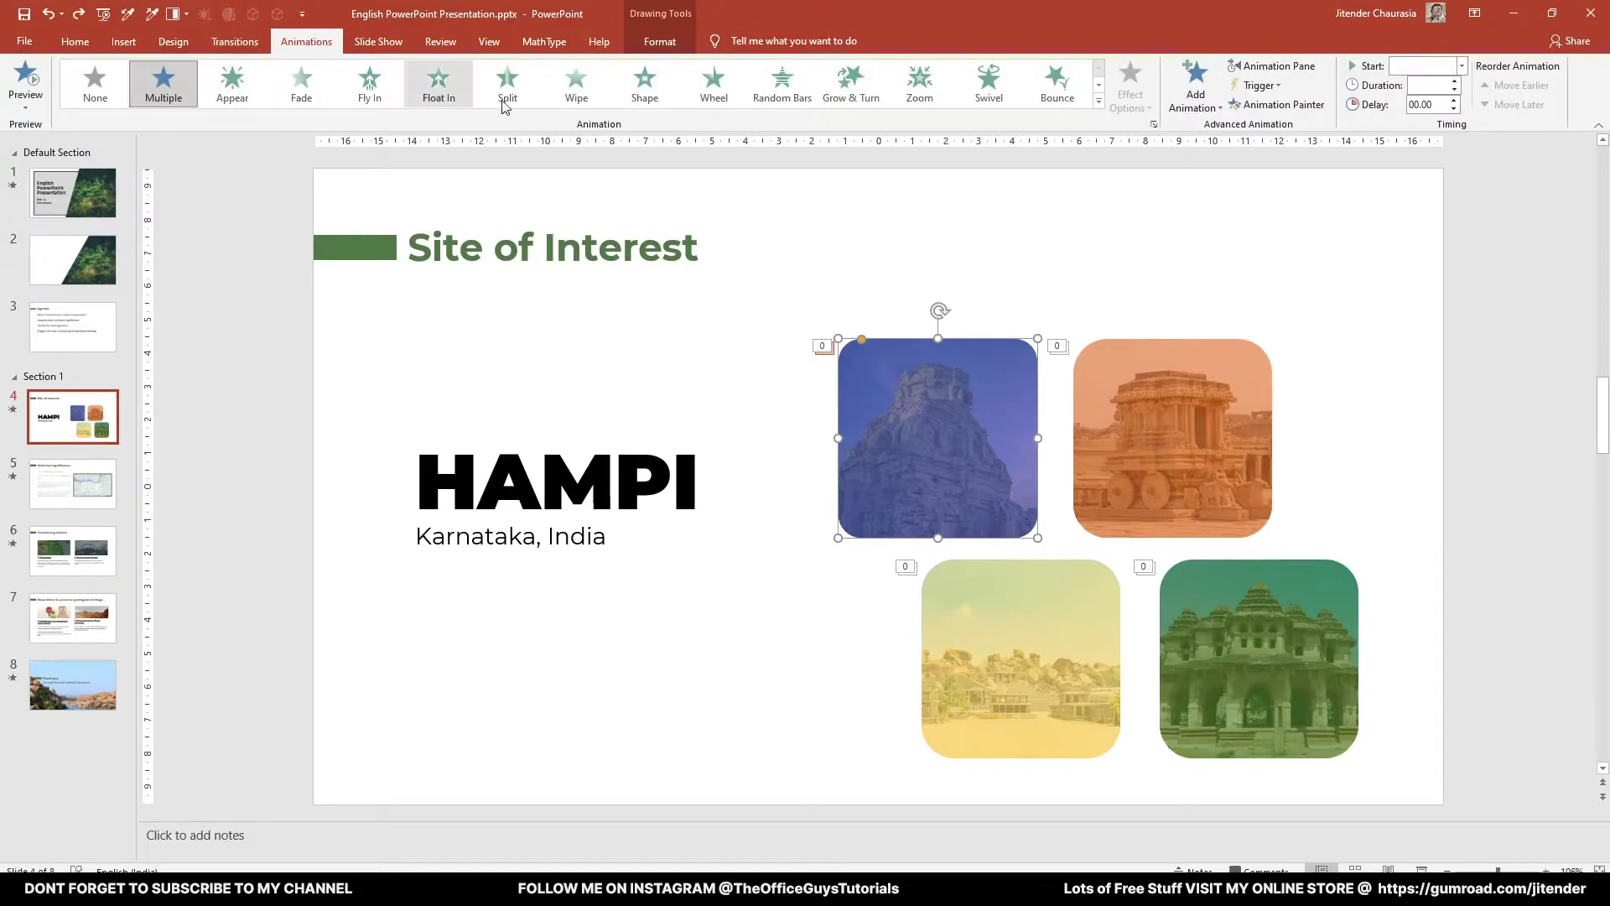
left_click(1271, 65)
left_click(1399, 225)
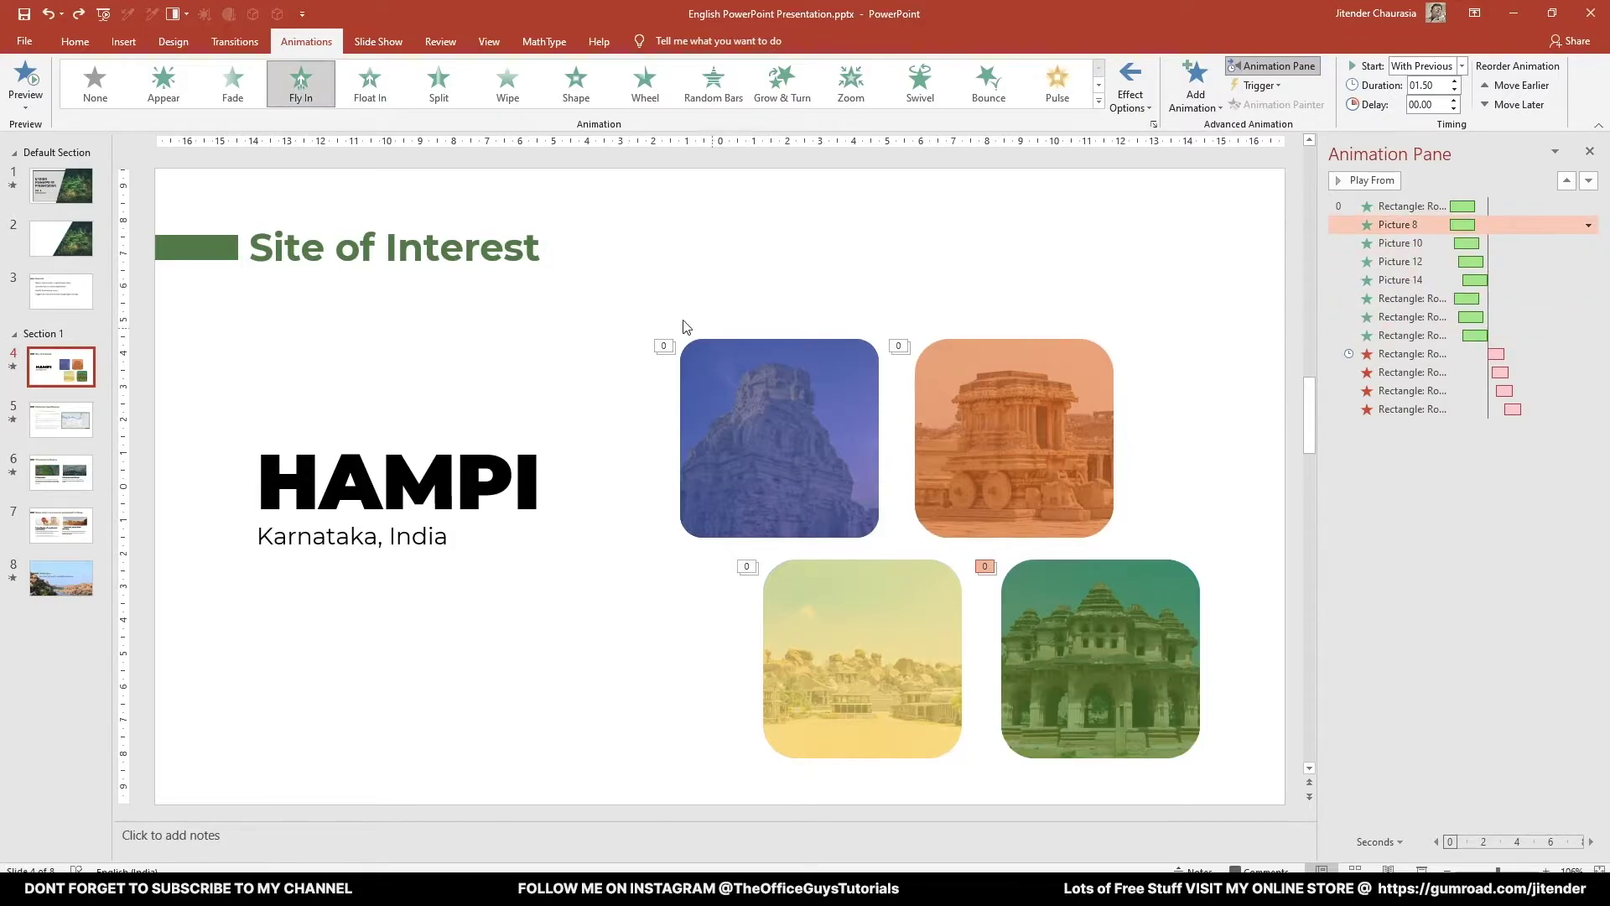
left_click(1139, 94)
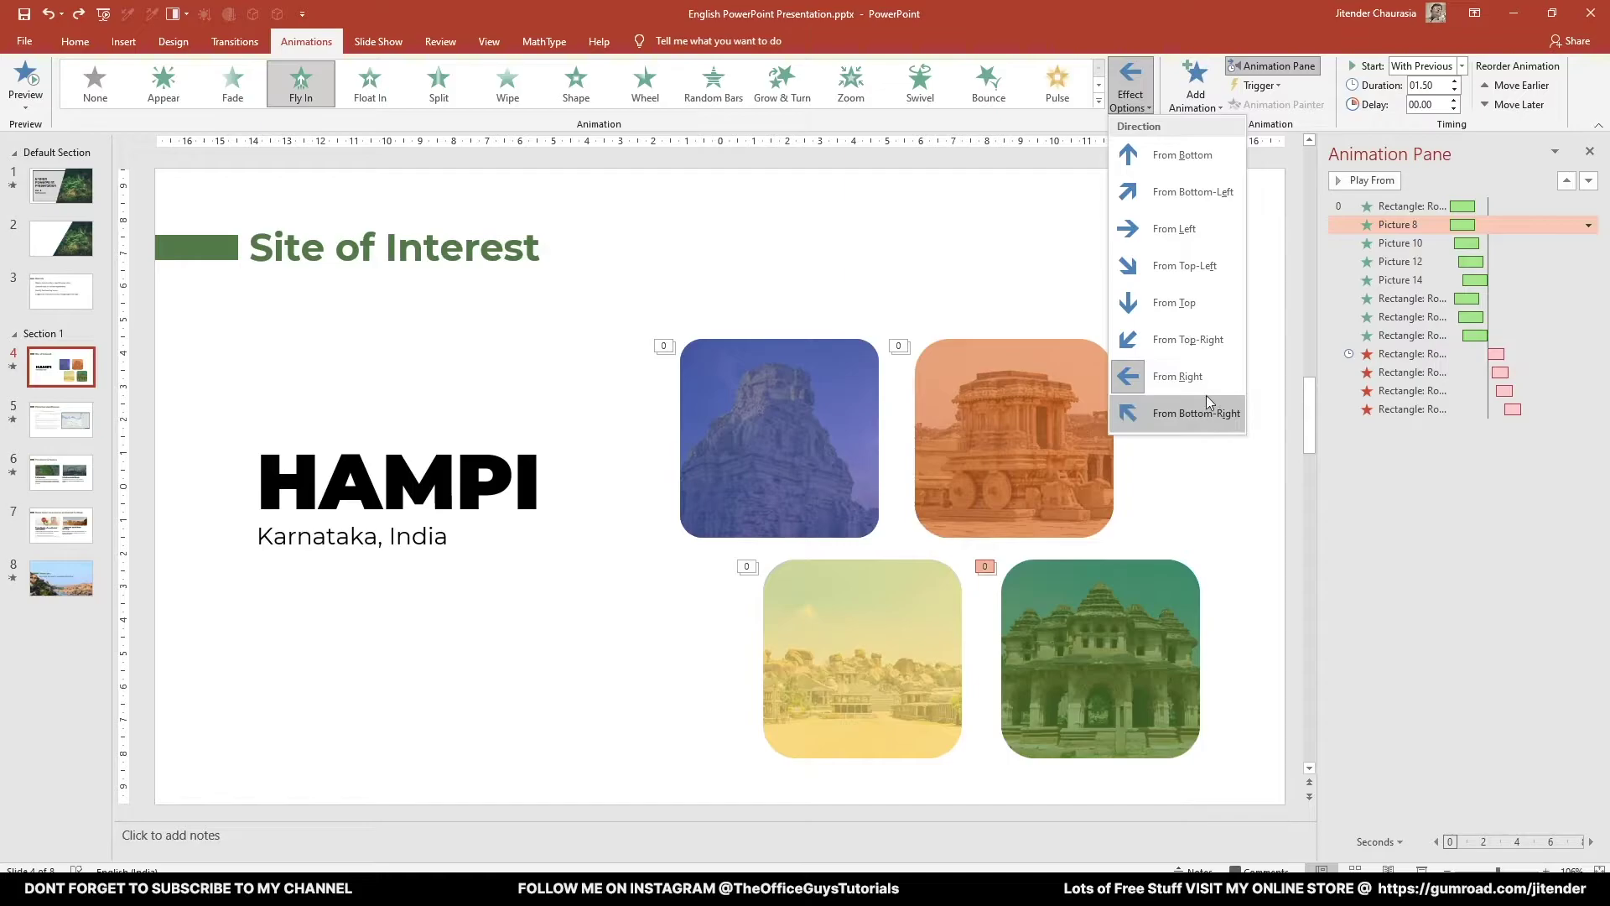
left_click(952, 239)
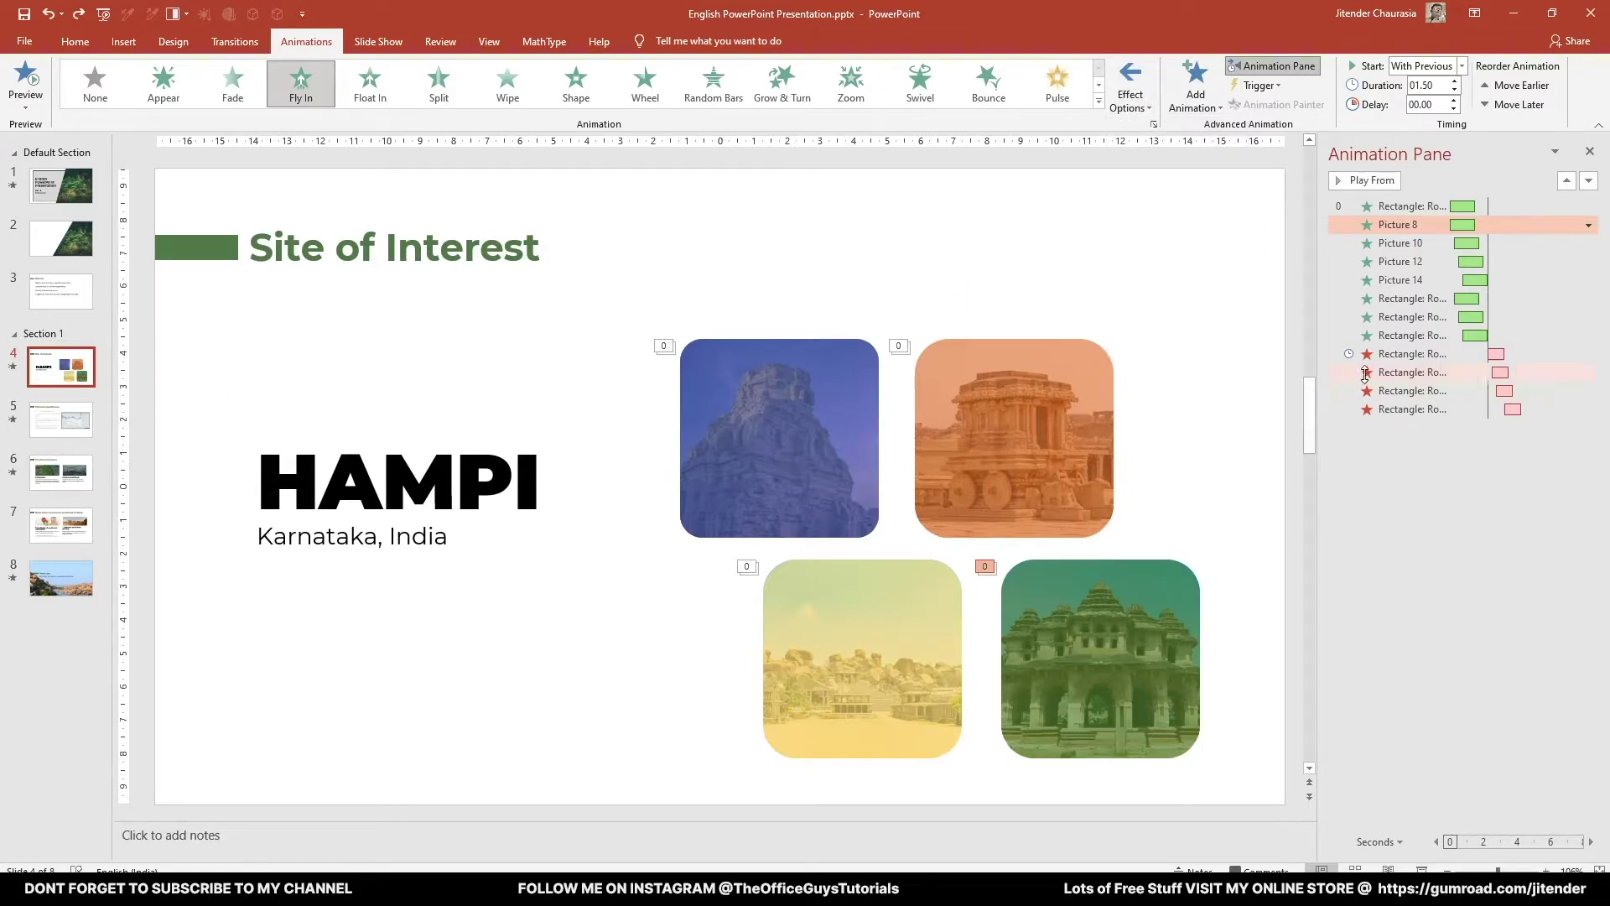
left_click(1402, 301)
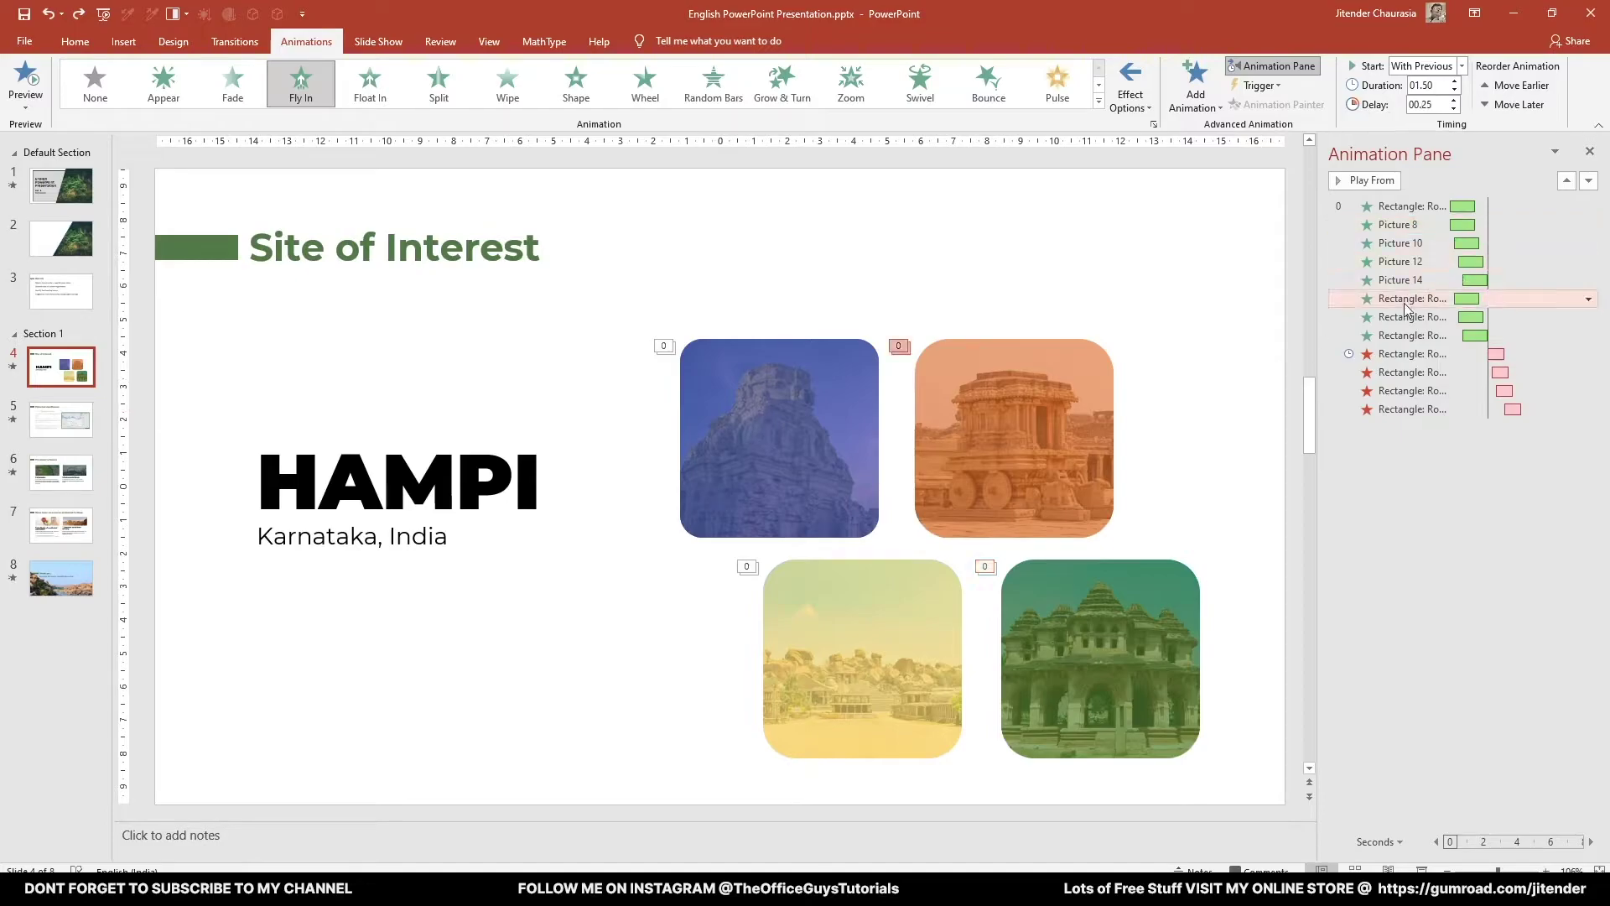
left_click(1404, 335)
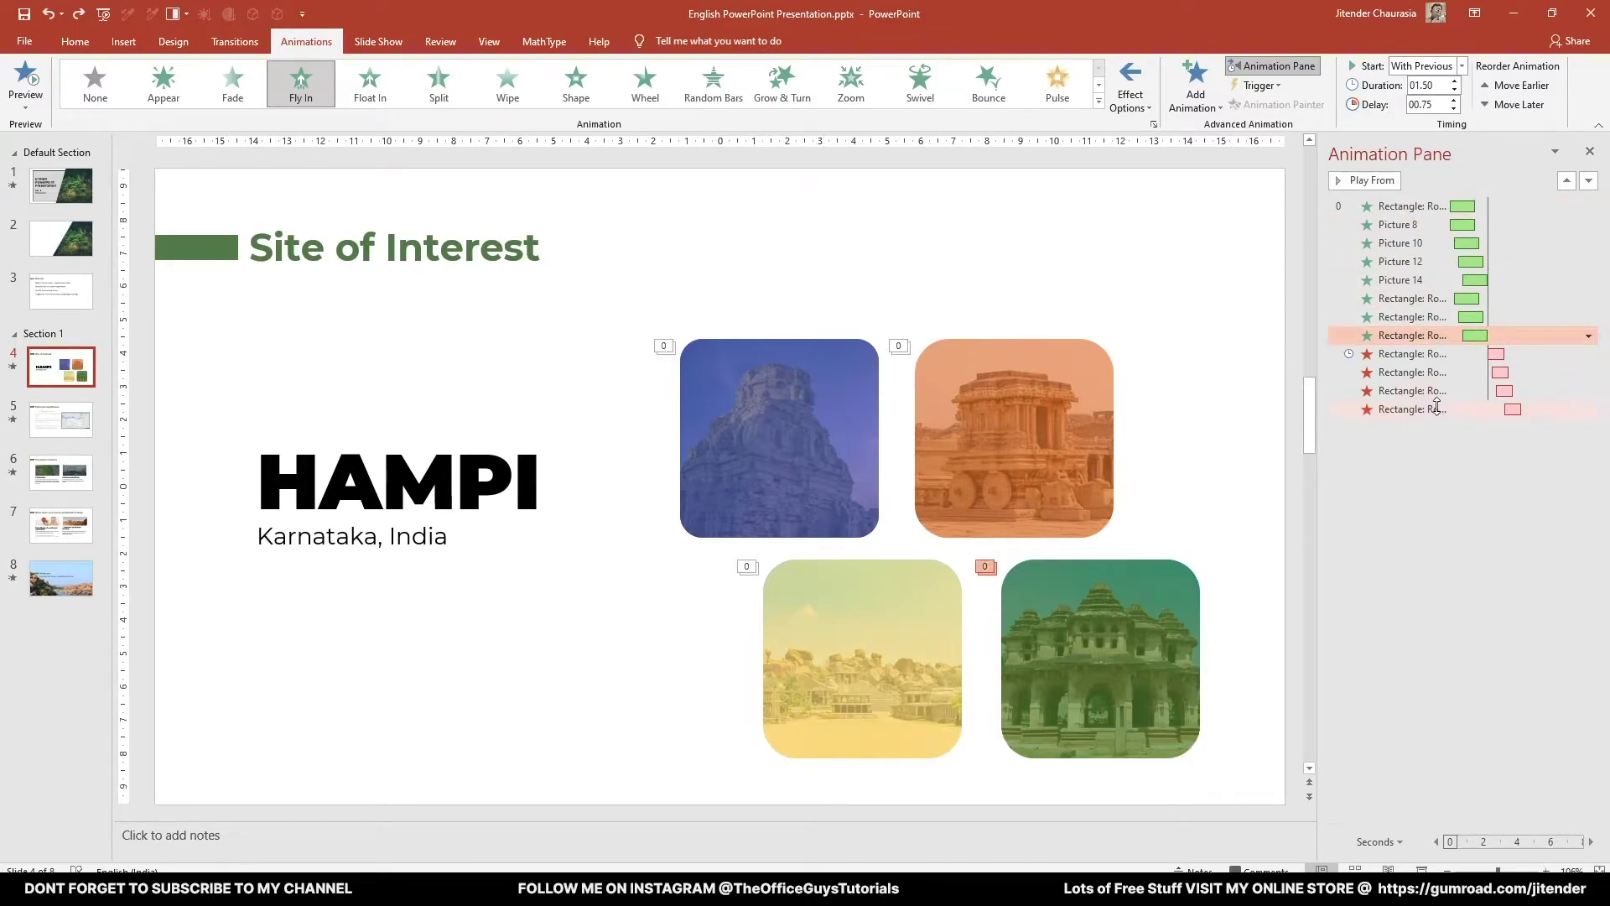
Give the four red overlay exit rectangles a Wipe effect and preview it in the slide show.
left_click(1413, 353)
left_click(1413, 390, "shift")
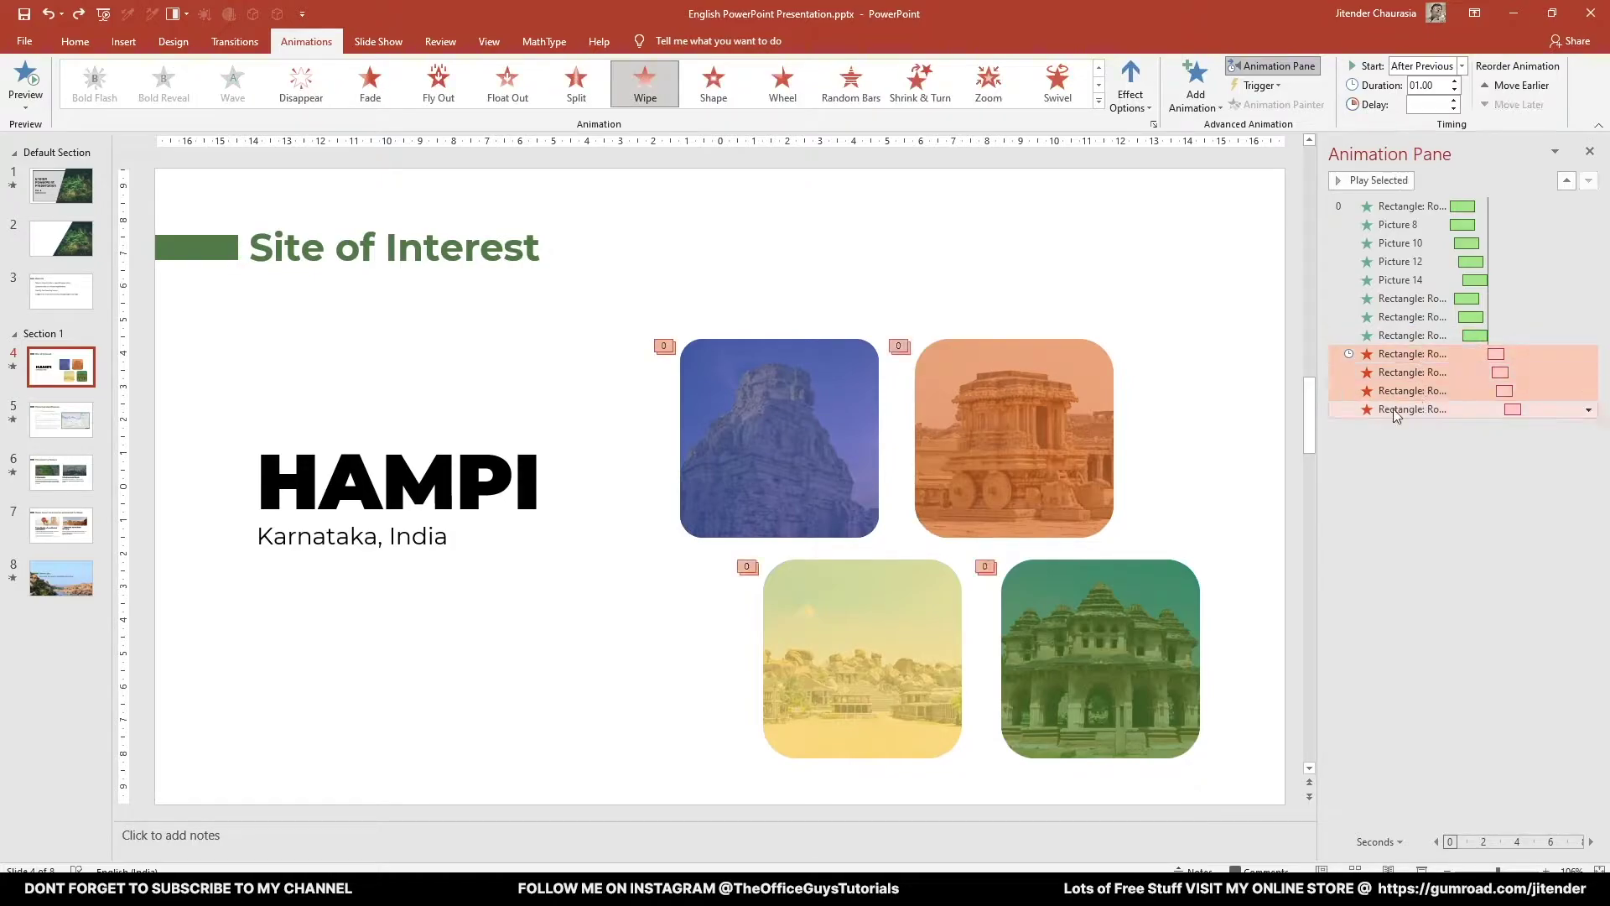
left_click(1412, 408, "shift")
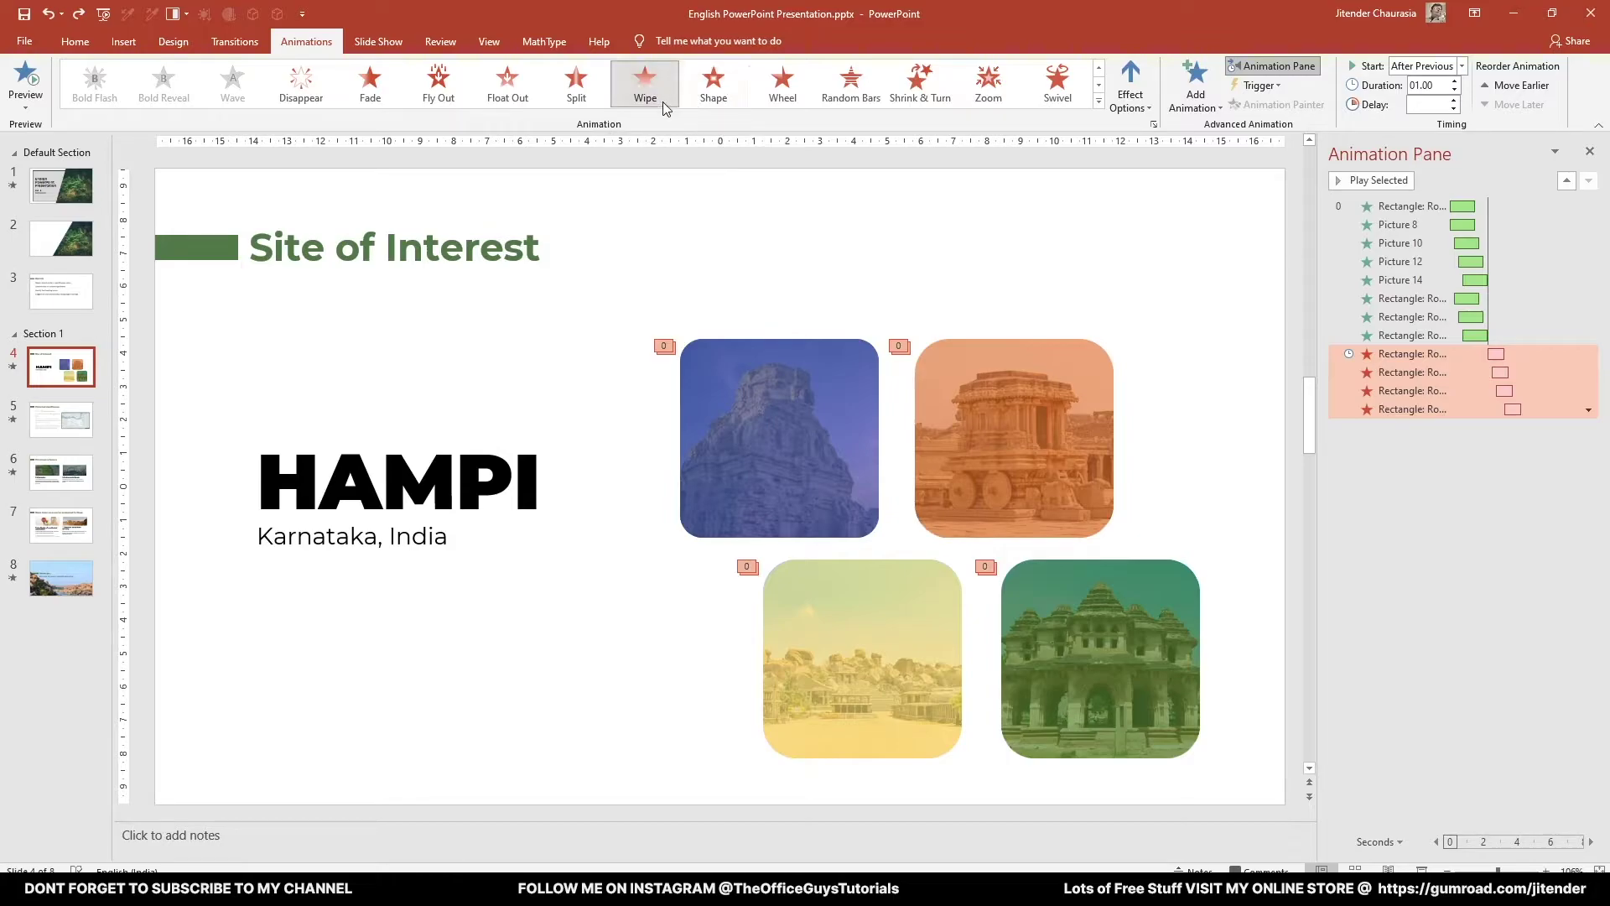
left_click(1144, 237)
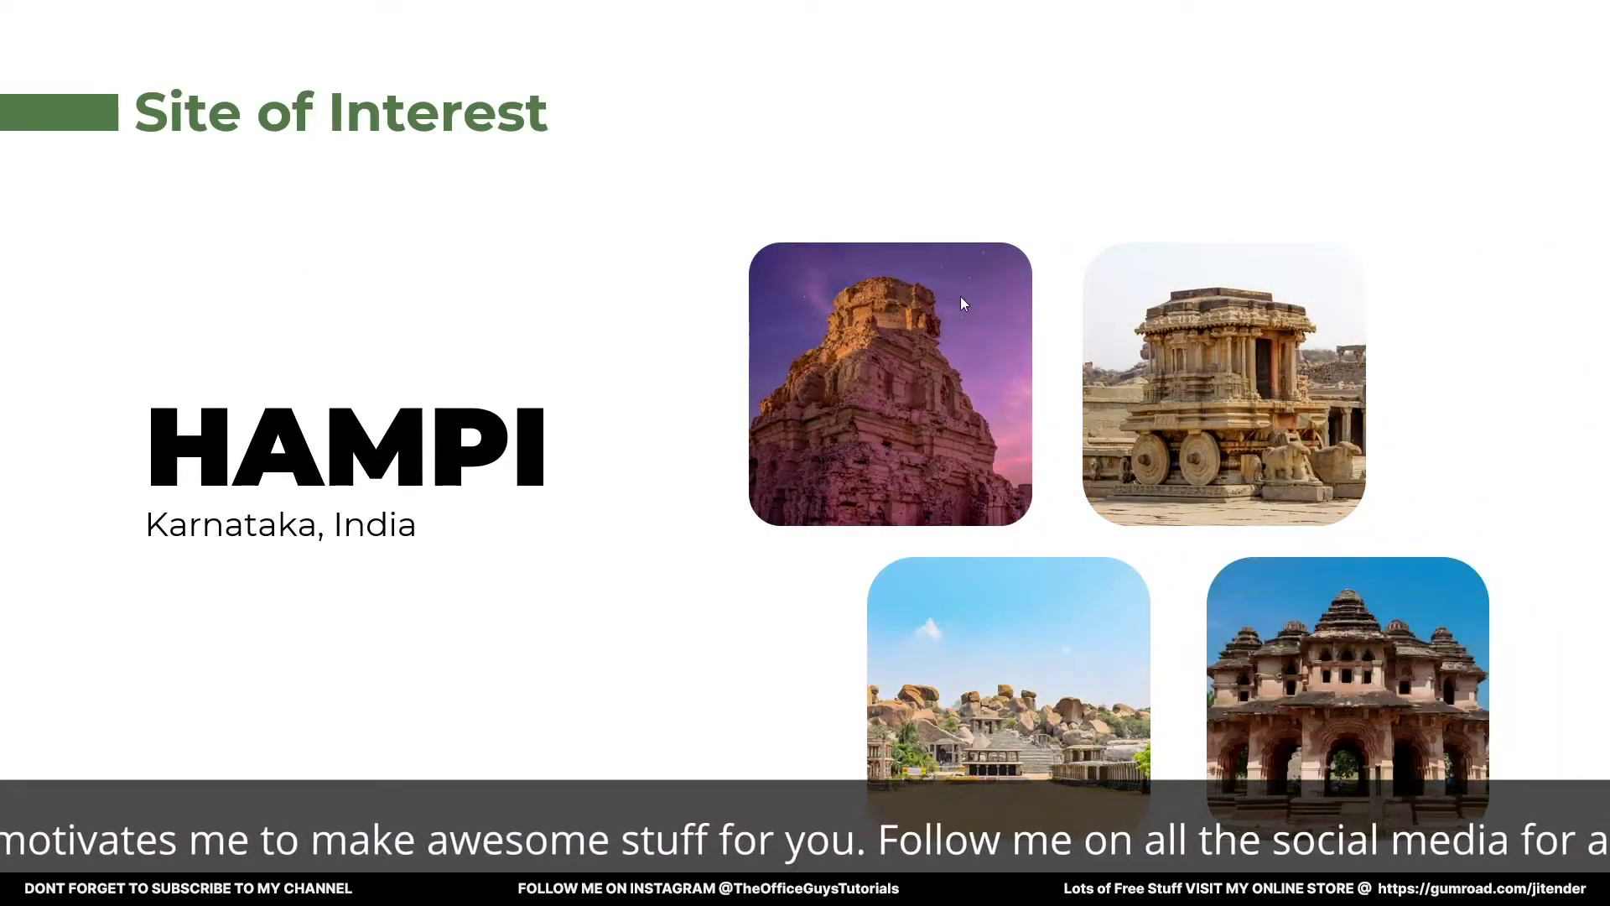
key("Escape")
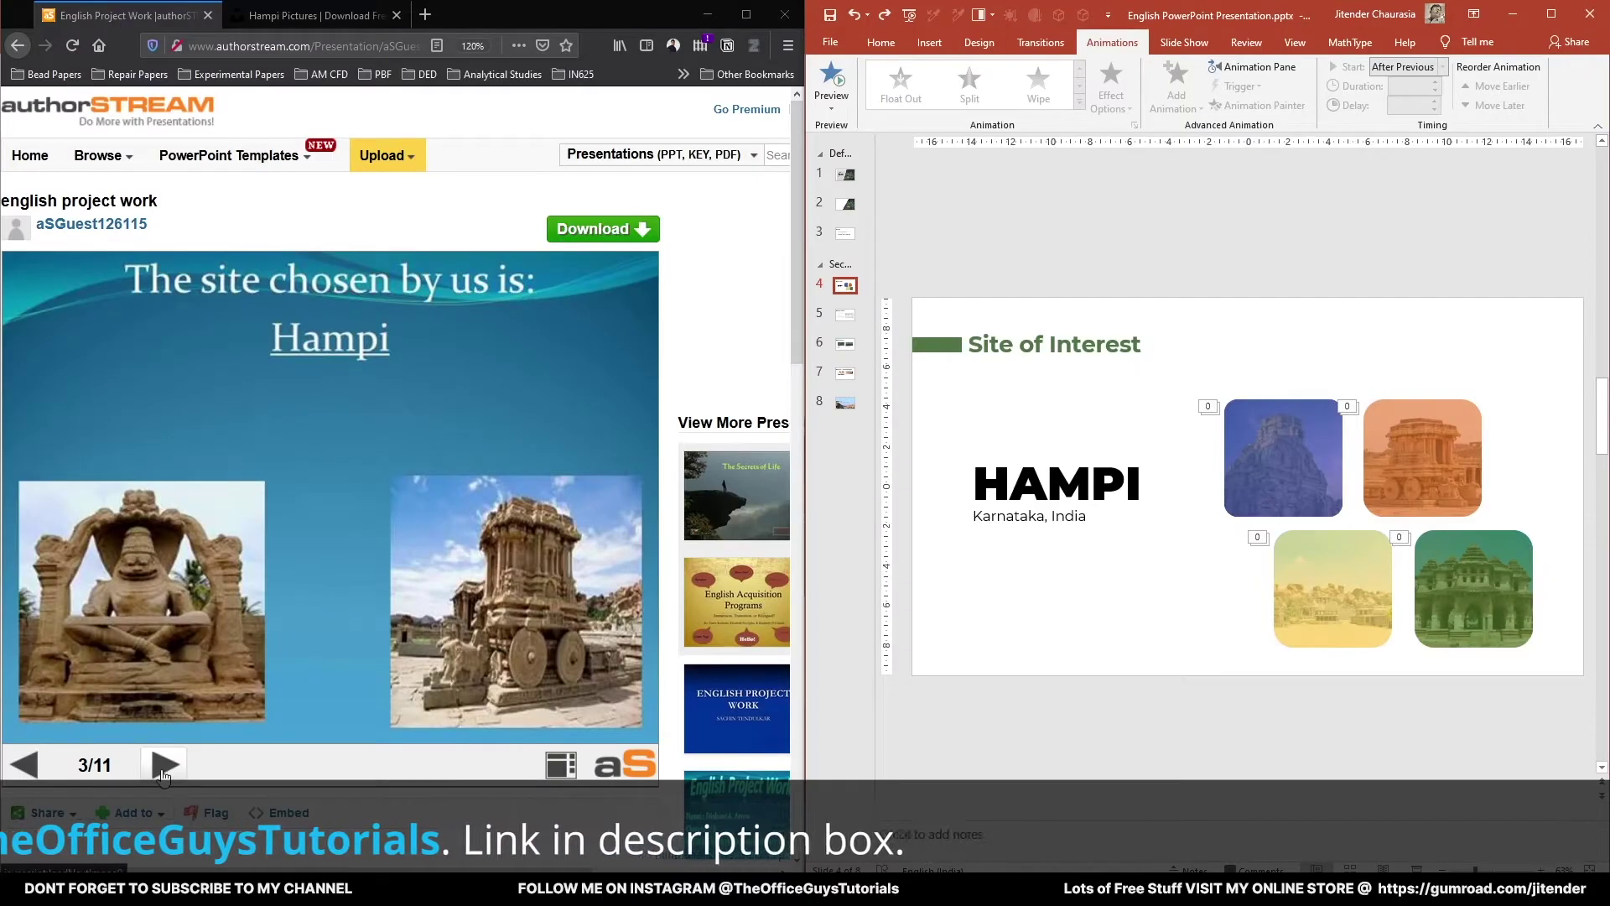
Advance authorSTREAM to Historical Significance 4/11 and open PowerPoint slide 5.
left_click(164, 767)
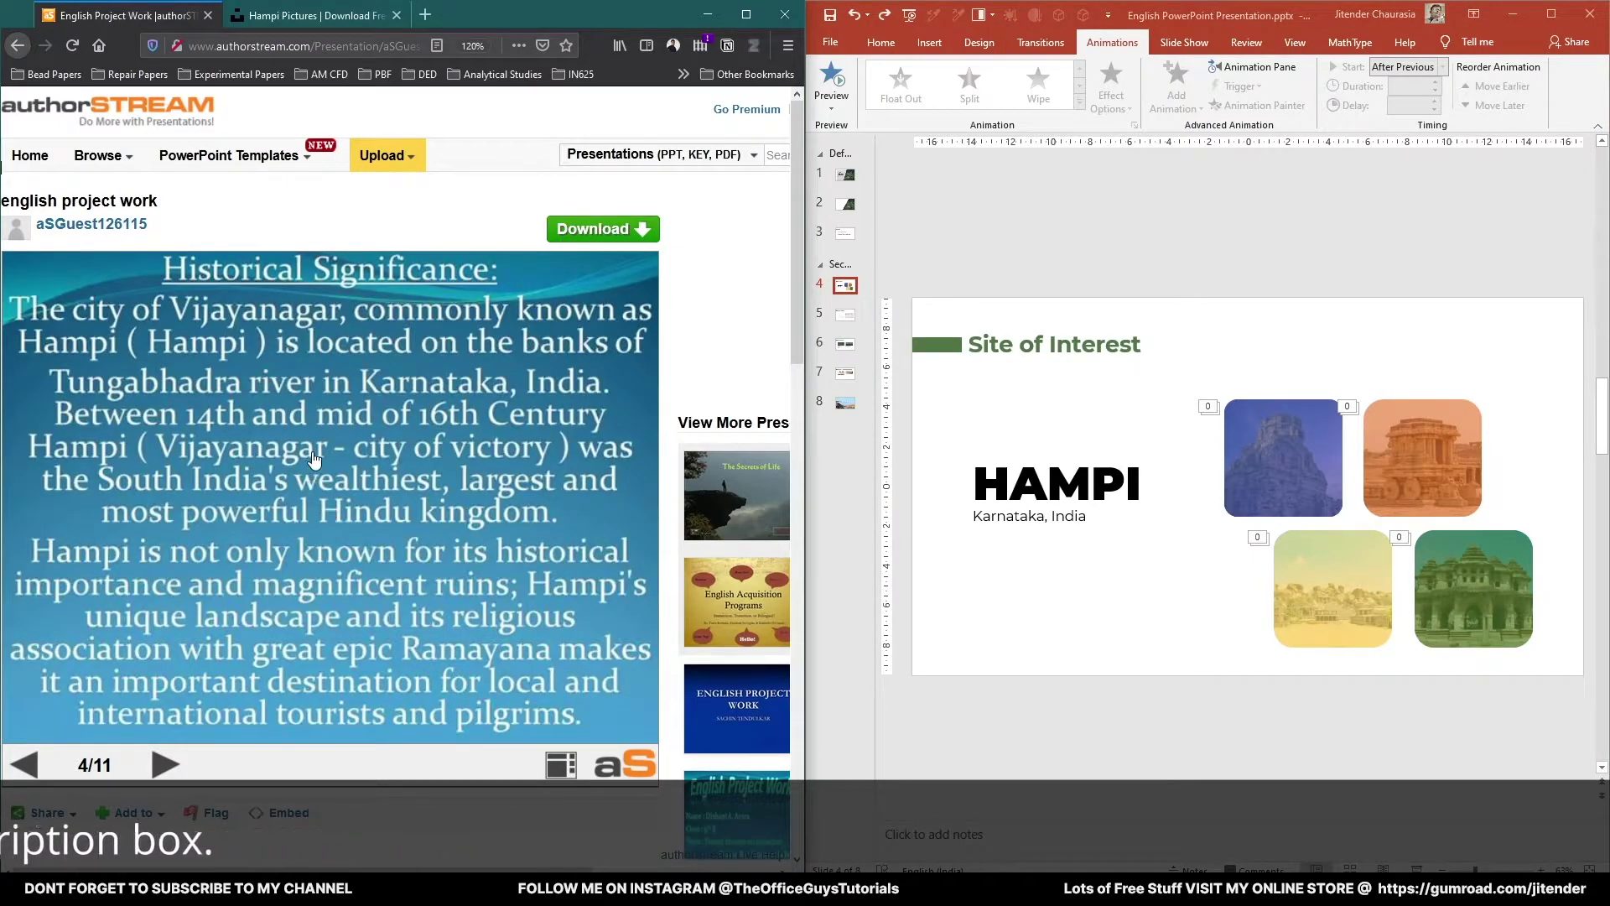
left_click(847, 315)
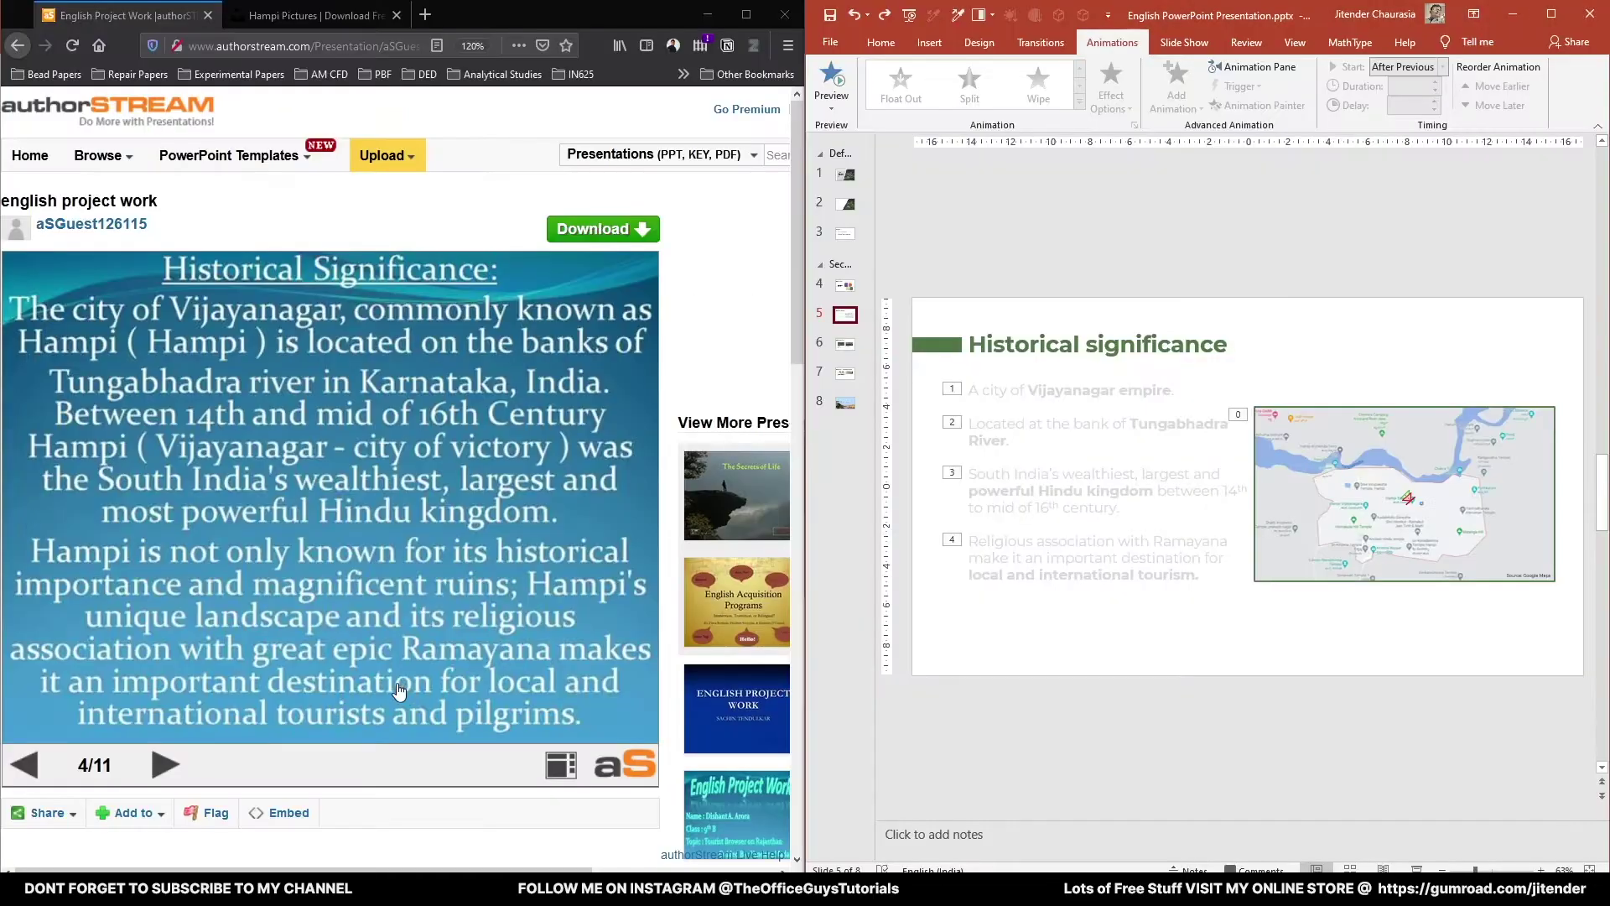
Maximize PowerPoint and give the bullet text box a Font Color emphasis animation.
double_click(1197, 26)
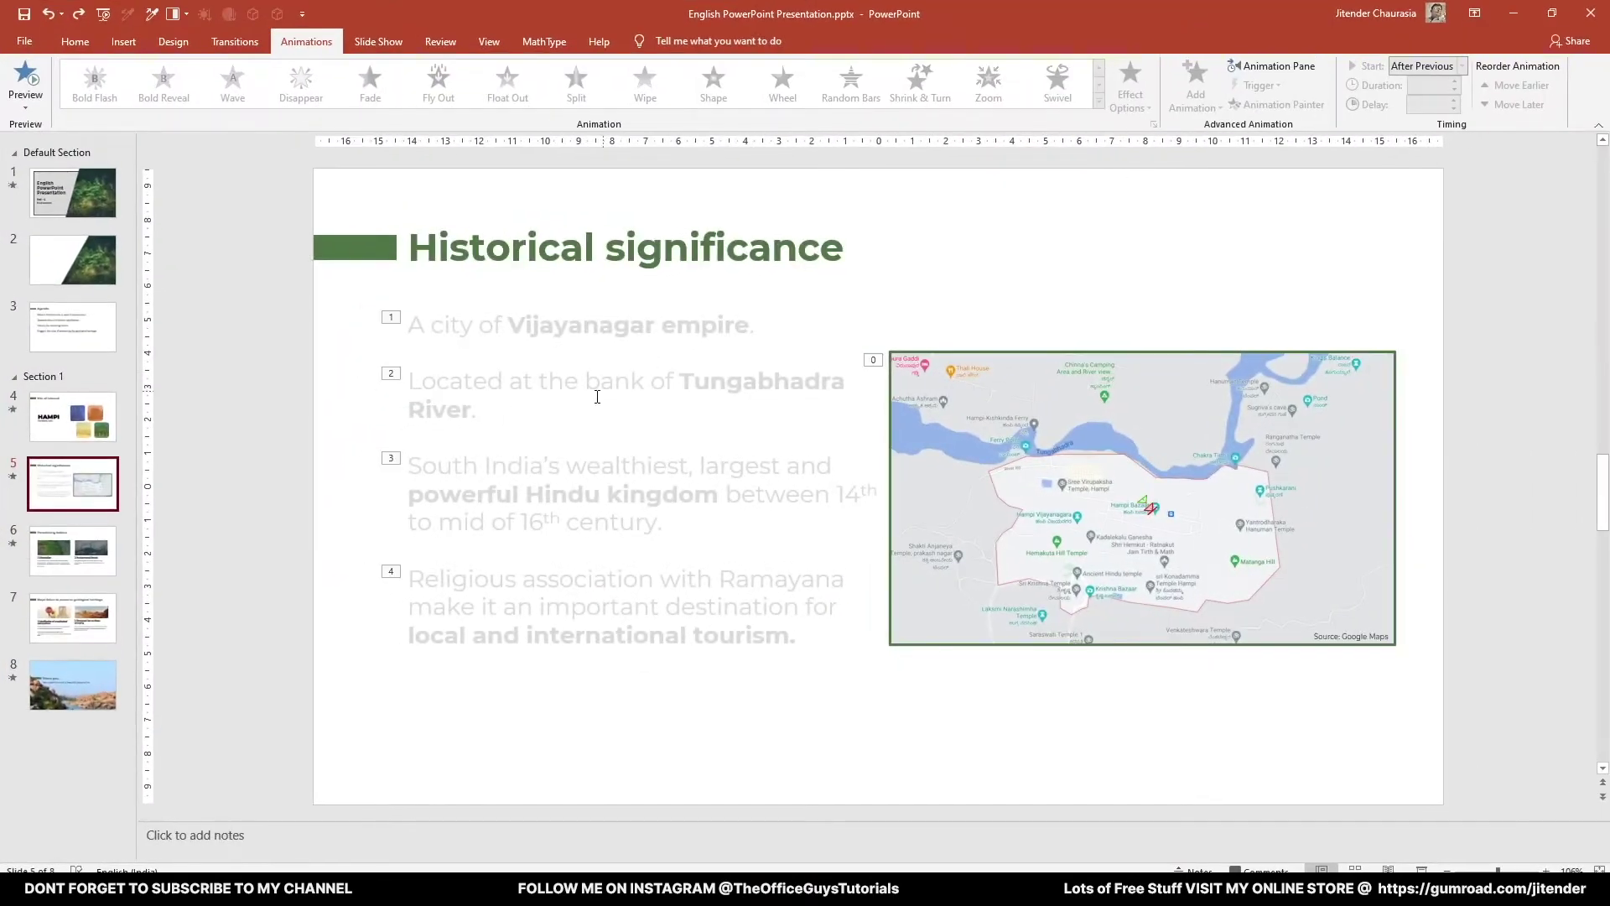
left_click(501, 395)
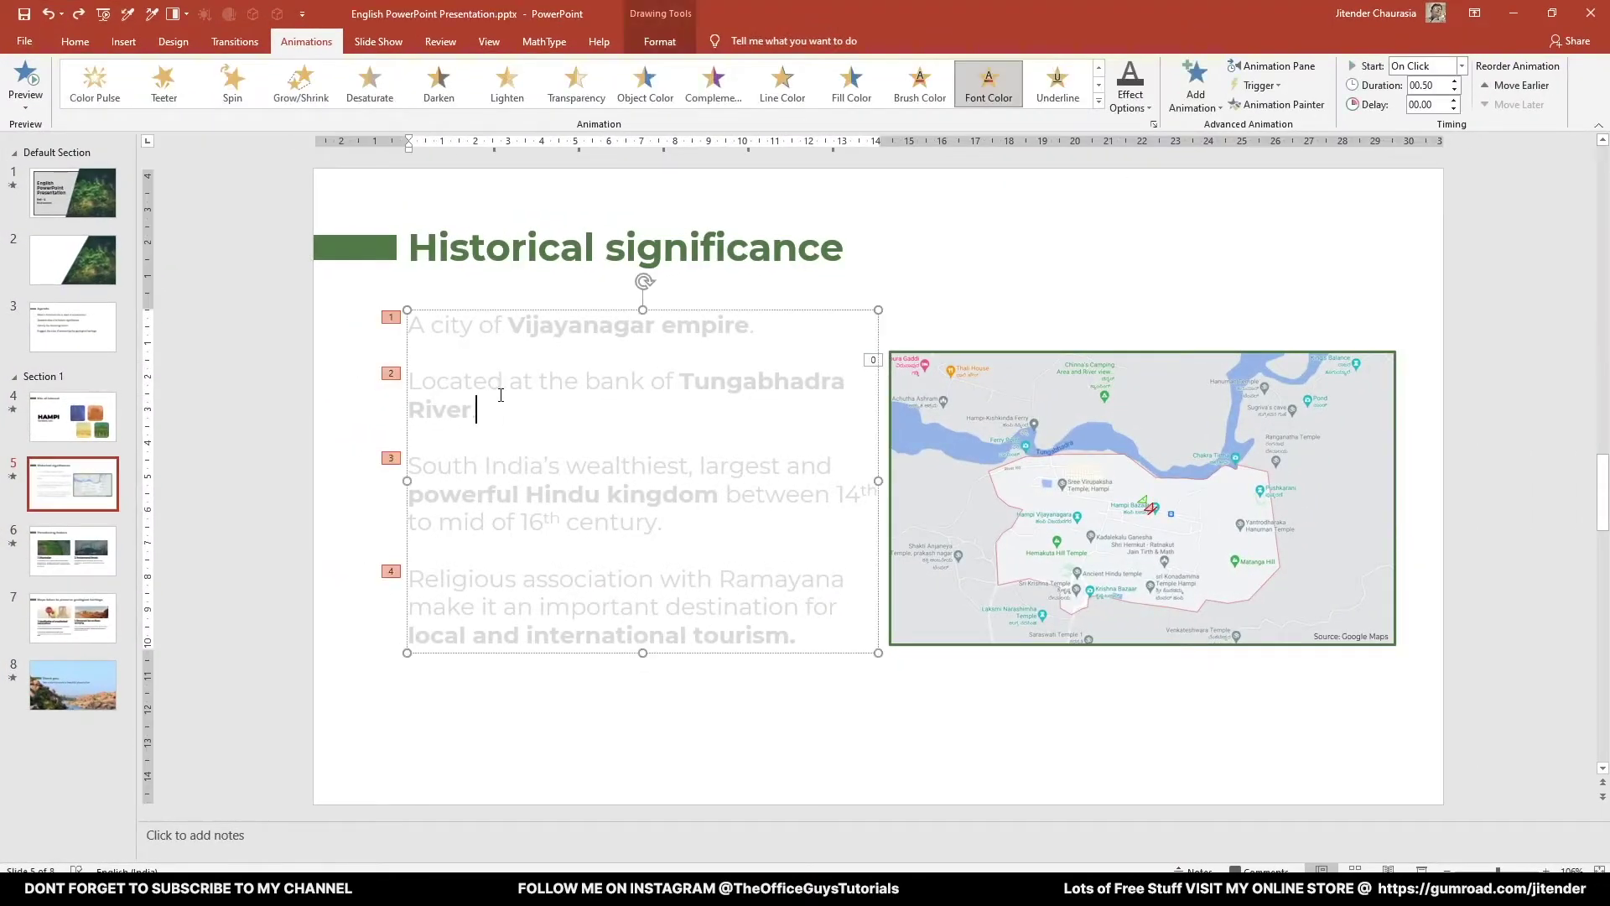
left_click(1099, 101)
left_click(1210, 247)
left_click(1138, 105)
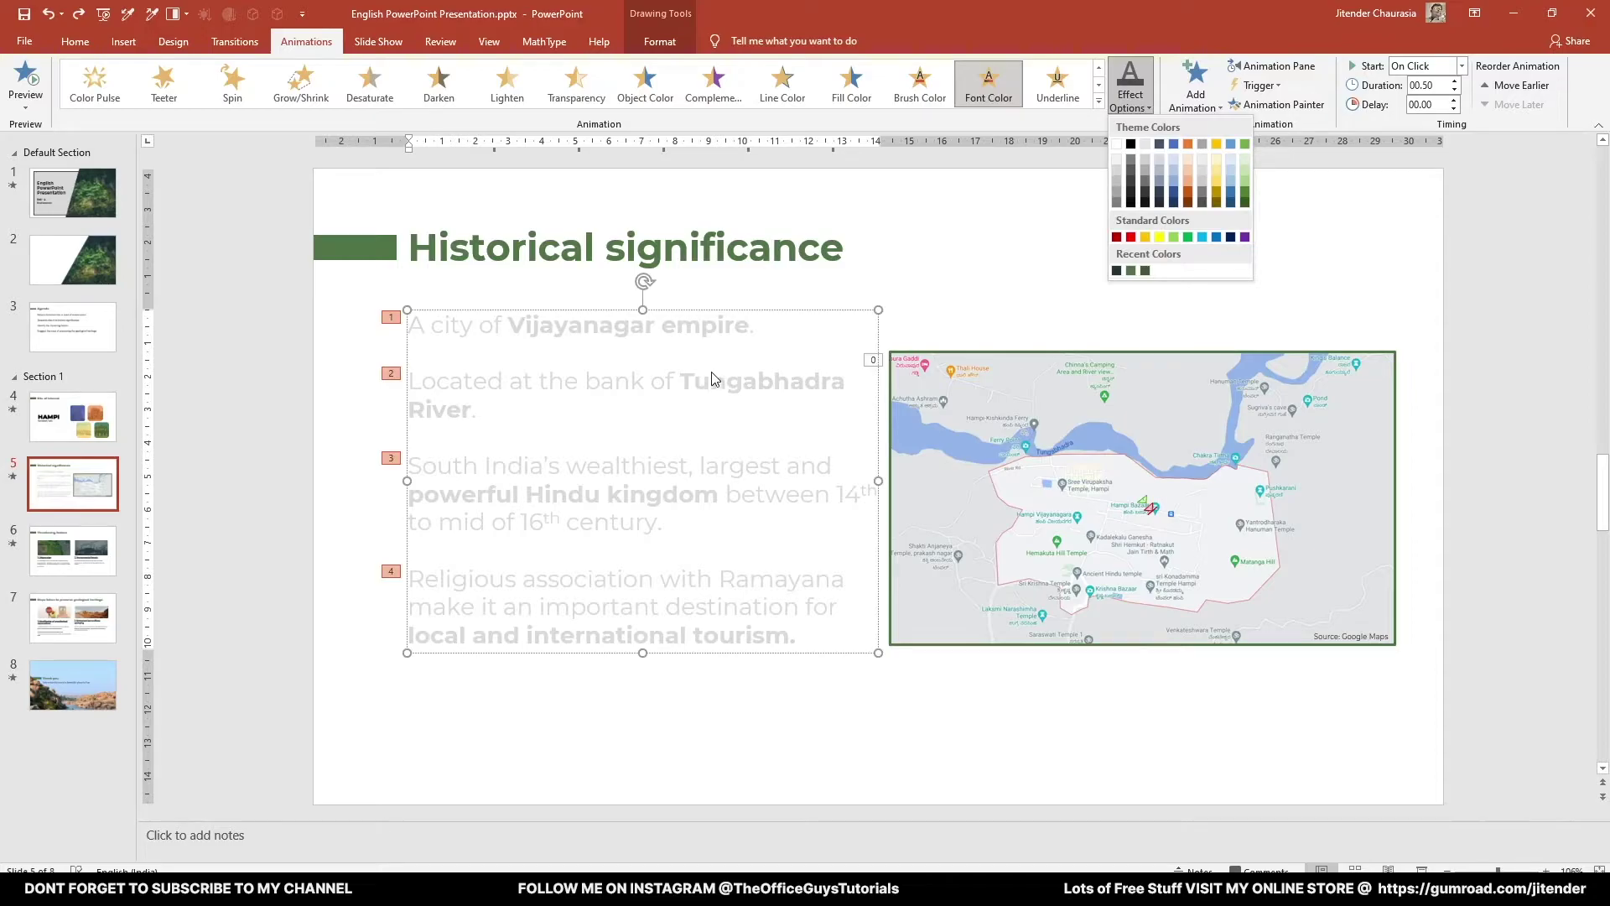
left_click(714, 322)
Color all the bullet text gold and set the Font Color animation to turn it red.
key("ctrl+a")
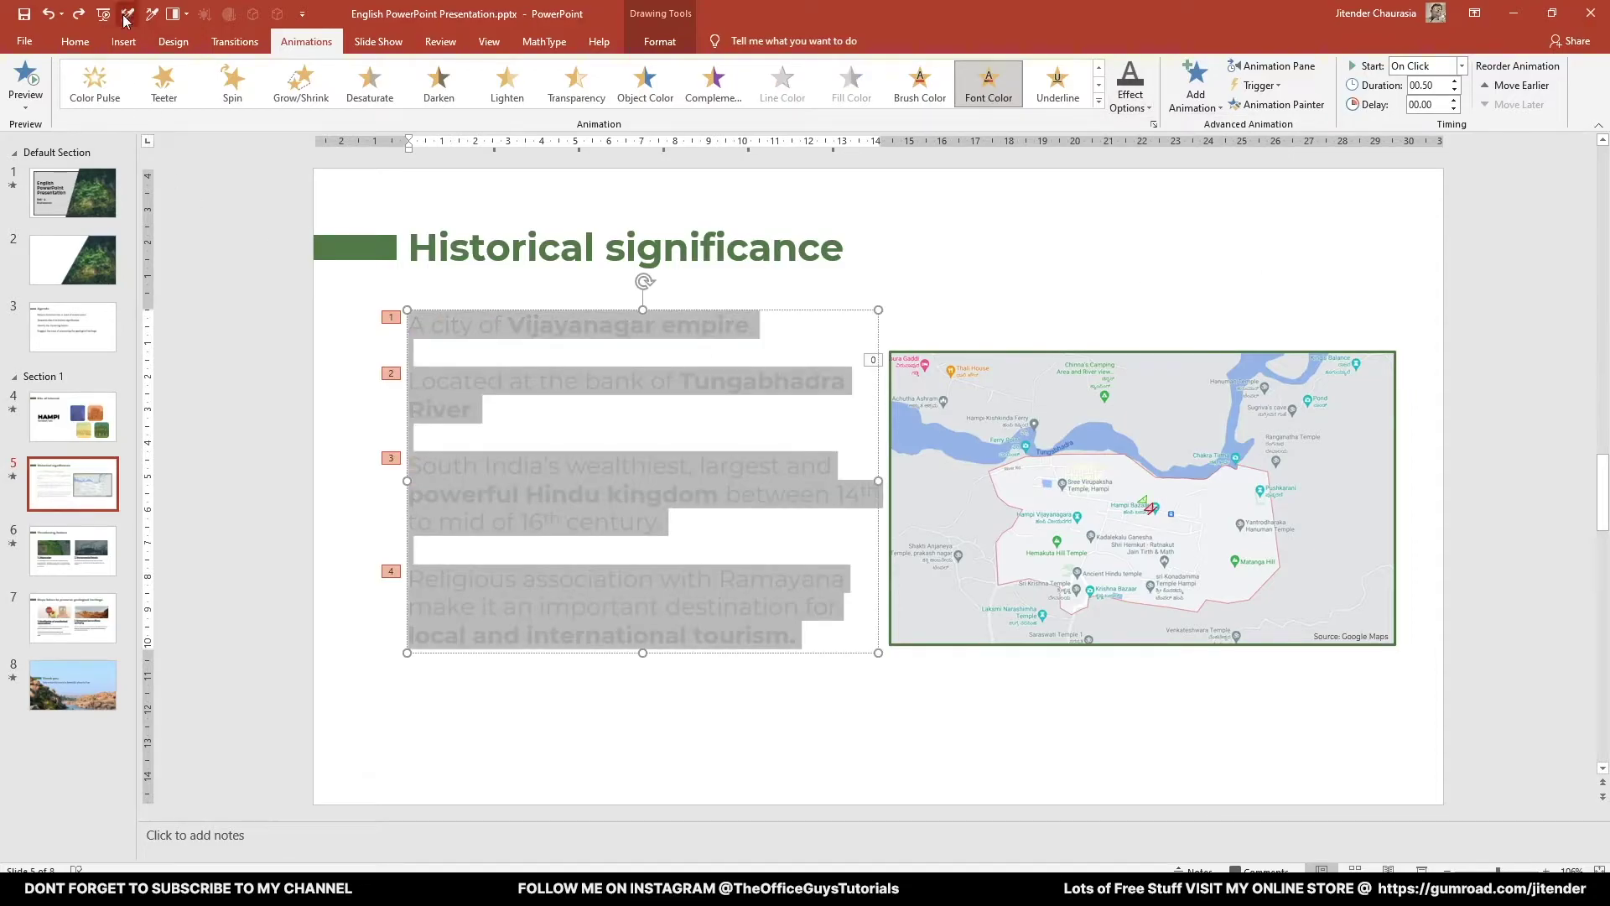
left_click(74, 42)
left_click(476, 99)
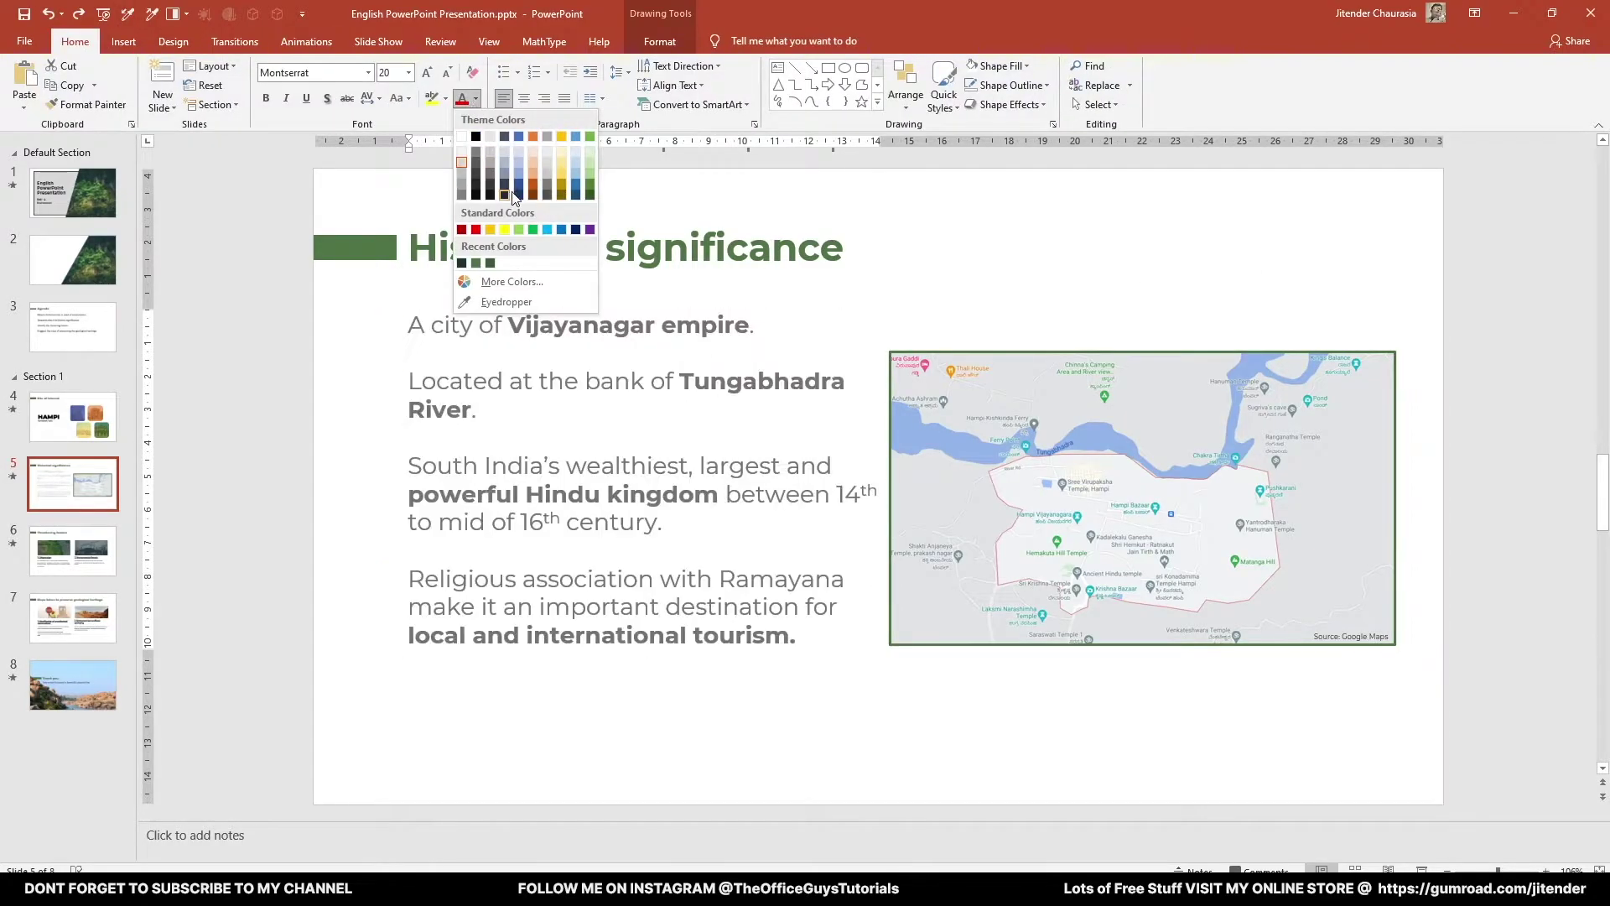
left_click(490, 229)
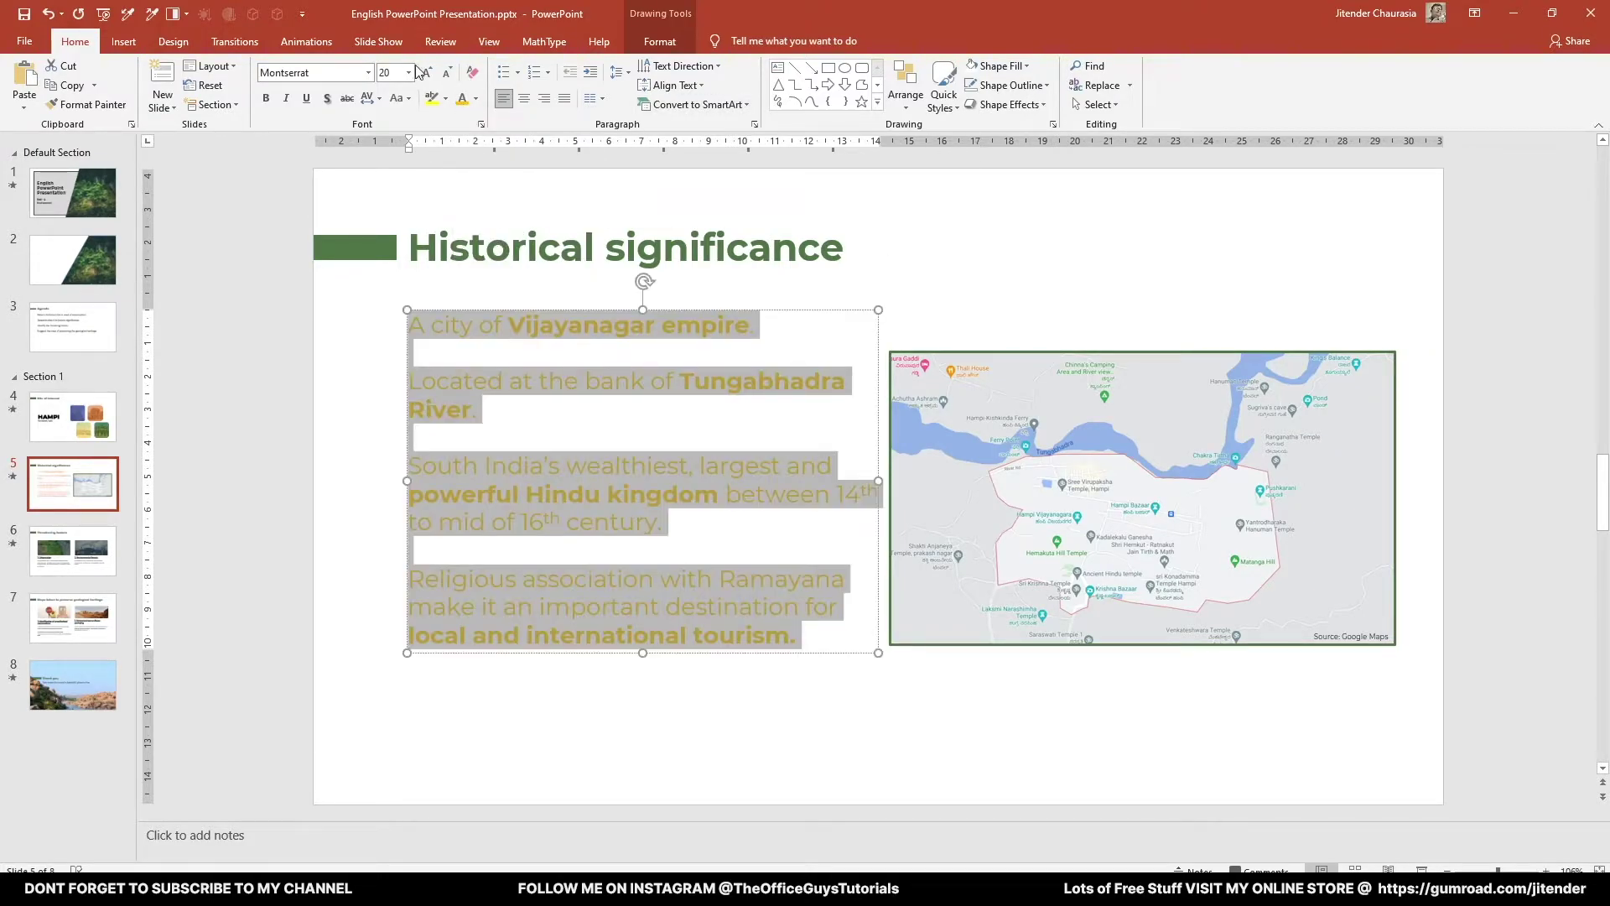
left_click(306, 42)
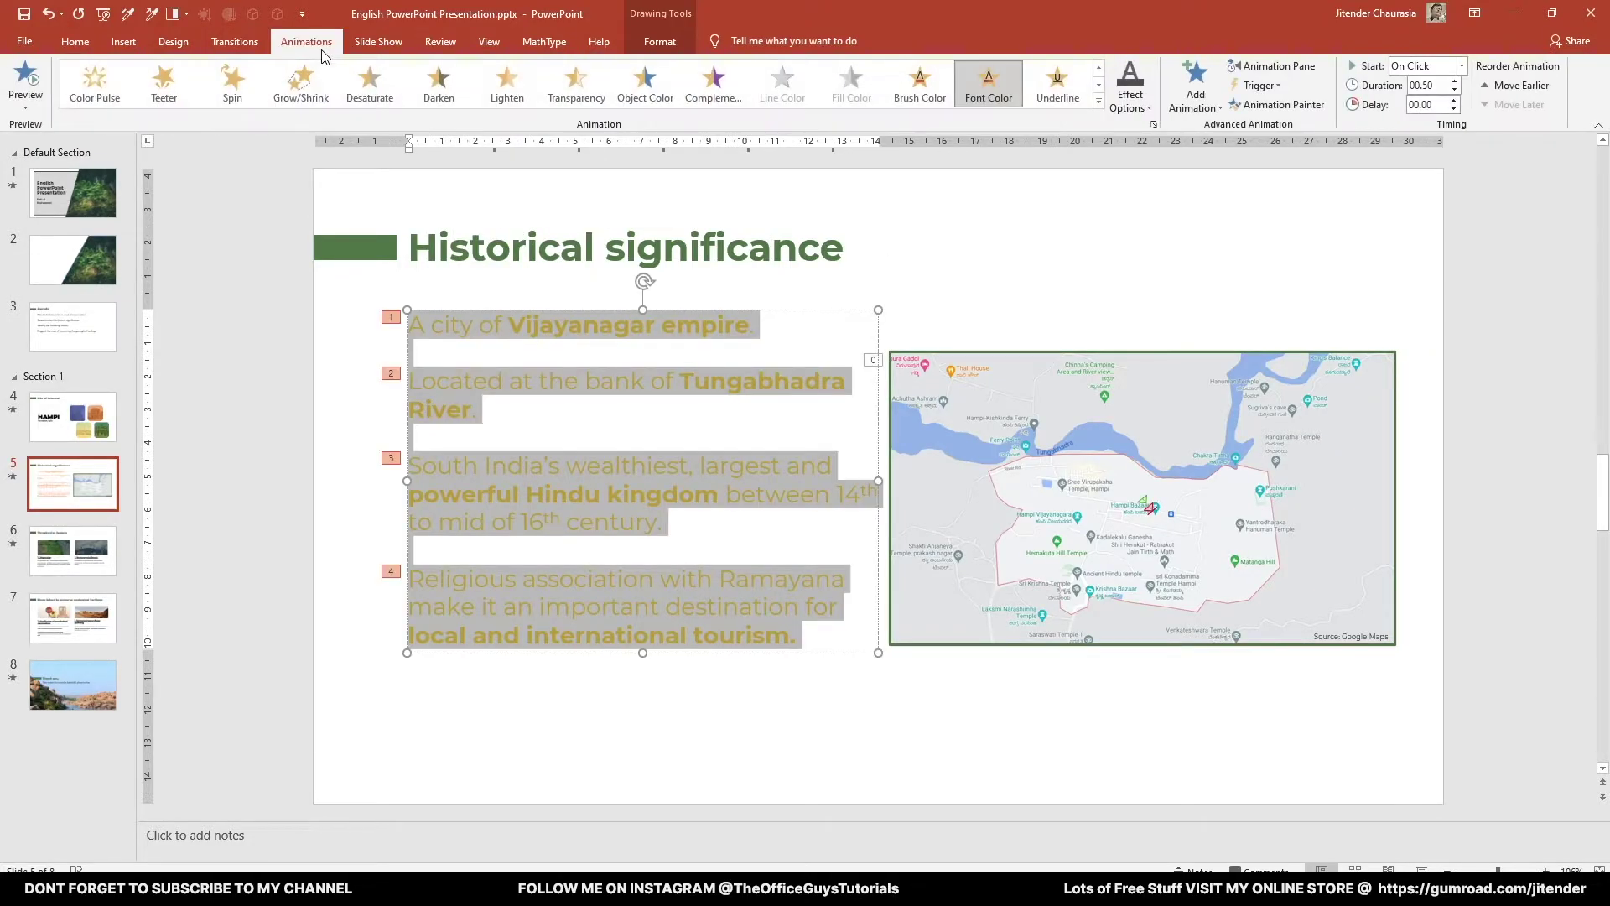
left_click(1130, 98)
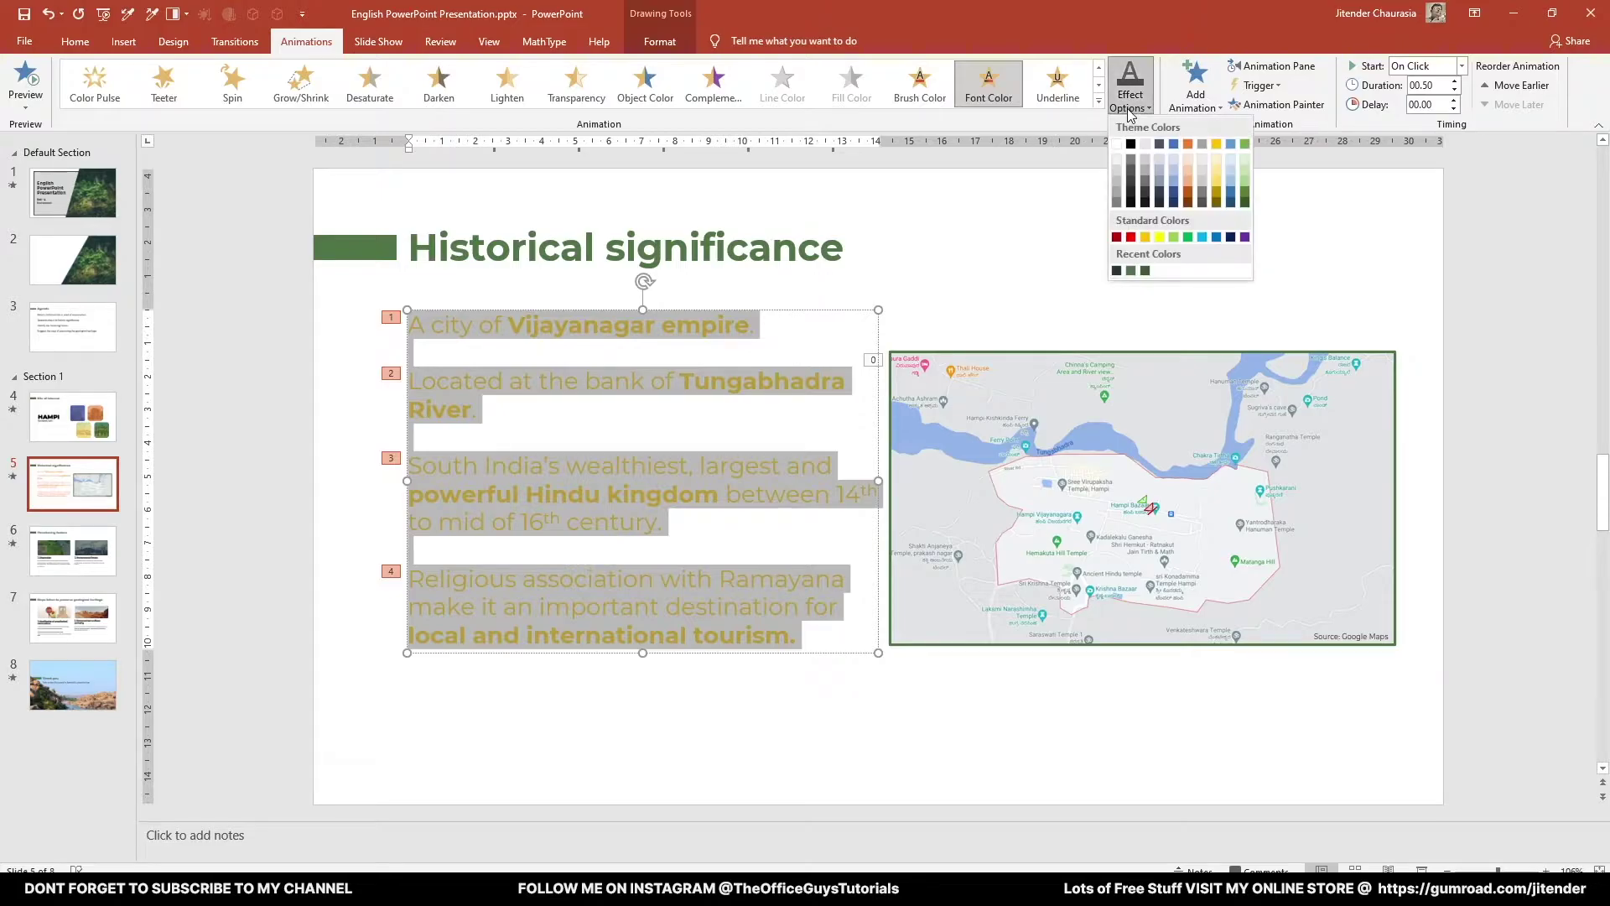
left_click(1131, 237)
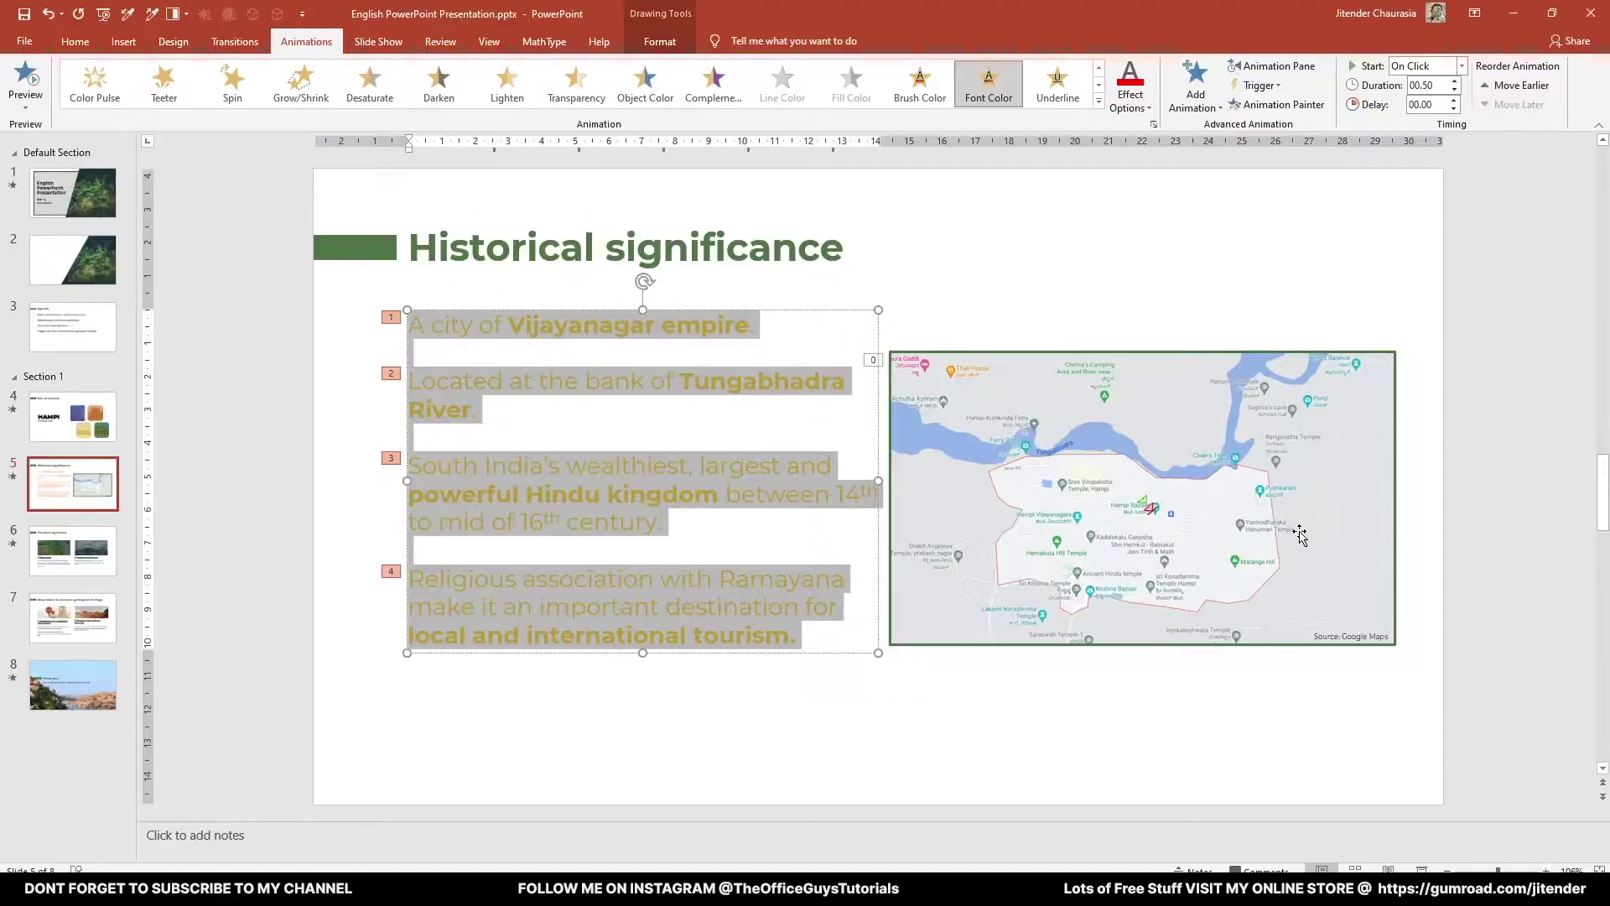
left_click(1070, 503)
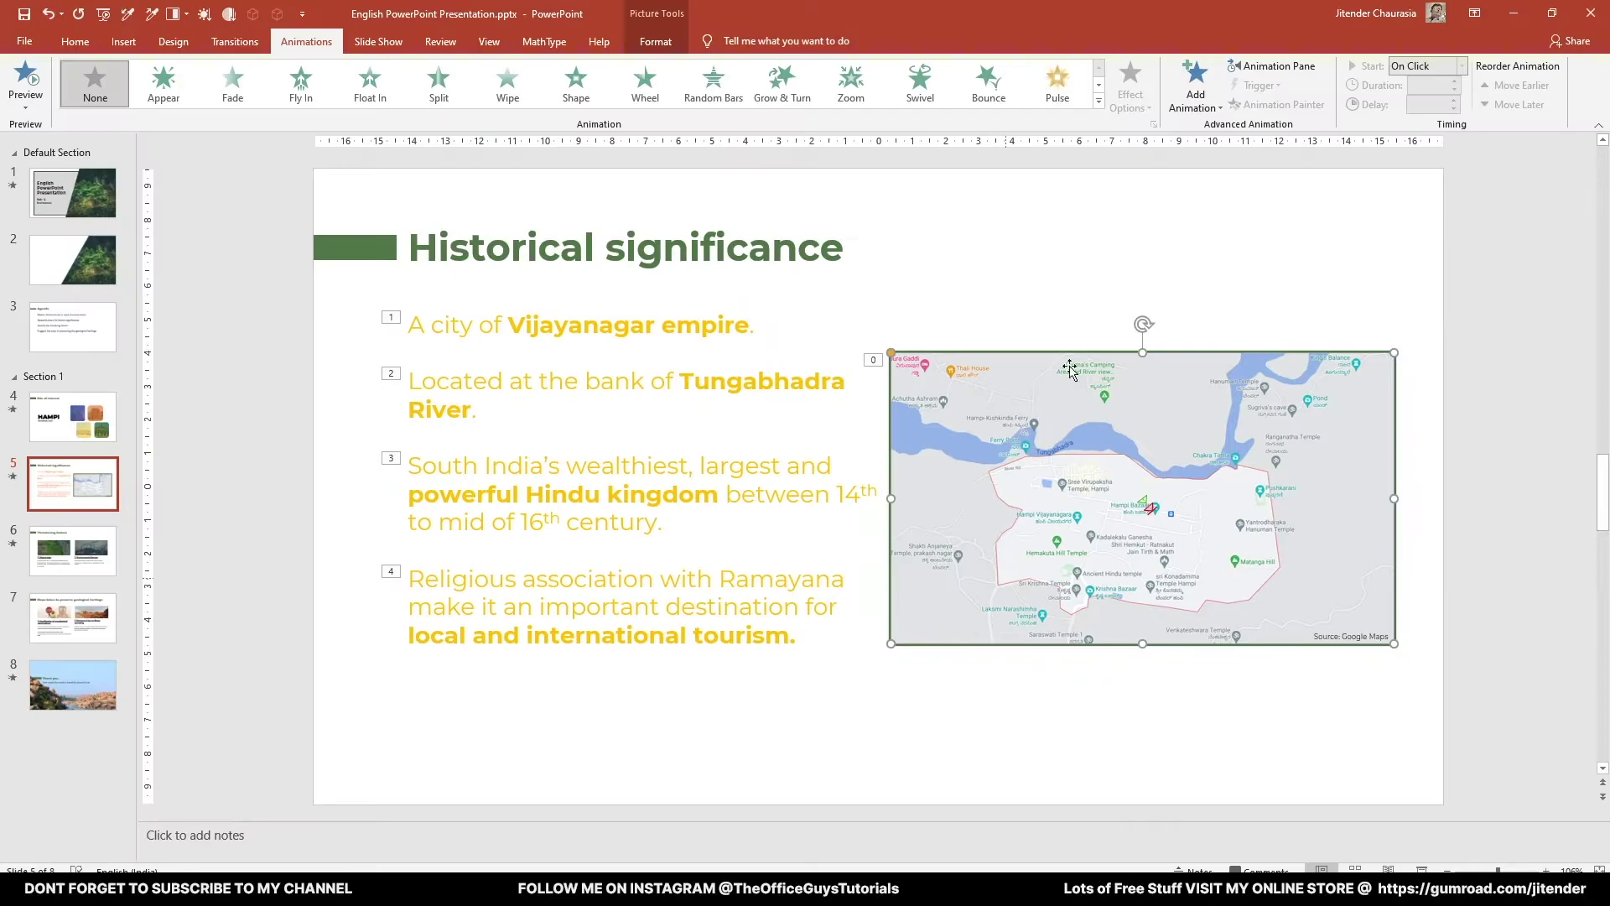
mouse_move(1063, 387)
left_mouse_down()
mouse_move(1000, 390)
mouse_move(1056, 377)
mouse_move(1050, 366)
mouse_move(1049, 381)
left_mouse_up()
key("ctrl+z")
key("ctrl+z")
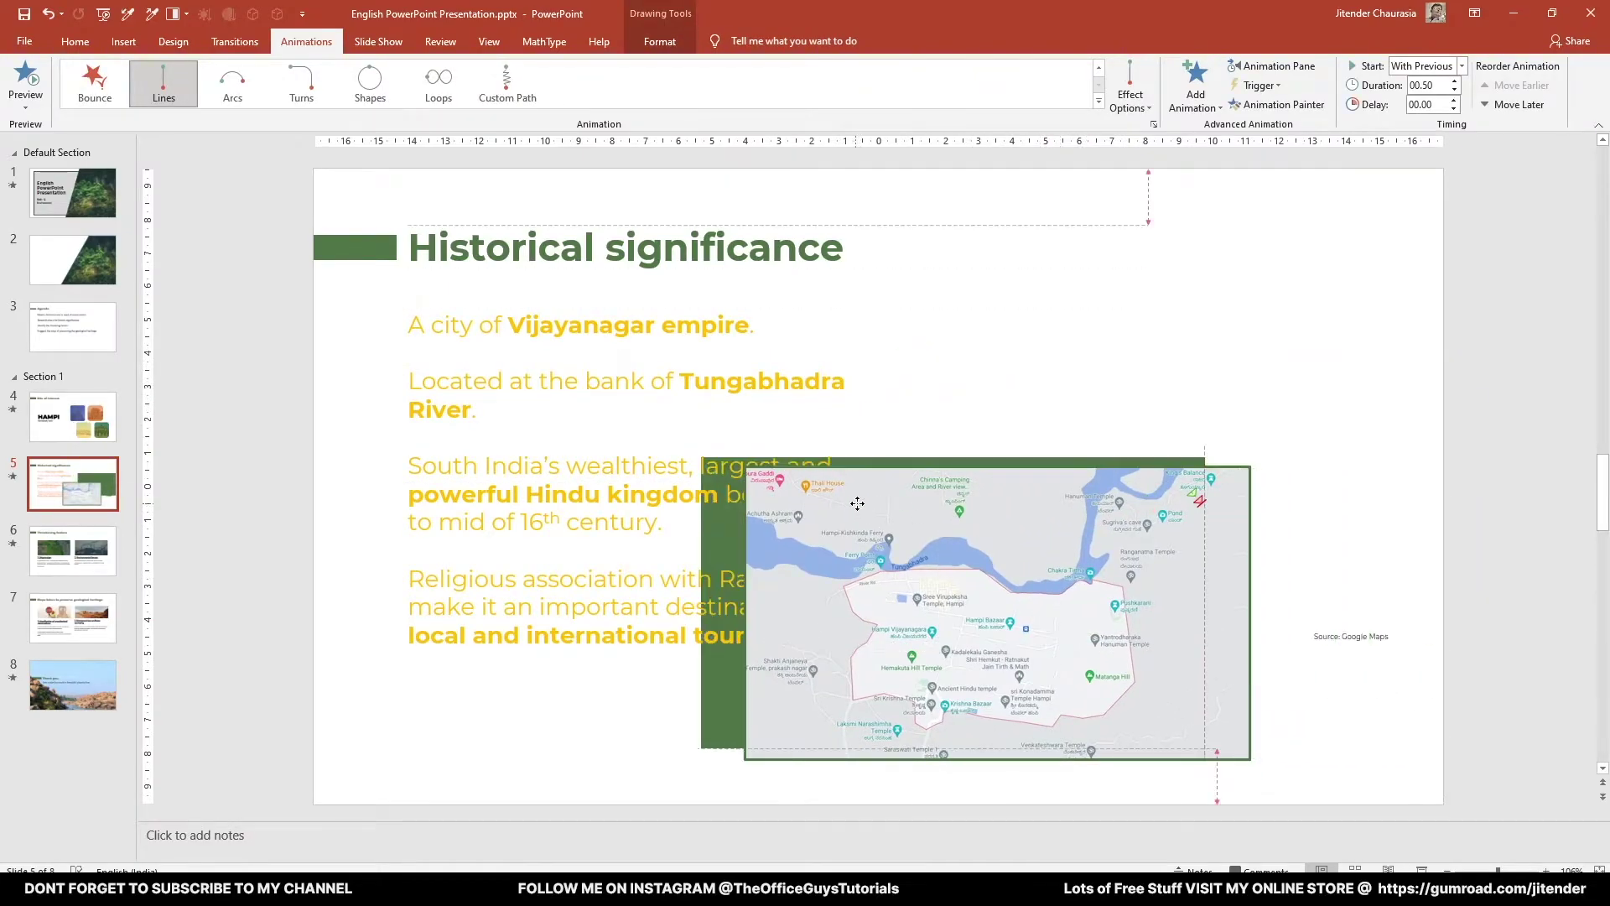
key("ctrl+z")
key("ctrl+y")
key("ctrl+z")
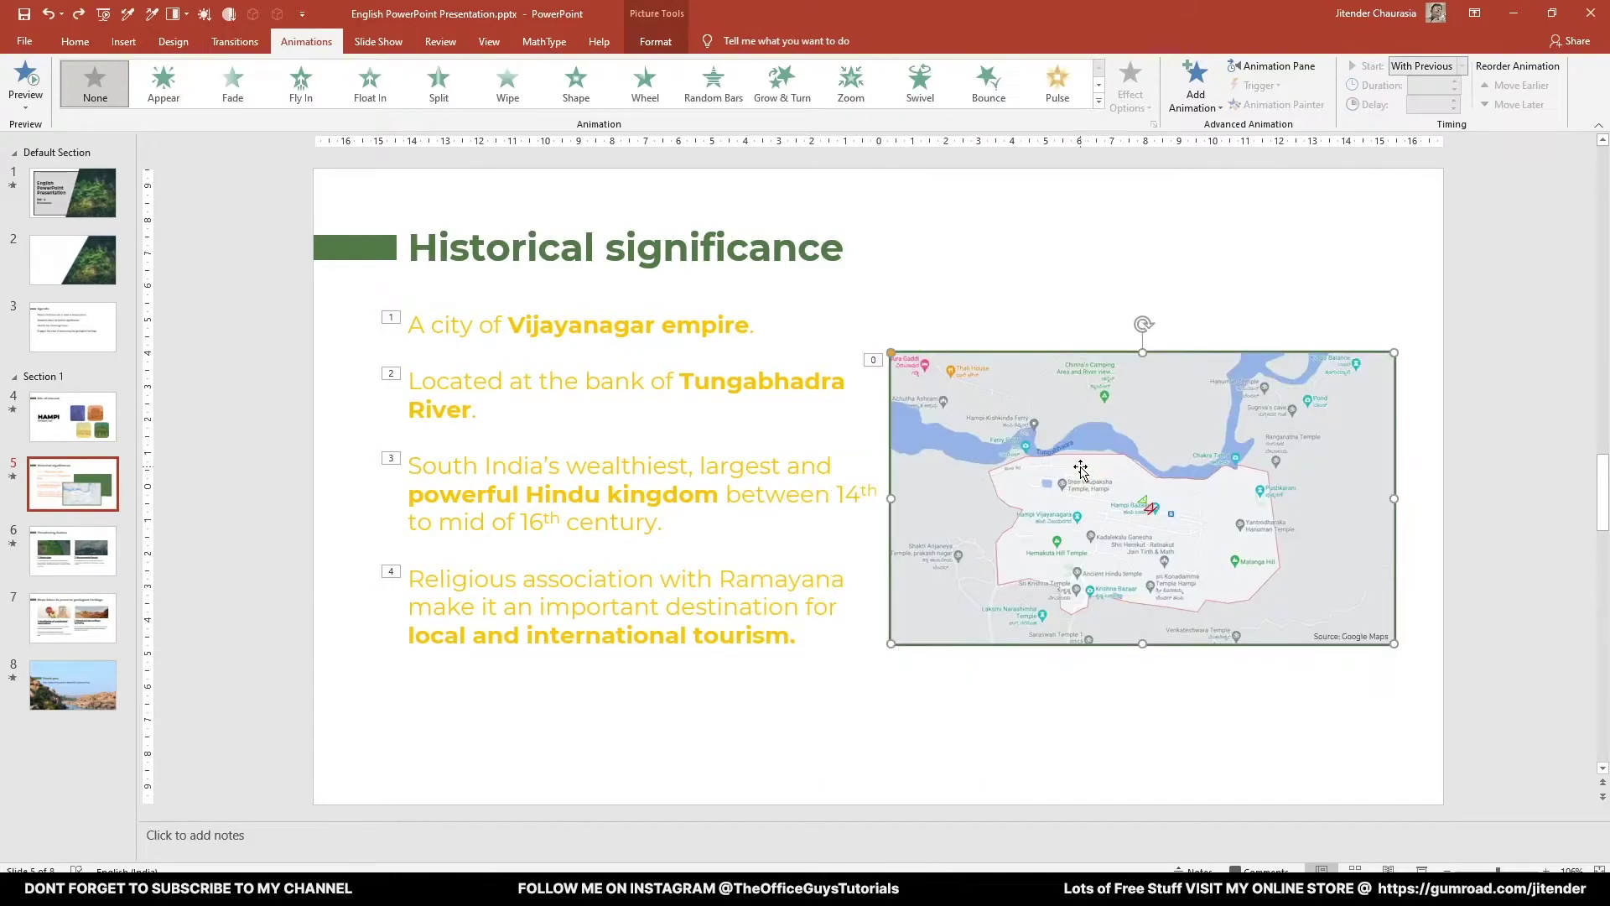
key("Escape")
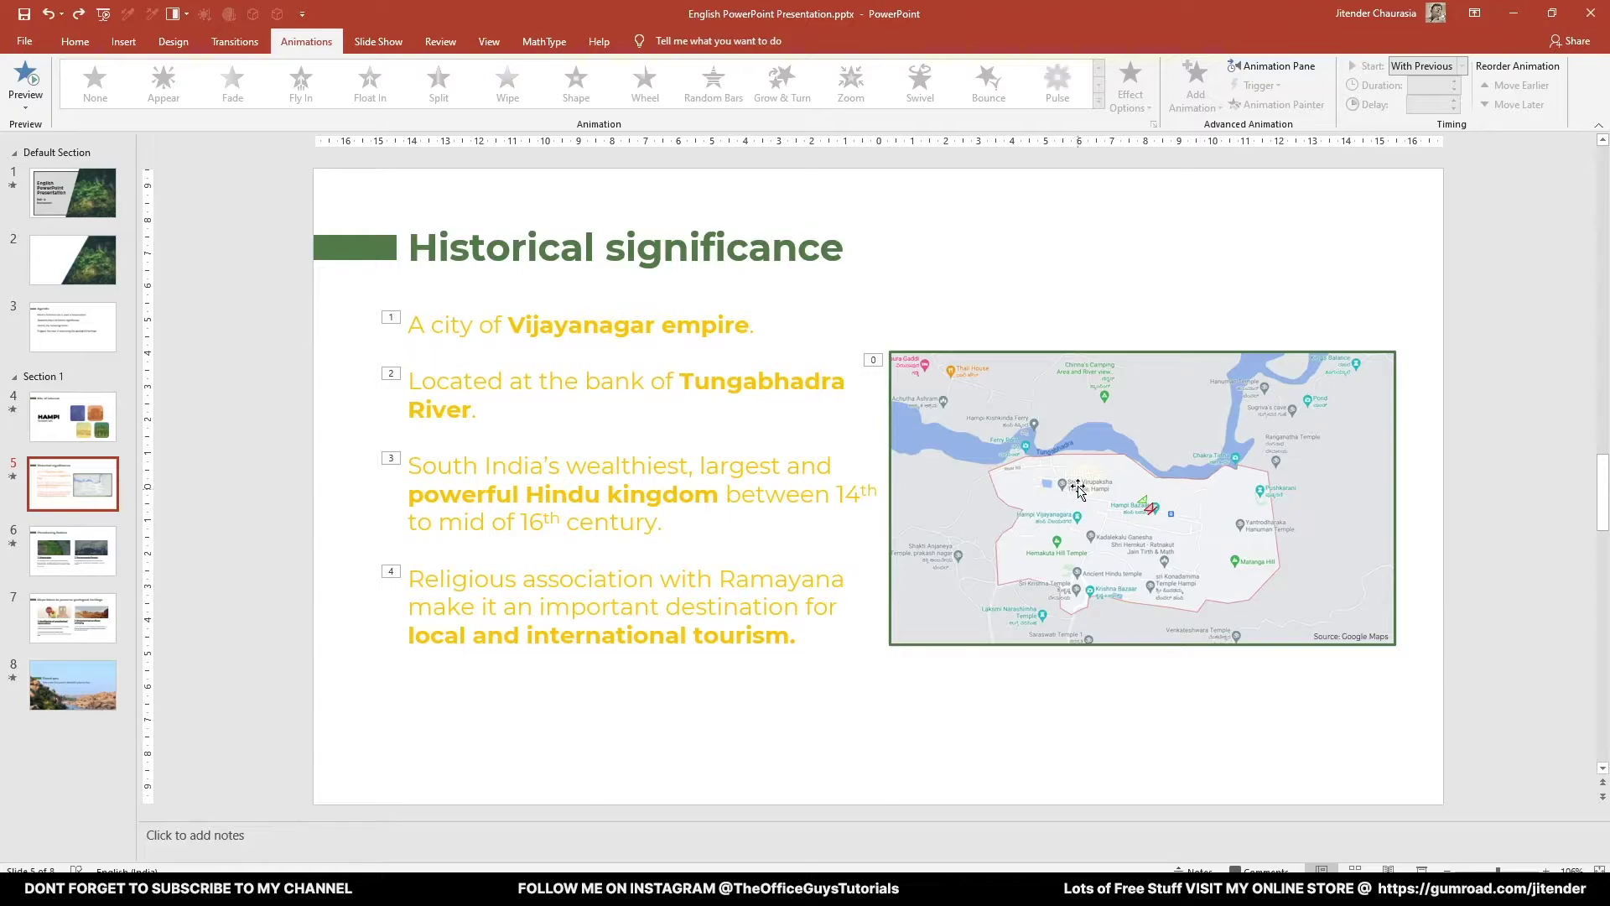
left_click(1133, 488)
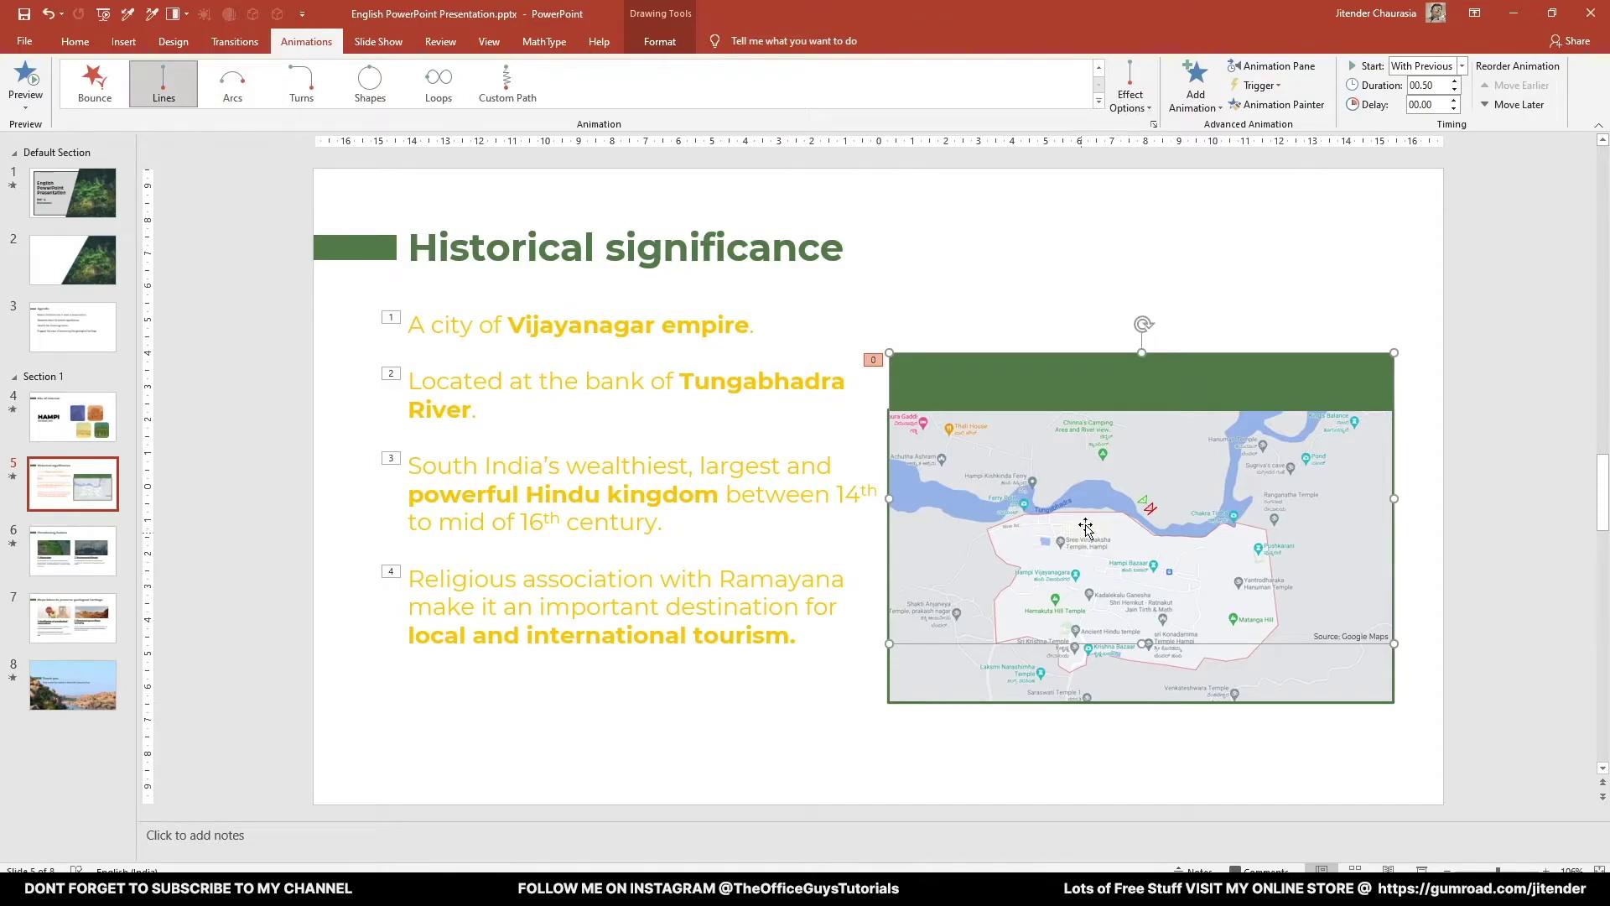
left_click(1300, 716)
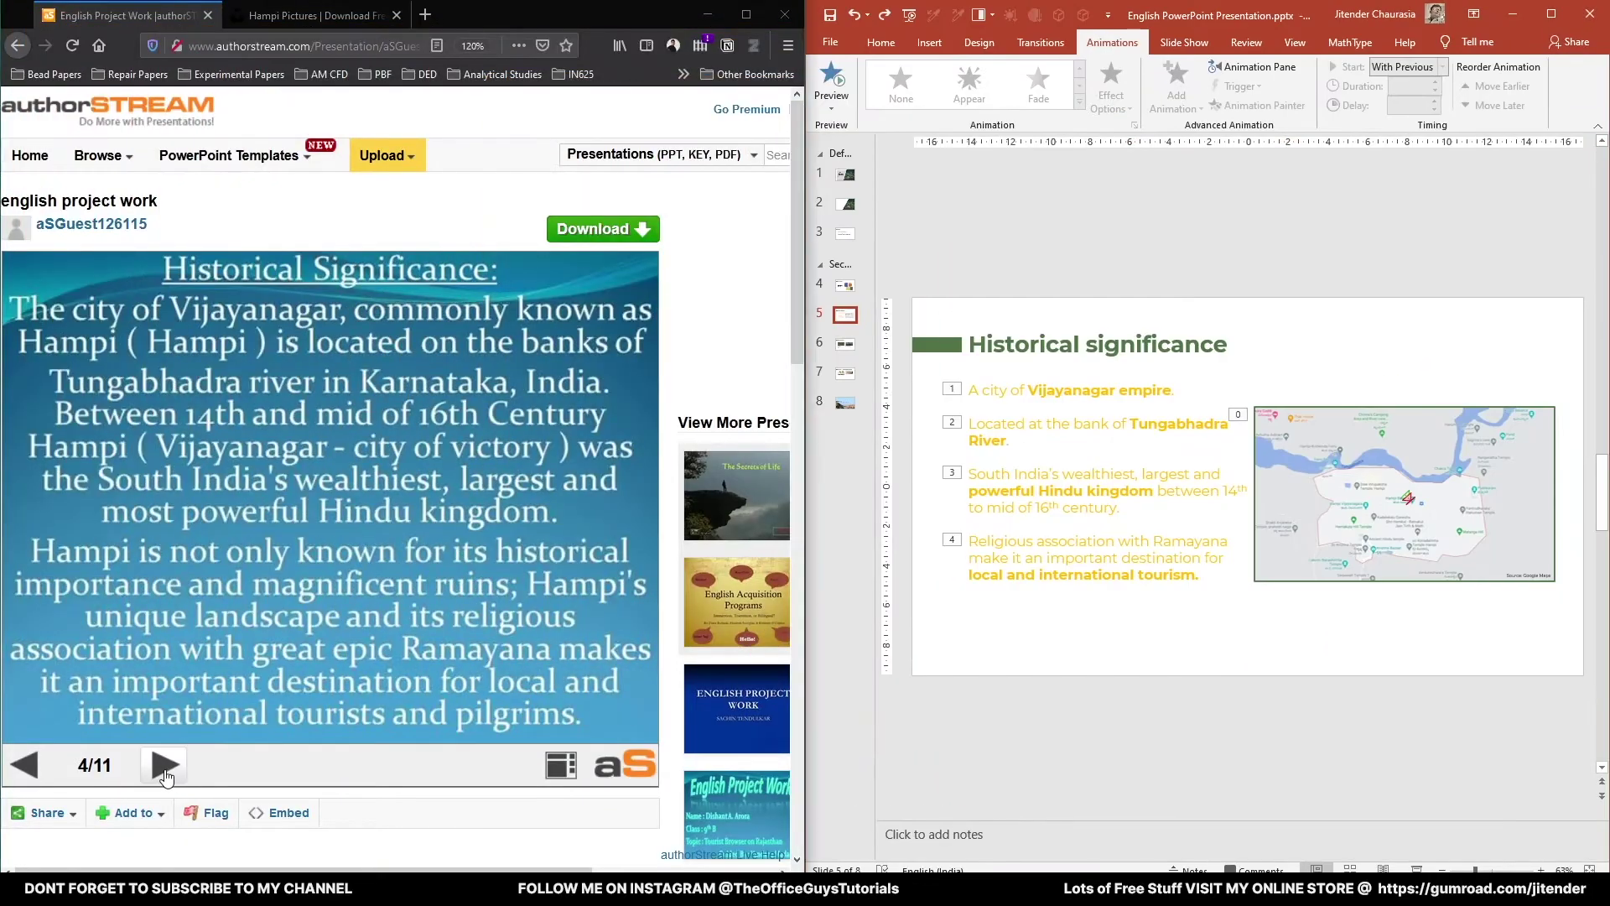
Step authorSTREAM to Threatening Factors slide 7/11 and open PowerPoint slide 6.
left_click(165, 764)
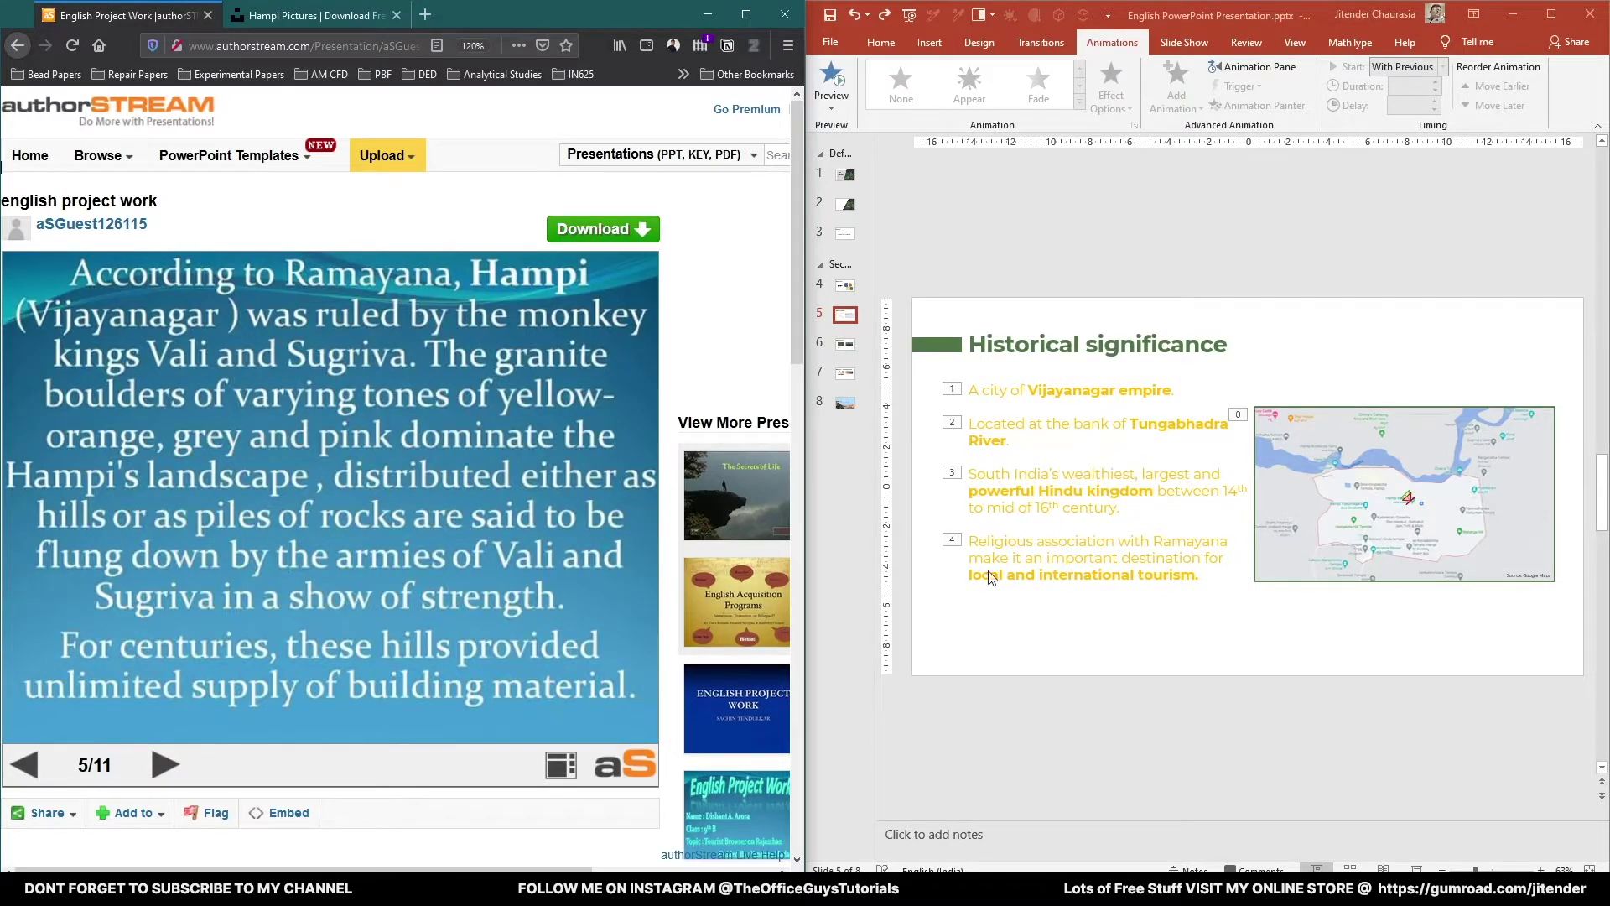
left_click(24, 764)
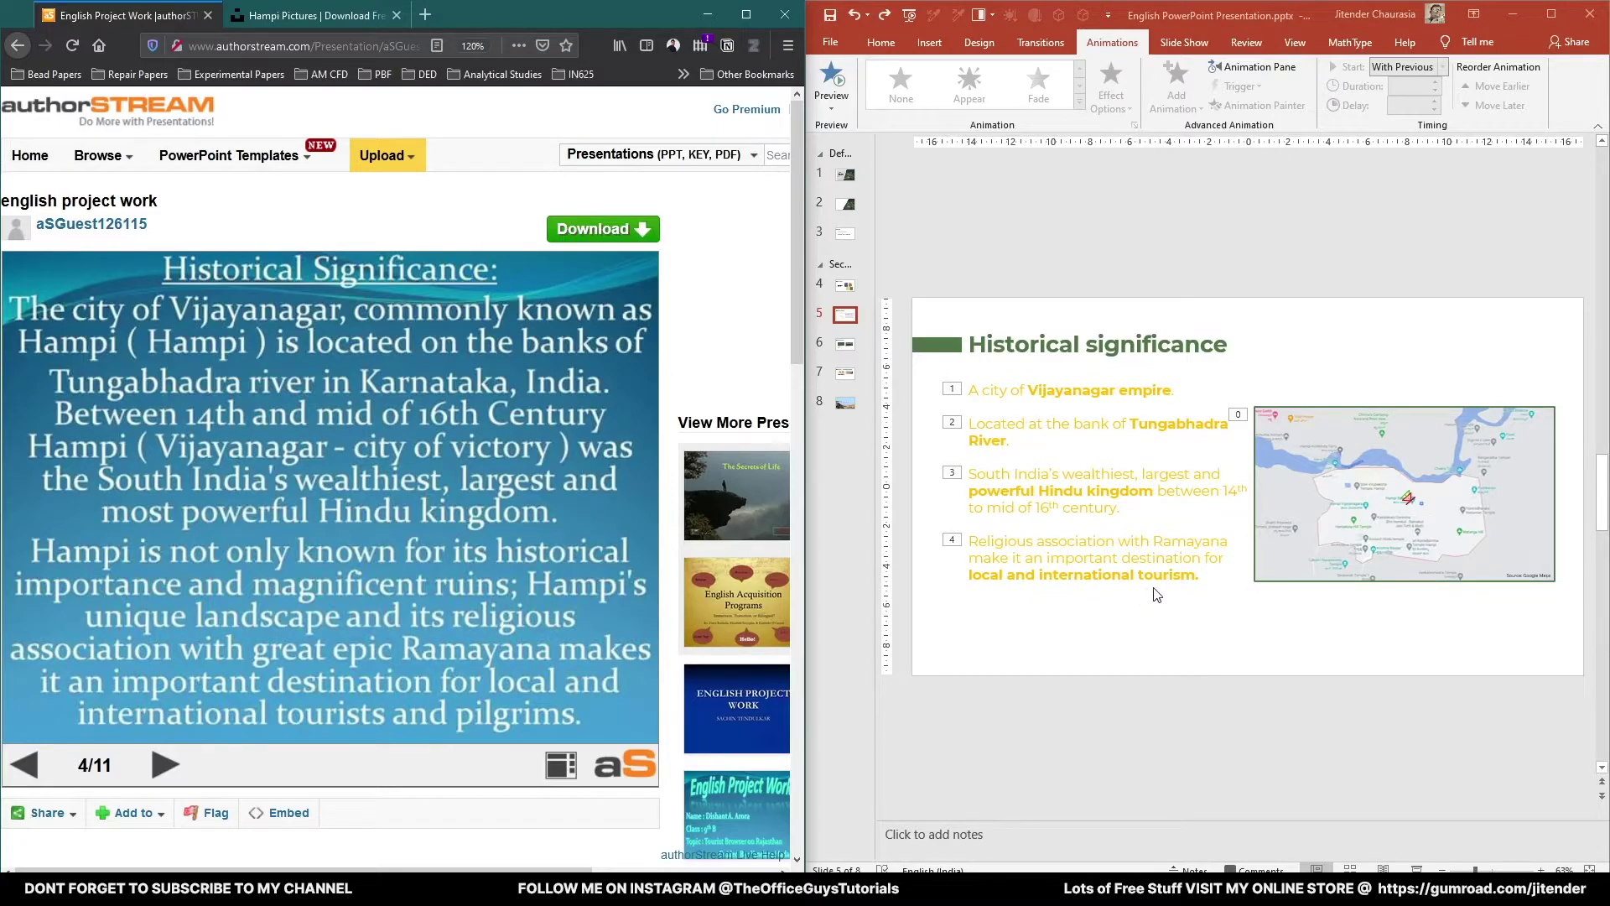
left_click(168, 763)
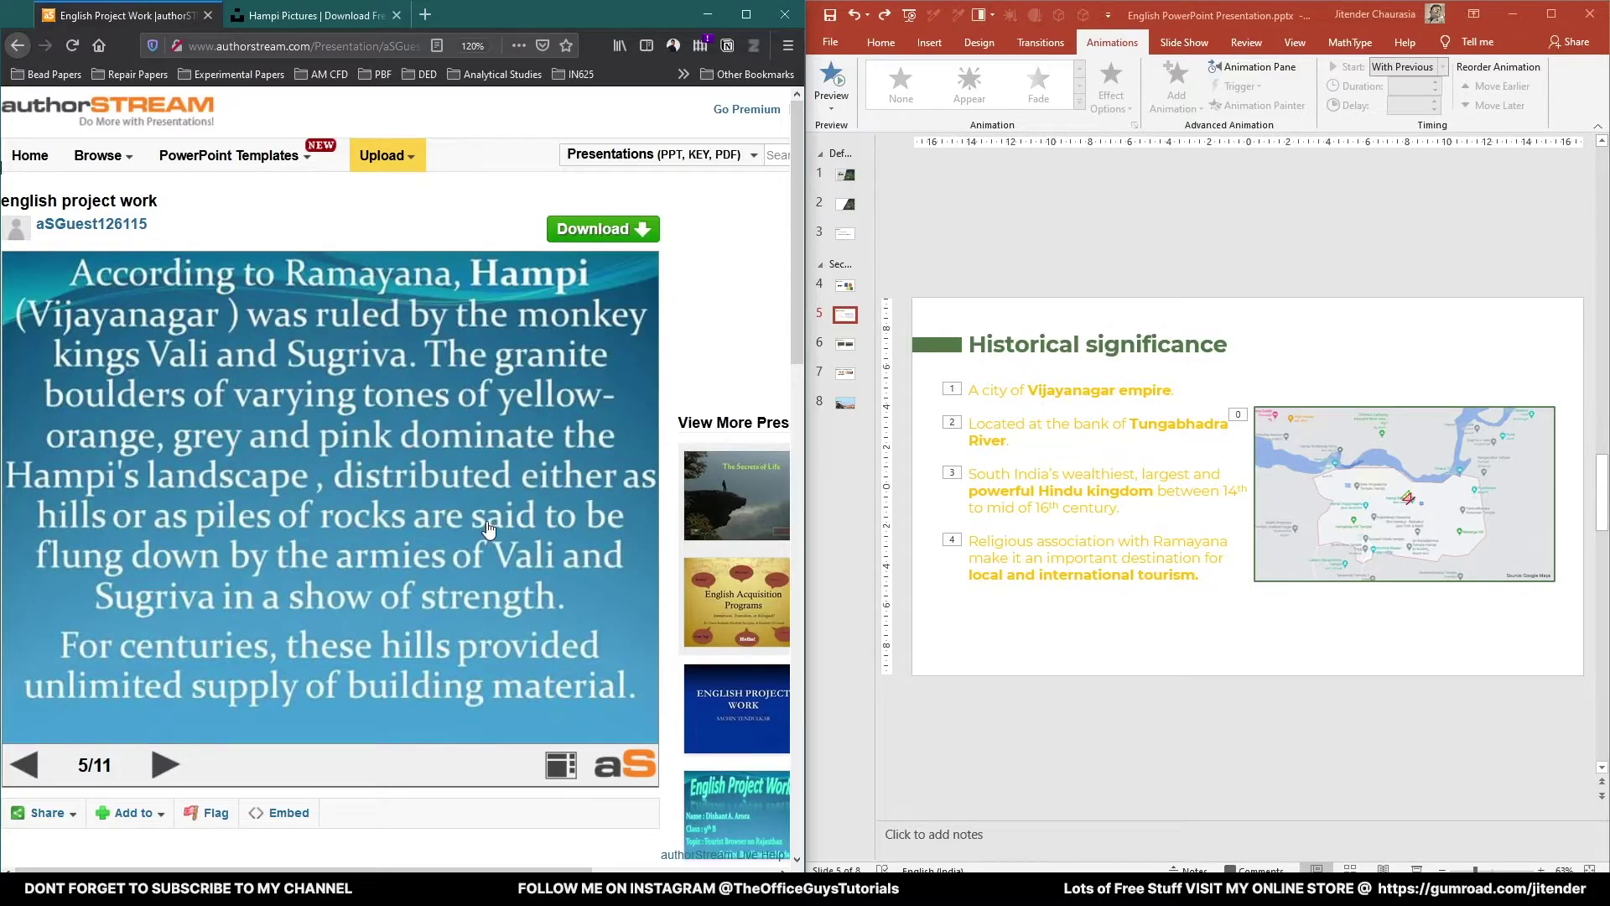
key("Right")
key("Right")
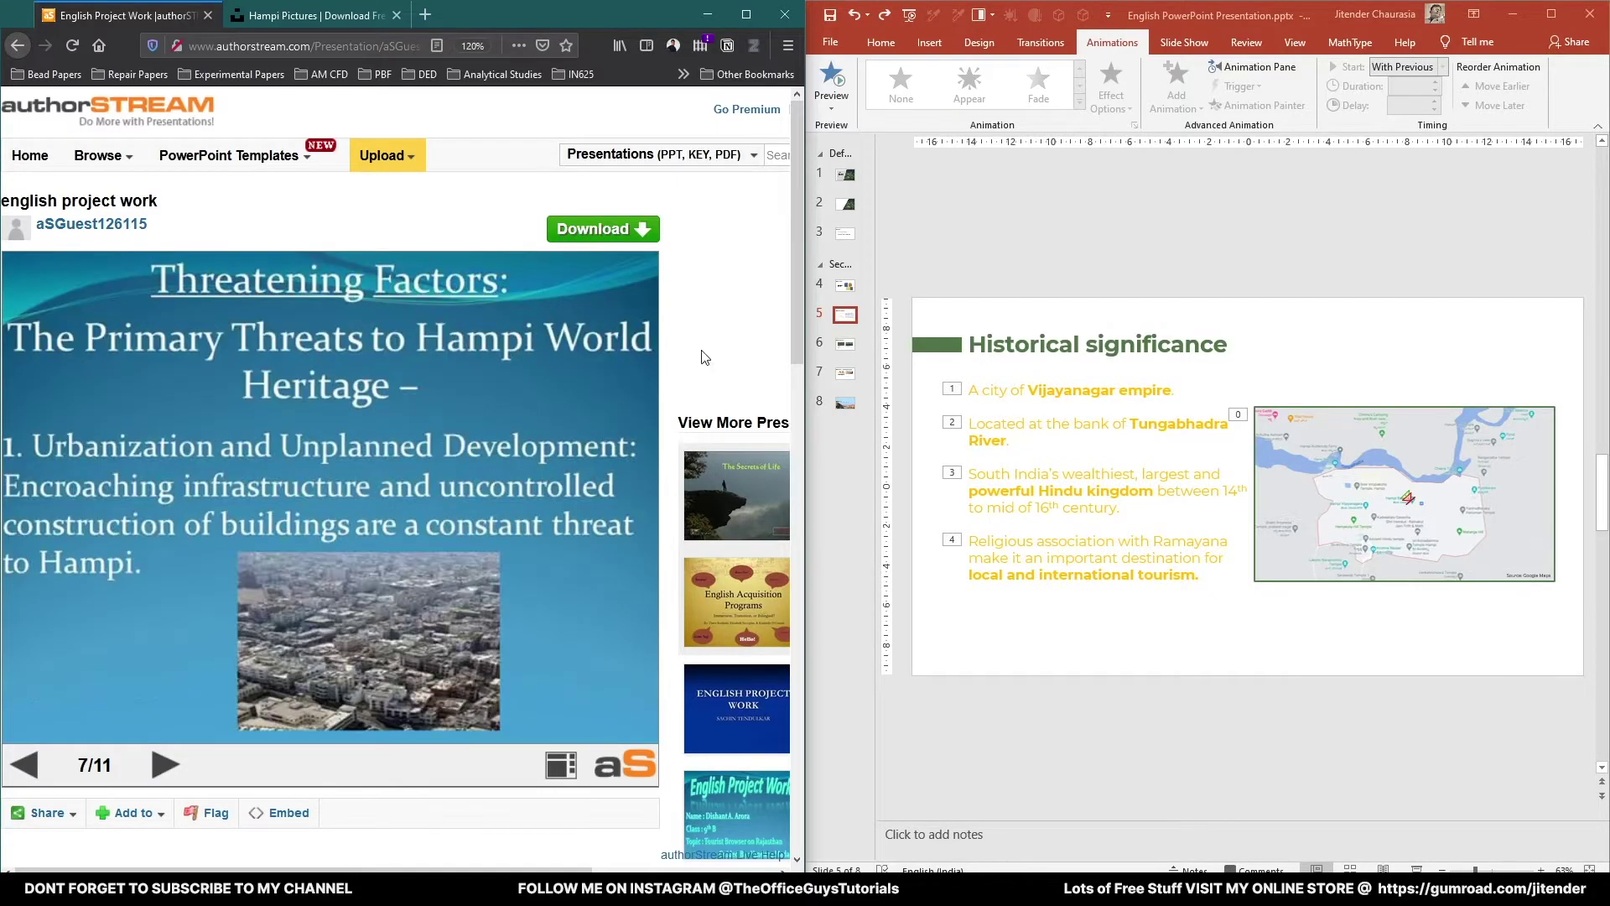
left_click(848, 348)
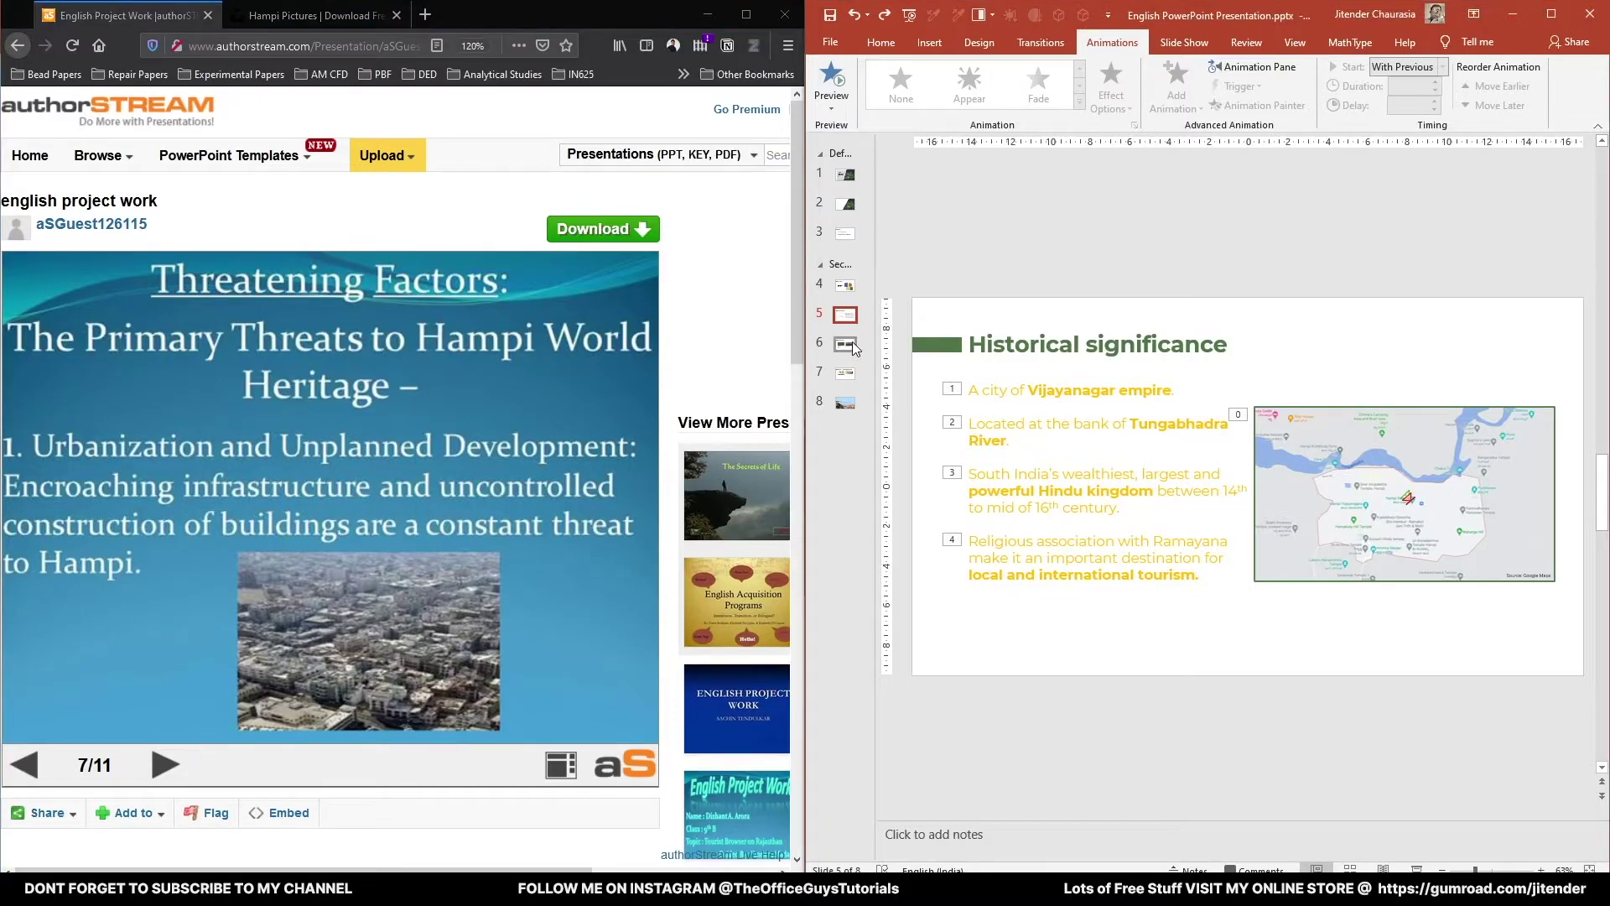
left_click(852, 349)
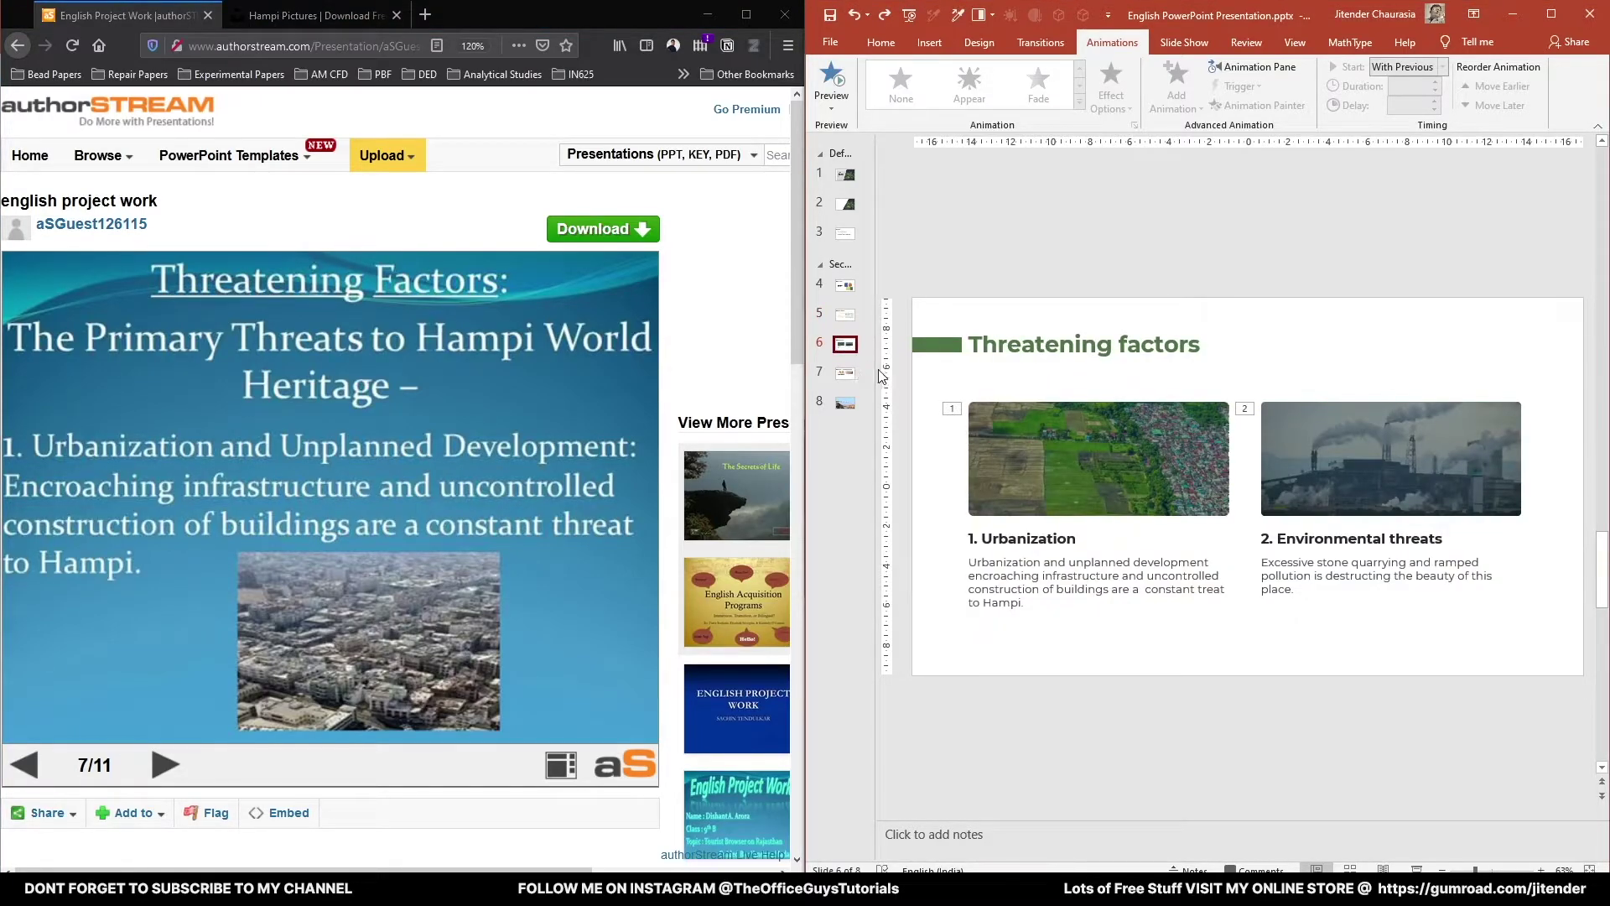
Check authorSTREAM's Environmental Threats slide, go back, then maximize PowerPoint on slide 6.
left_click(165, 765)
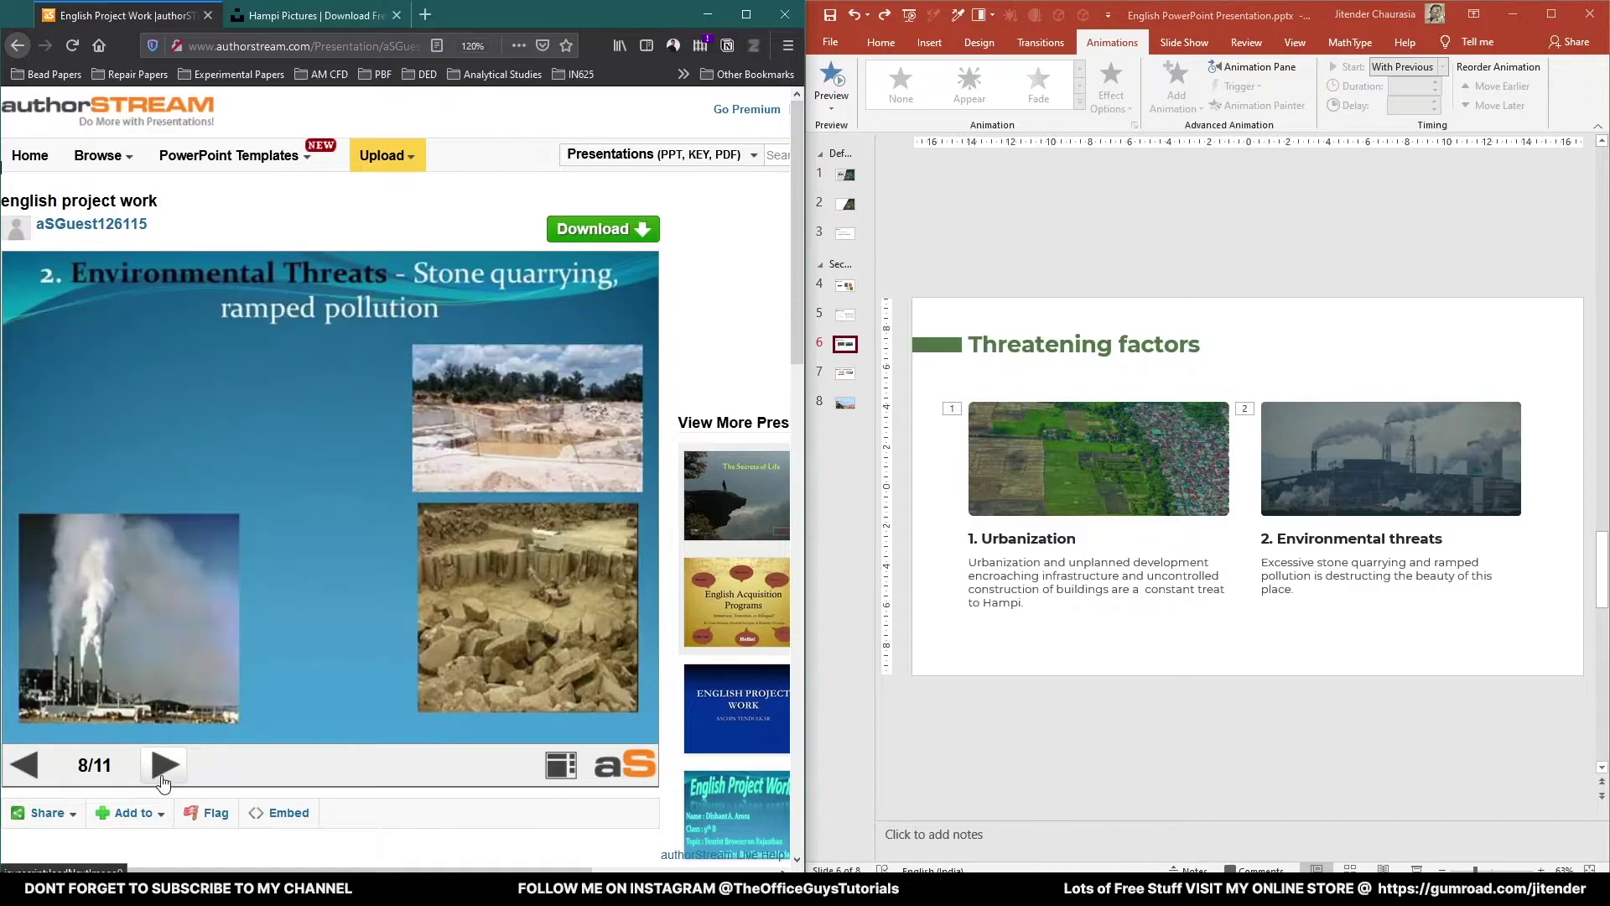
left_click(25, 765)
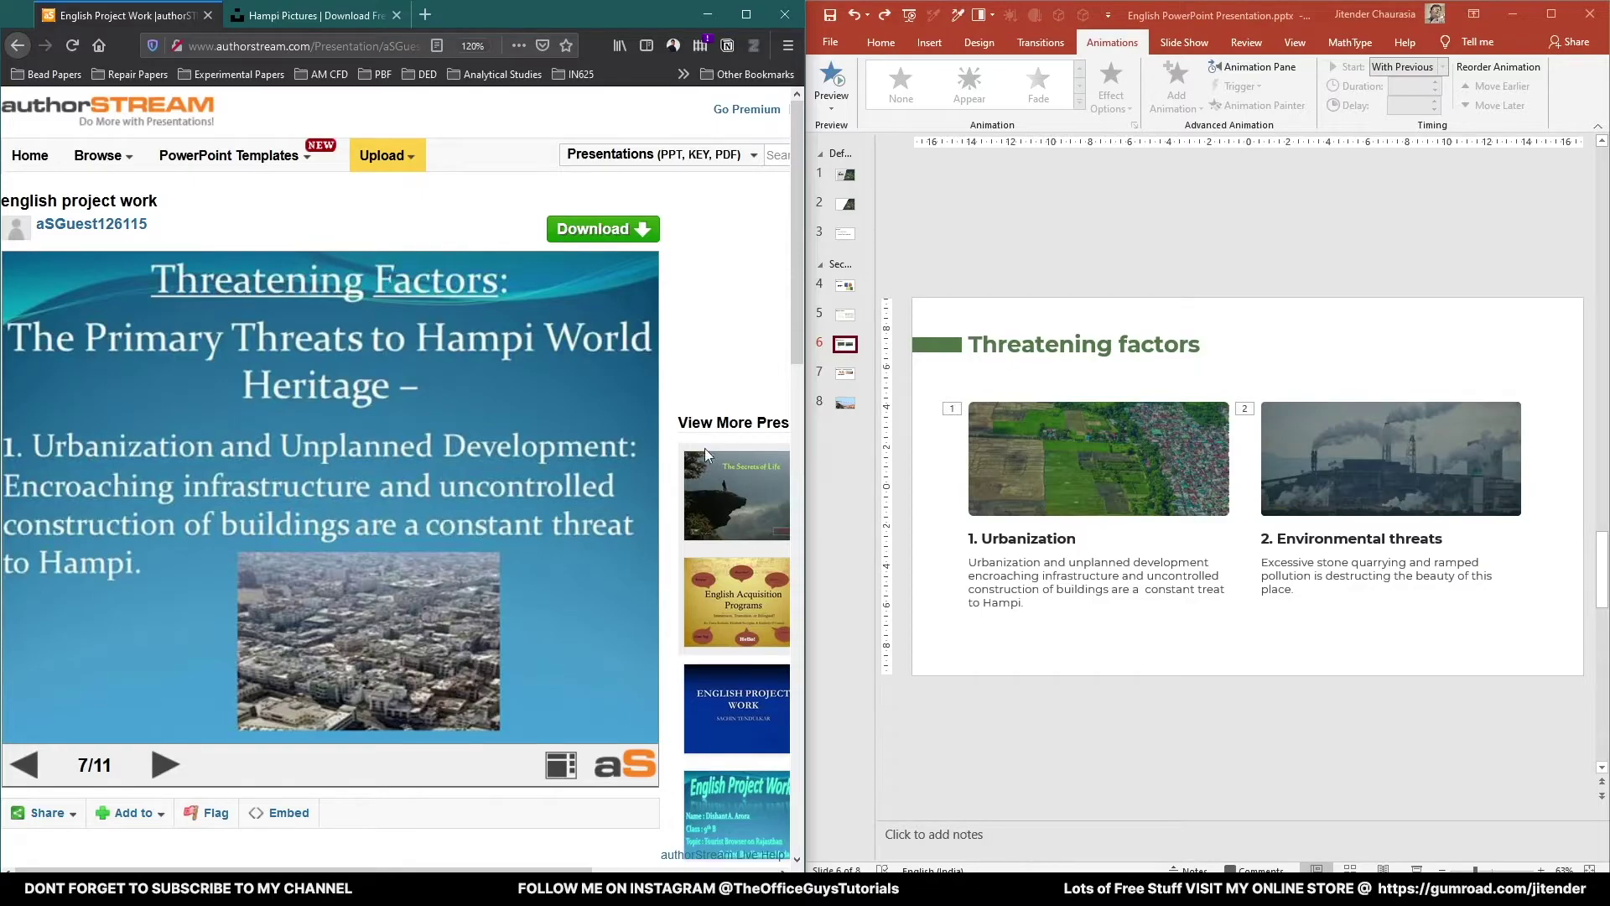
left_click(1105, 587)
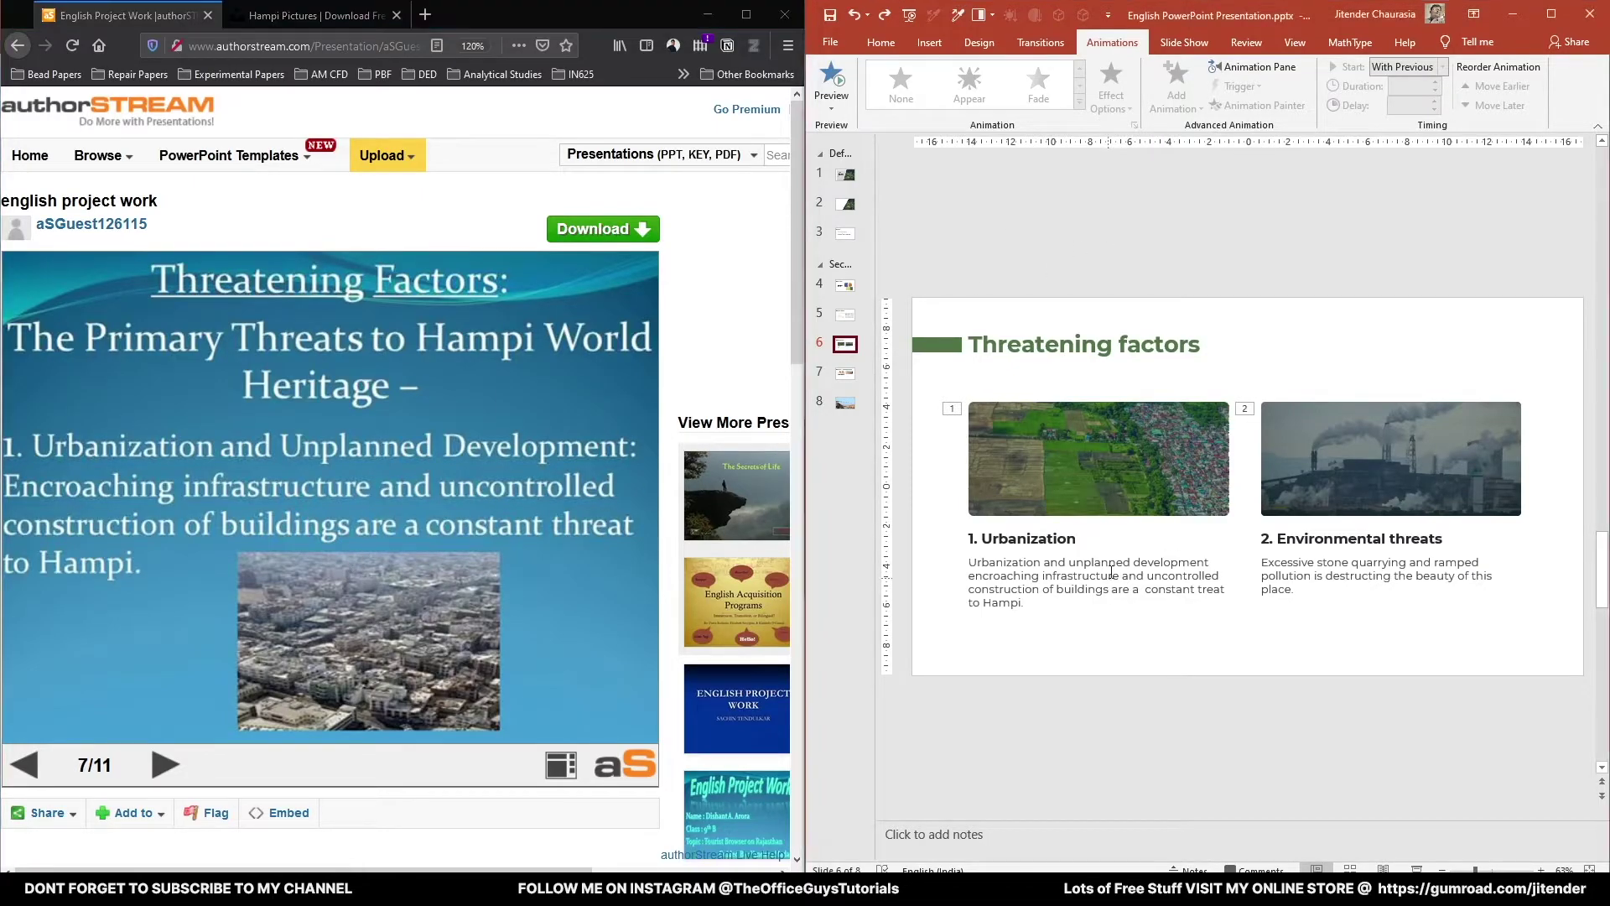
left_click(1552, 15)
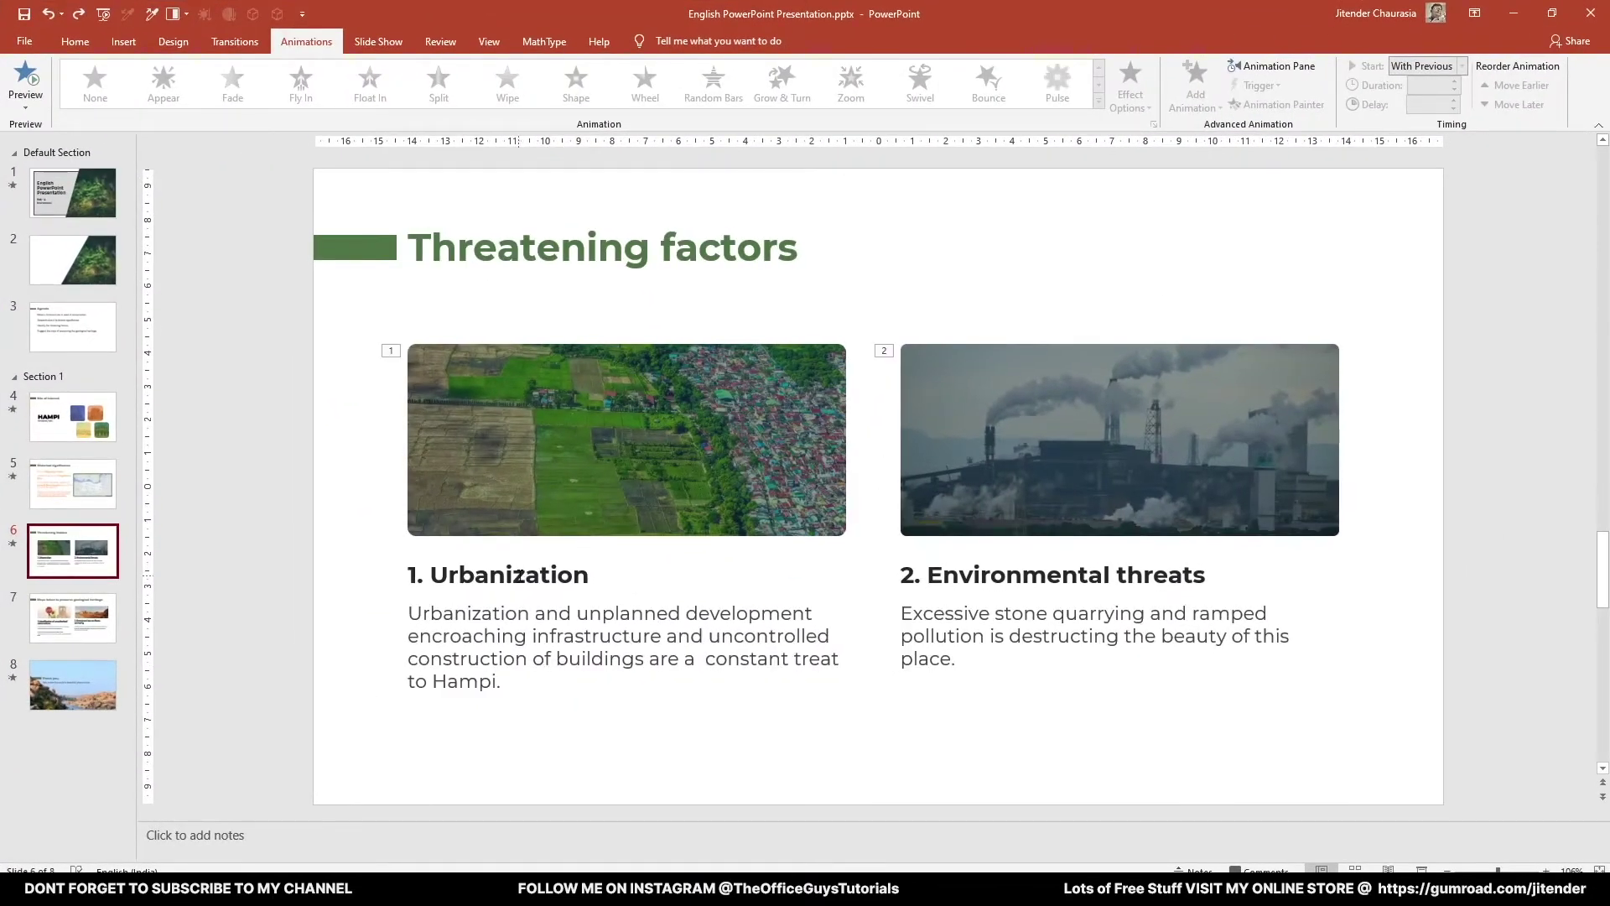
Inspect the 1. Urbanization heading and description boxes, then snap PowerPoint to the right half.
left_click(516, 625)
left_click(539, 576)
left_click(499, 659)
left_click(504, 578)
triple_click(501, 579)
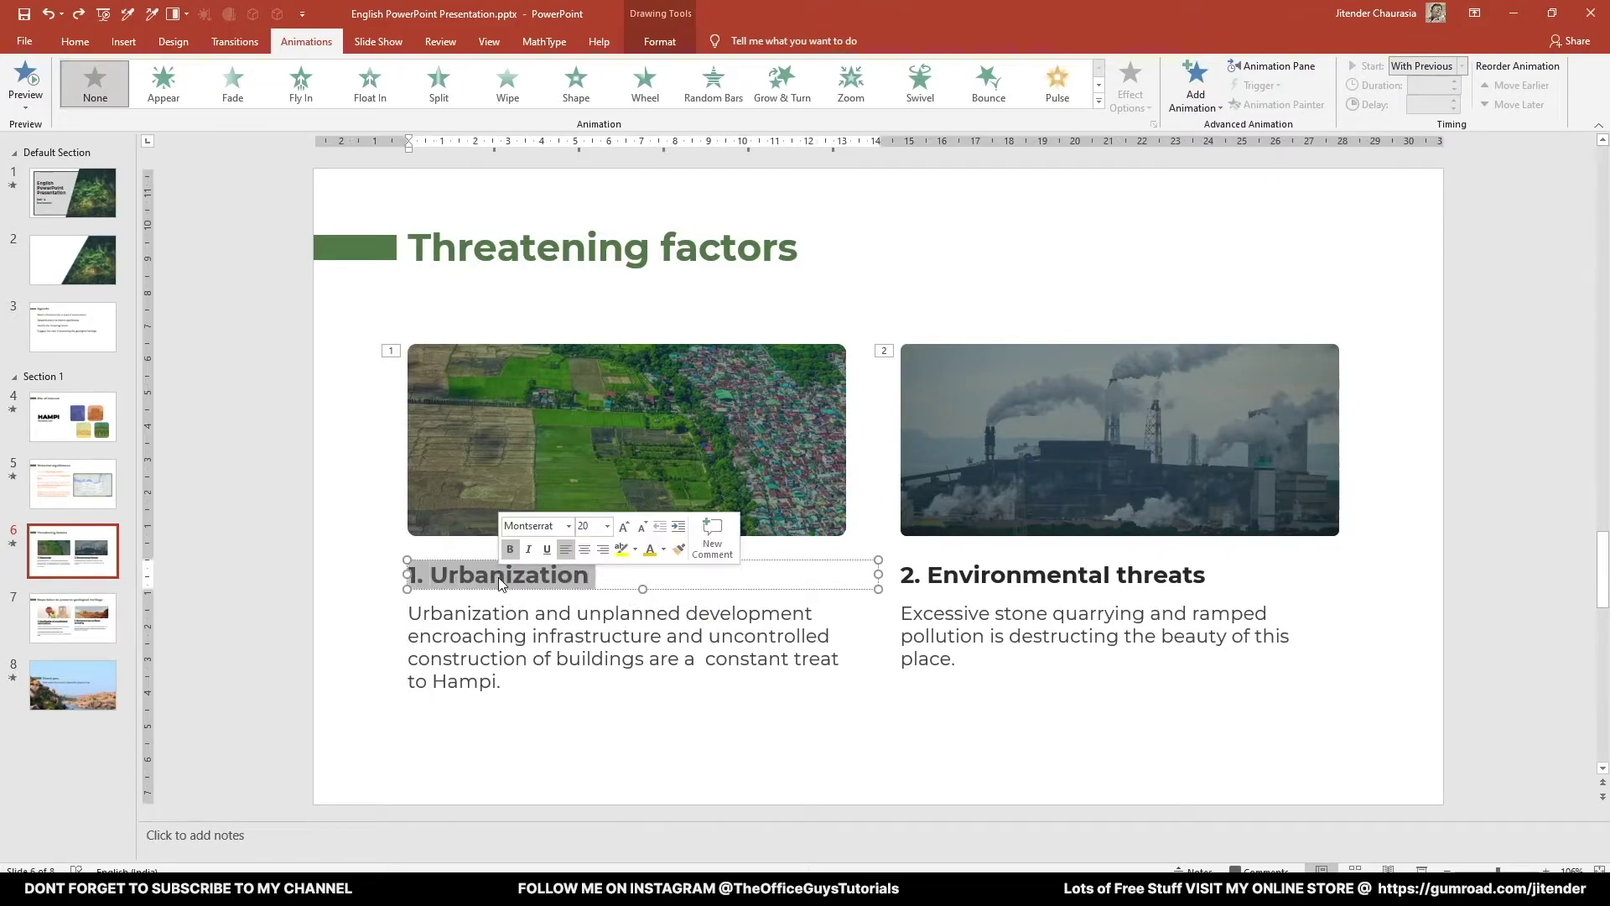
left_click(527, 635)
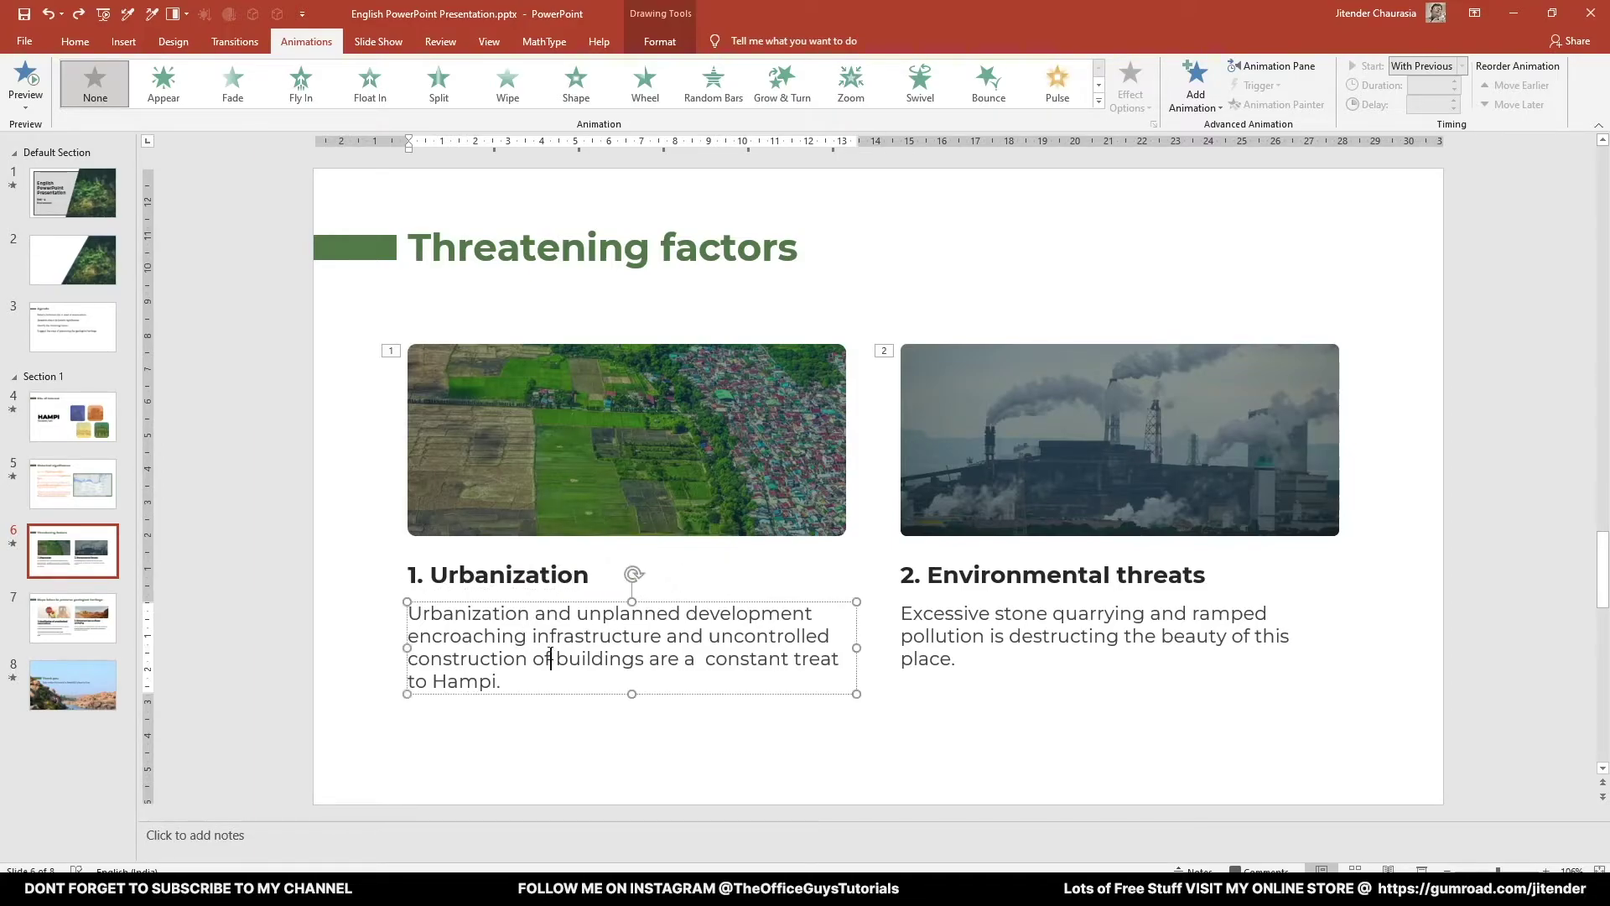
left_click(567, 572)
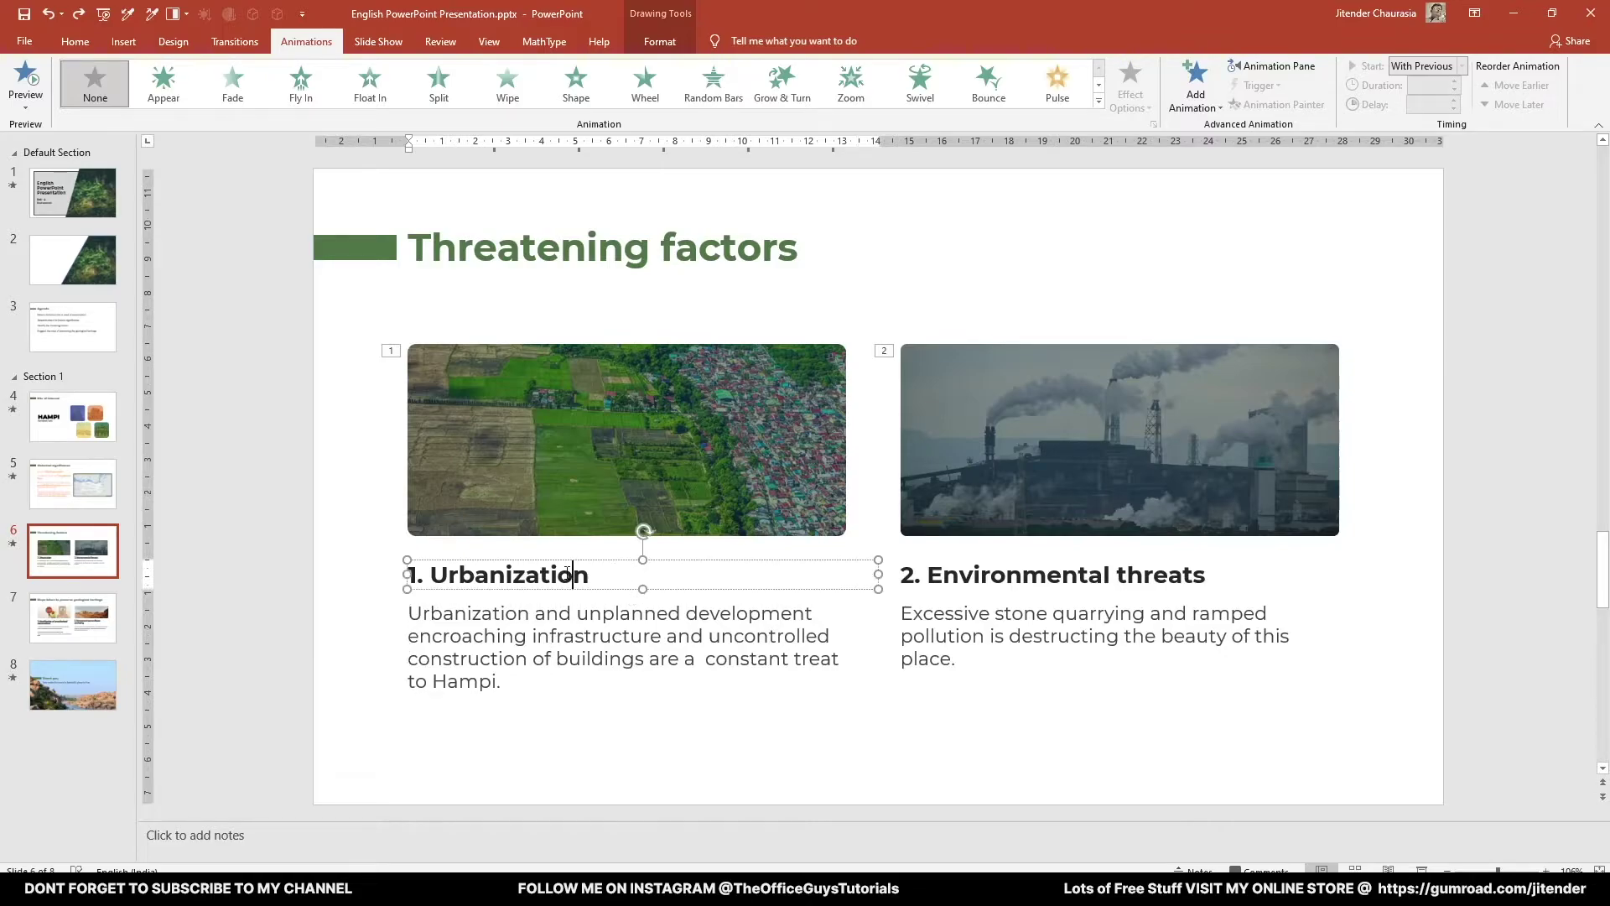
left_click(592, 619)
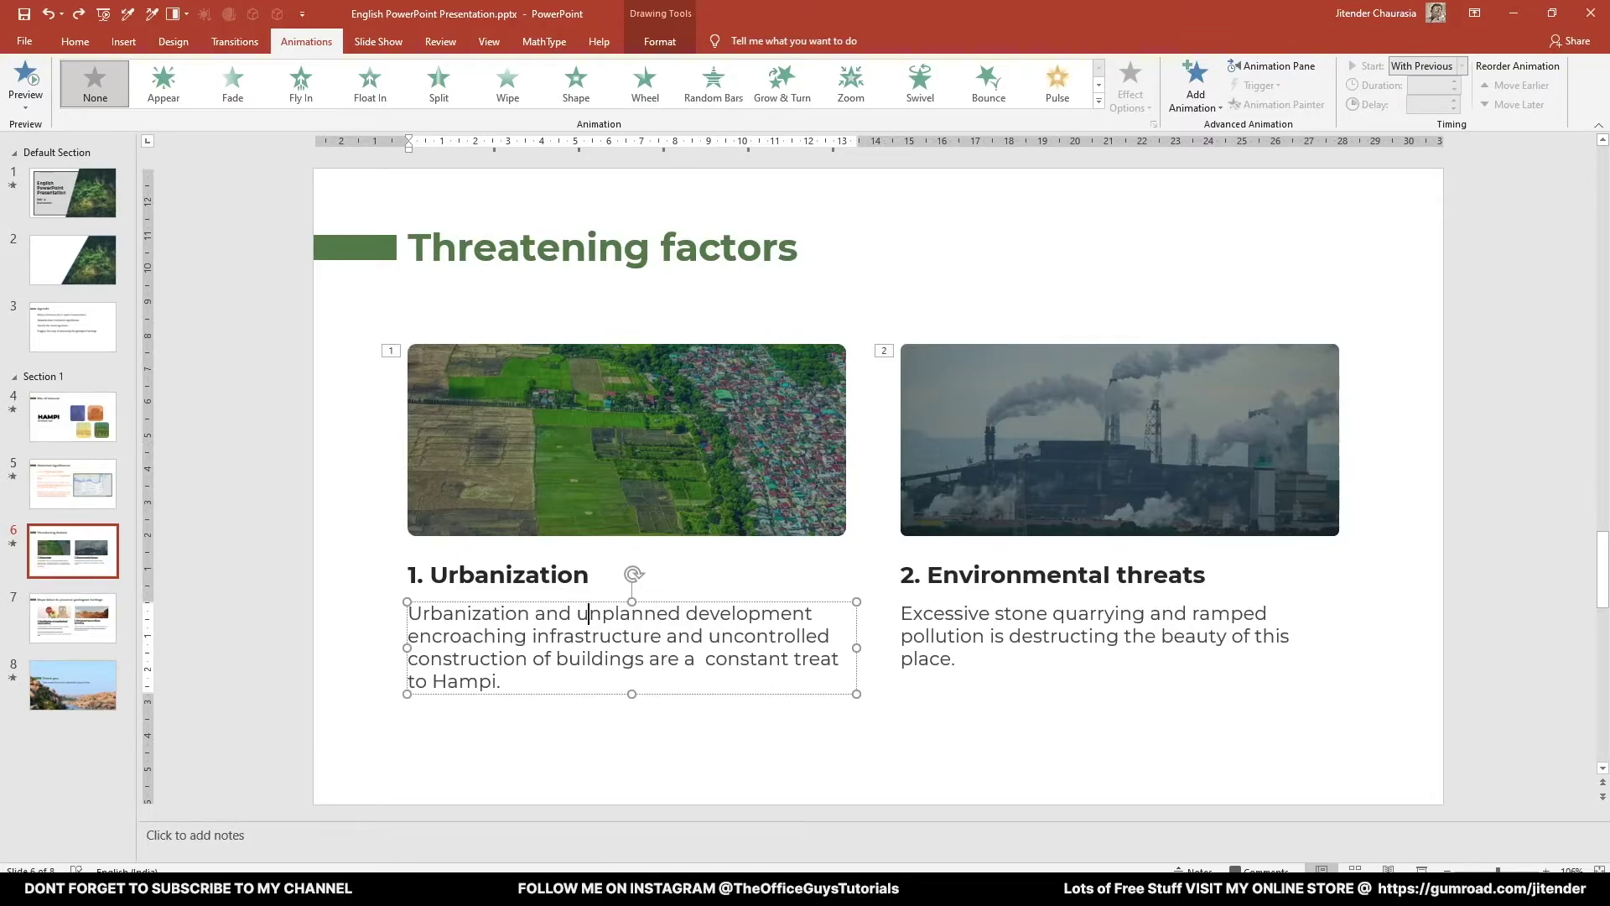
left_click_drag(726, 12, 1606, 419)
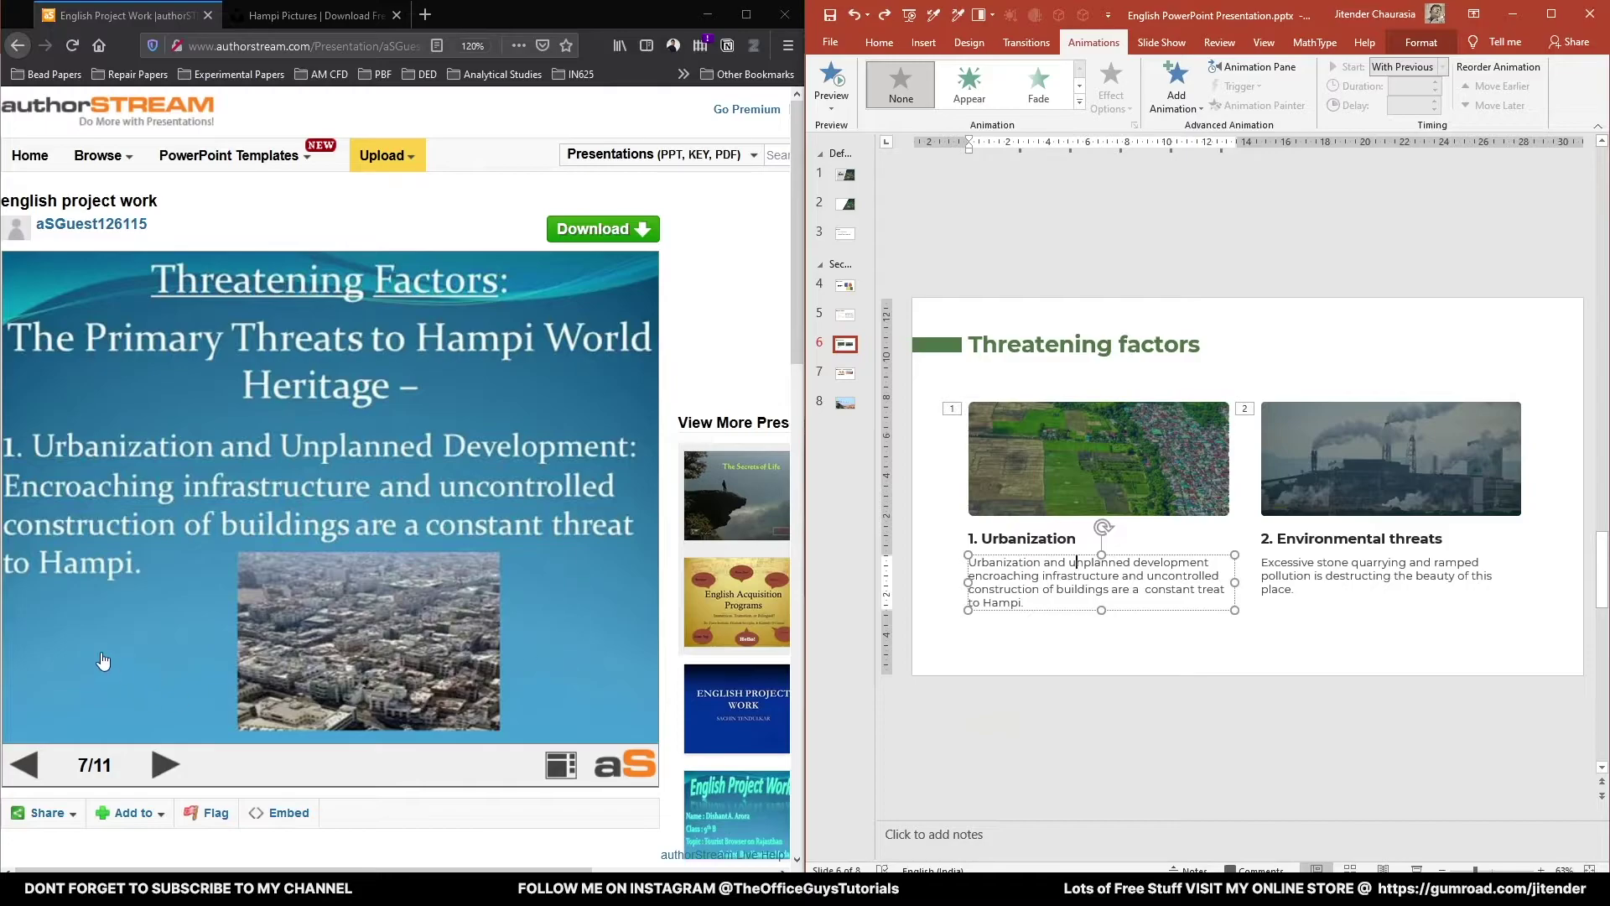
View authorSTREAM's Environmental Threats slide, return to Urbanization, and maximize PowerPoint again.
left_click(166, 764)
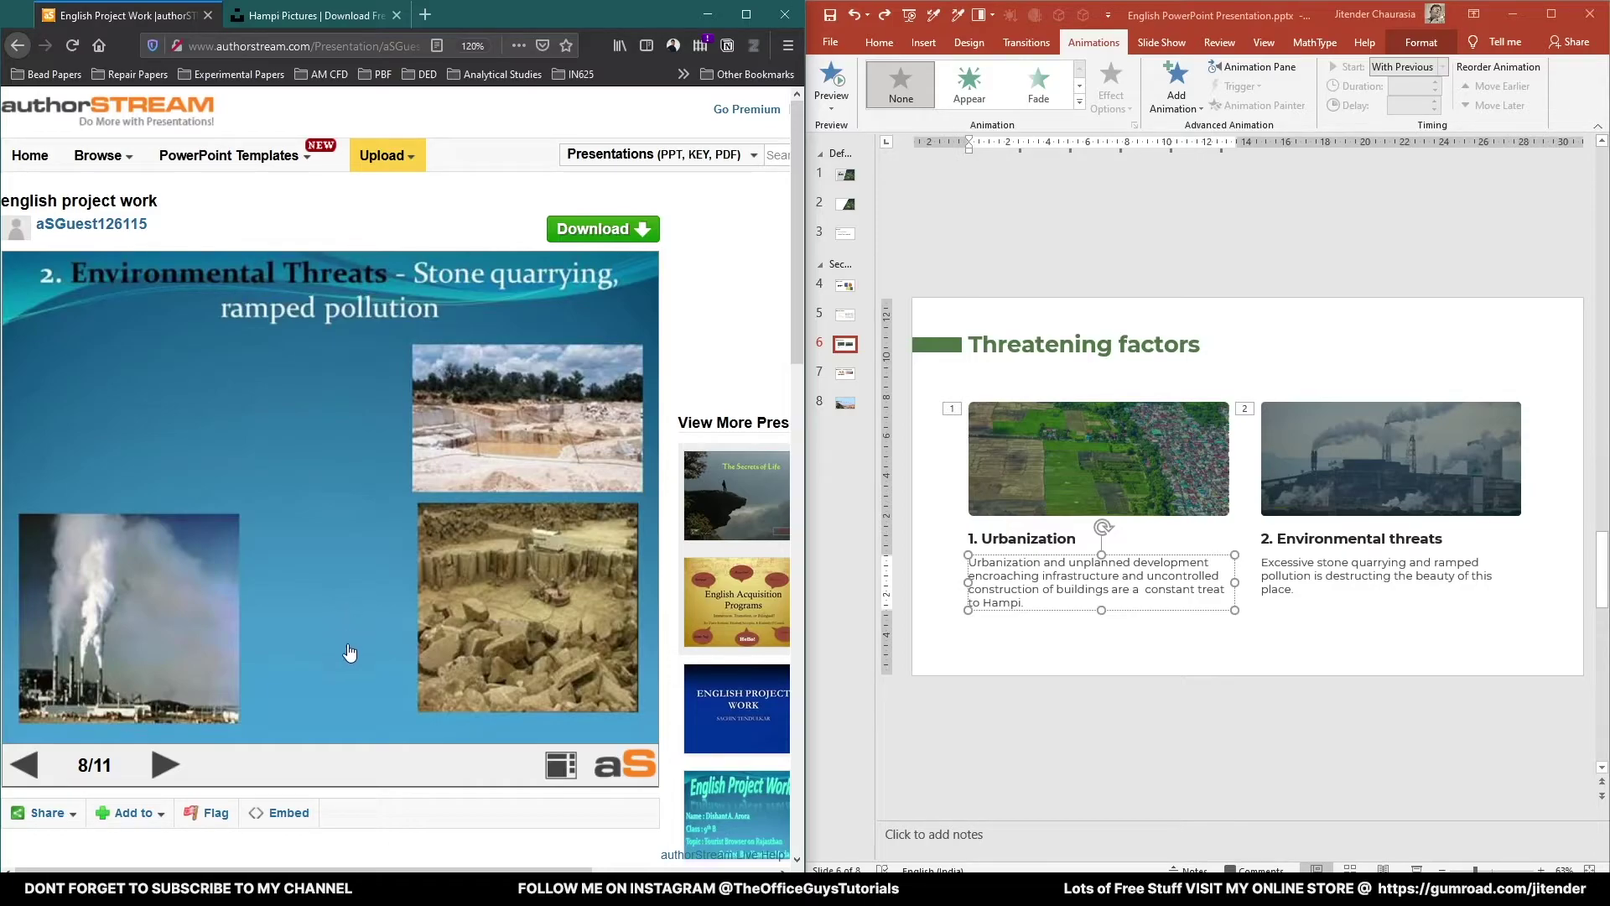
left_click(23, 764)
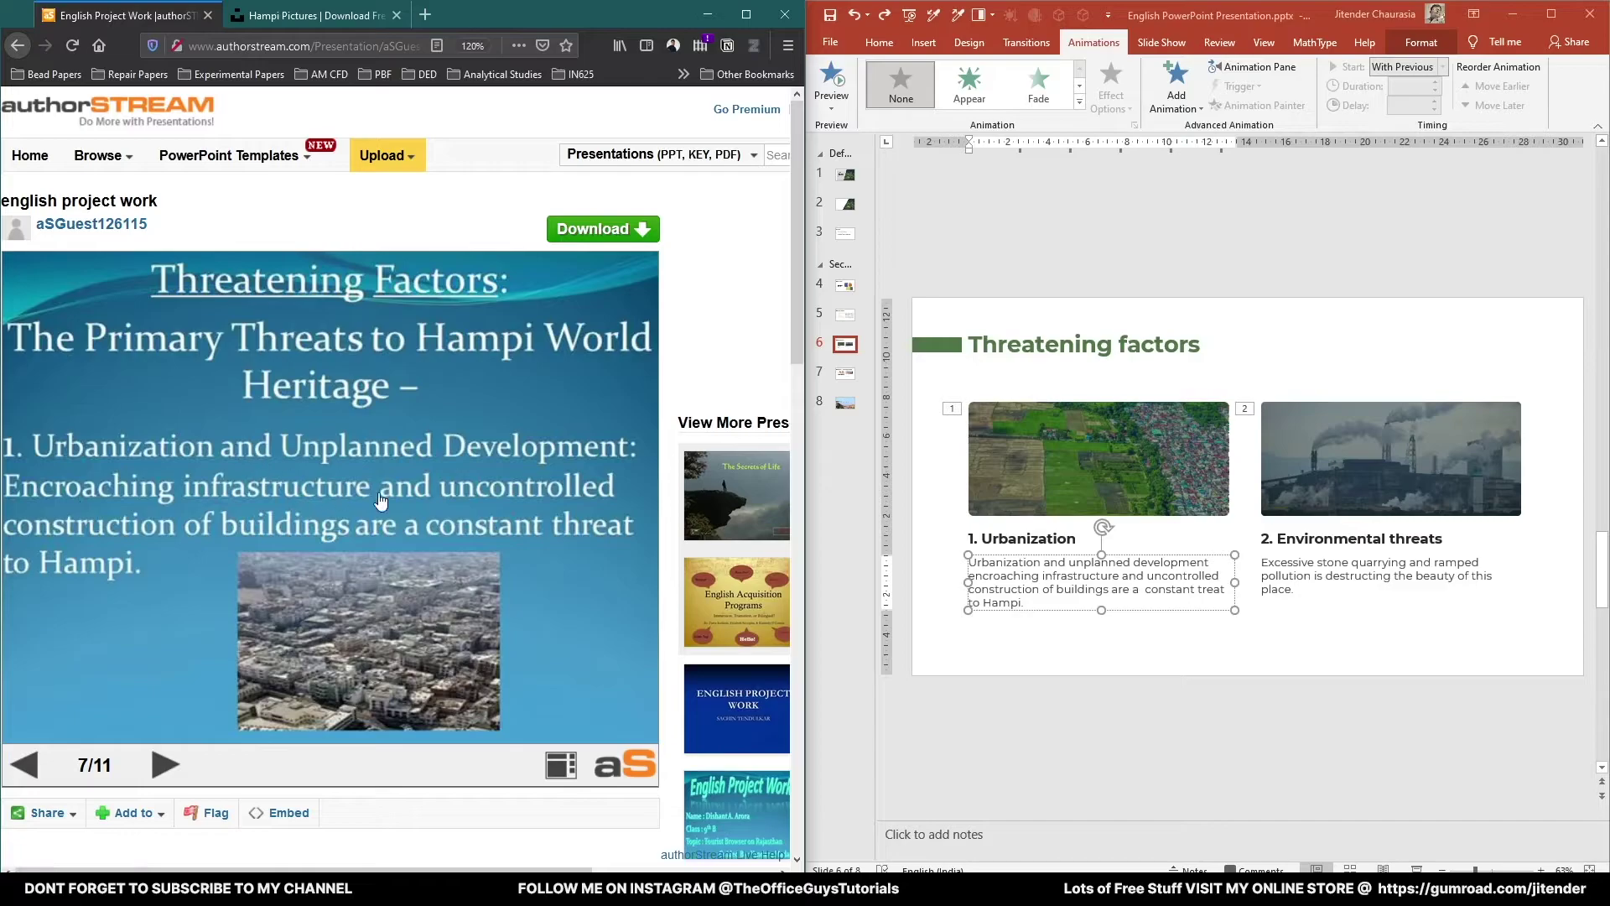
left_click(1555, 18)
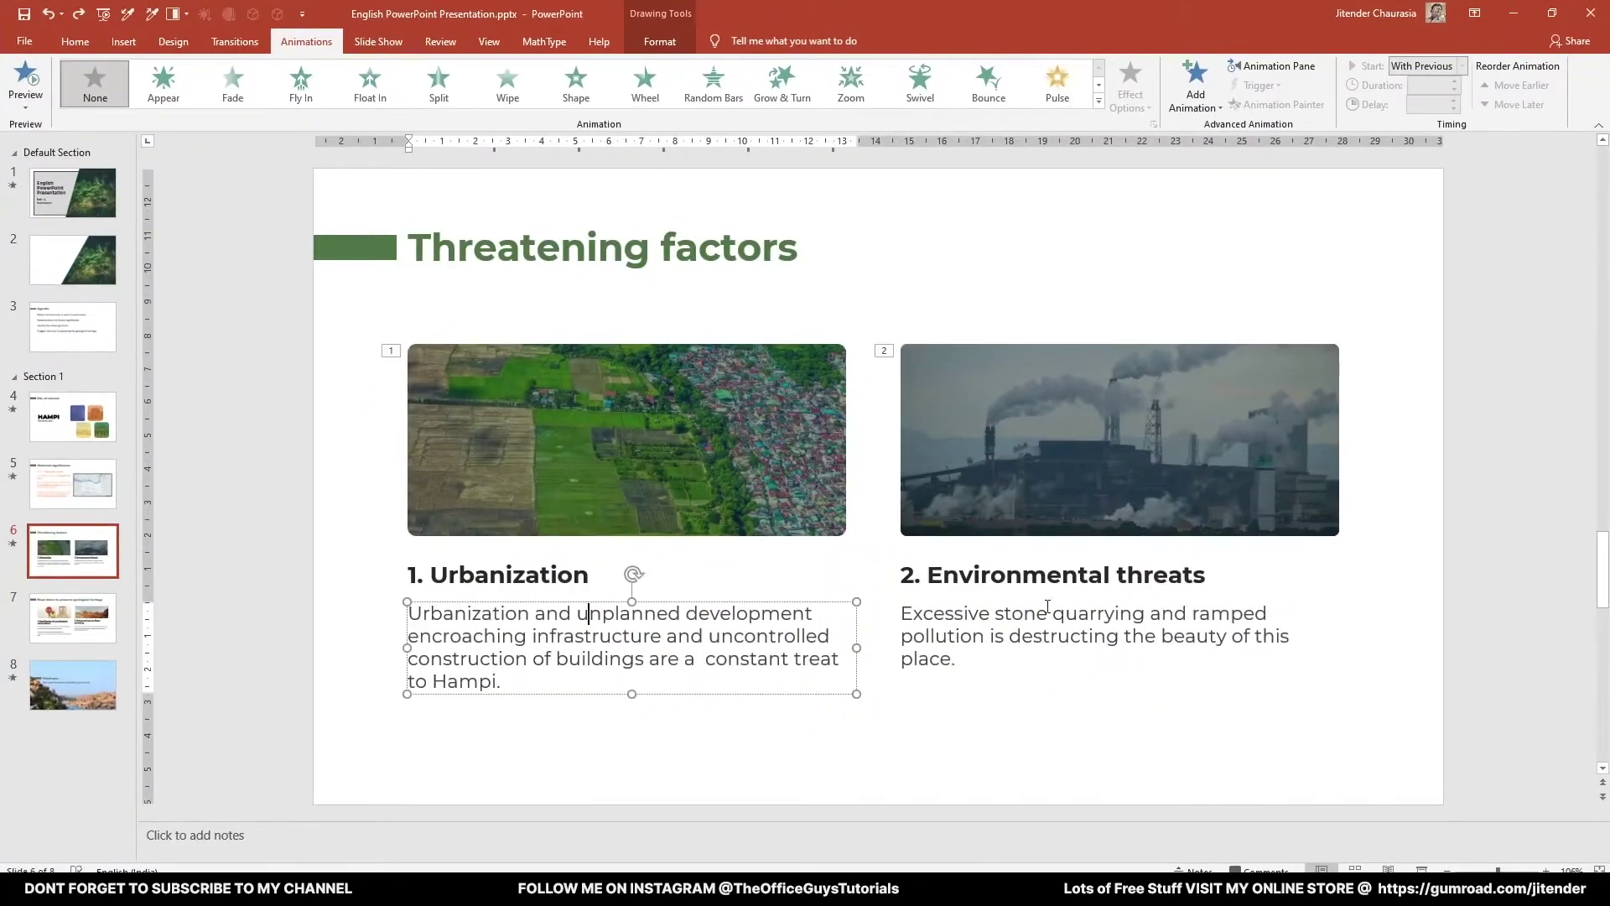
Snap the Urbanization photo back into alignment and give it a Wipe animation.
left_click(1042, 636)
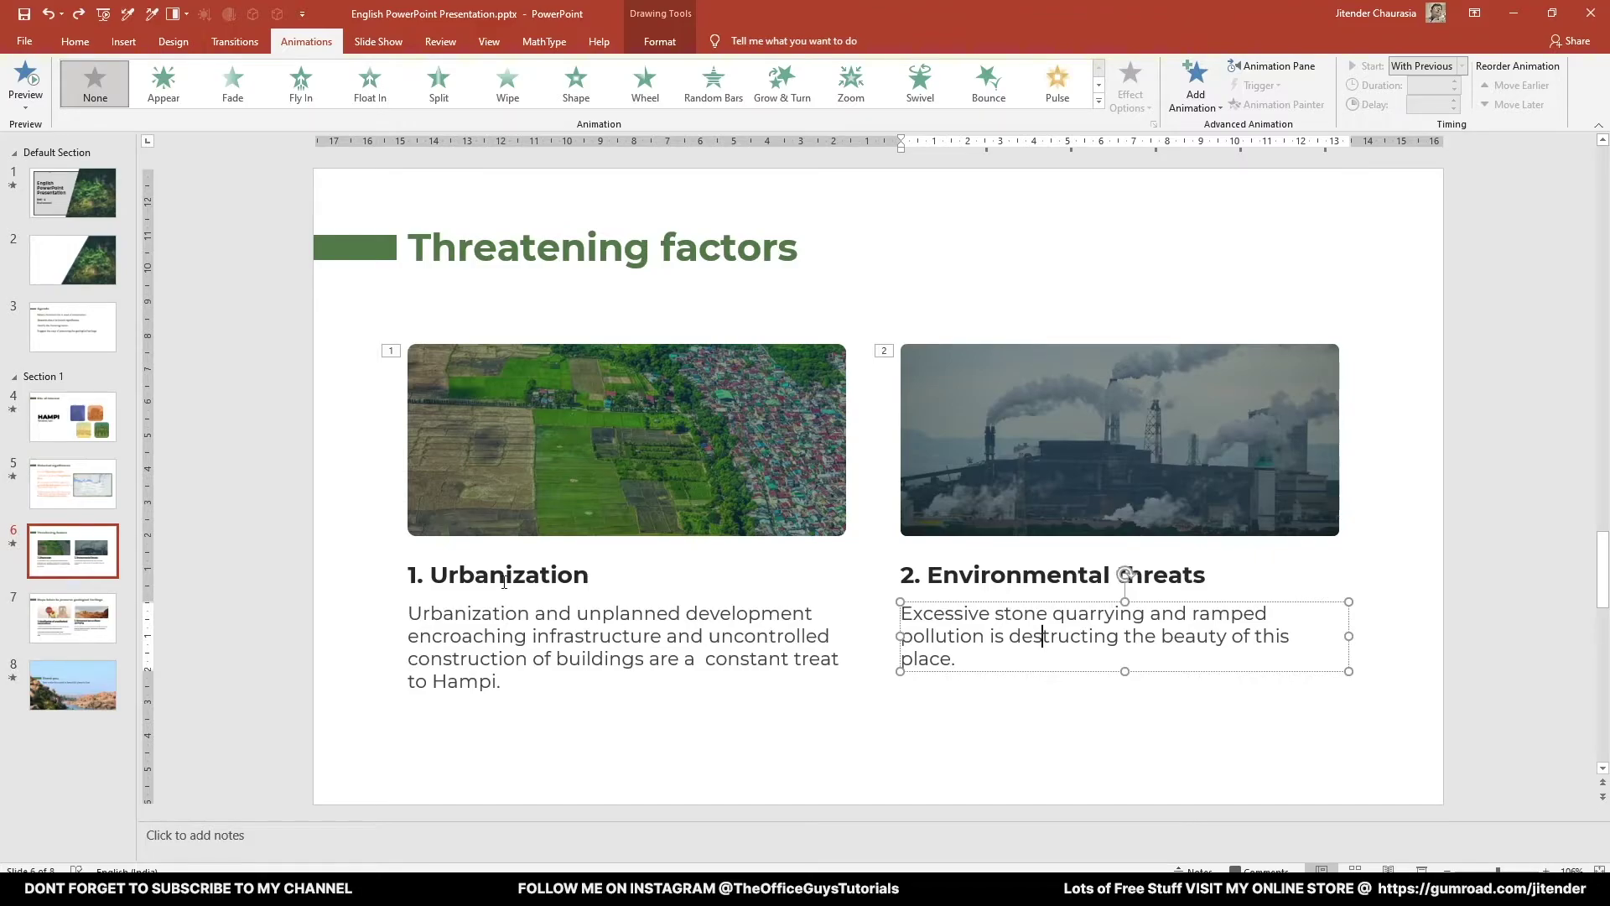
left_click(1022, 575)
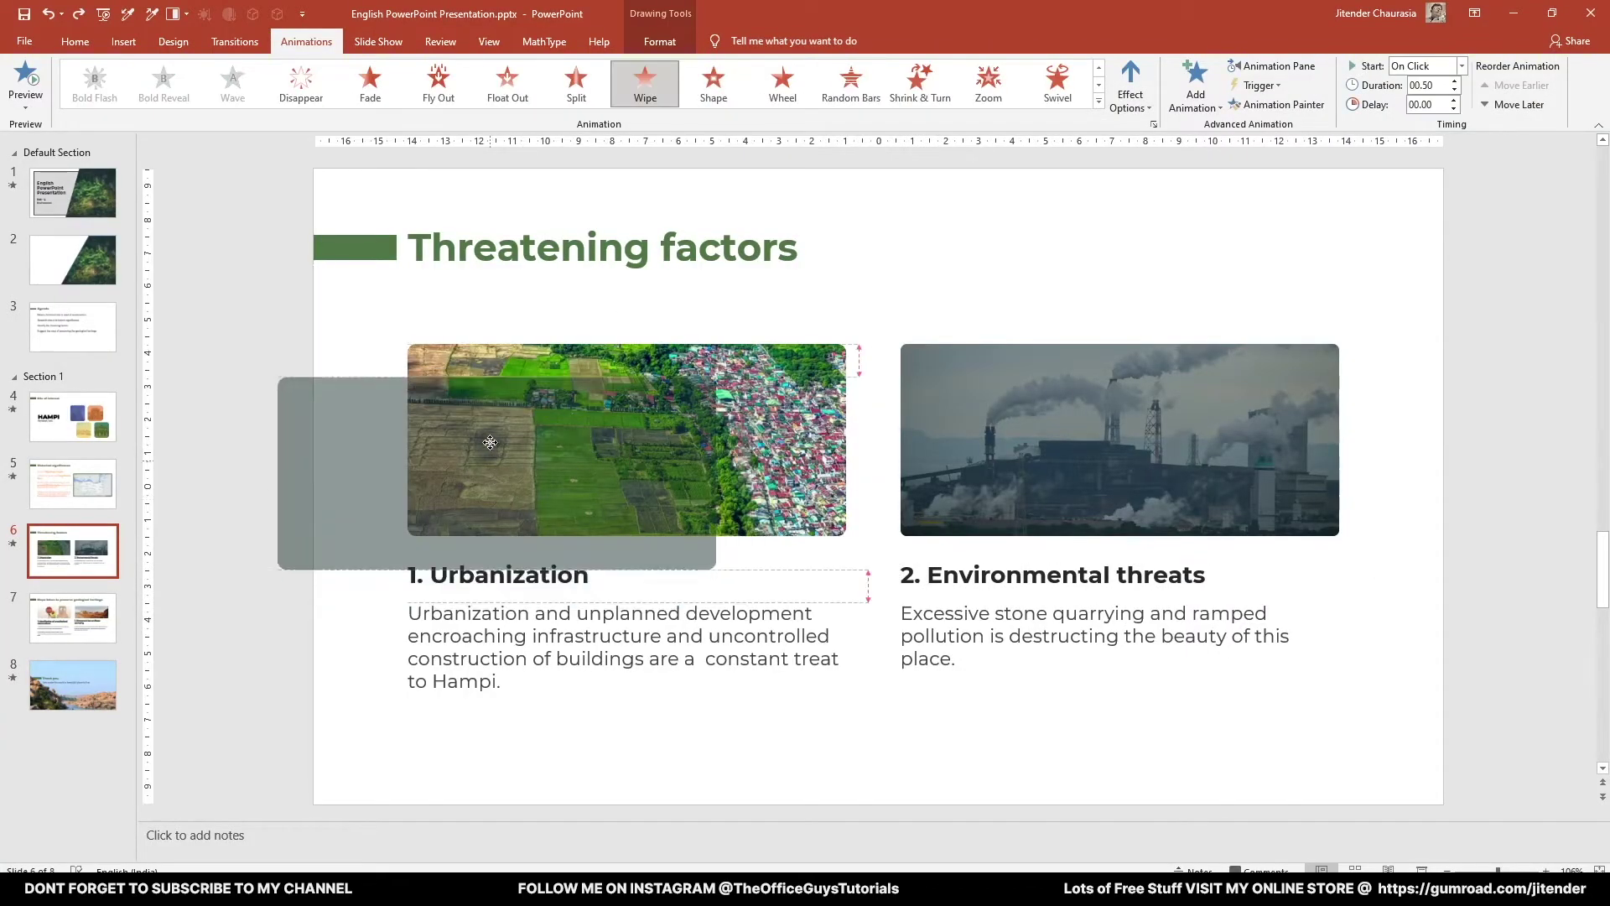
left_click_drag(608, 390, 579, 411)
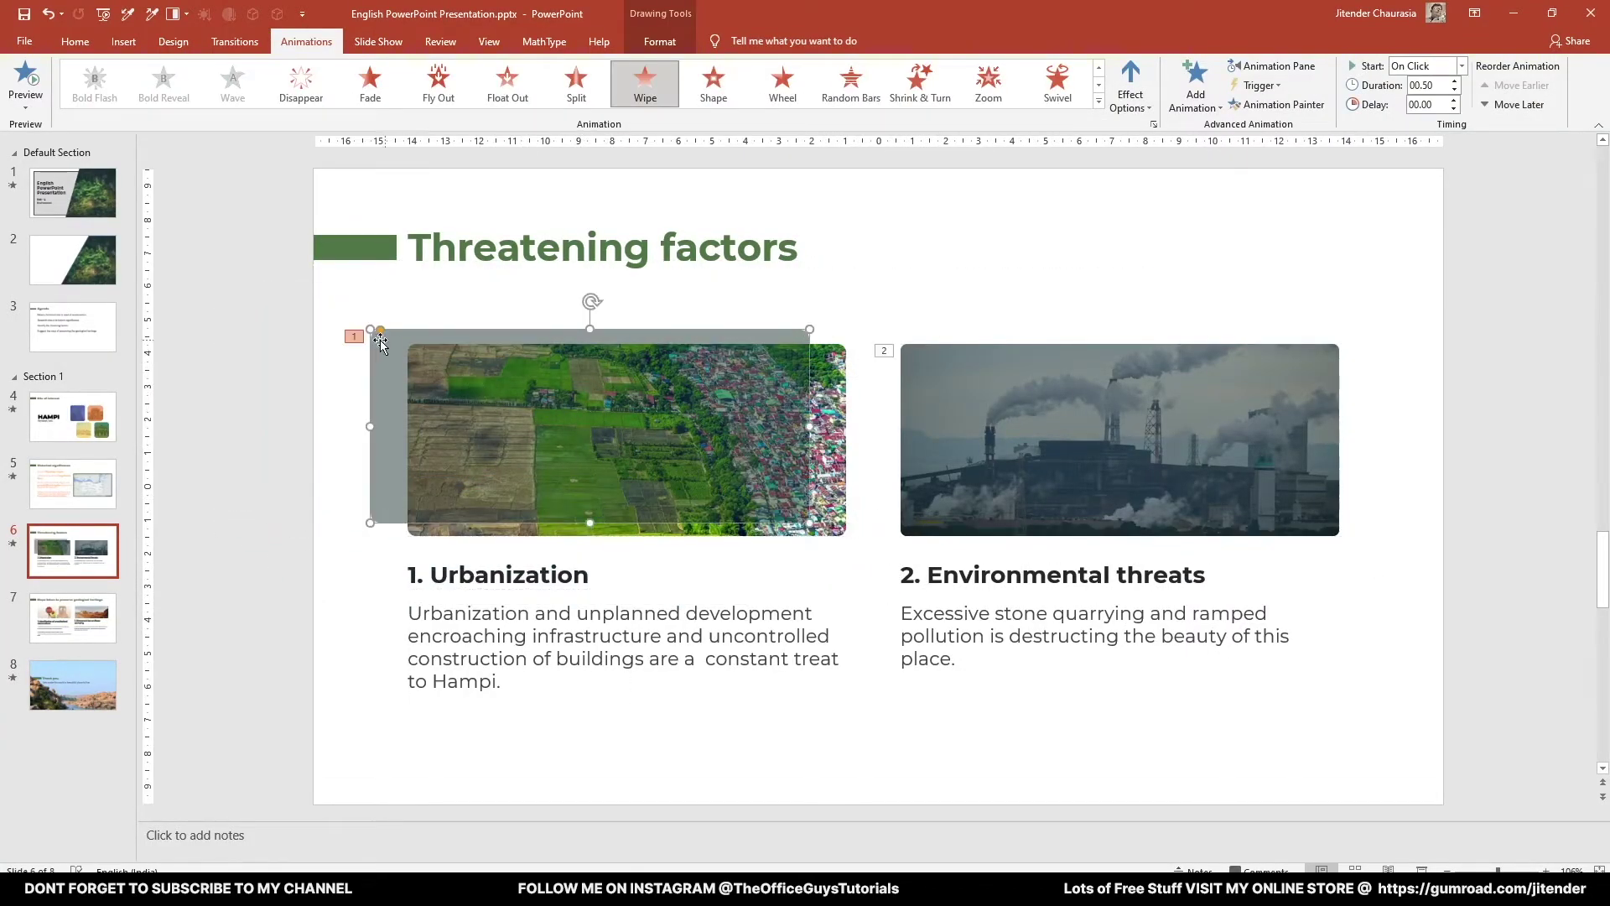
left_click_drag(432, 348, 468, 362)
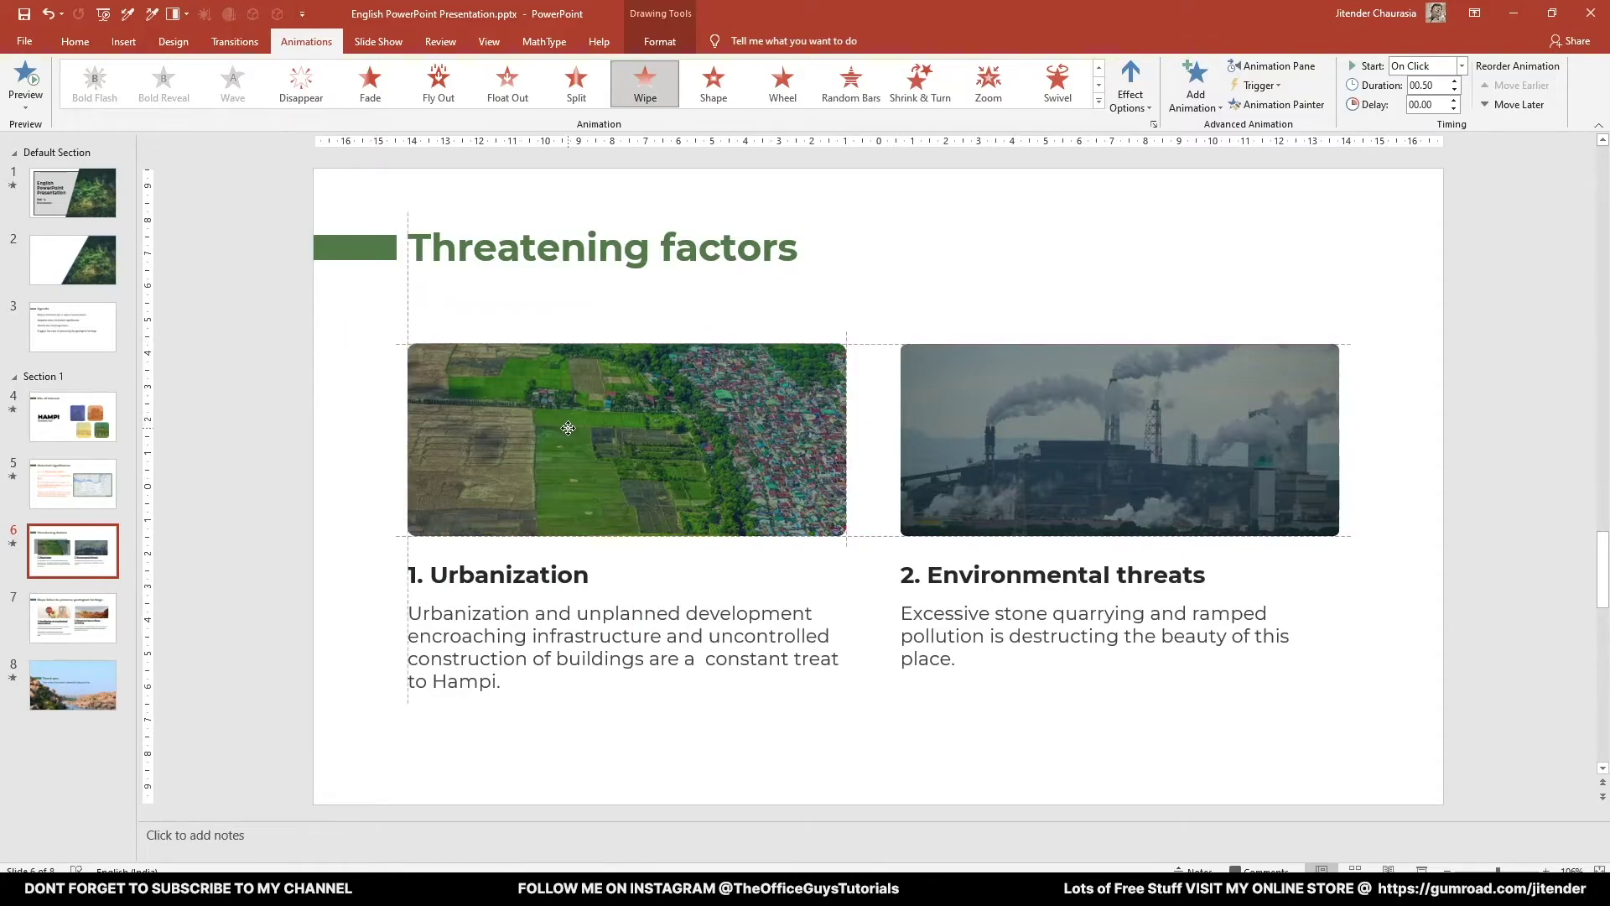
left_click(653, 83)
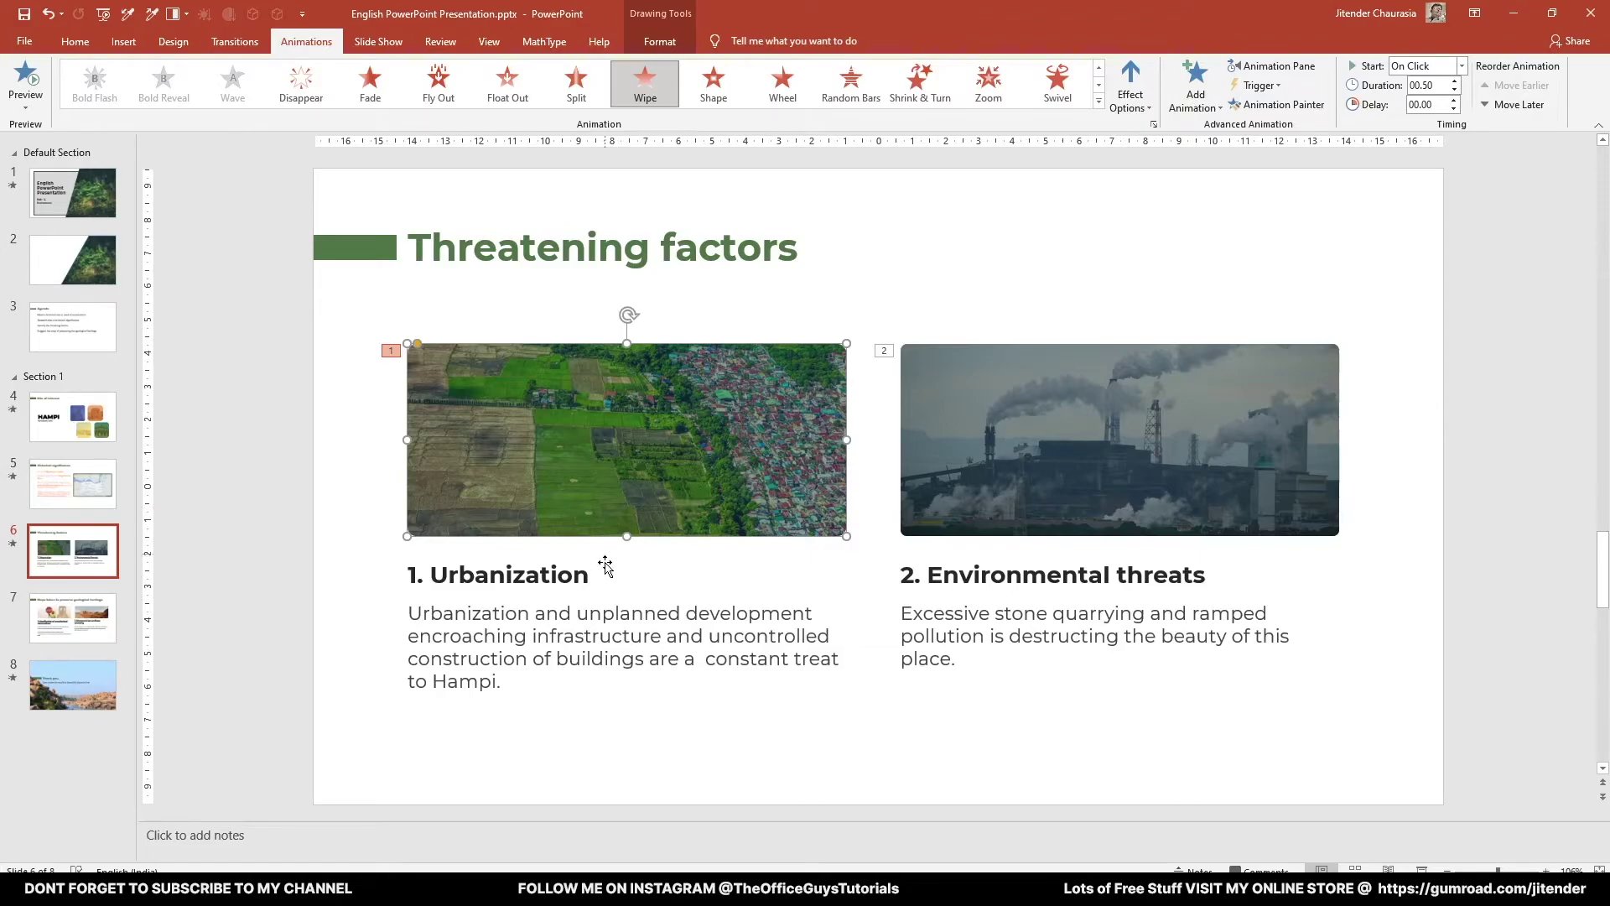
Snap PowerPoint right, jump authorSTREAM to the preservation-steps slide, and open slide 7.
key("alt+Tab")
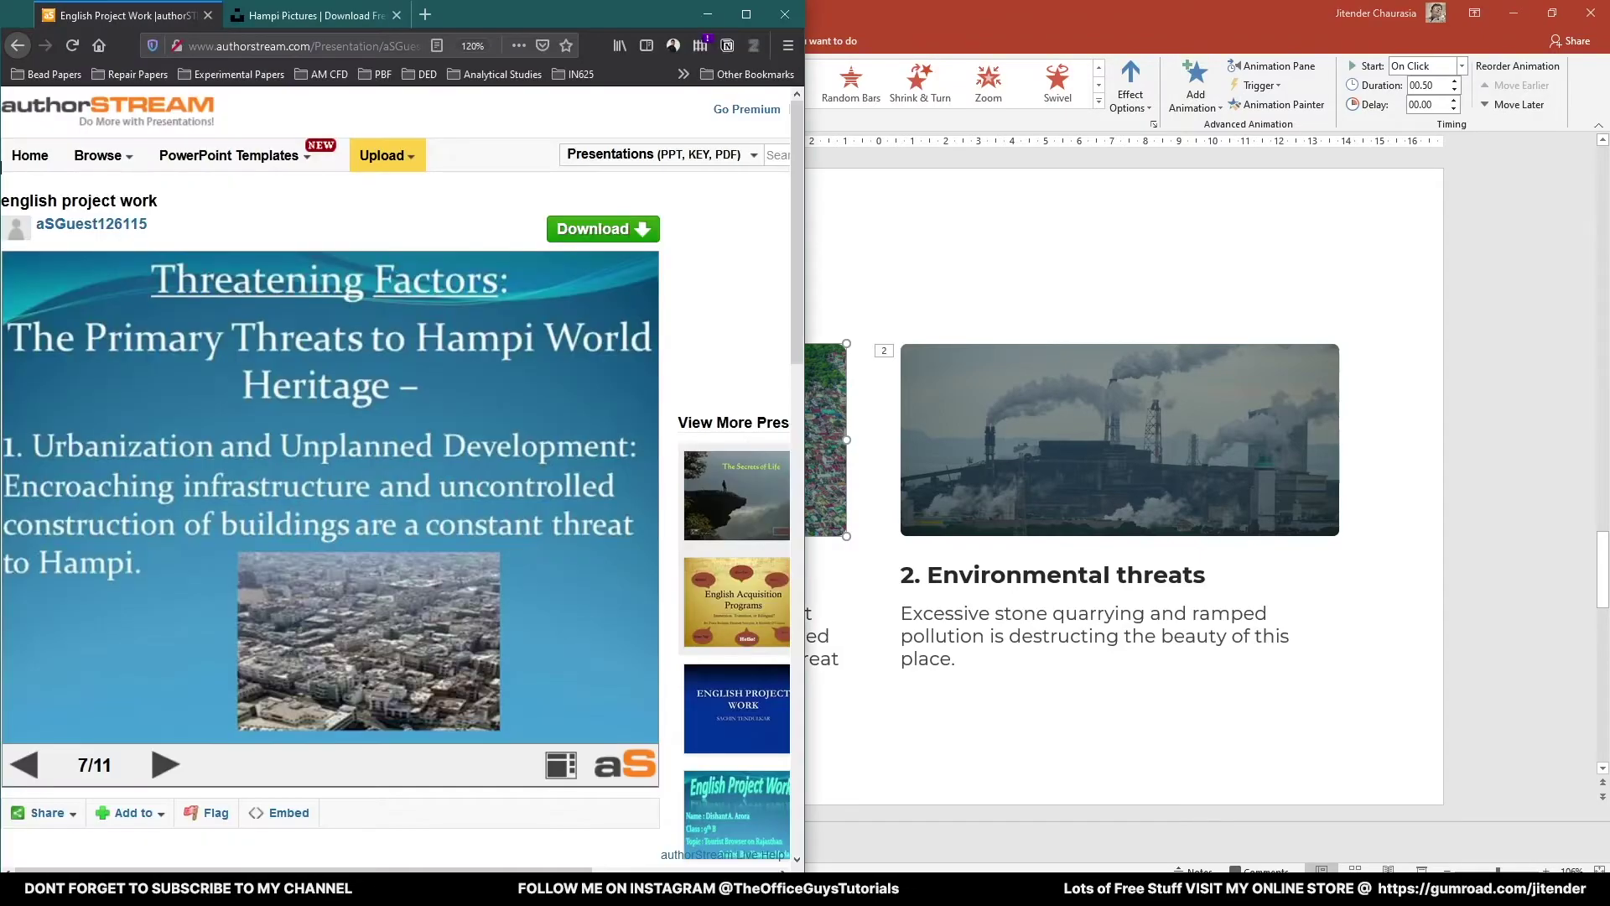
double_click(987, 36)
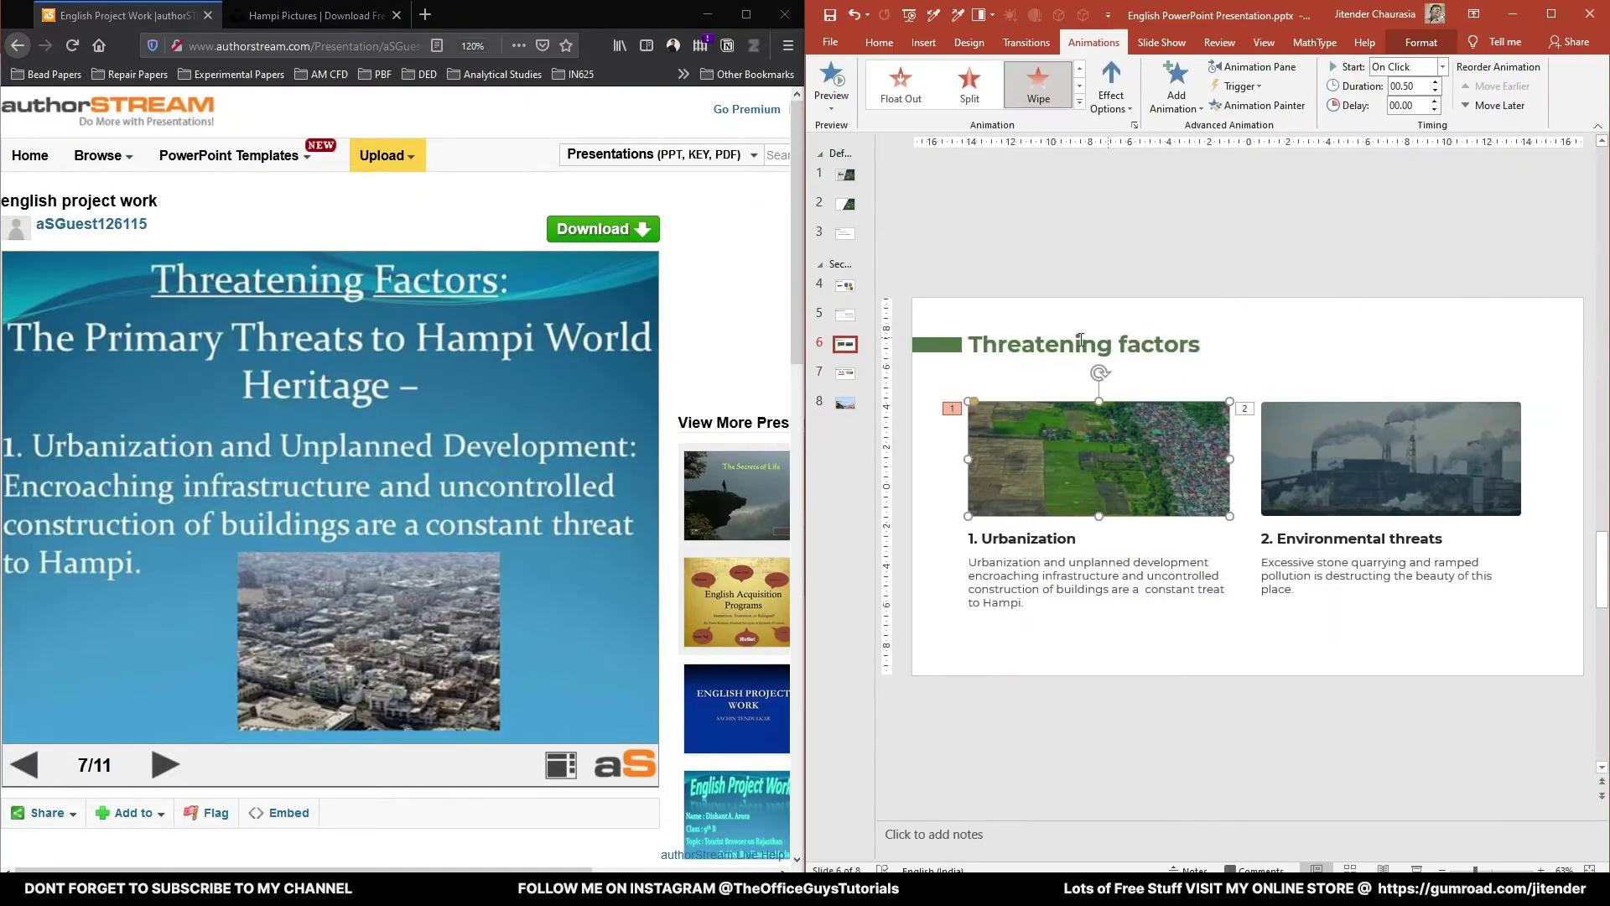
left_click(192, 596)
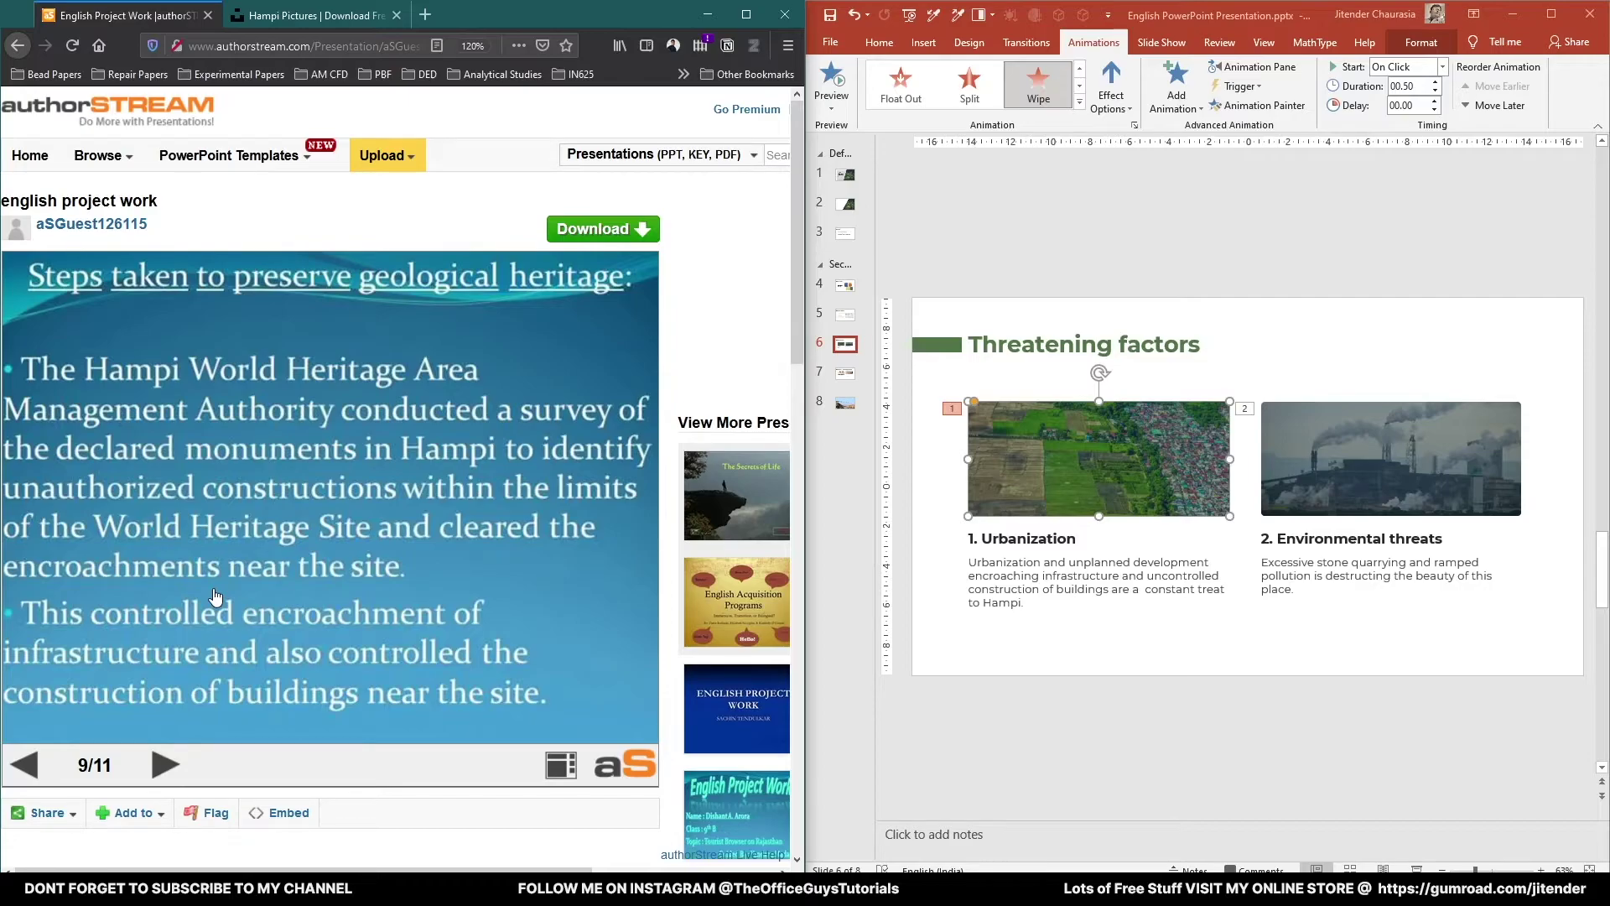
left_click(846, 374)
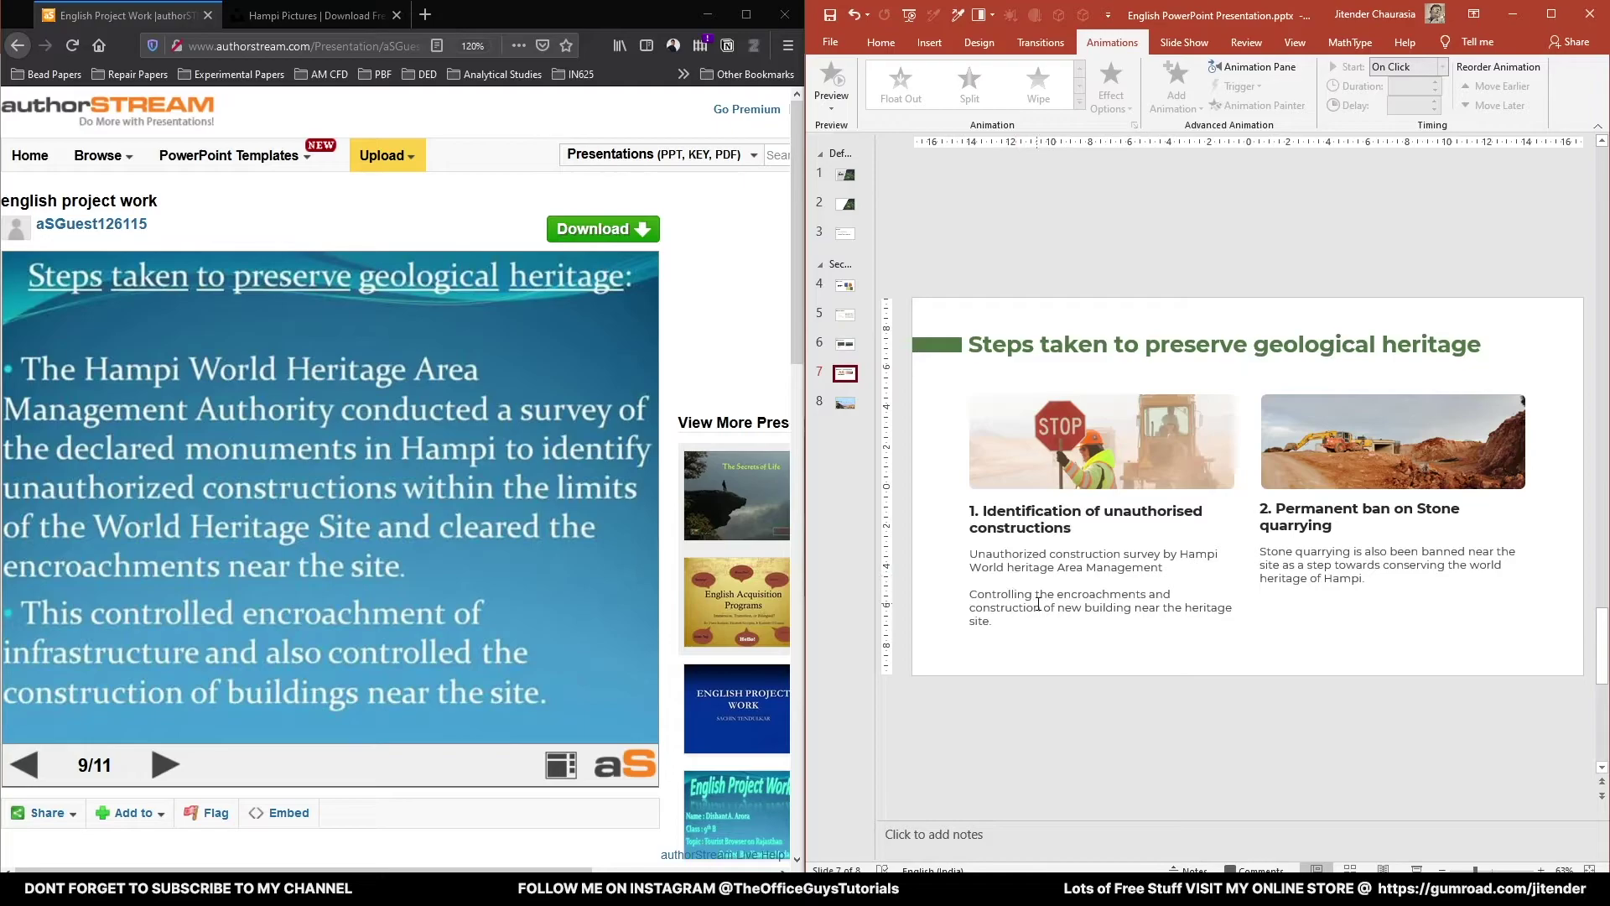
Glance at the original stone quarrying slide, return, and select the STOP sign photo.
left_click(161, 763)
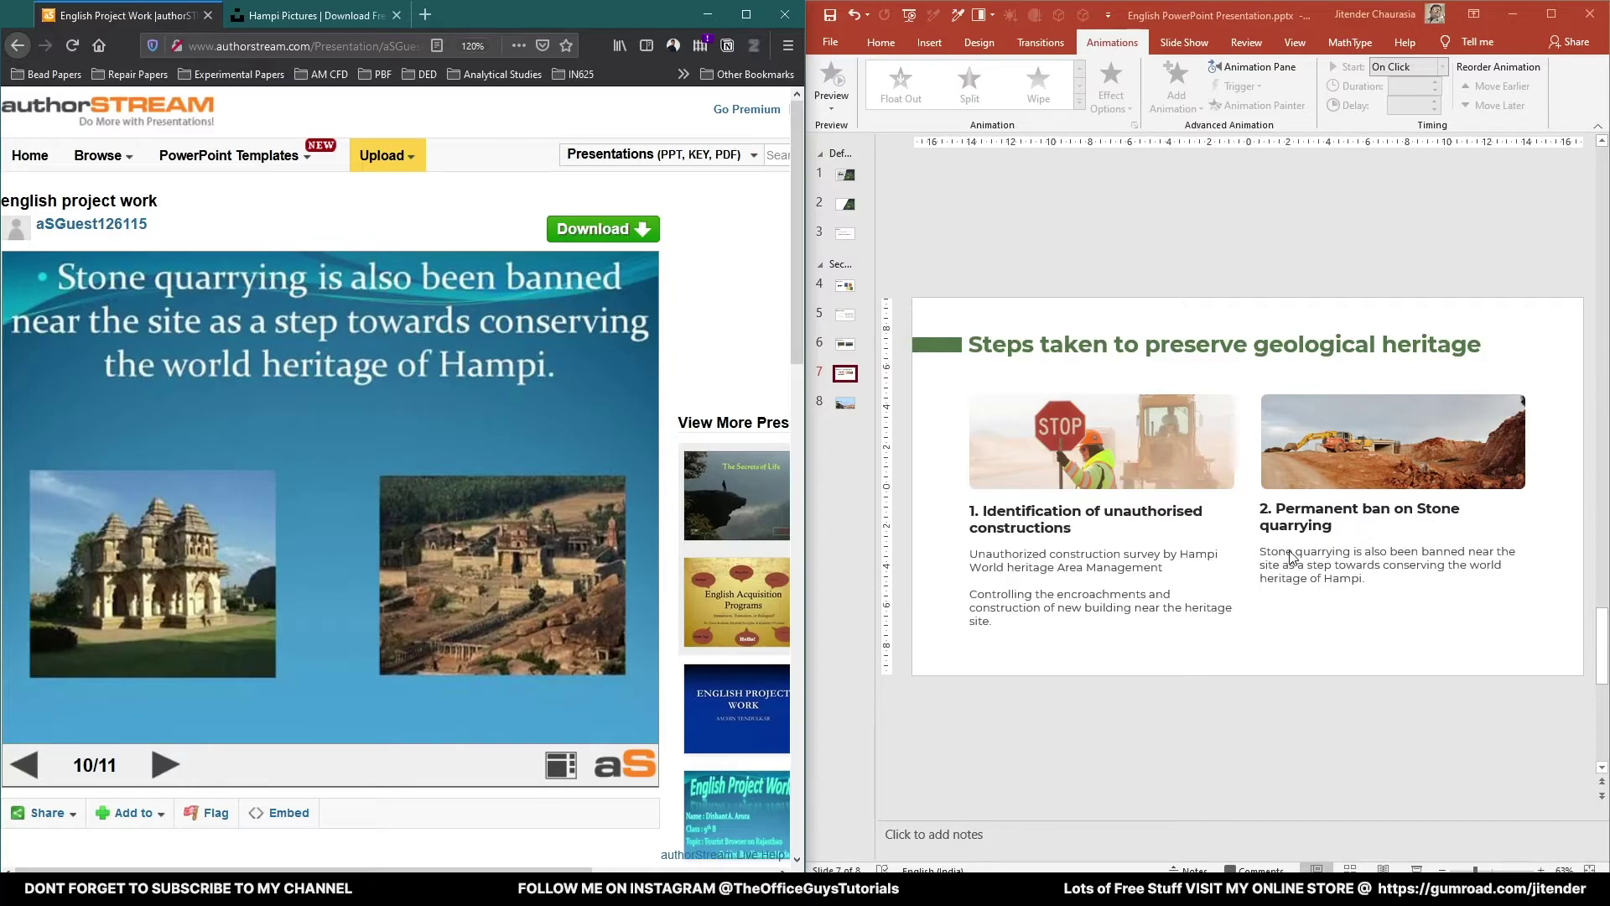
left_click(24, 764)
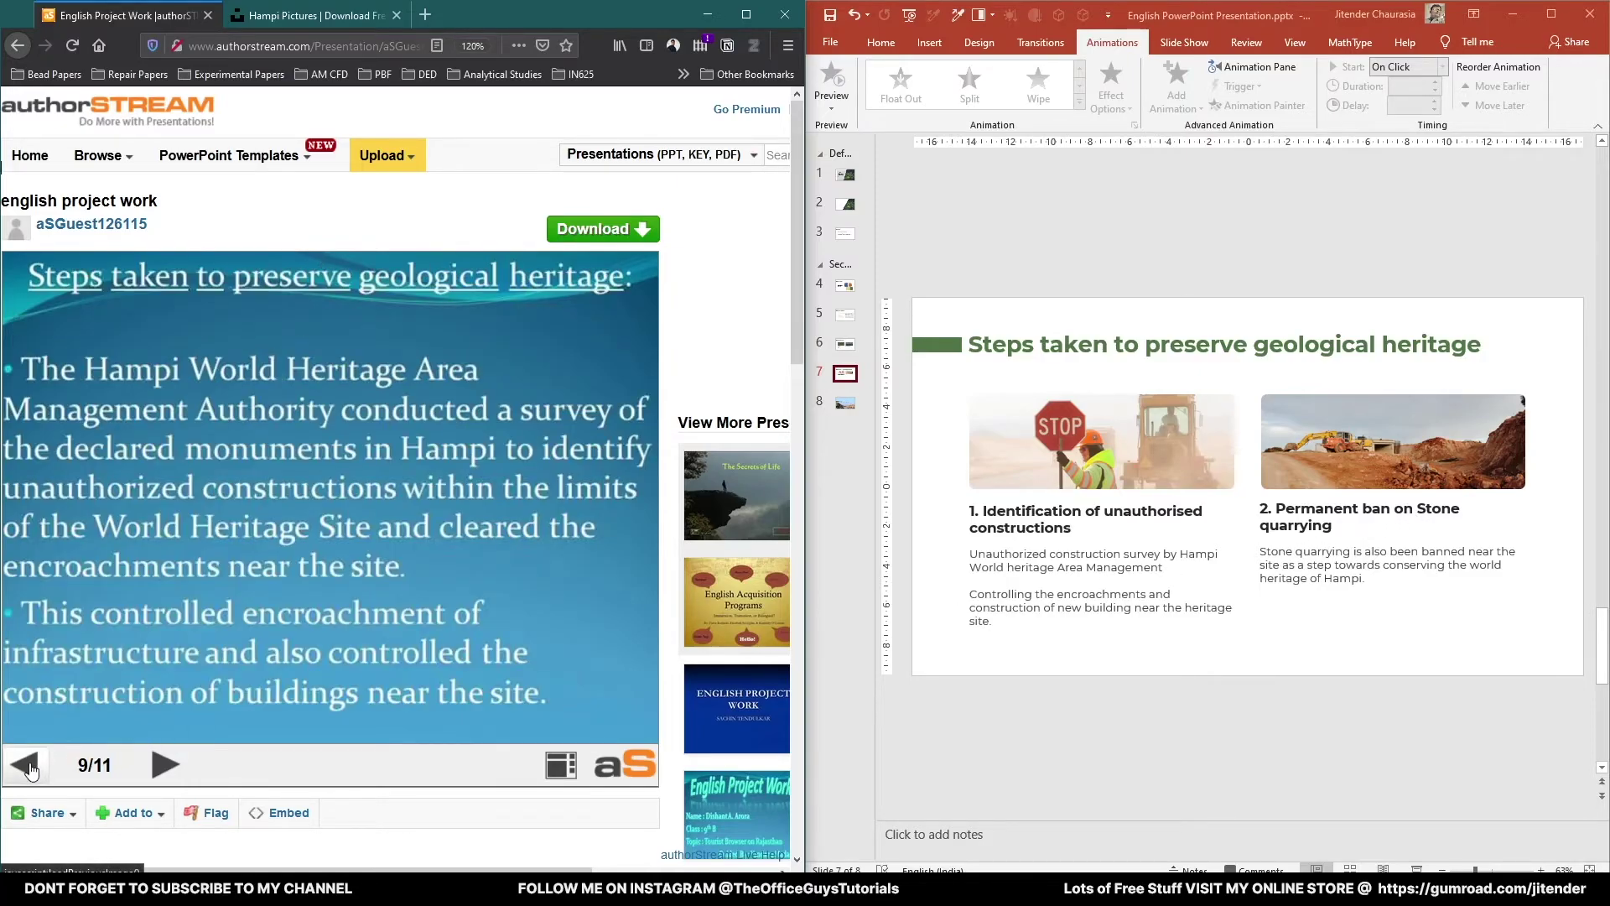
left_click(1166, 424)
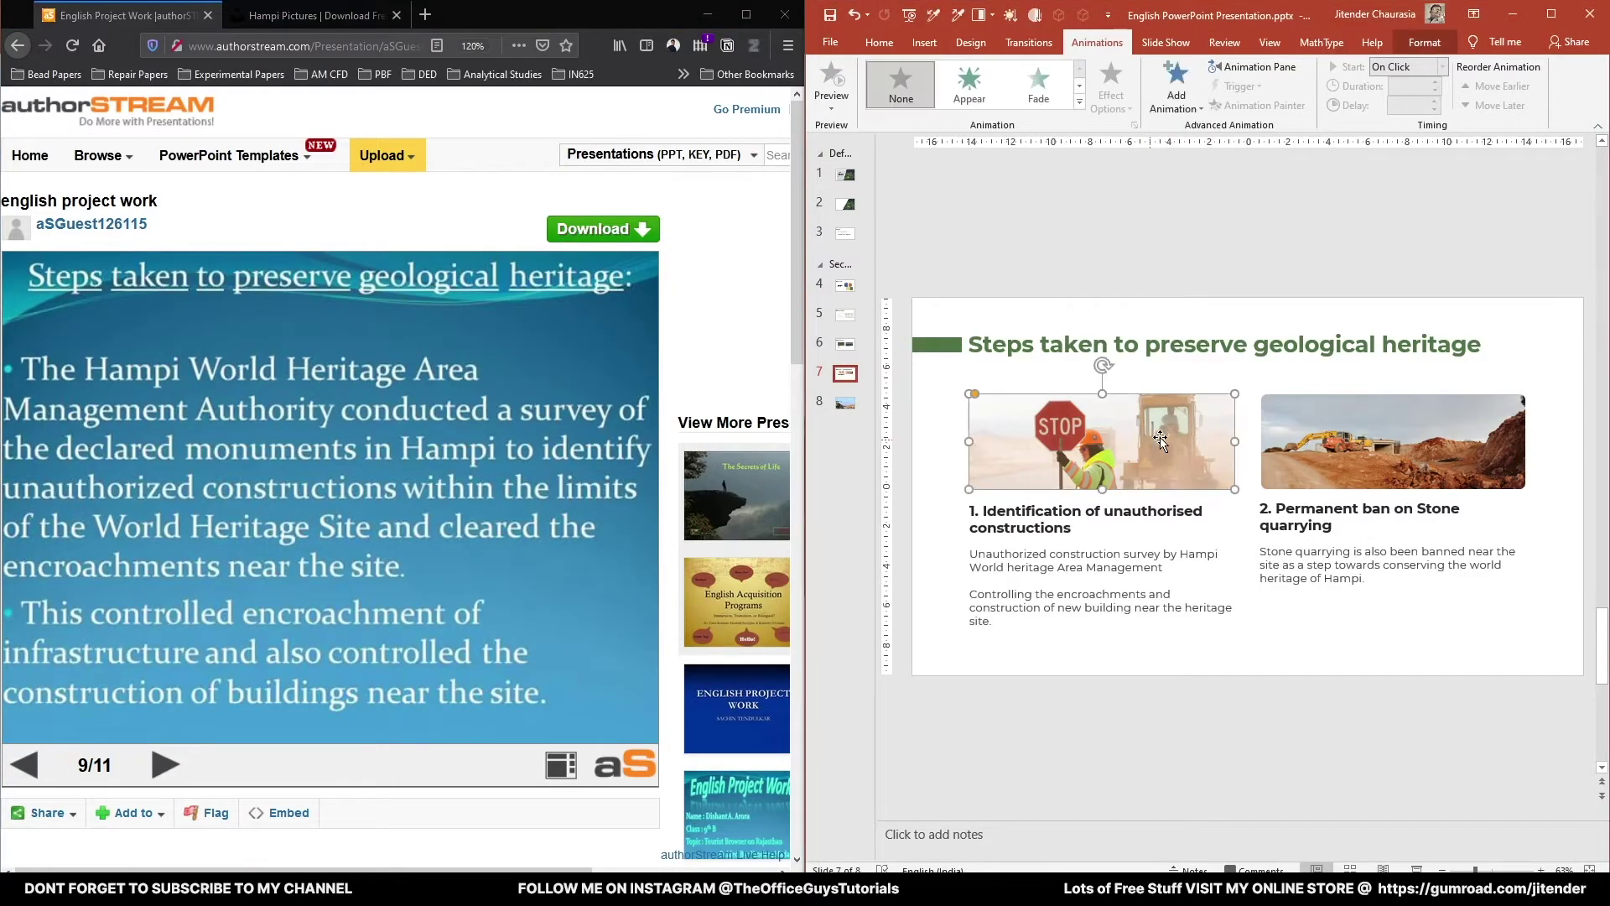
In Unsplash, replace the Hampi search with construction worker photos and browse the results.
left_click(328, 14)
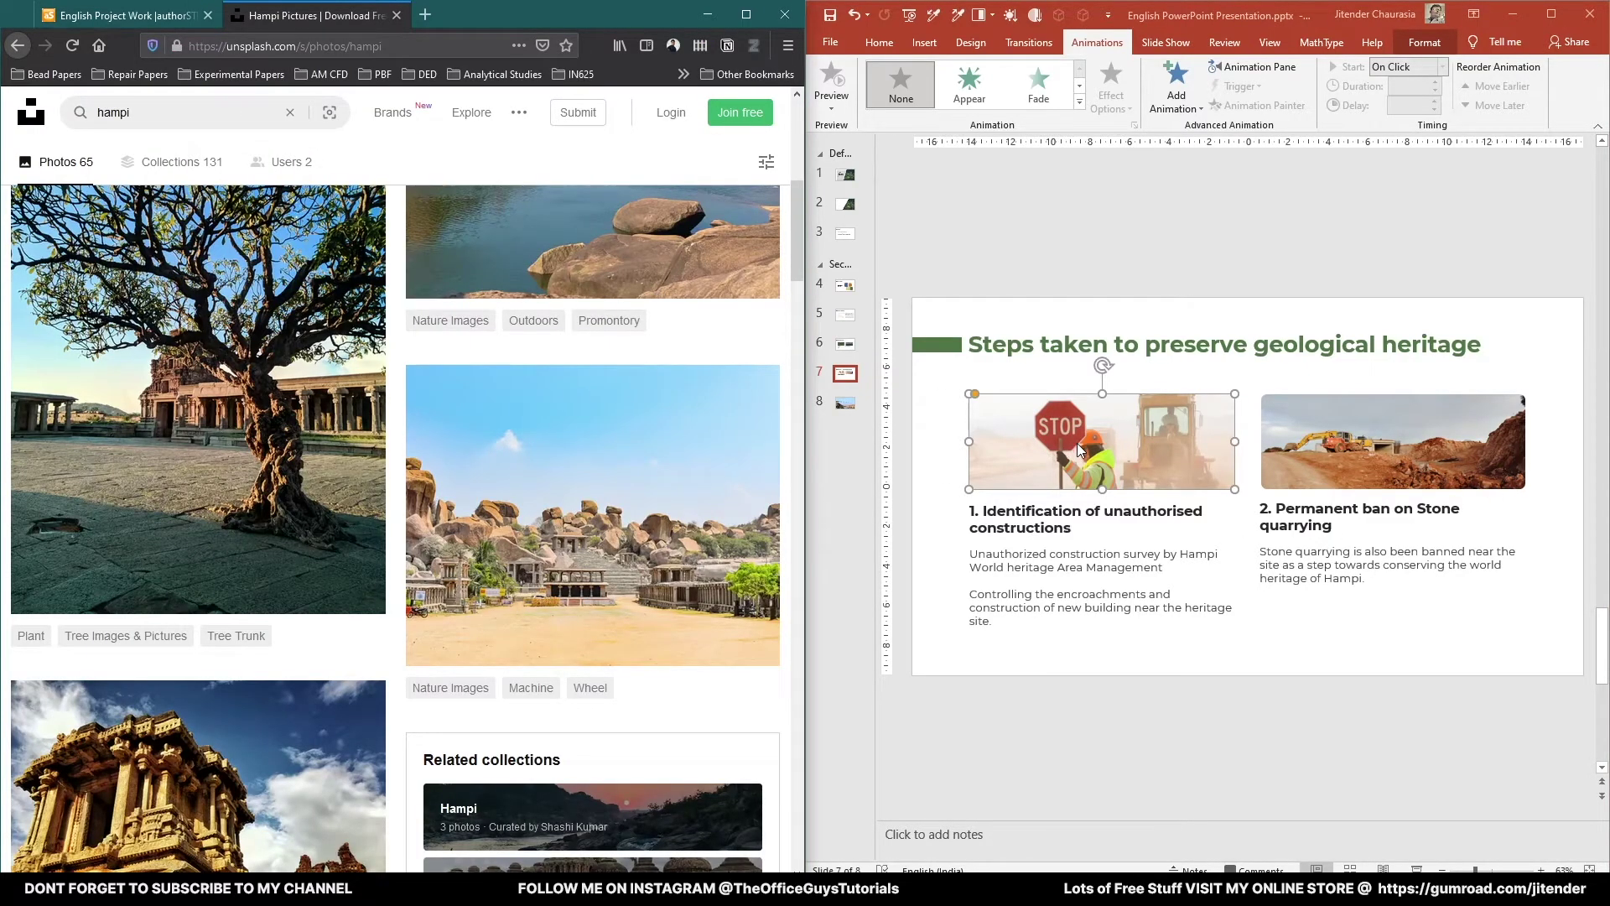
left_click_drag(133, 112, 3, 102)
type("c")
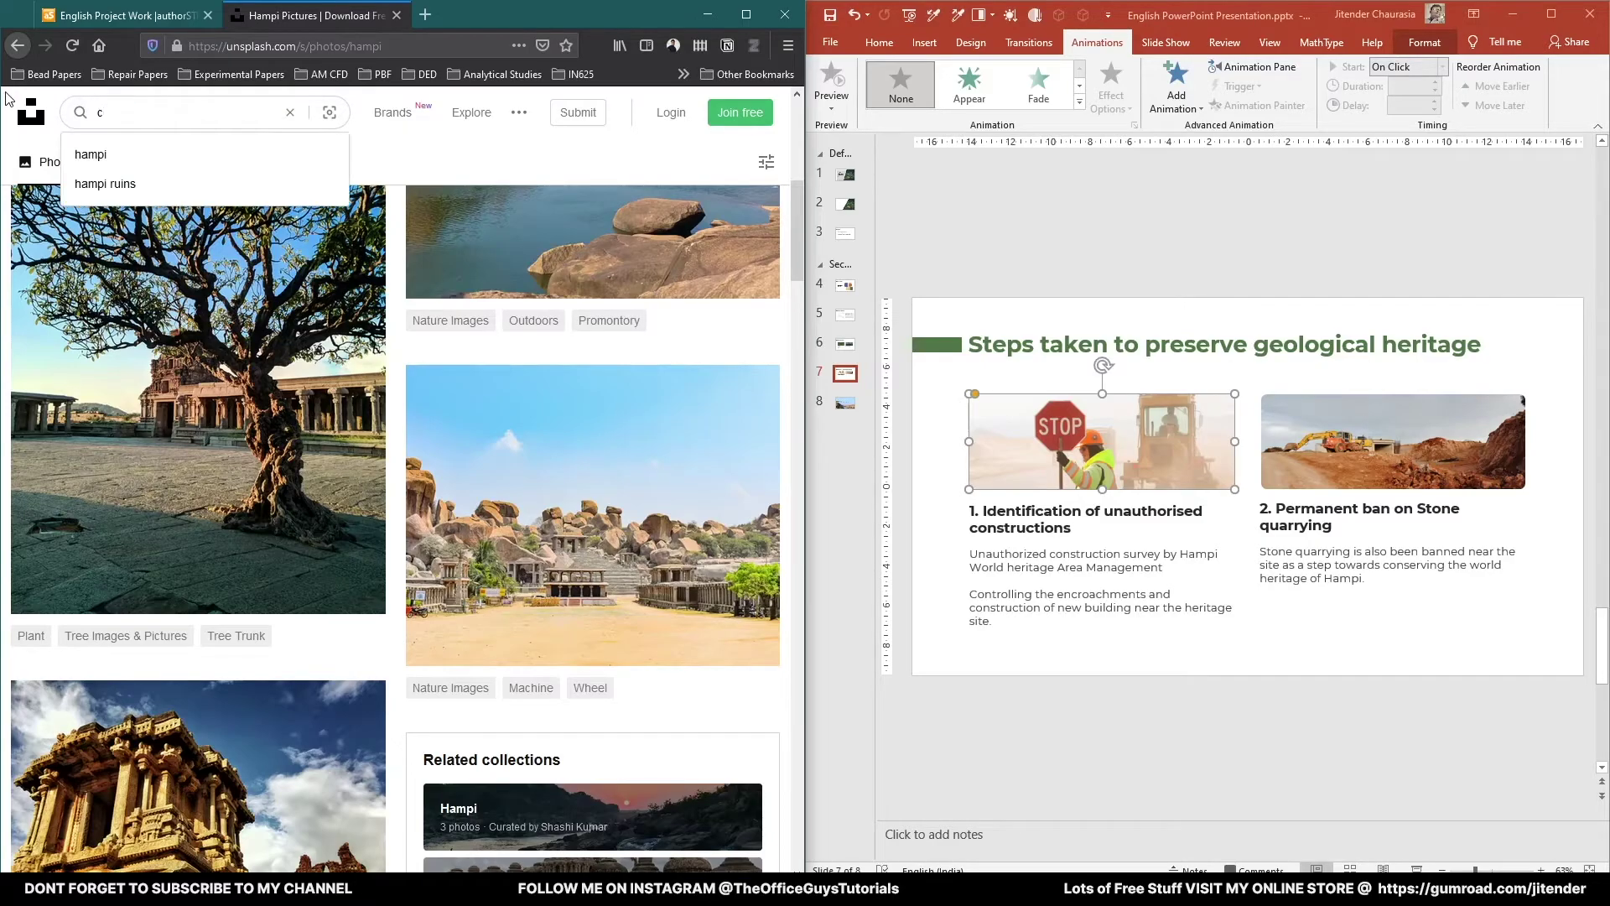
type("onstr")
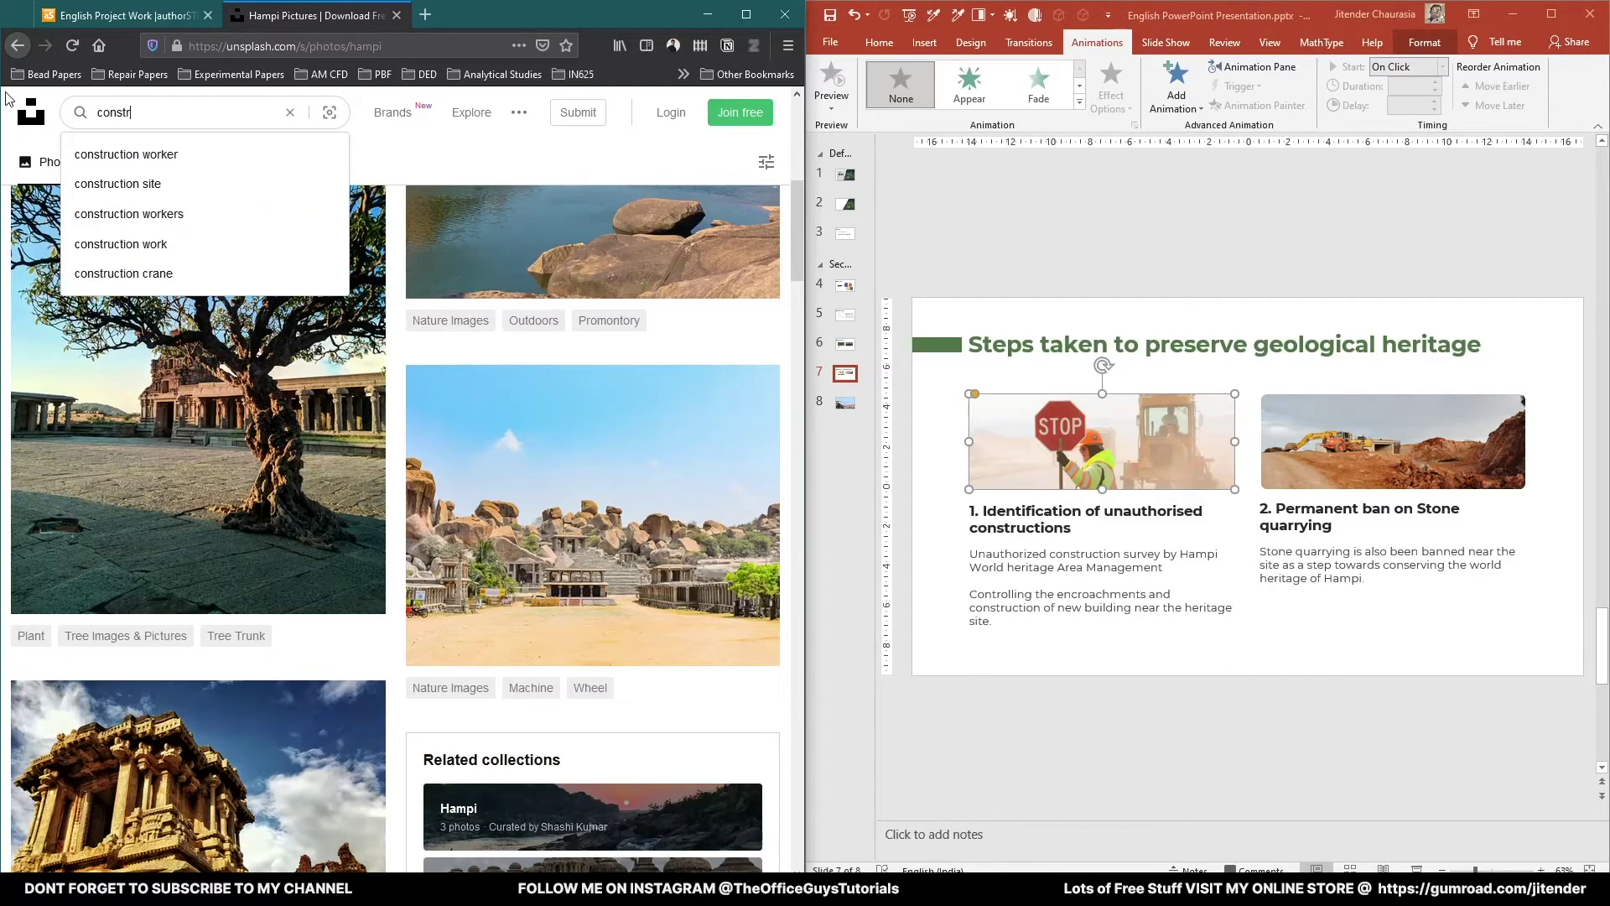
left_click(126, 154)
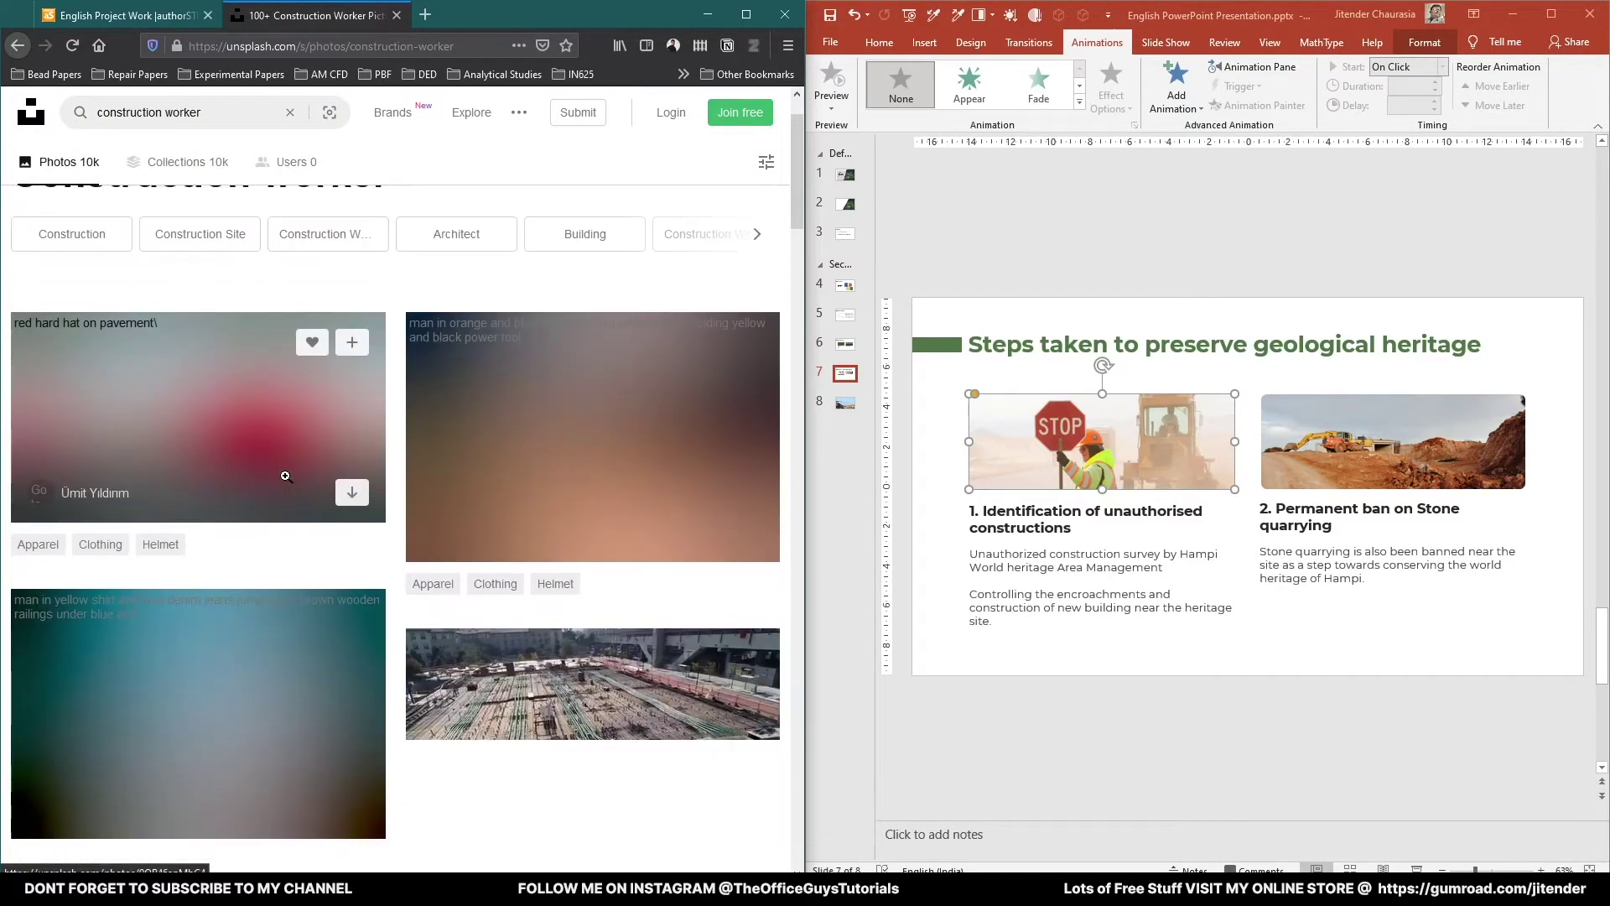
scroll(285, 477, "down", 15)
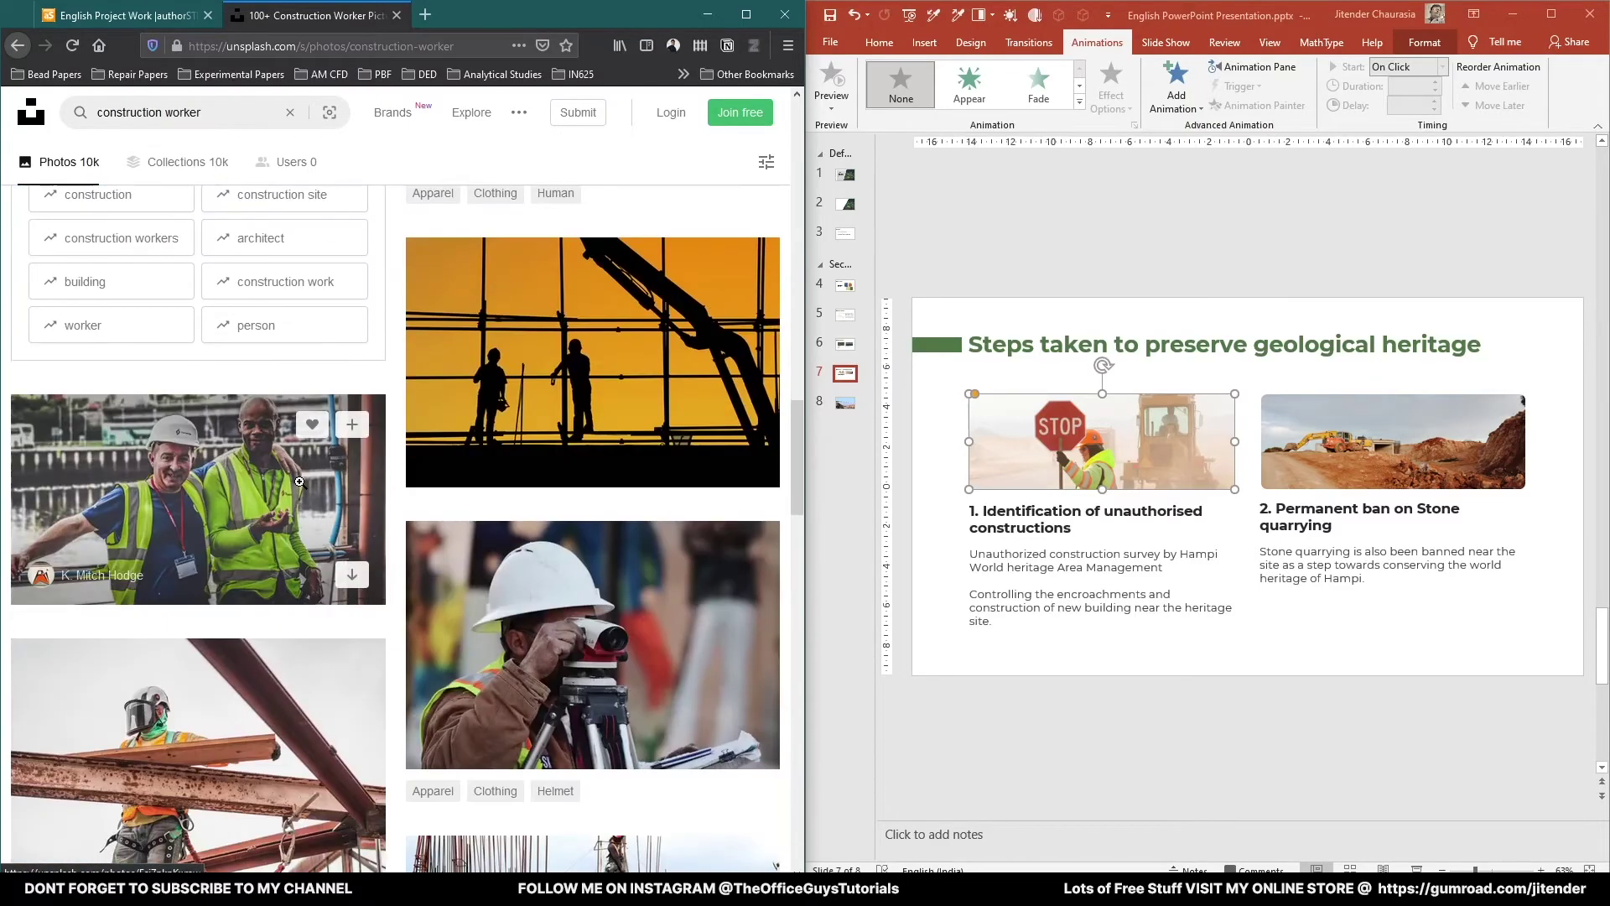
scroll(299, 482, "down", 12)
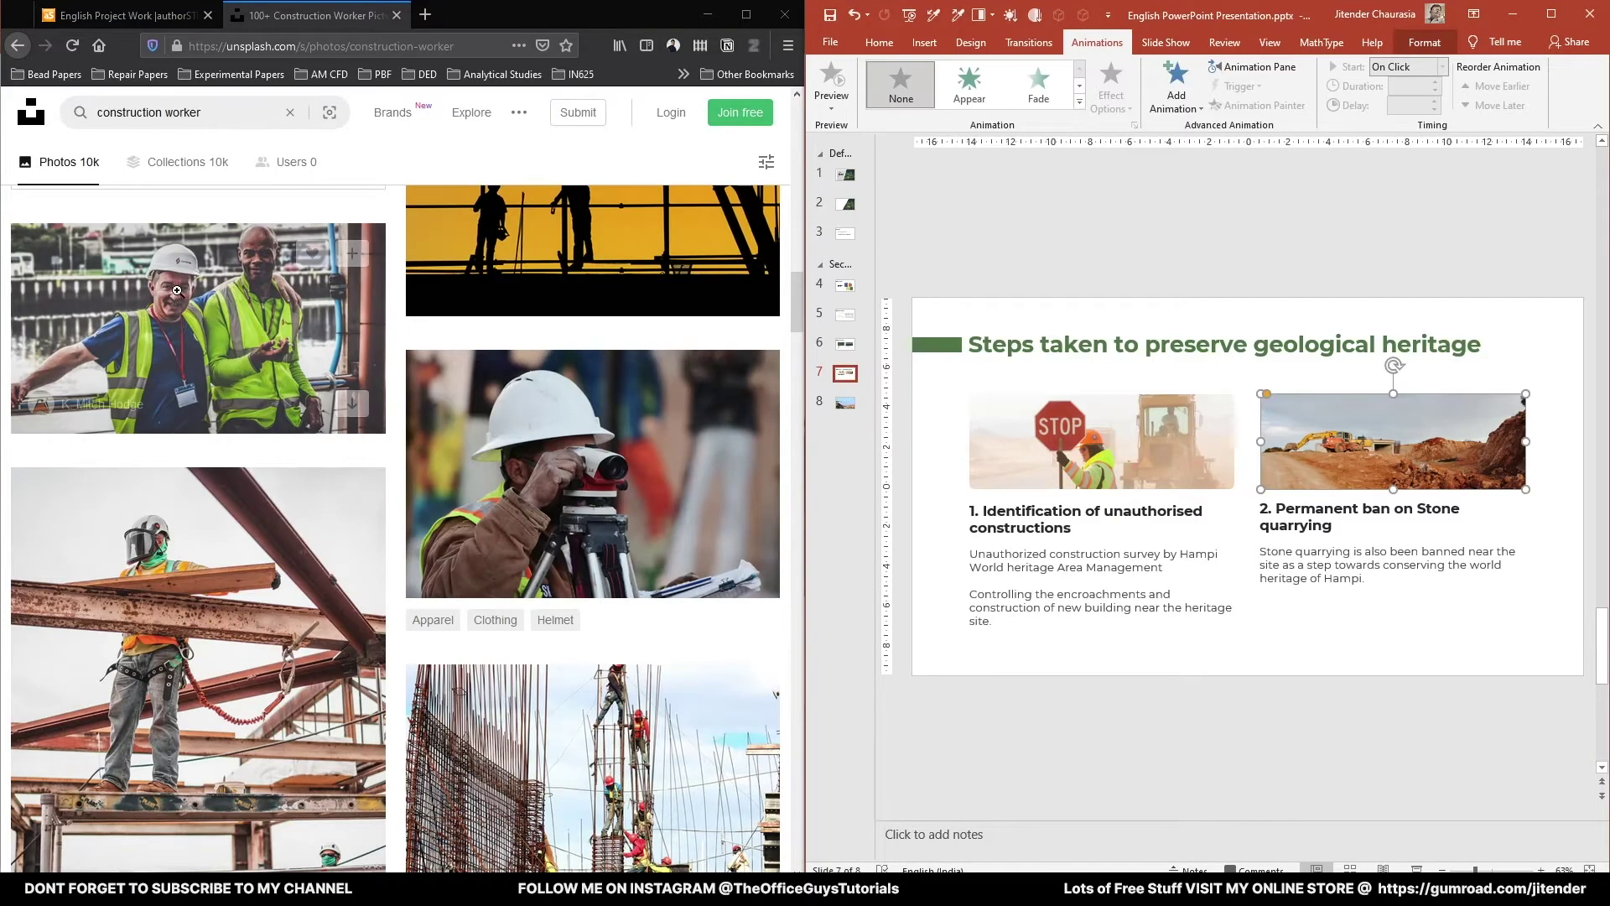
scroll(223, 159, "down", 3)
Search Unsplash for 'crane' and scroll through the crane photos.
left_click_drag(203, 113, 3, 117)
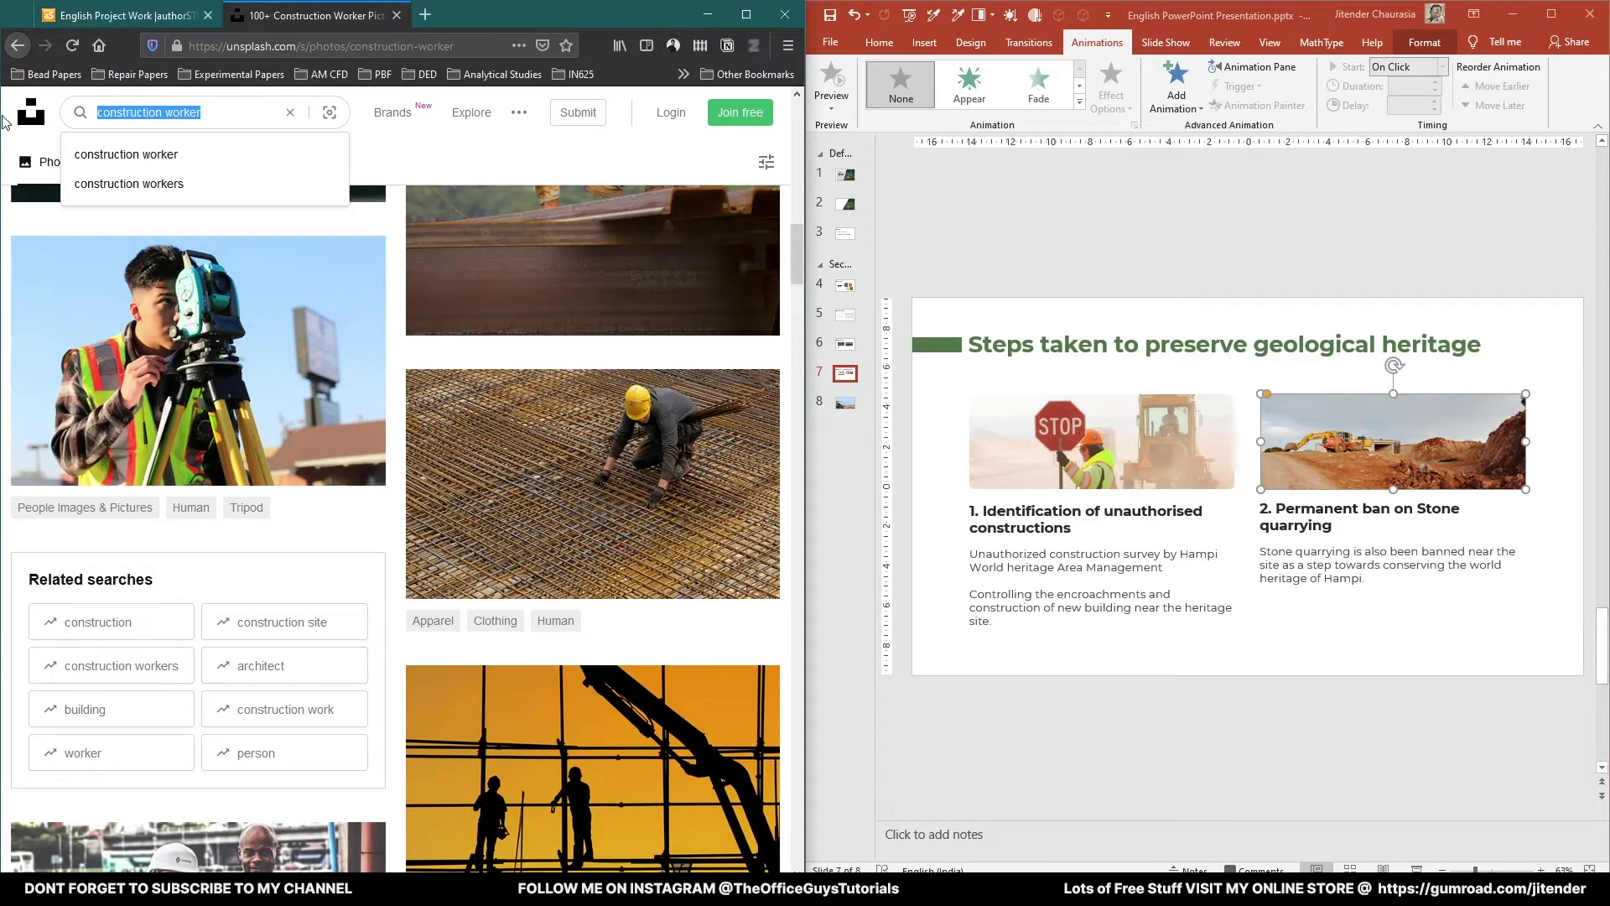
type("crane")
key("Return")
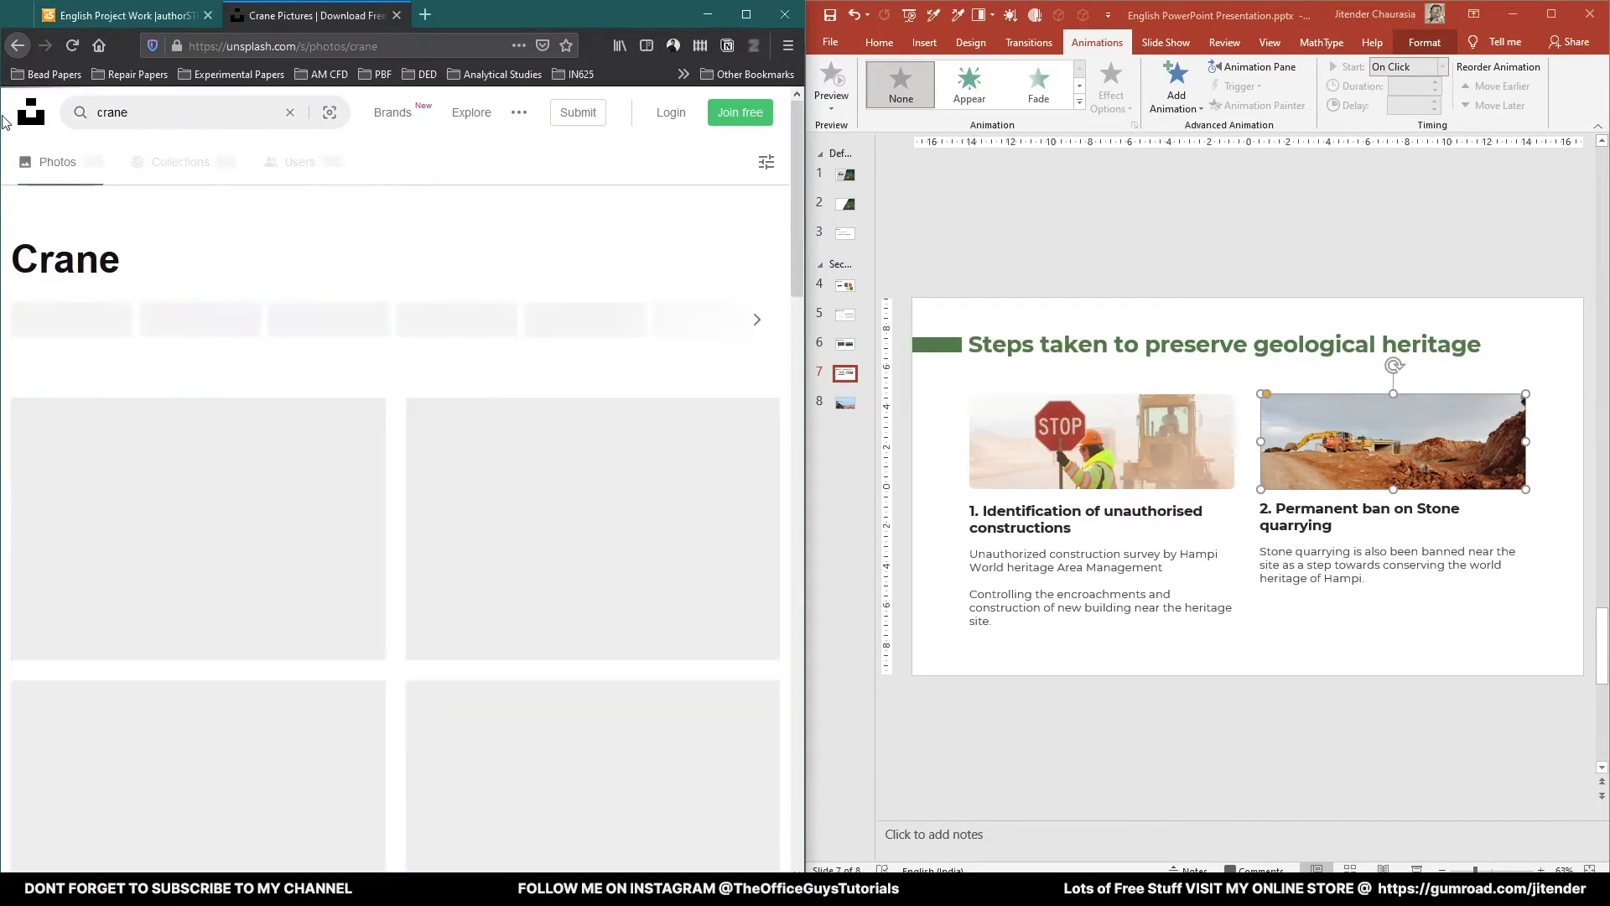
scroll(260, 541, "down", 20)
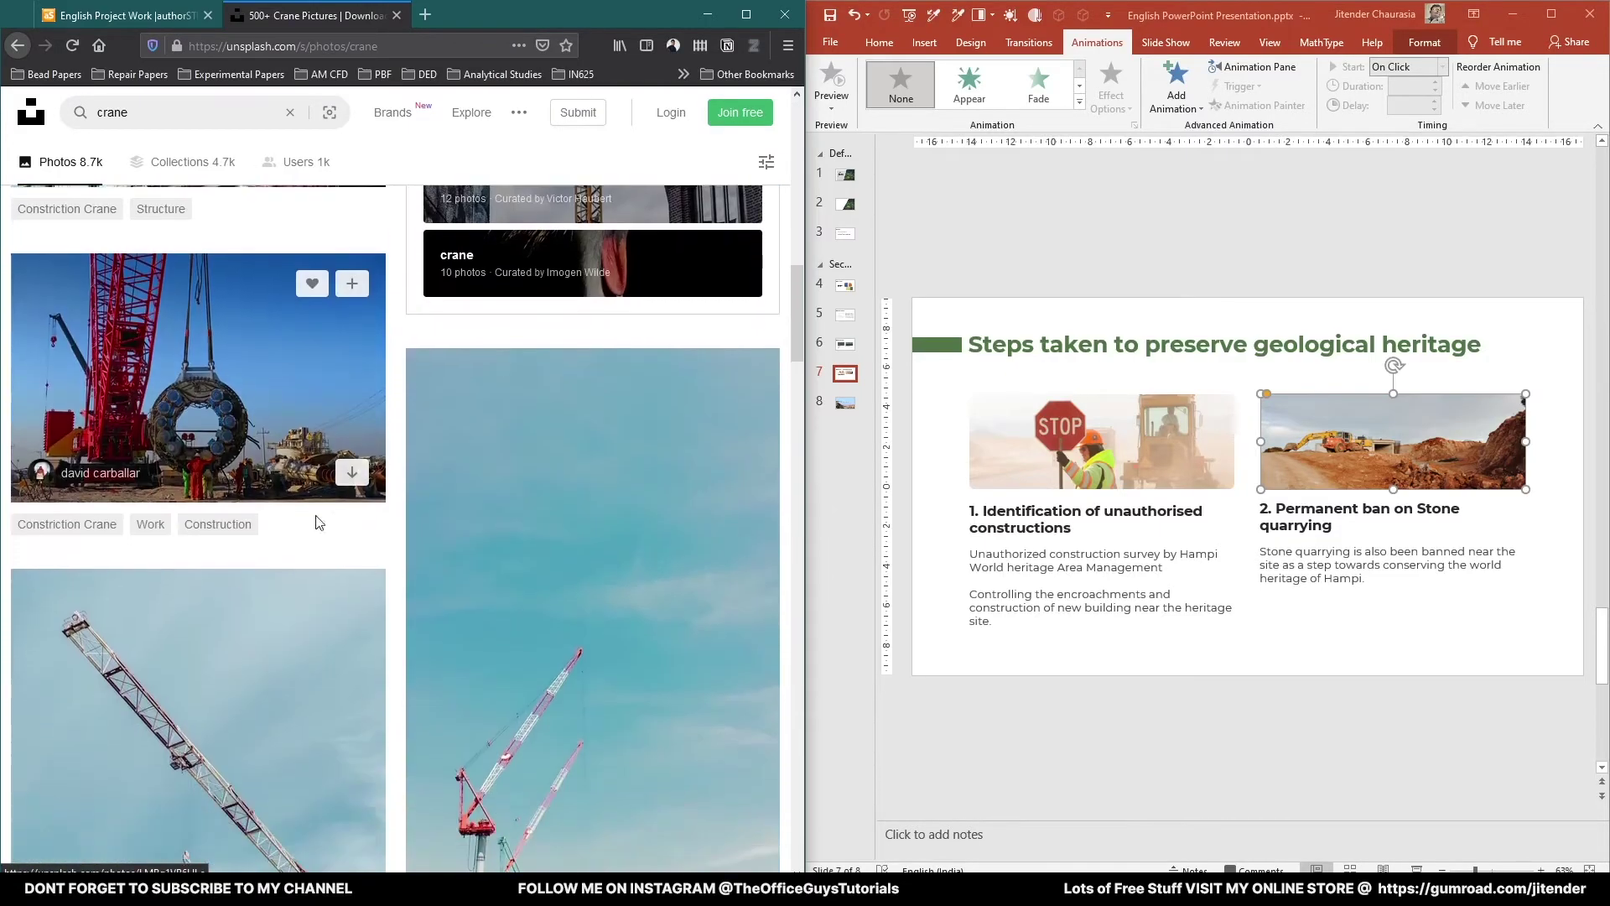
scroll(319, 515, "down", 15)
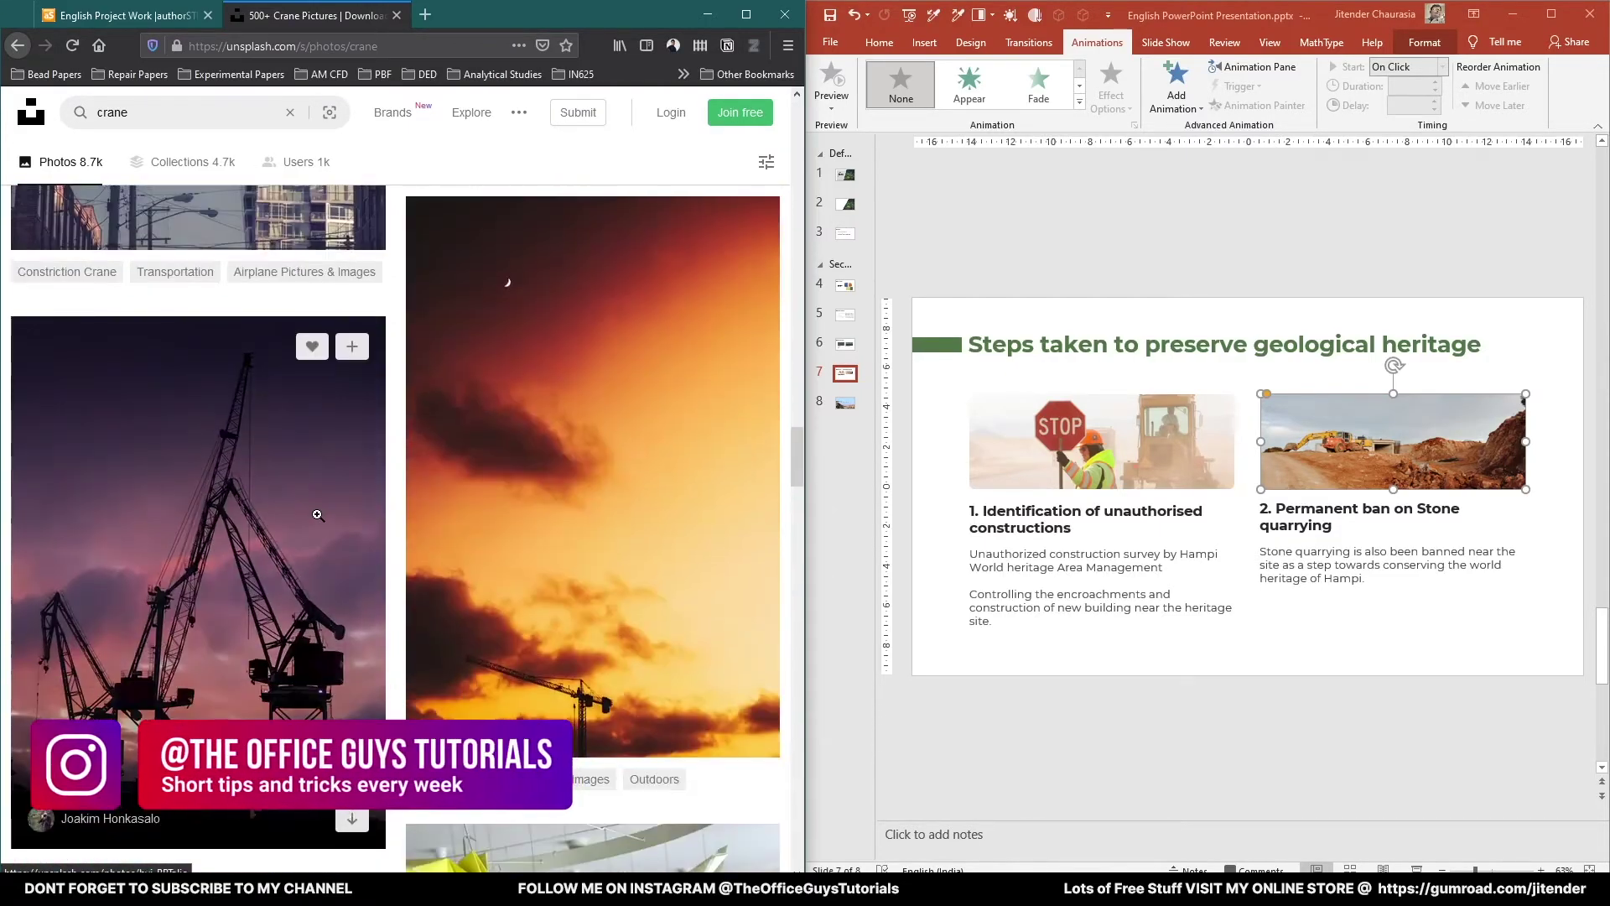
scroll(318, 516, "down", 15)
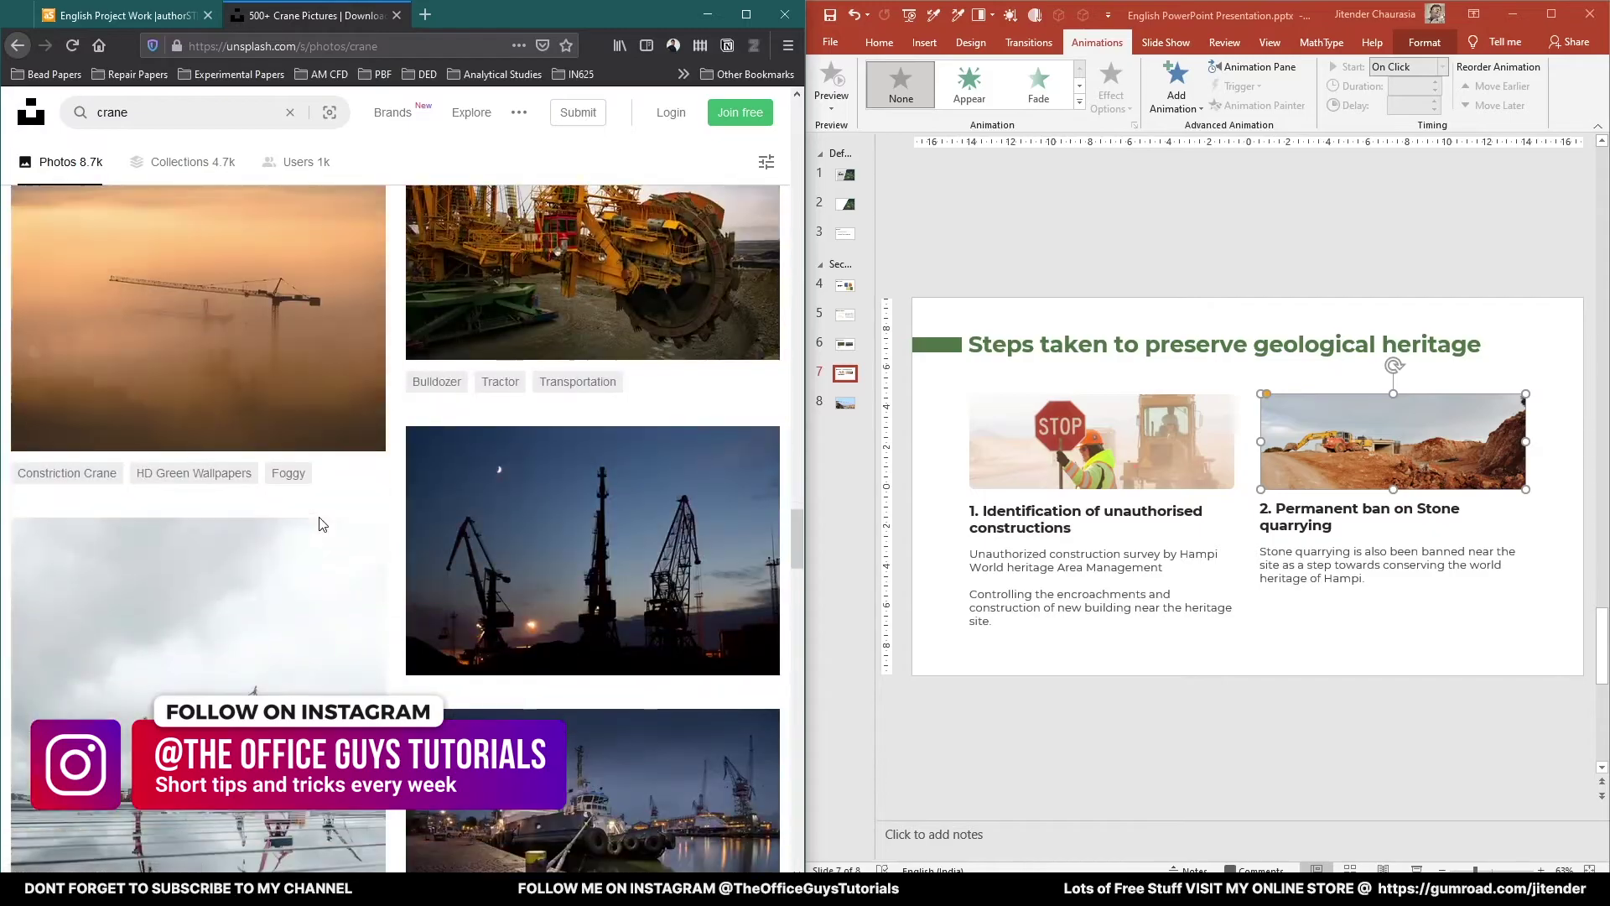
scroll(319, 517, "down", 15)
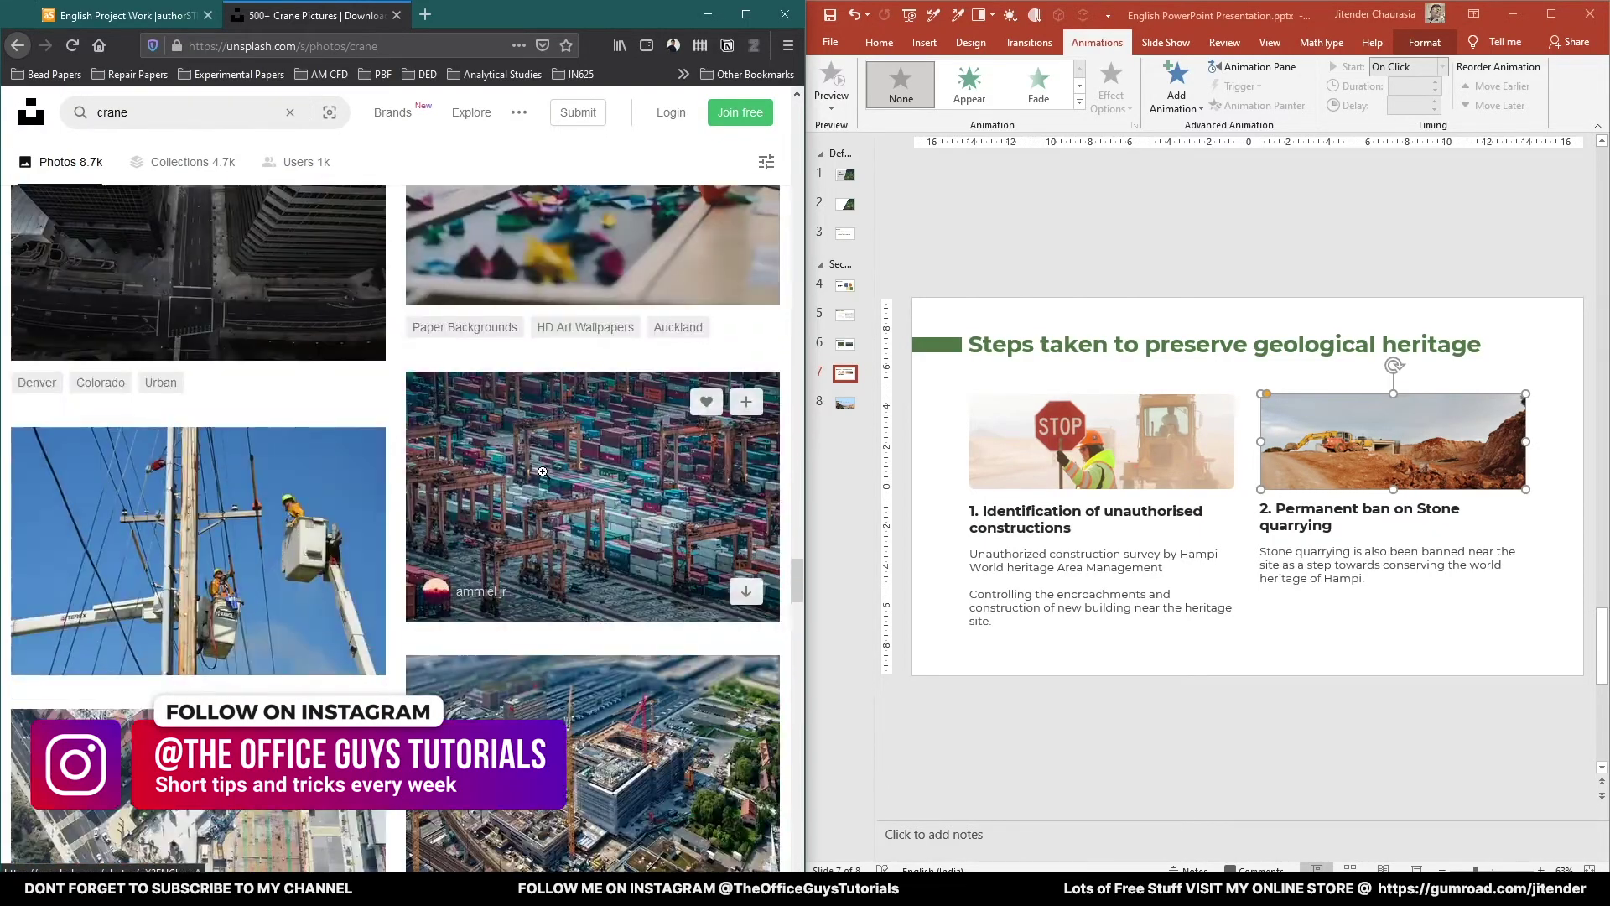
scroll(546, 474, "down", 15)
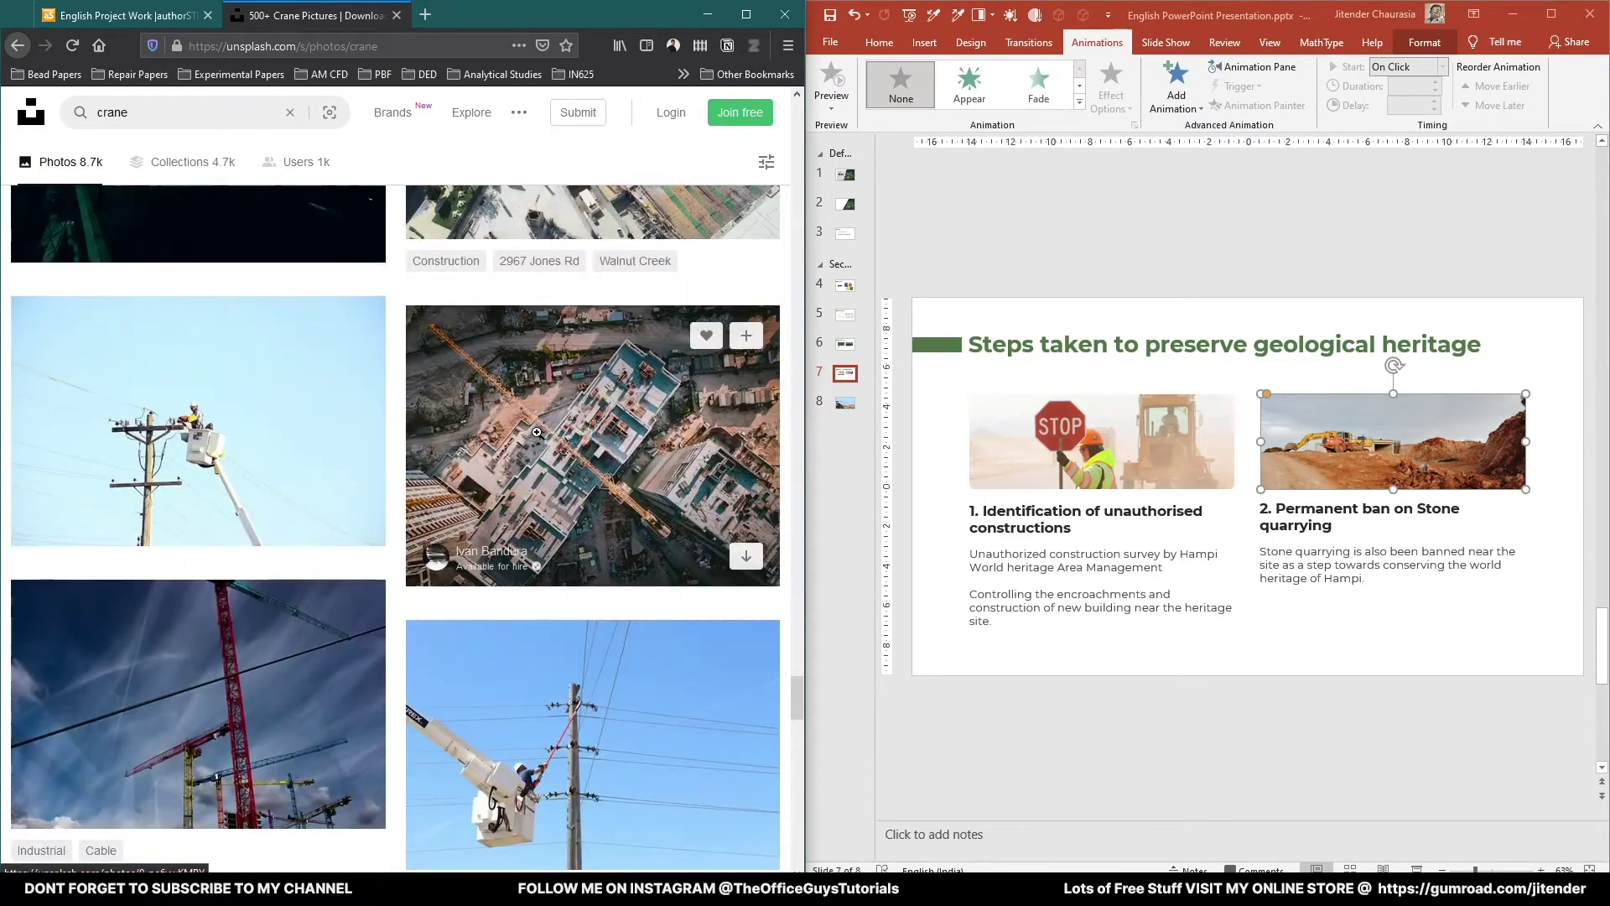
scroll(411, 462, "down", 15)
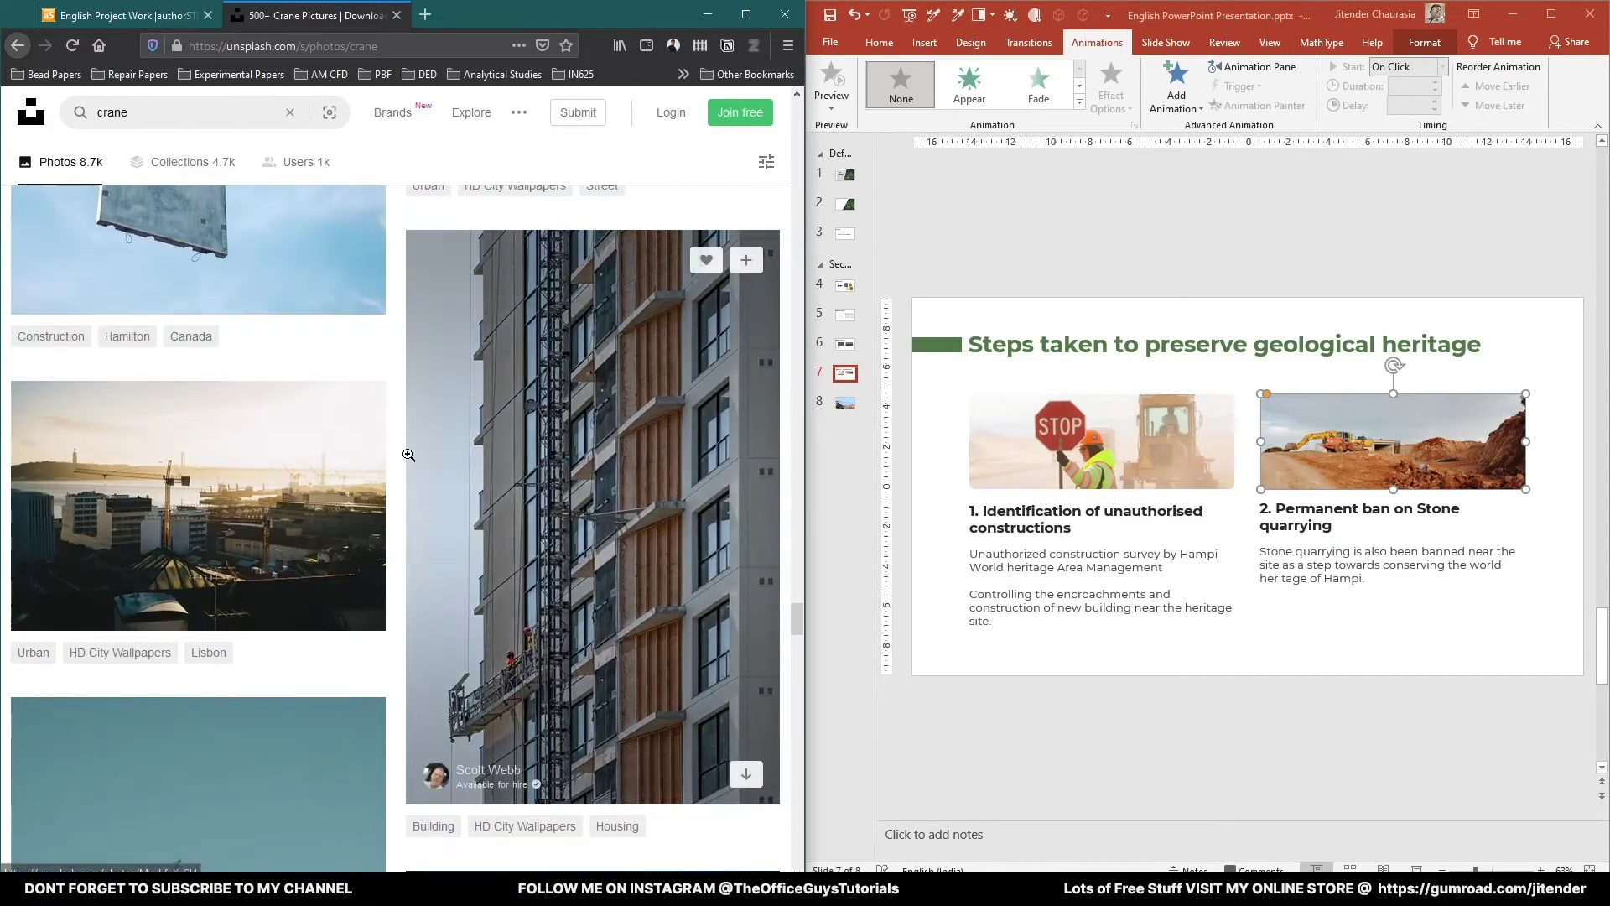
scroll(428, 454, "down", 1)
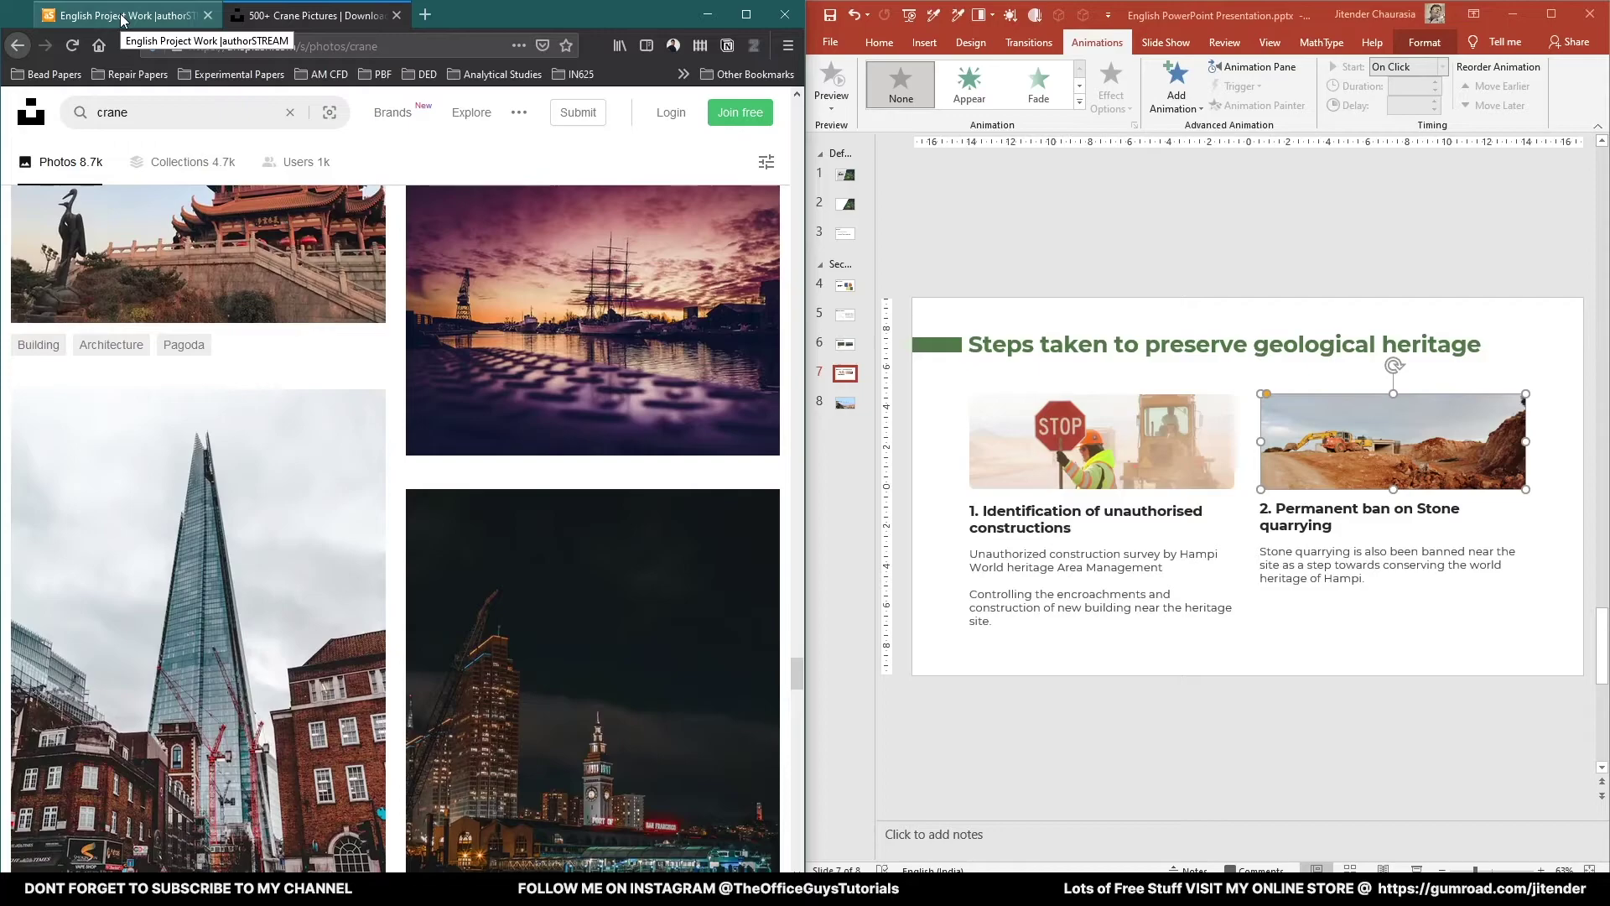
Replace the crane search with the 'excavation' suggestion and view the excavator photos.
double_click(112, 112)
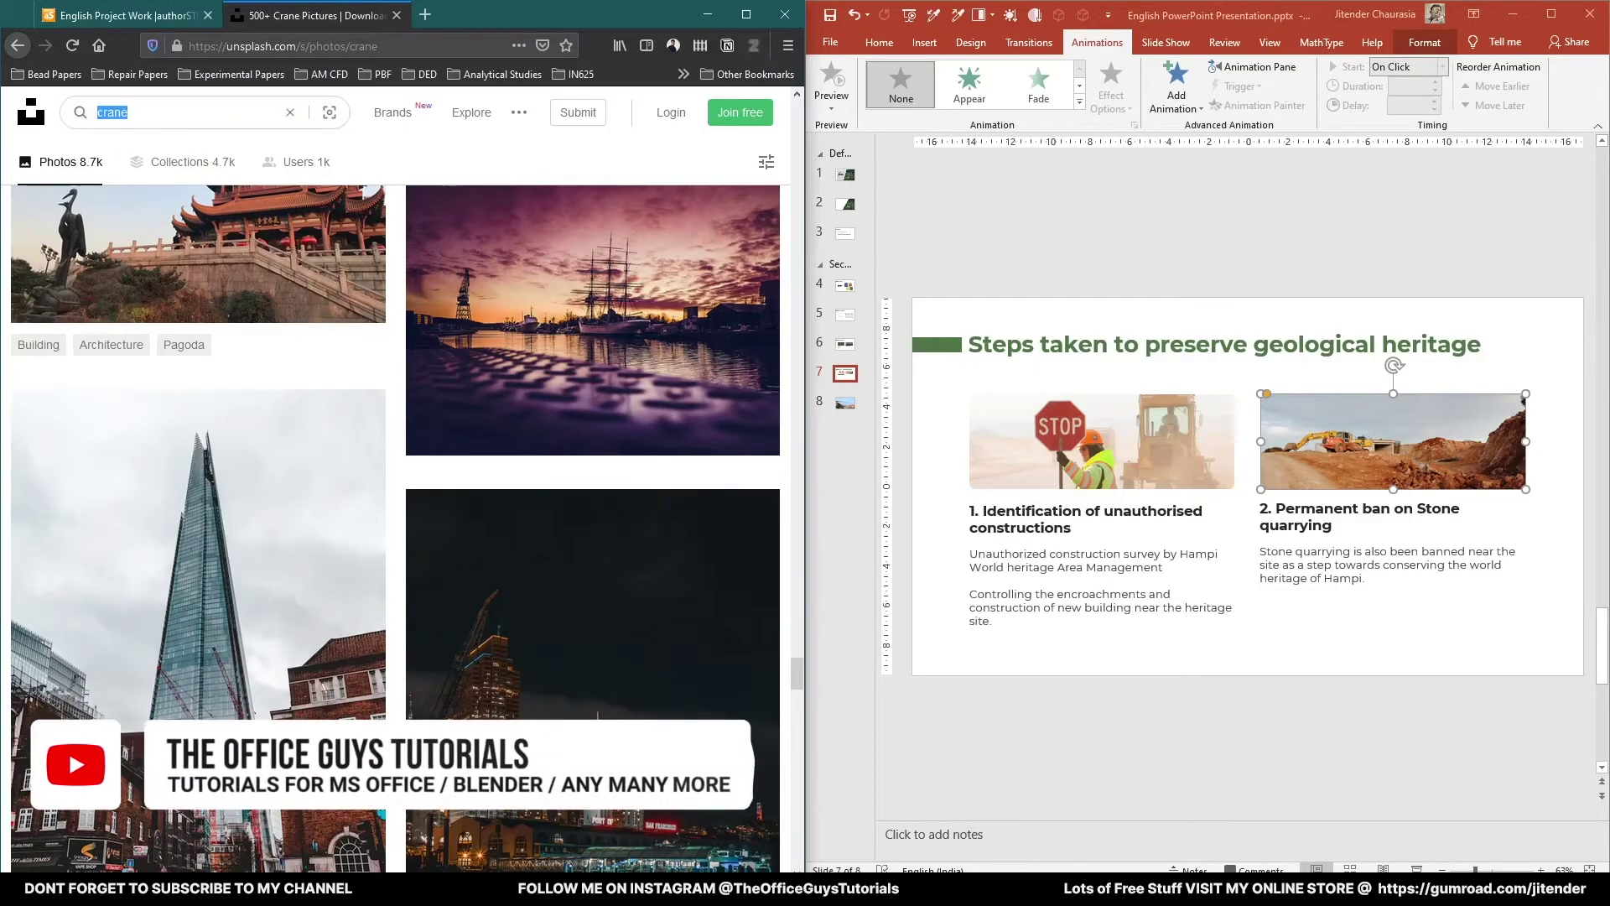
type("exca")
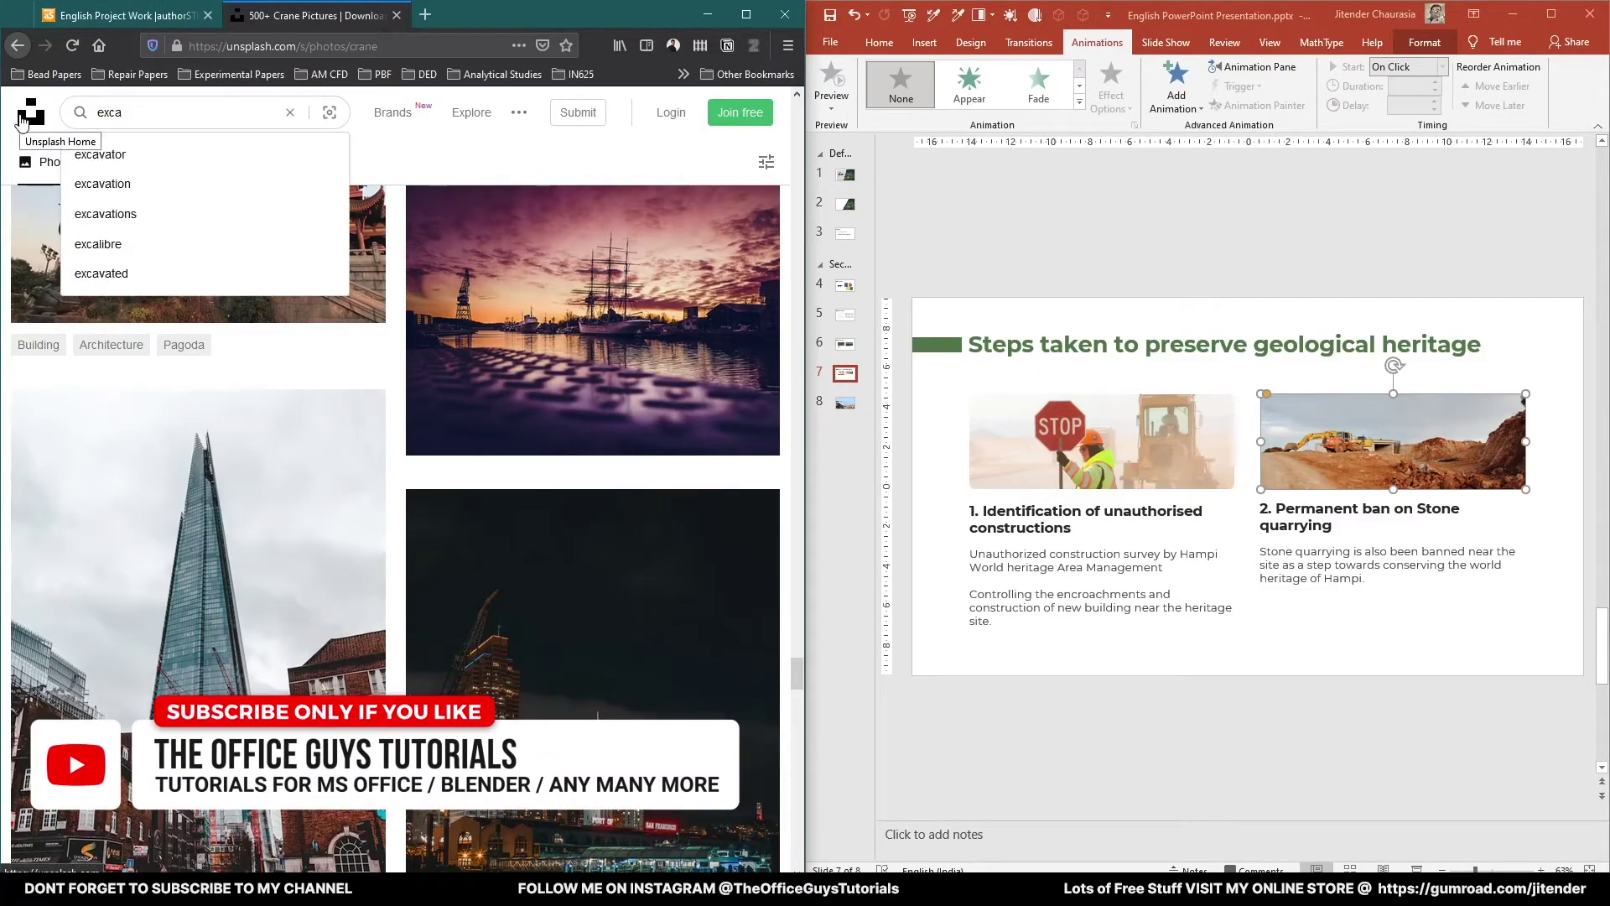
key("Down")
key("Down")
key("Return")
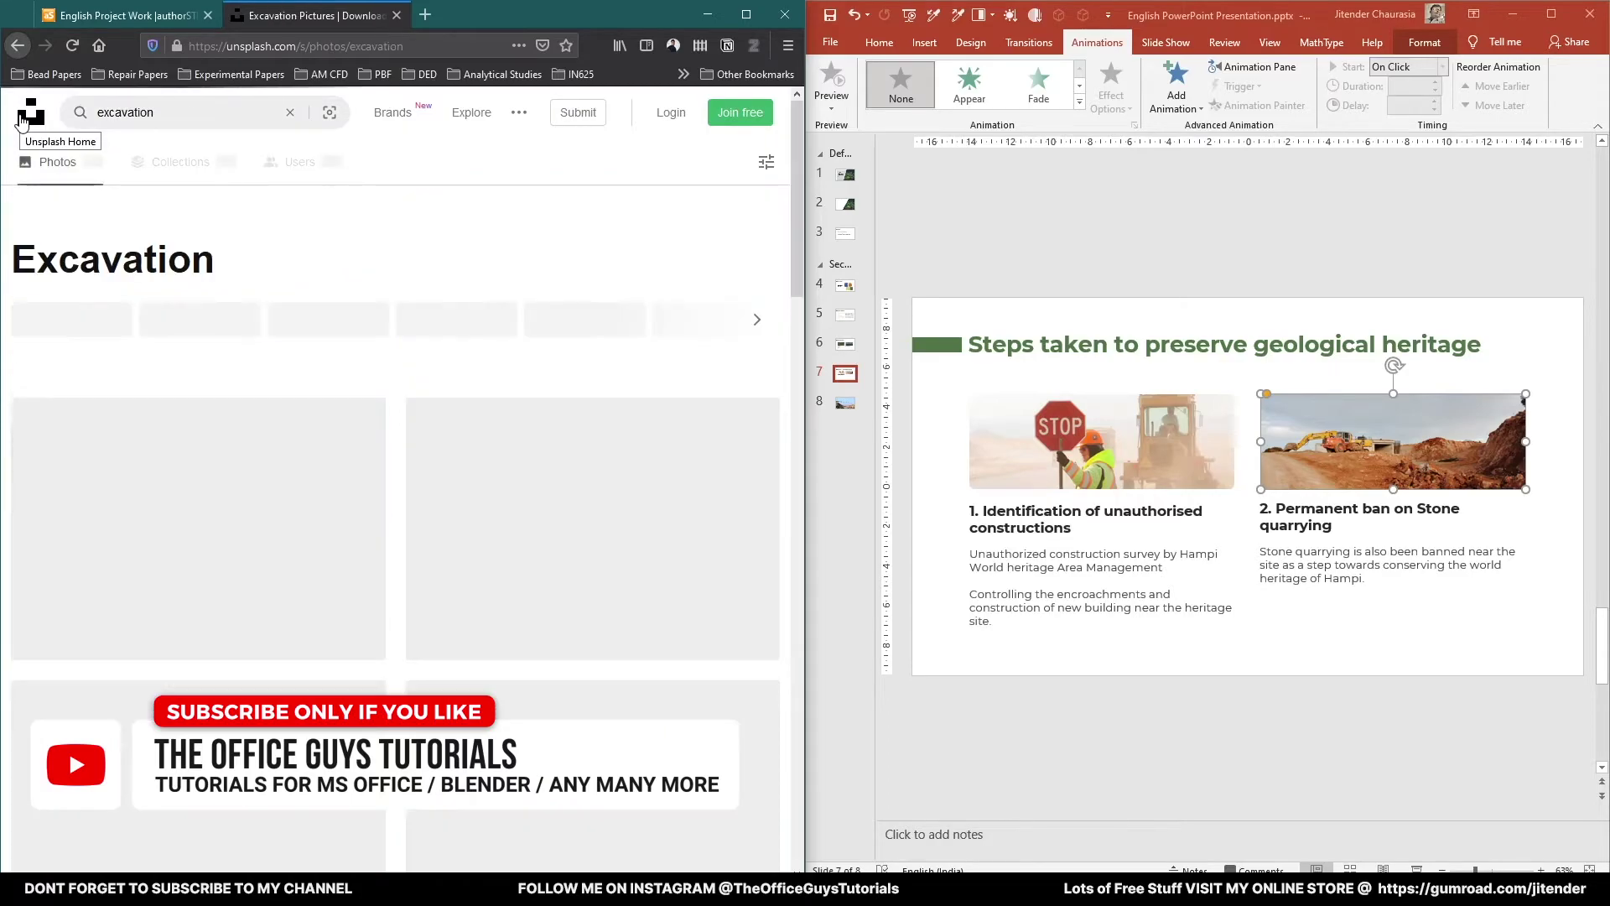
scroll(281, 396, "down", 6)
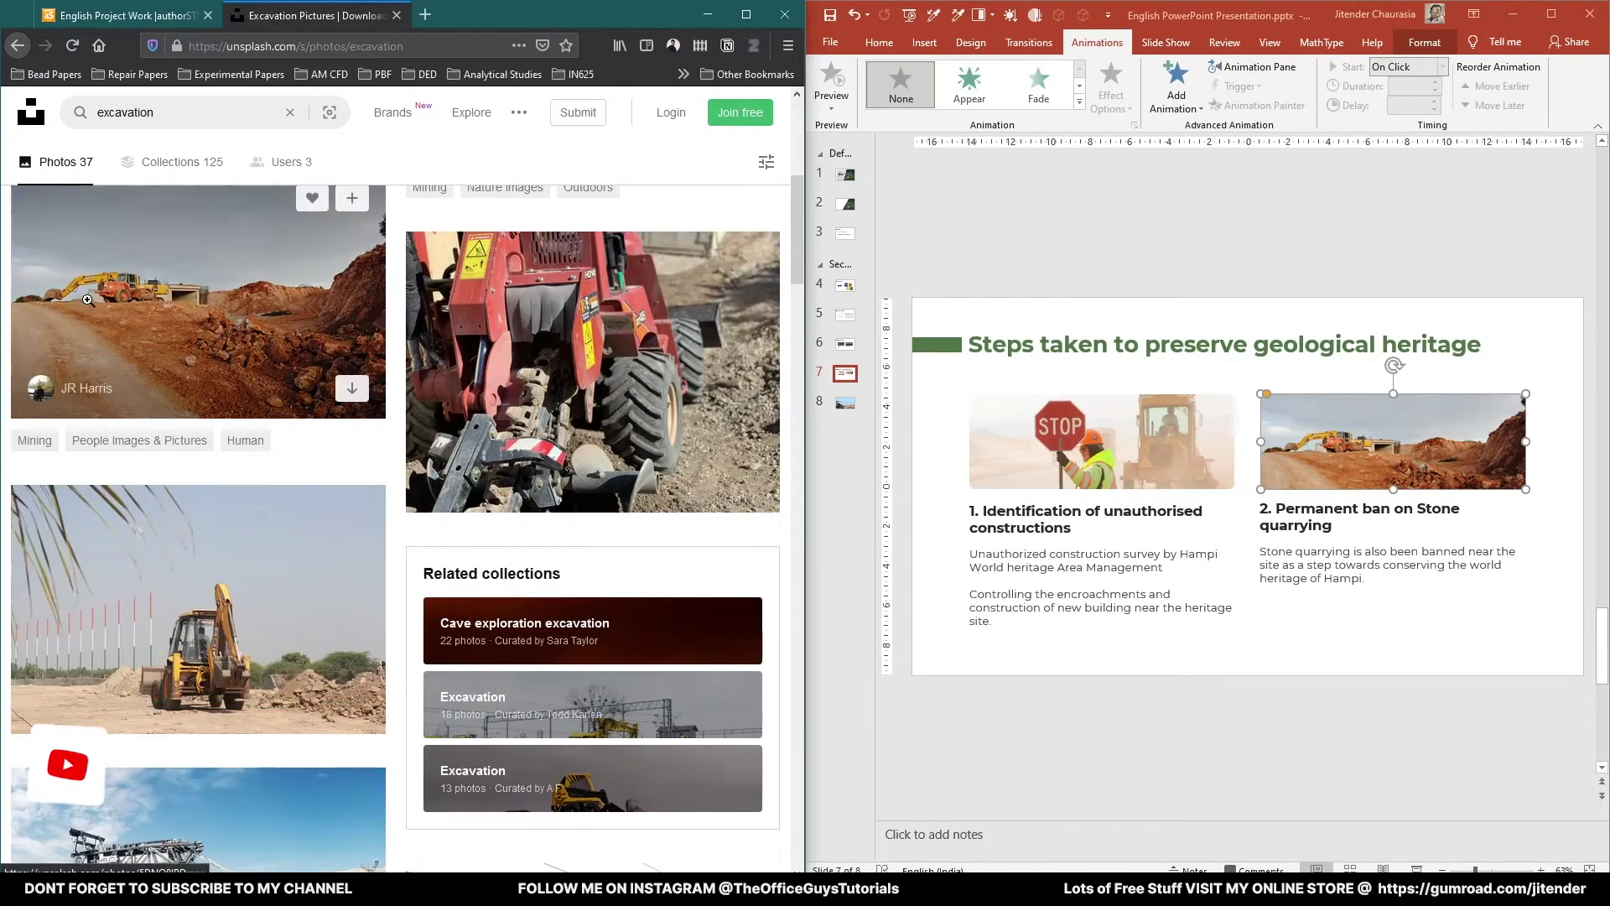
Advance the authorSTREAM reference deck two slides, then open PowerPoint slide 8, 'Thank you.'.
key("ctrl+Tab")
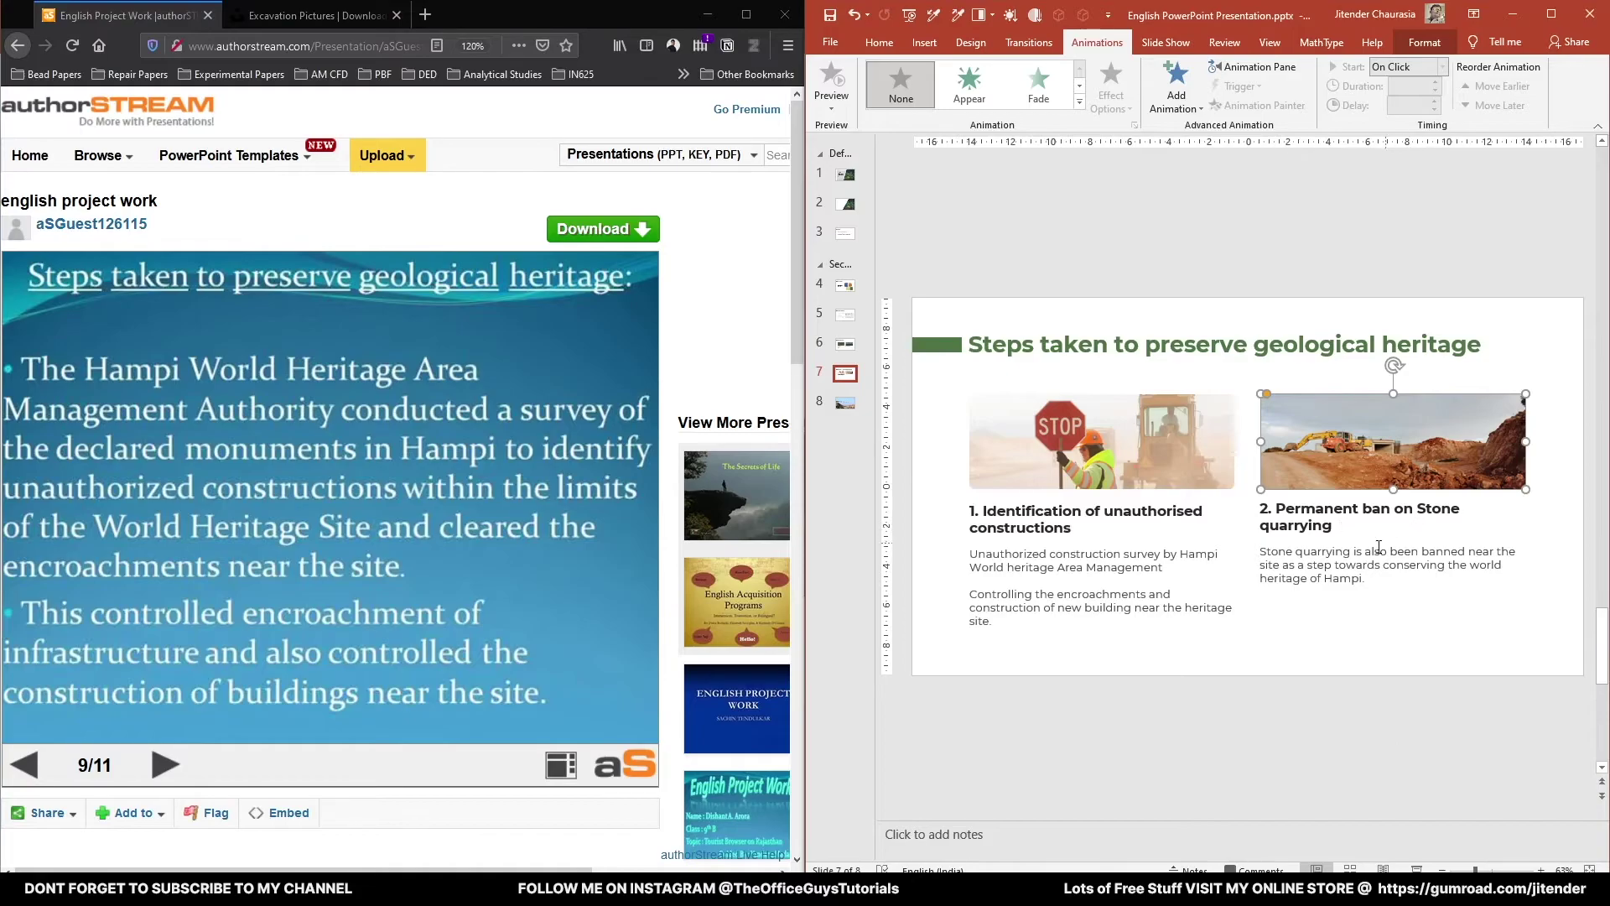
left_click(1436, 628)
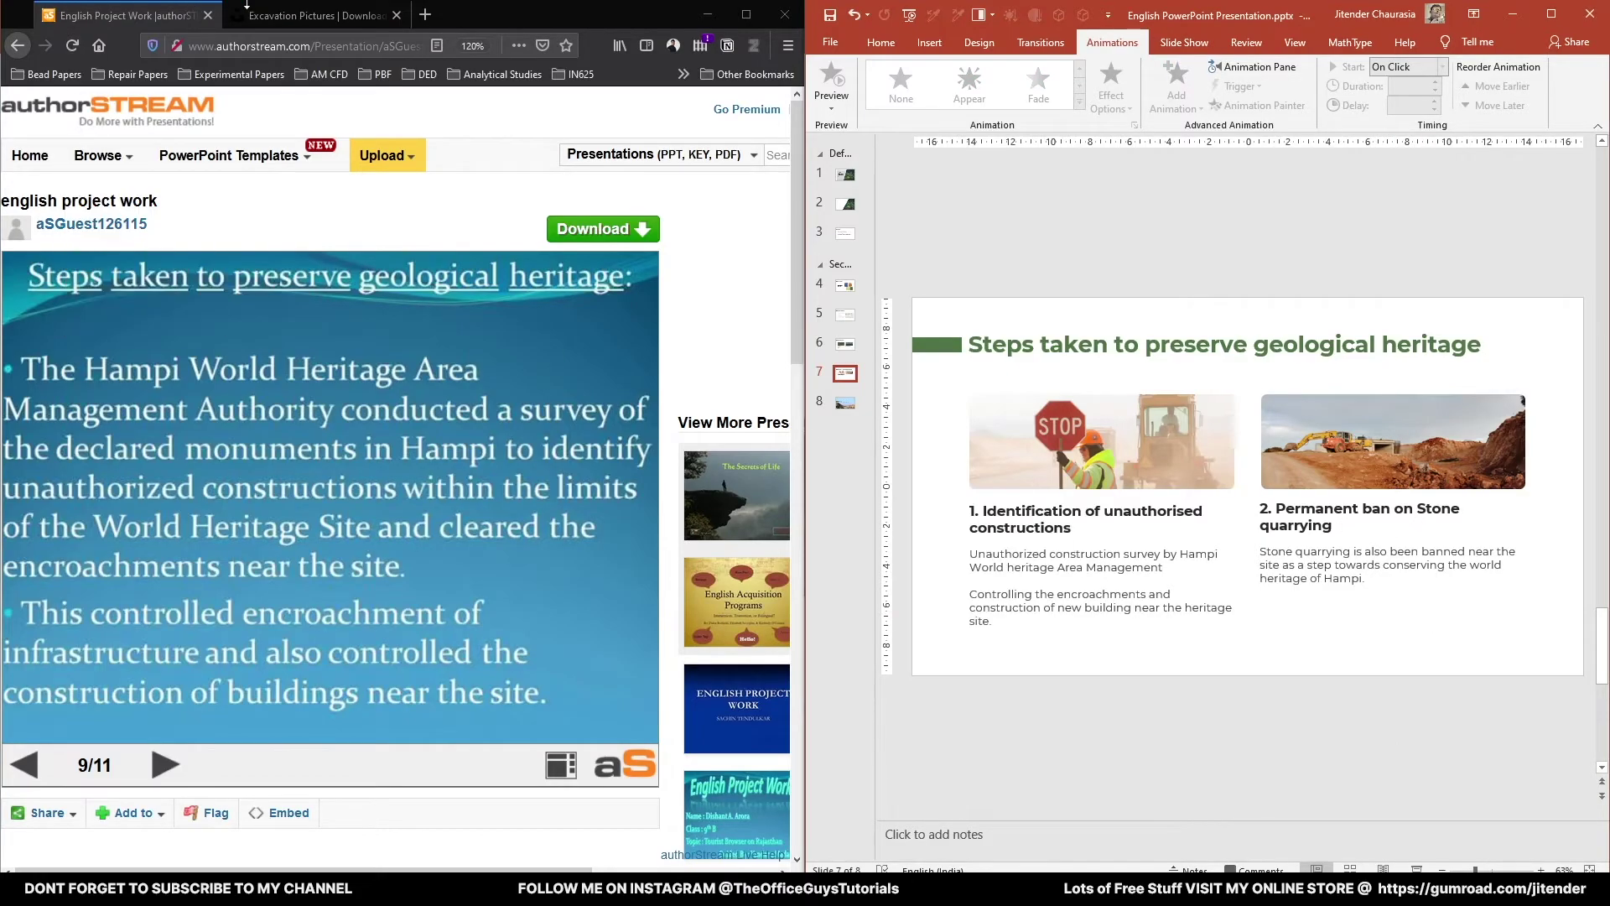
left_click(153, 764)
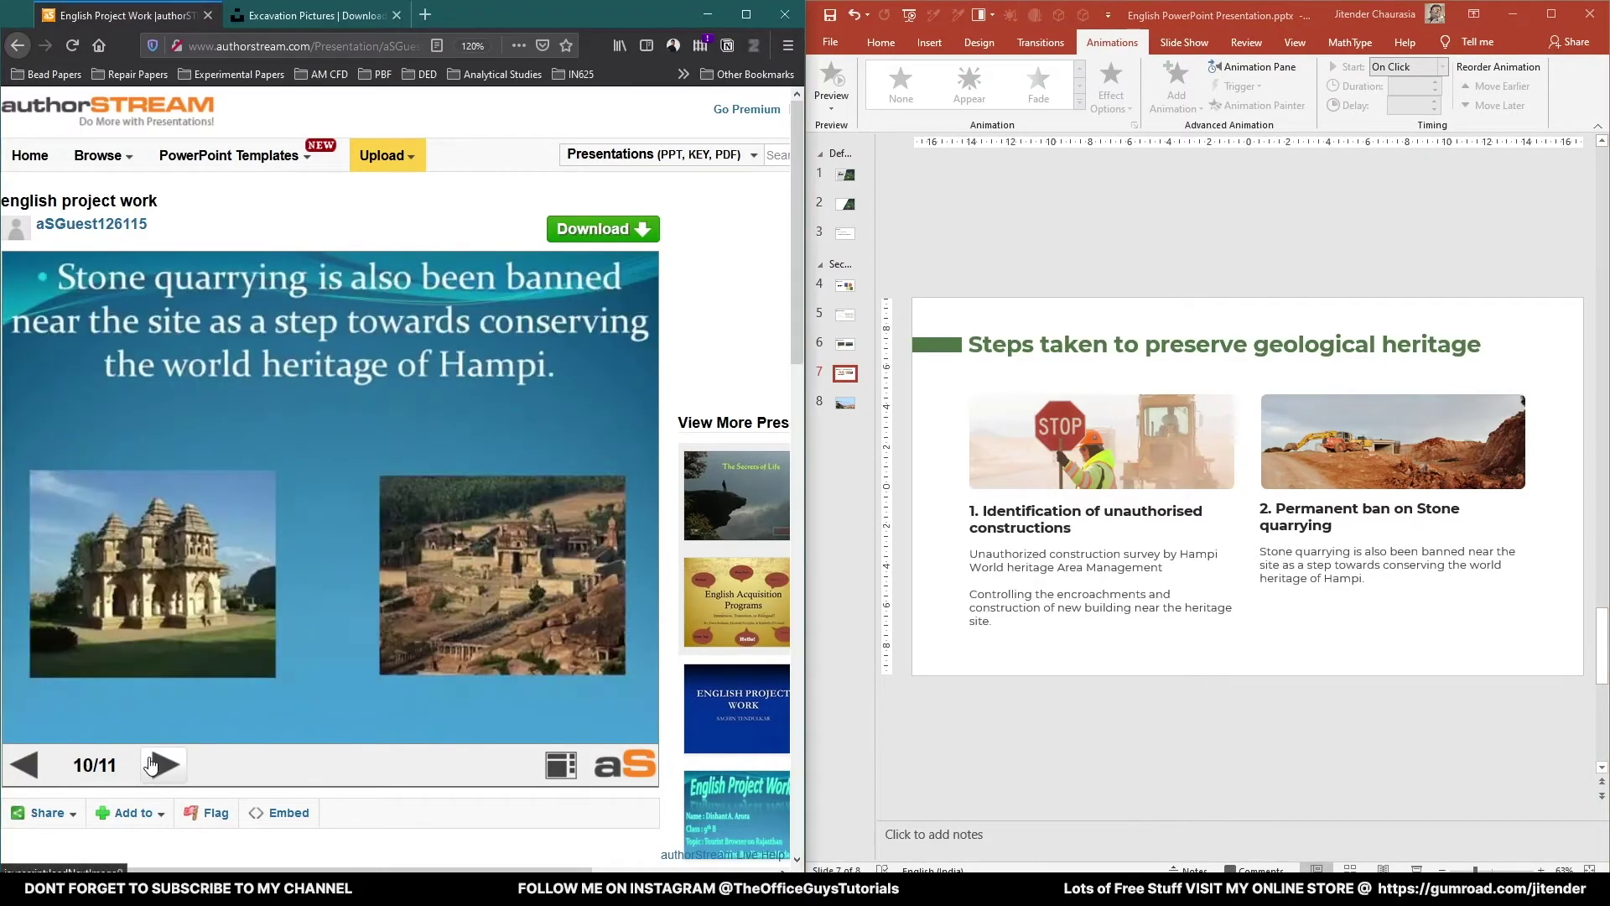
left_click(153, 764)
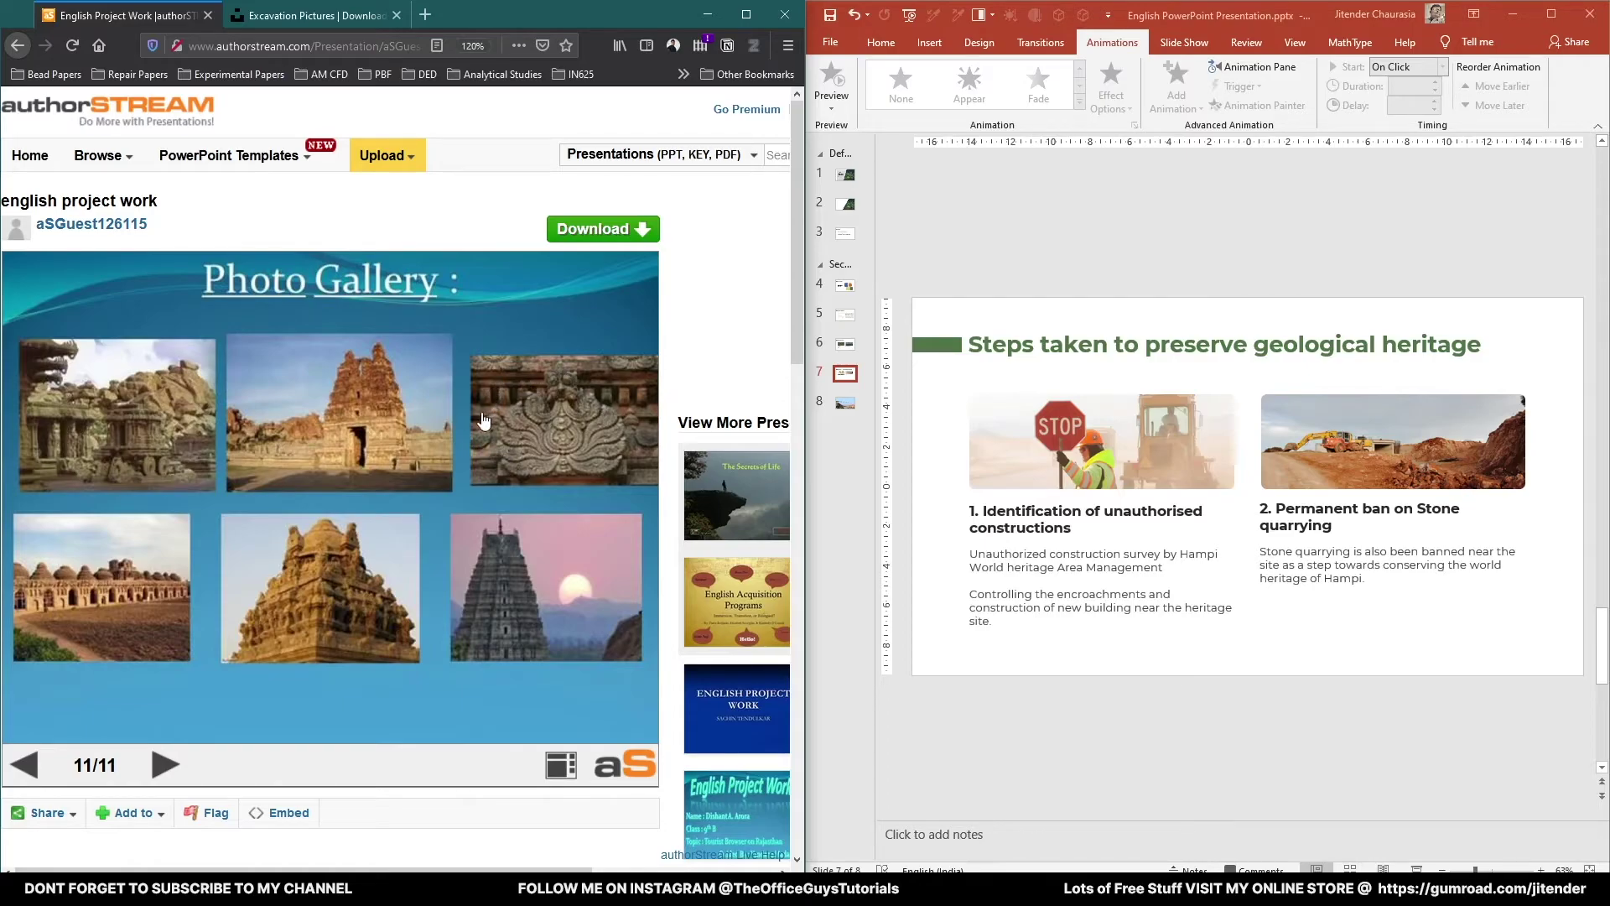
left_click(843, 403)
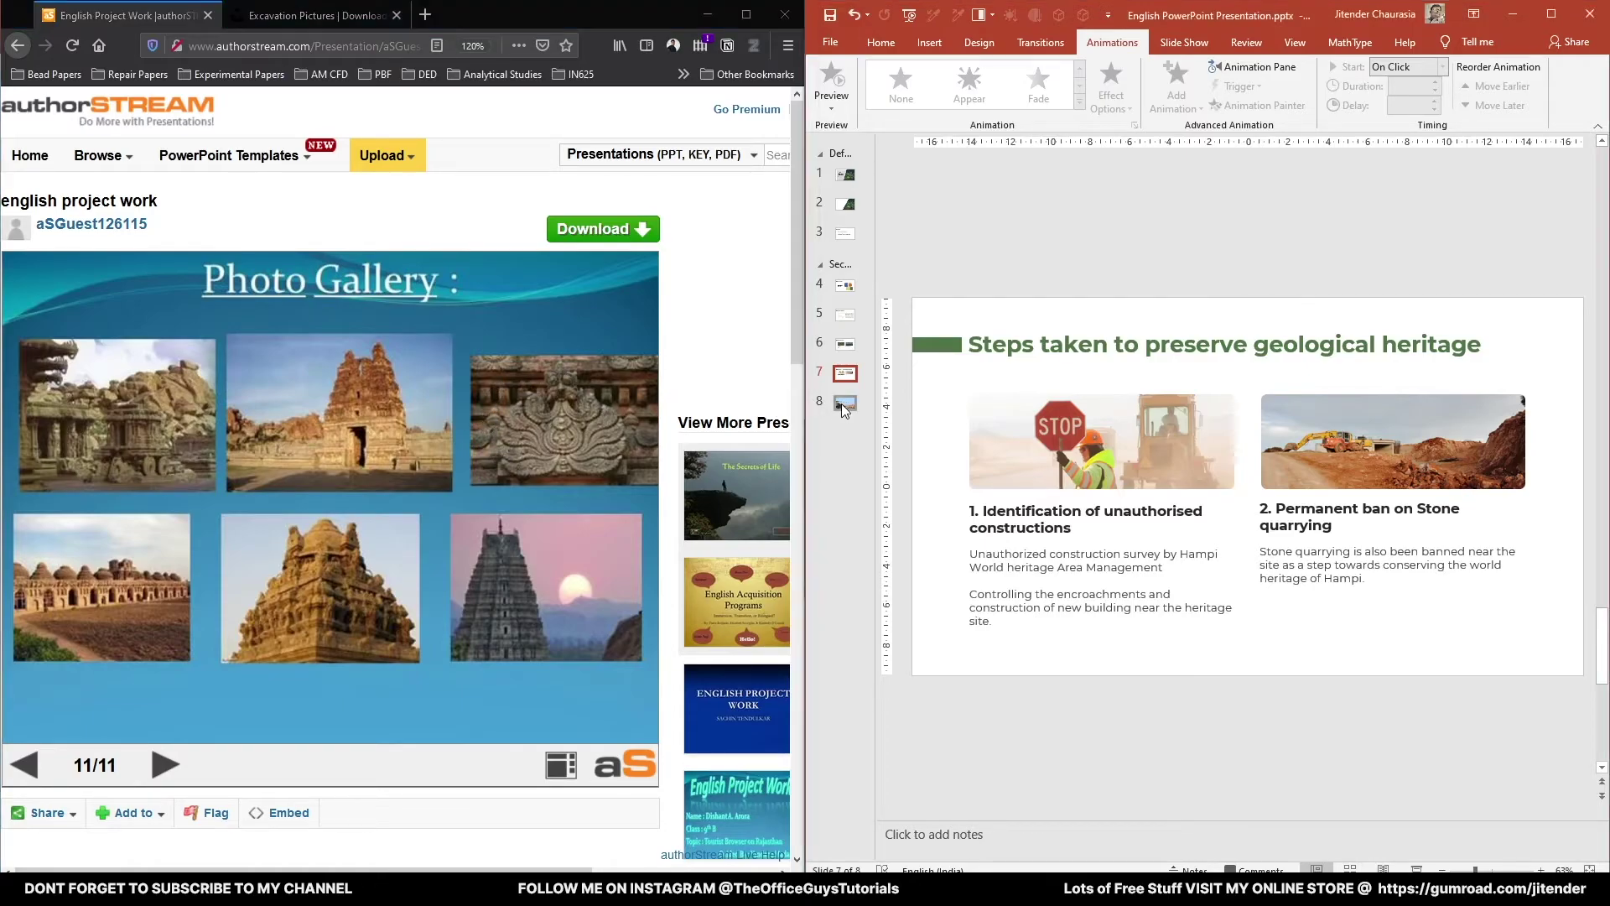
left_click(842, 404)
left_click(161, 767)
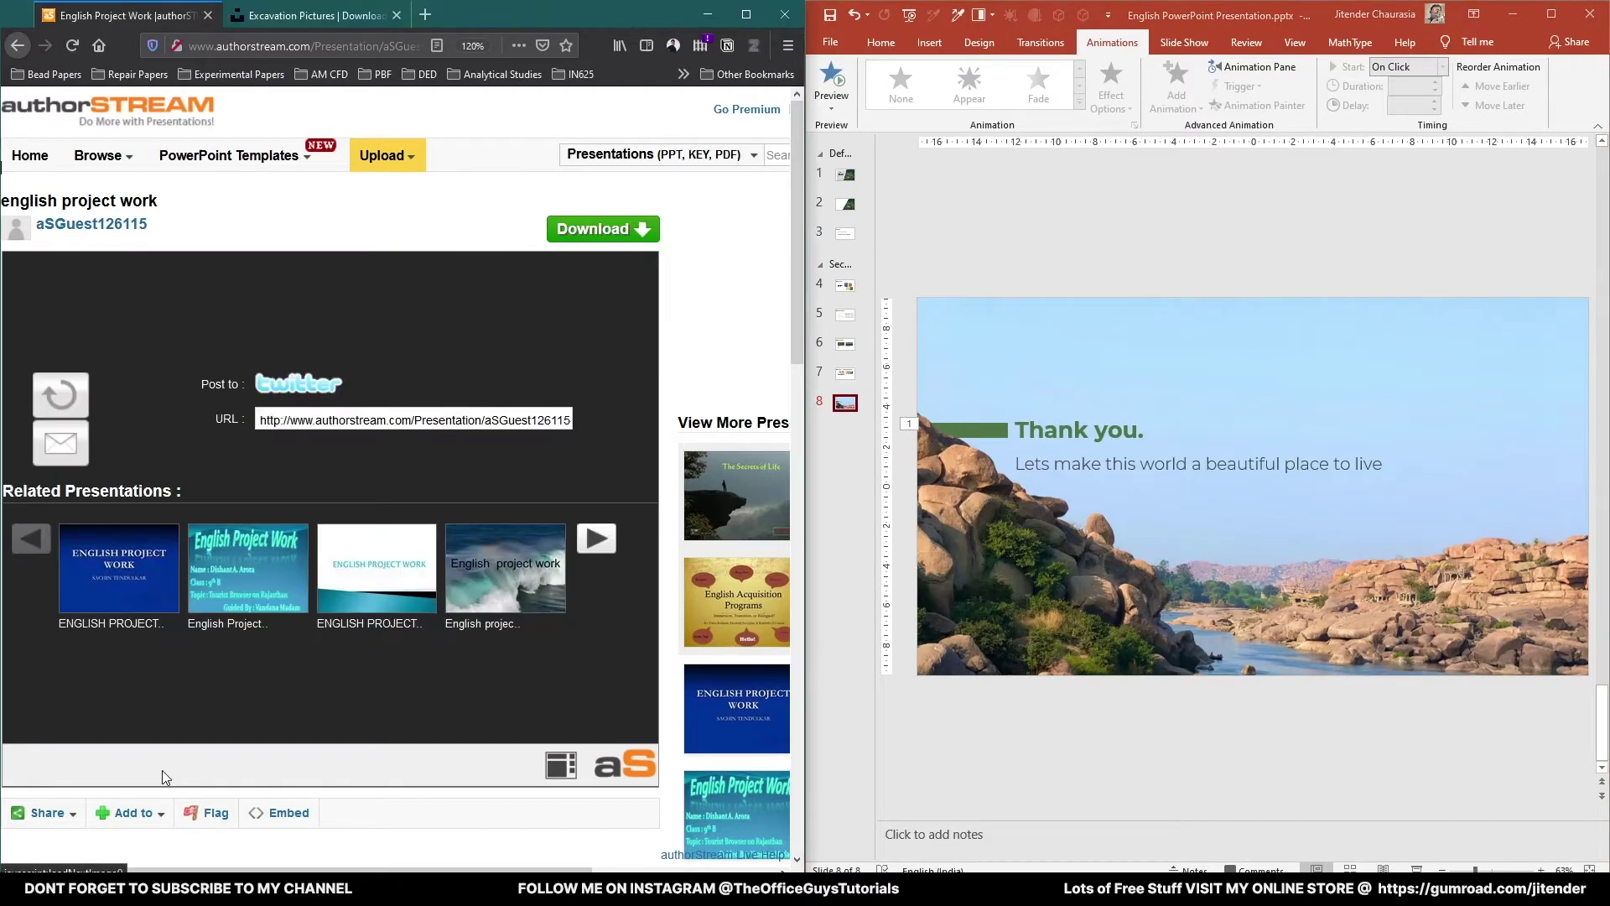
left_click(70, 416)
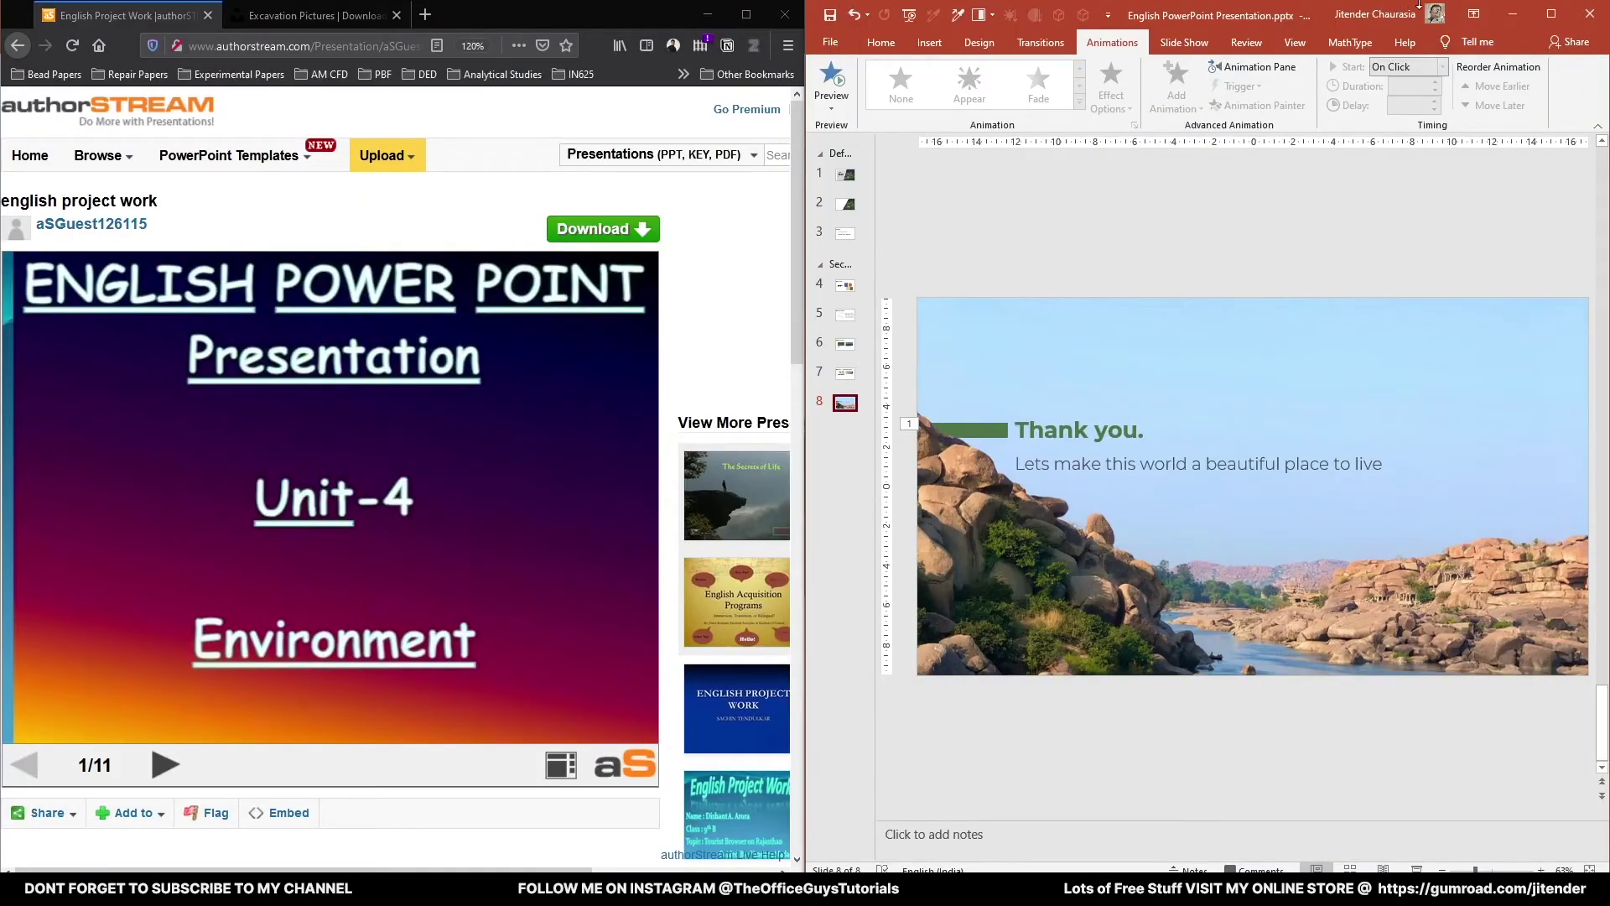
Maximize PowerPoint and reposition slide 8's landscape photo and rock cut-out.
left_click(1550, 14)
left_click_drag(642, 500, 554, 601)
left_click_drag(926, 539, 1209, 528)
scroll(681, 654, "down", 1)
scroll(823, 527, "down", 3)
left_click(765, 545)
left_click_drag(765, 544, 966, 660)
left_click(365, 452)
scroll(365, 675, "up", 2)
Duplicate the landscape photo beside the slide and start Remove Background on the copy.
left_click_drag(402, 622, 985, 410)
left_click_drag(839, 637, 503, 503)
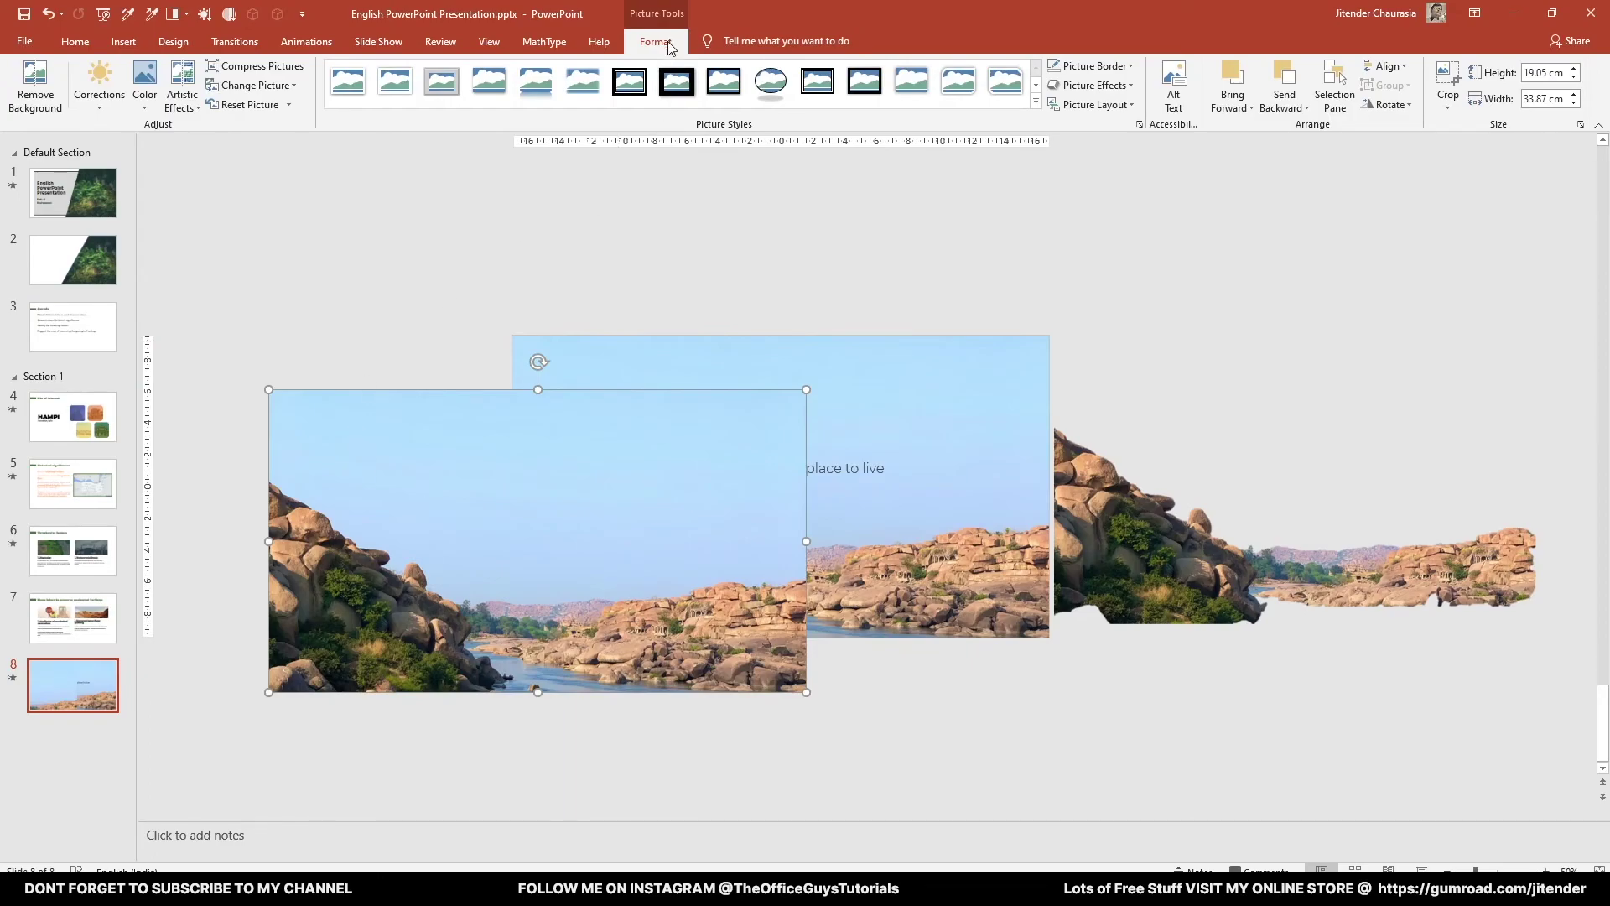
left_click(33, 92)
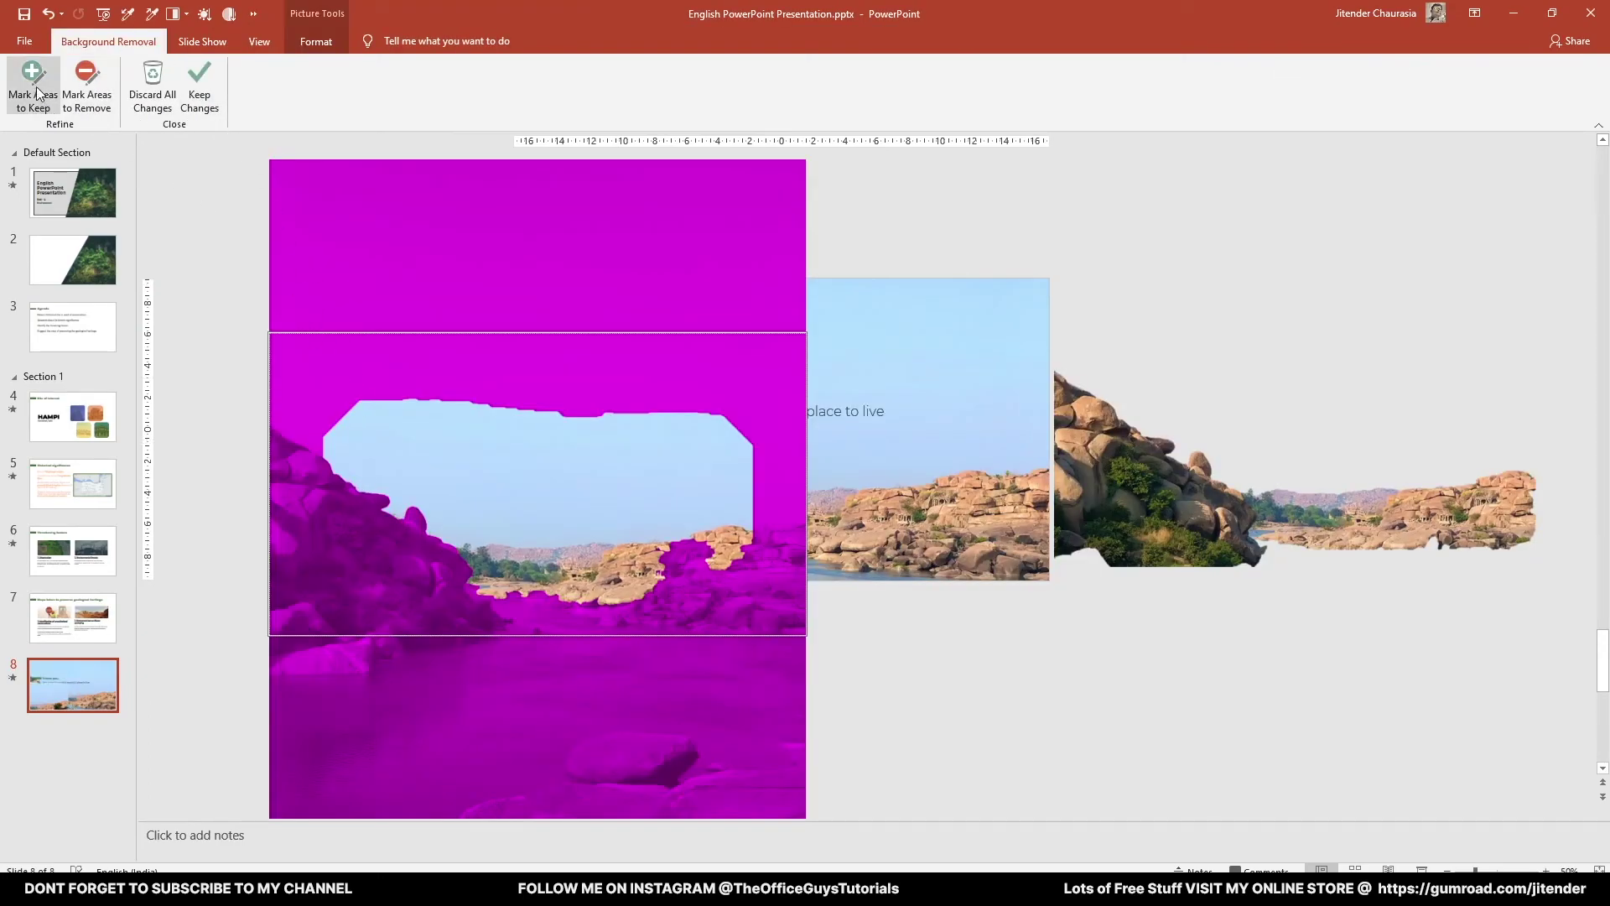
Mark the left rocks to keep and the remaining sky to remove.
left_click(34, 88)
left_click(281, 499)
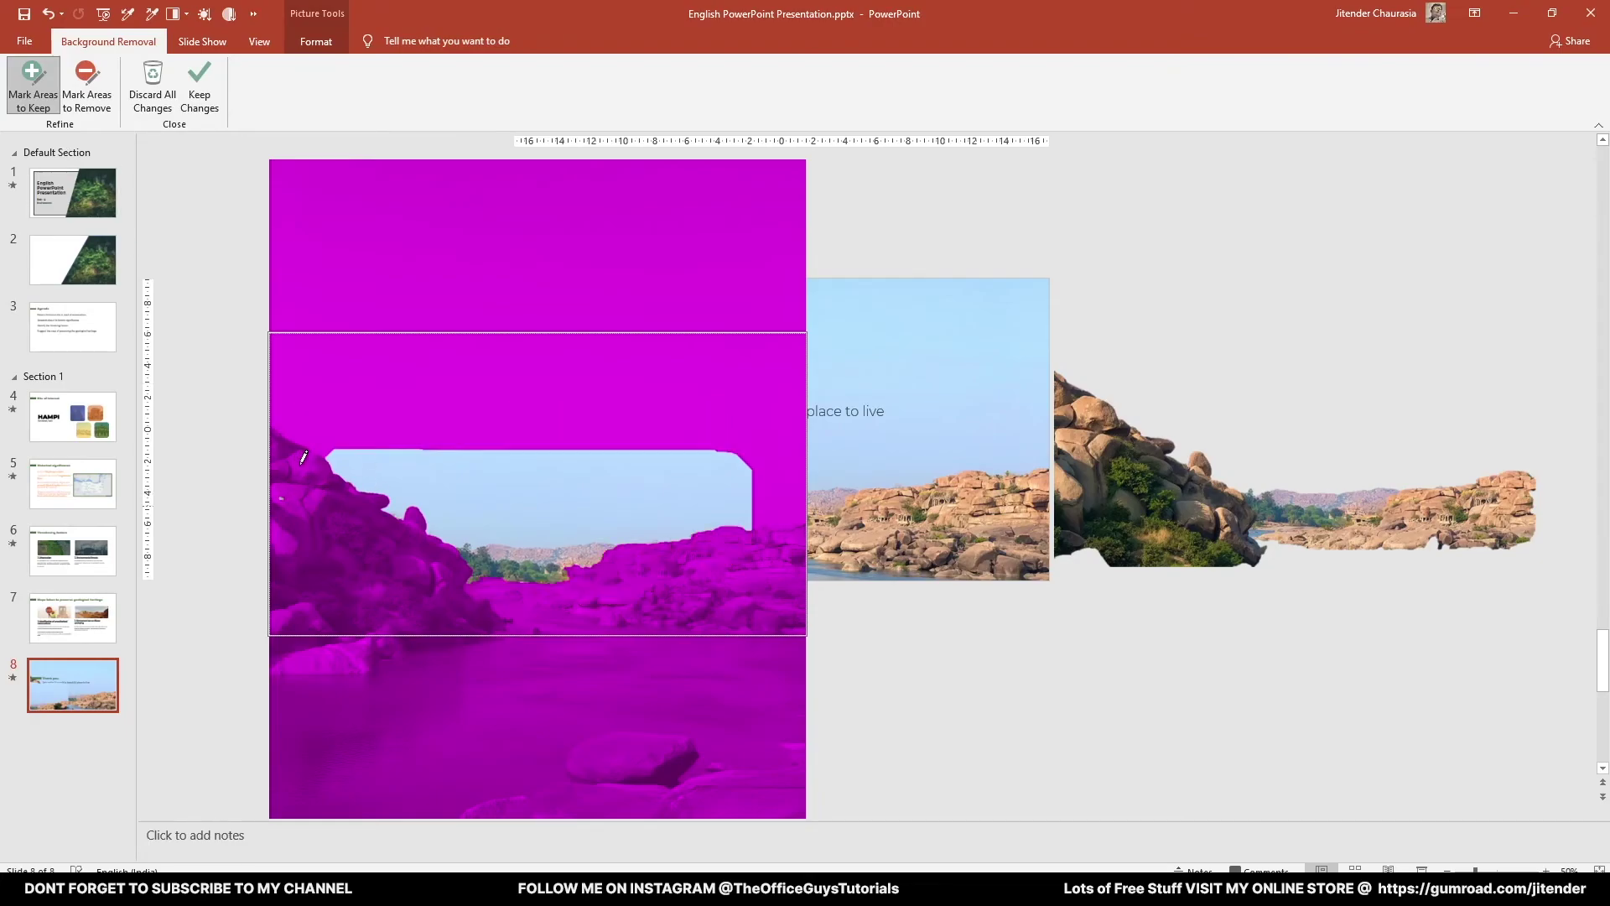
left_click_drag(306, 486, 364, 552)
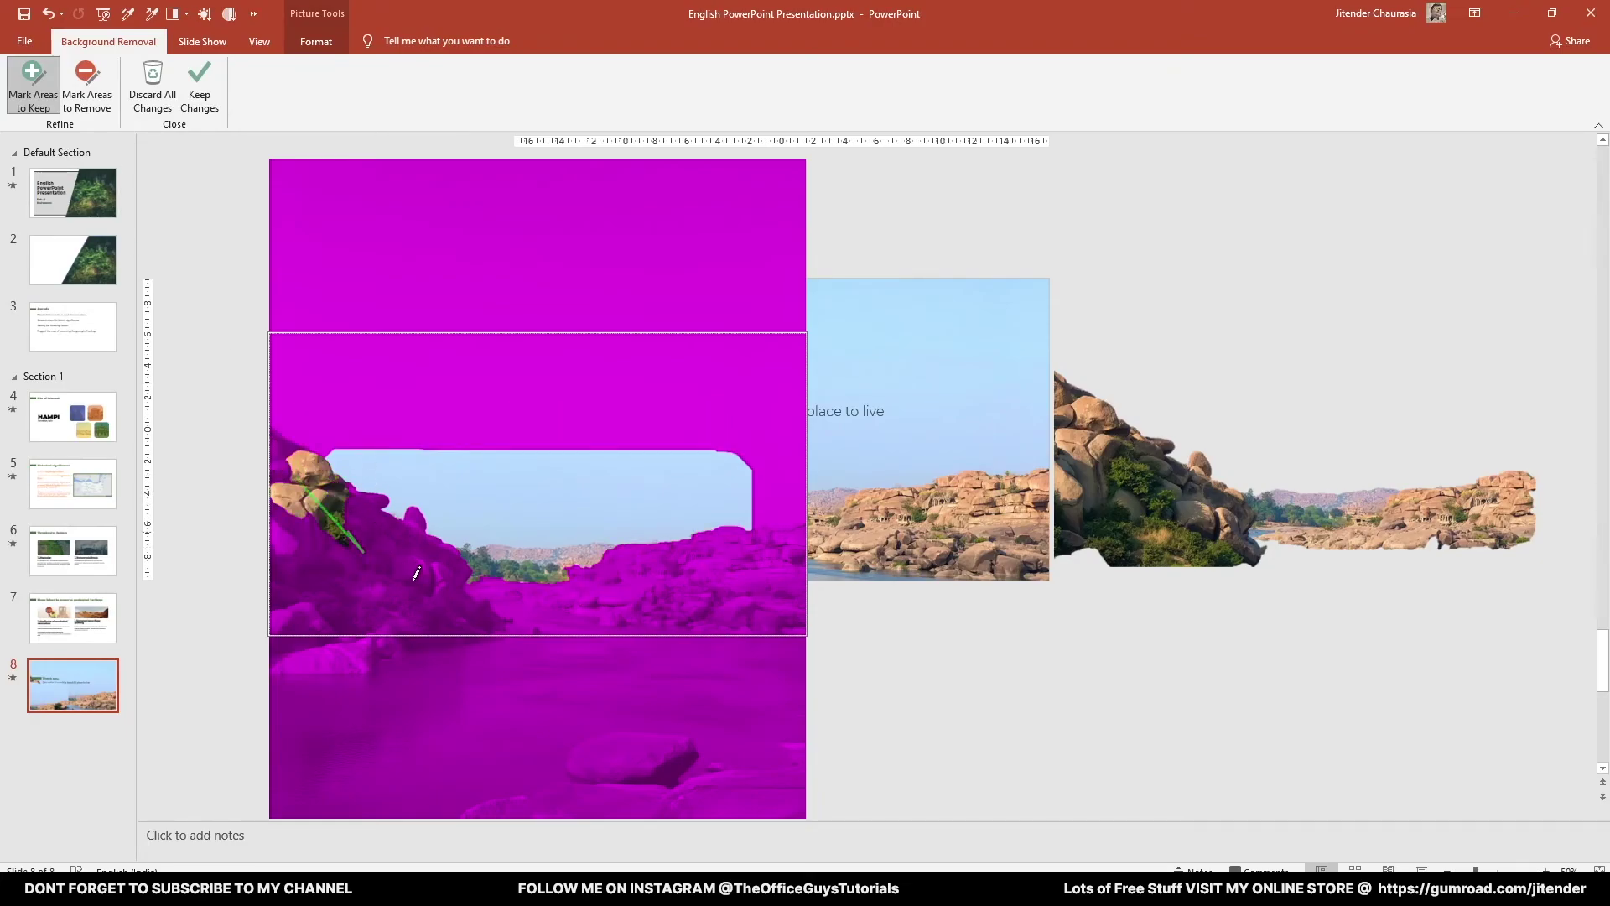
mouse_move(333, 496)
left_mouse_down()
mouse_move(441, 569)
mouse_move(460, 620)
left_mouse_up()
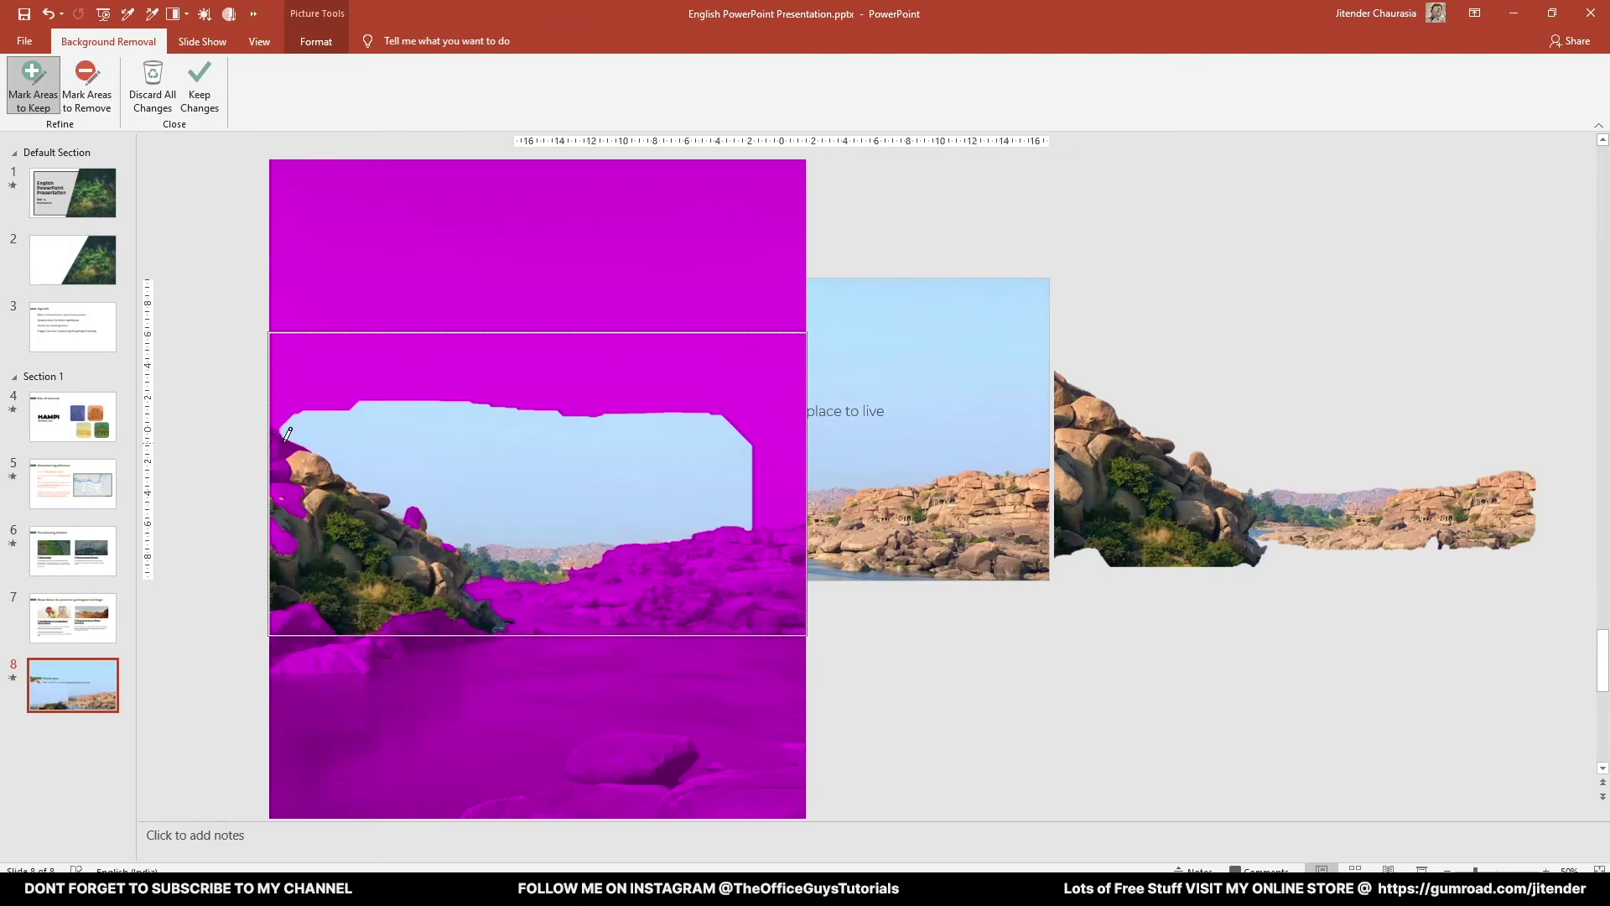
mouse_move(287, 436)
left_mouse_down()
mouse_move(260, 437)
mouse_move(270, 499)
mouse_move(285, 469)
mouse_move(353, 437)
left_mouse_up()
left_click(86, 84)
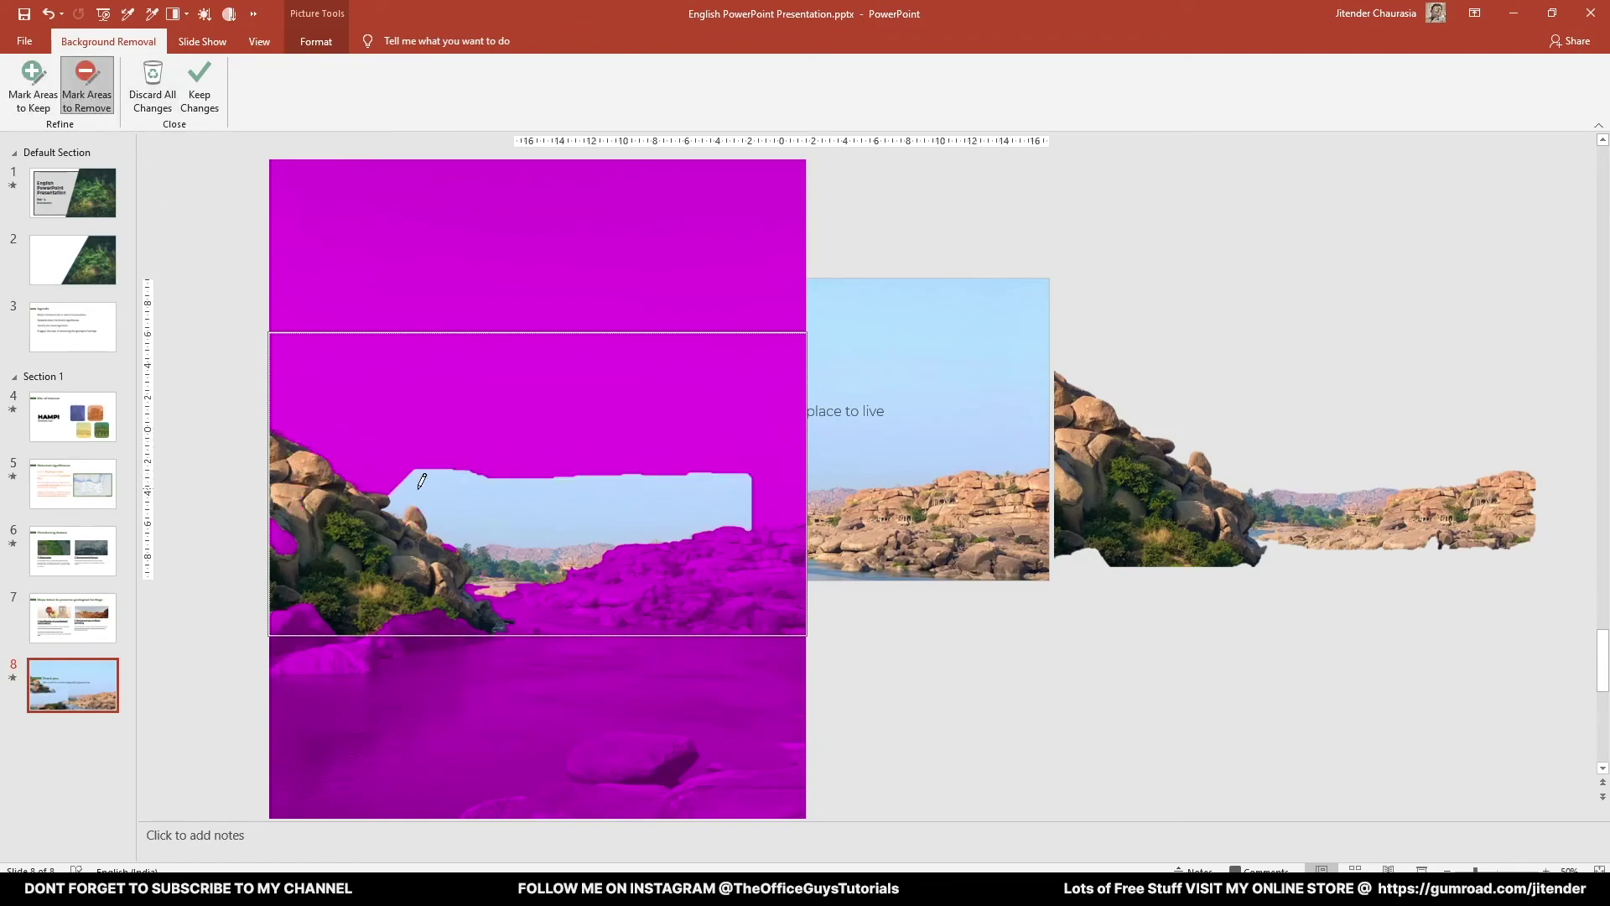
left_click_drag(425, 490, 450, 500)
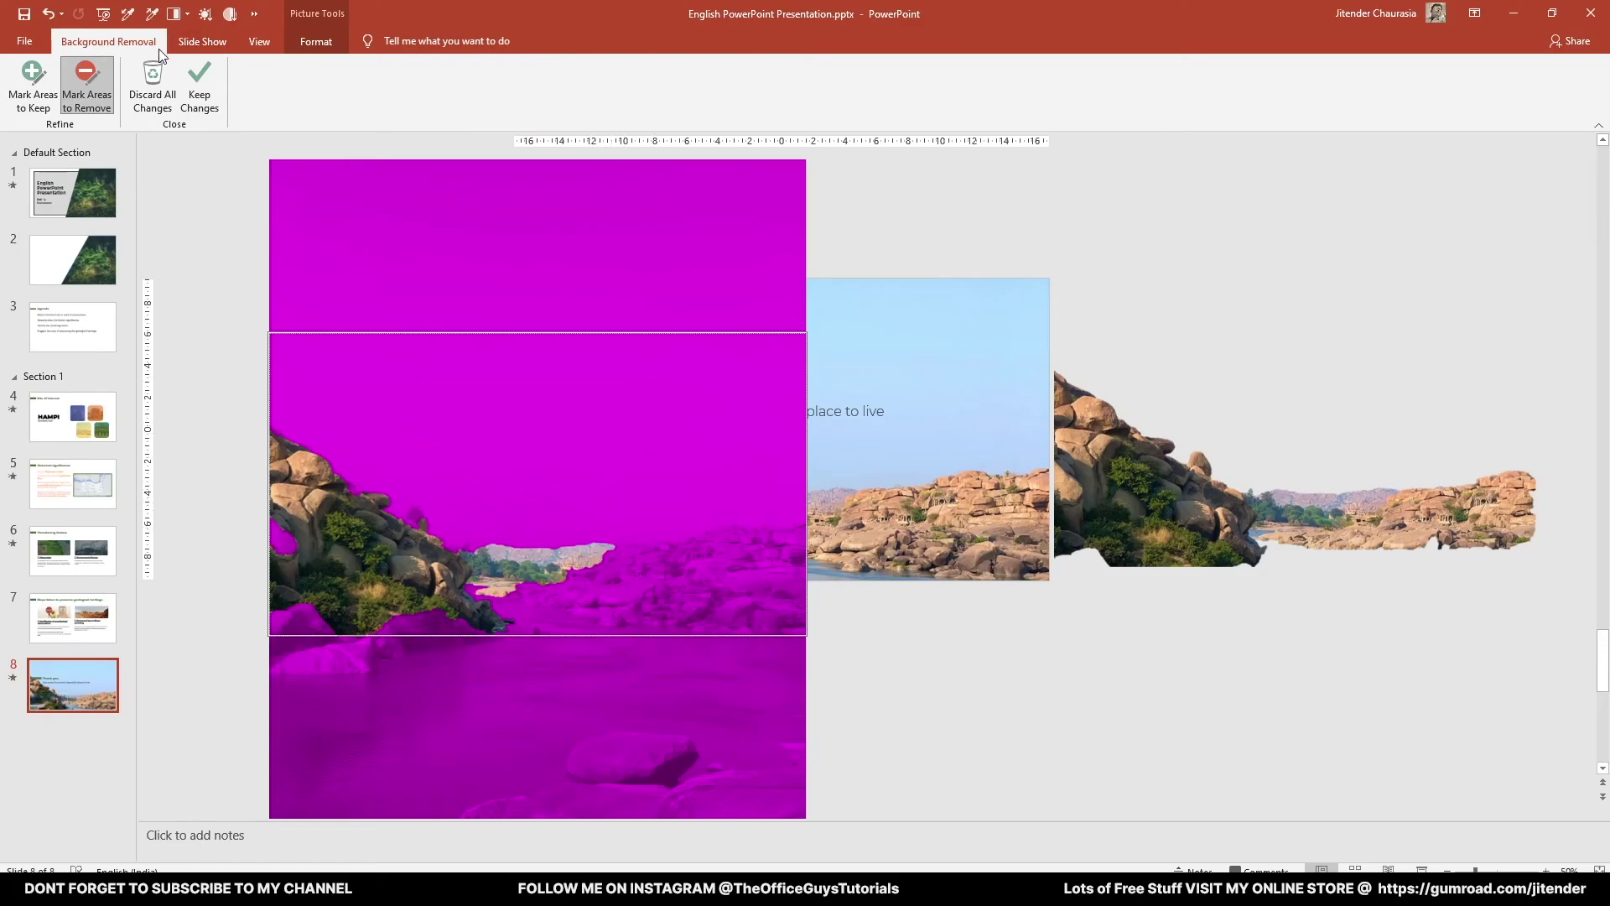
Keep the background removal changes and shift the rock cut-out right and down.
left_click(209, 98)
left_click(223, 386)
left_click_drag(331, 474, 570, 482)
Select the Thank you slide photo to check its position, then clear the selection.
left_click(420, 435)
scroll(420, 435, "up", 5)
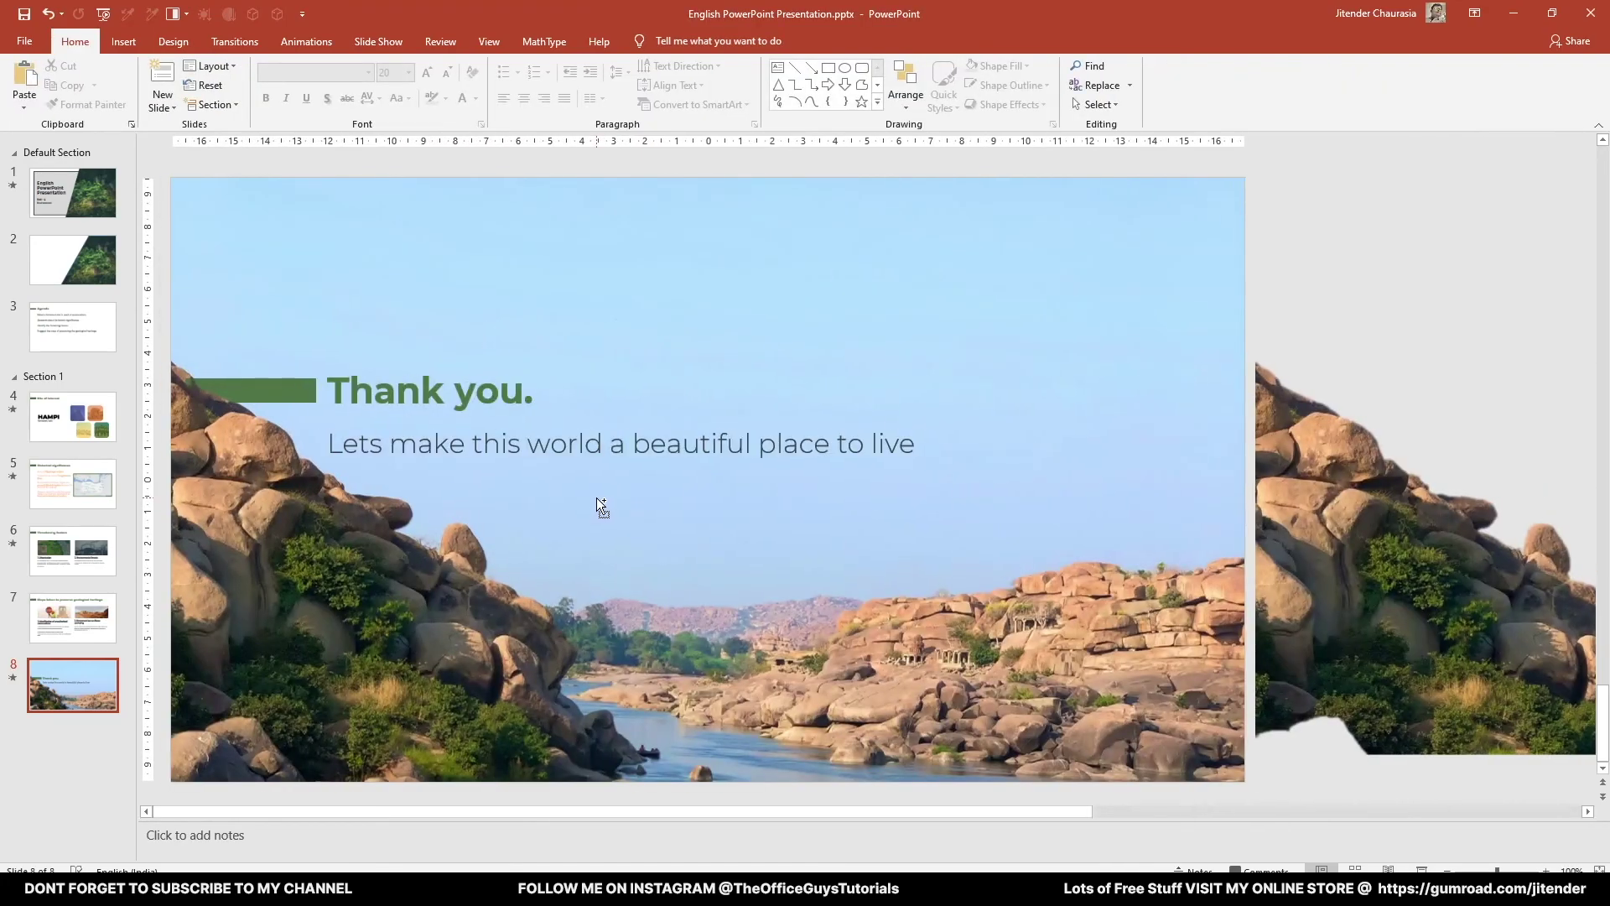
scroll(516, 547, "down", 5)
left_click(532, 525)
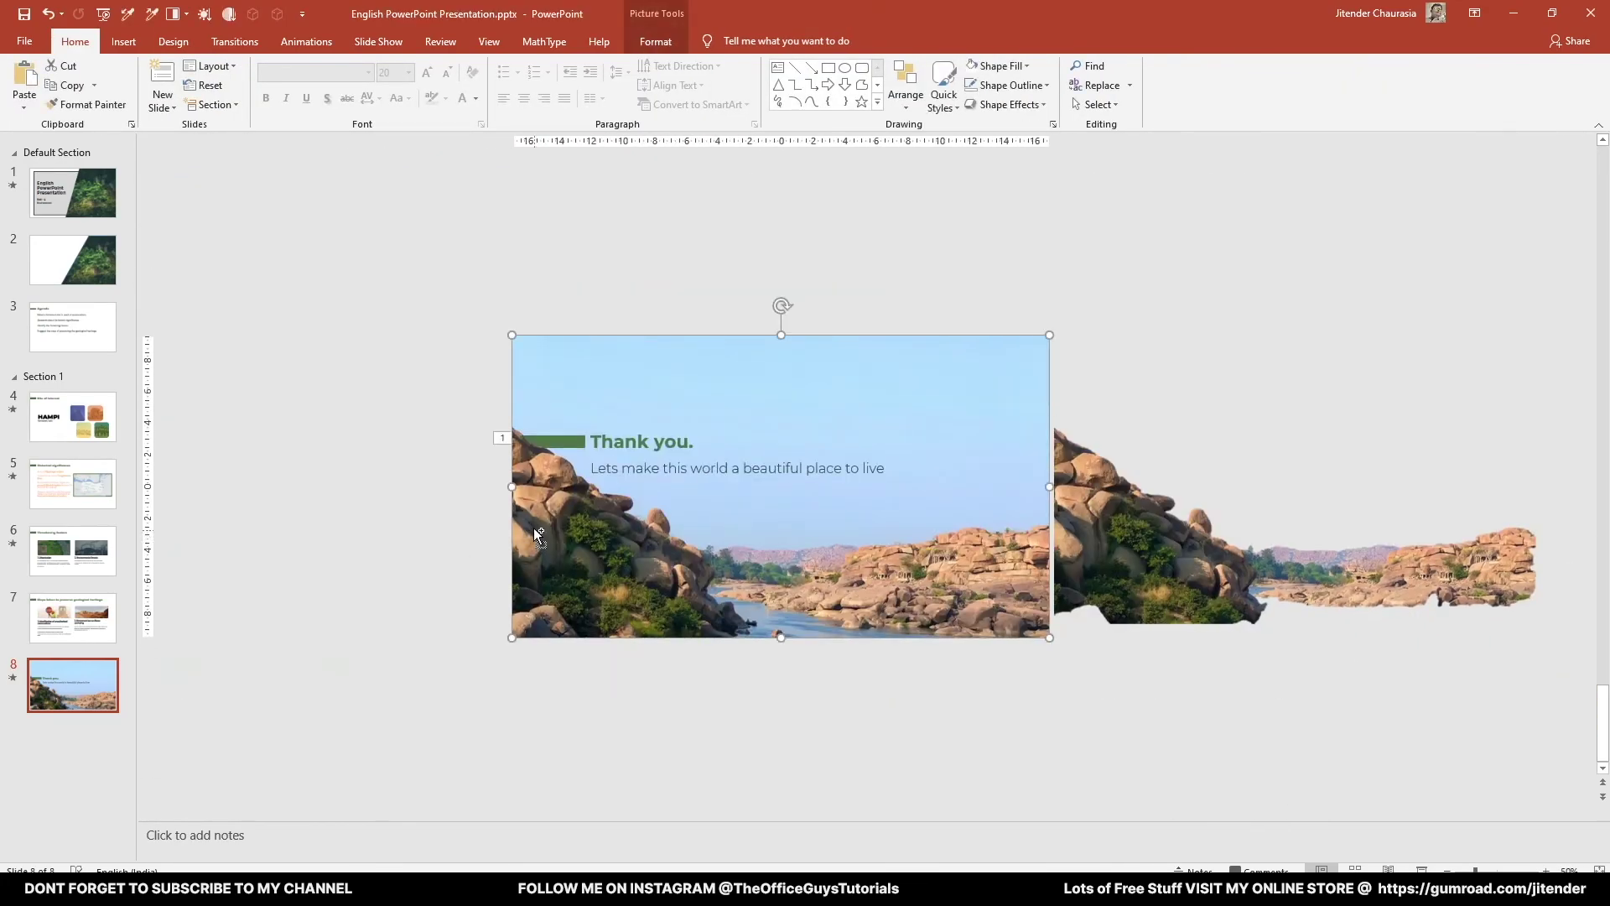
scroll(537, 520, "up", 5)
scroll(537, 520, "down", 3)
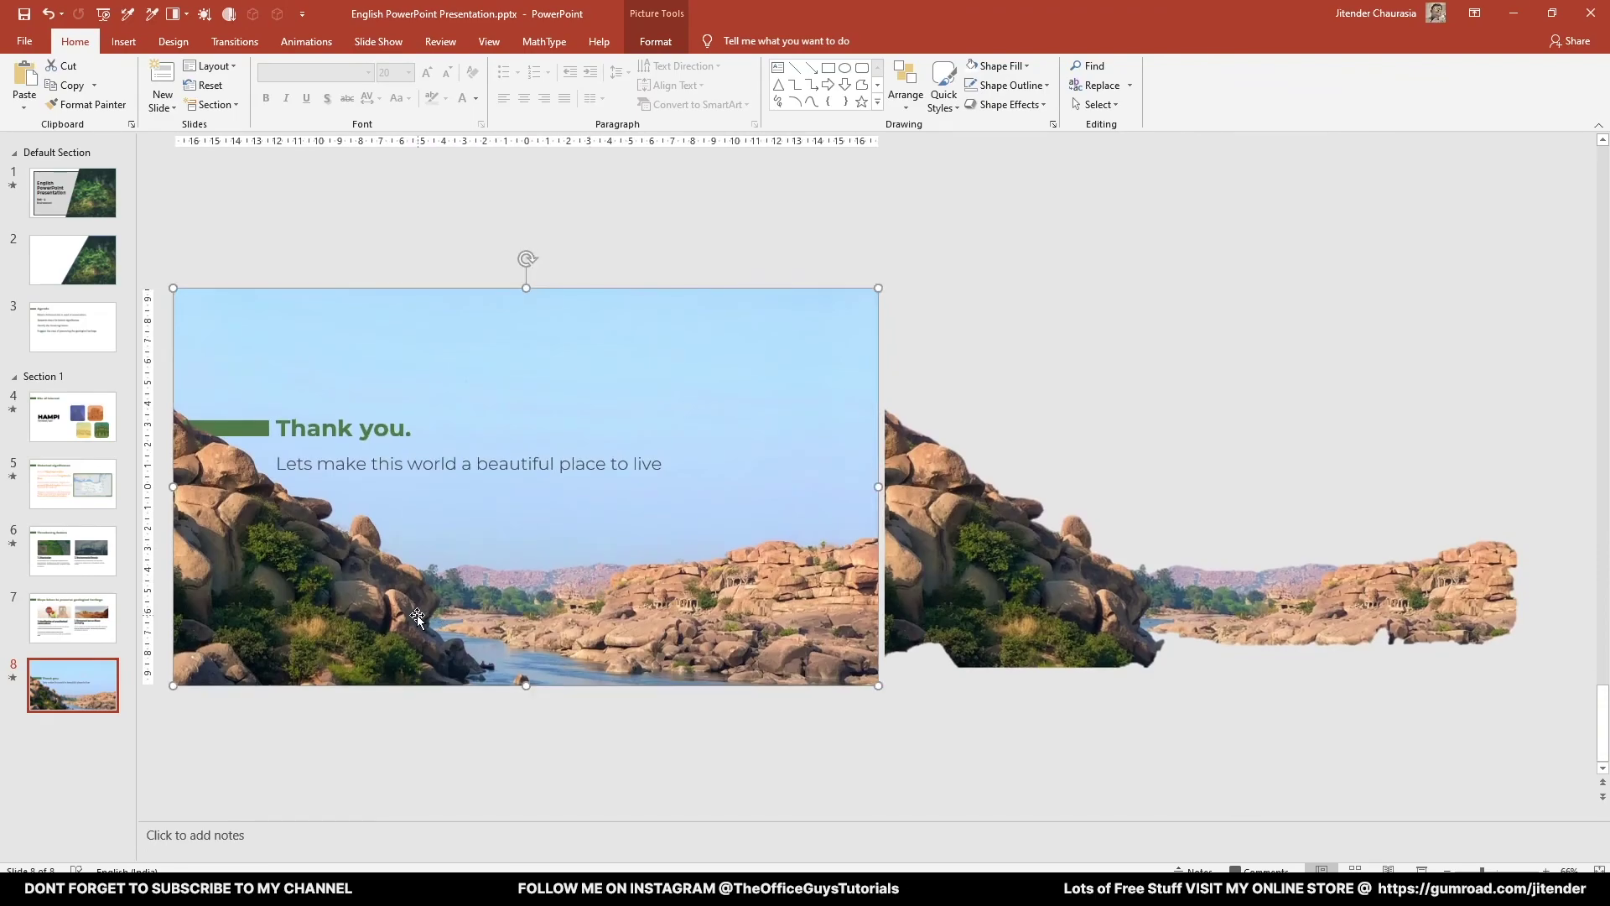
key("Escape")
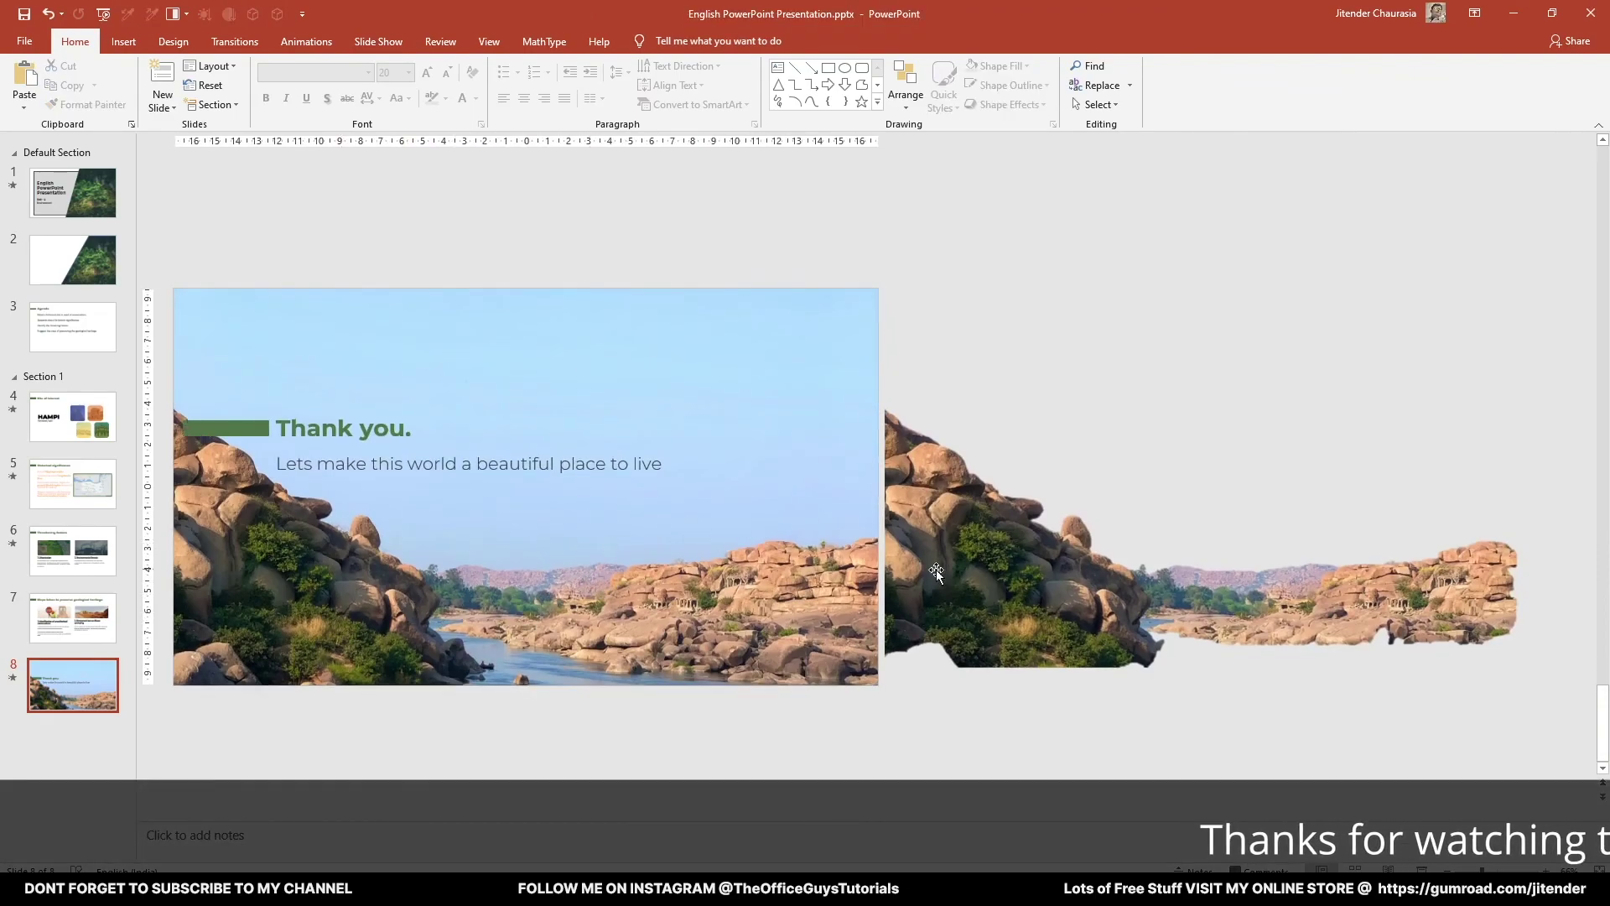
Drag the rock cut-out over the slide photo and reposition it, leaving it beside the slide.
left_click_drag(950, 570, 335, 581)
scroll(619, 553, "down", 3)
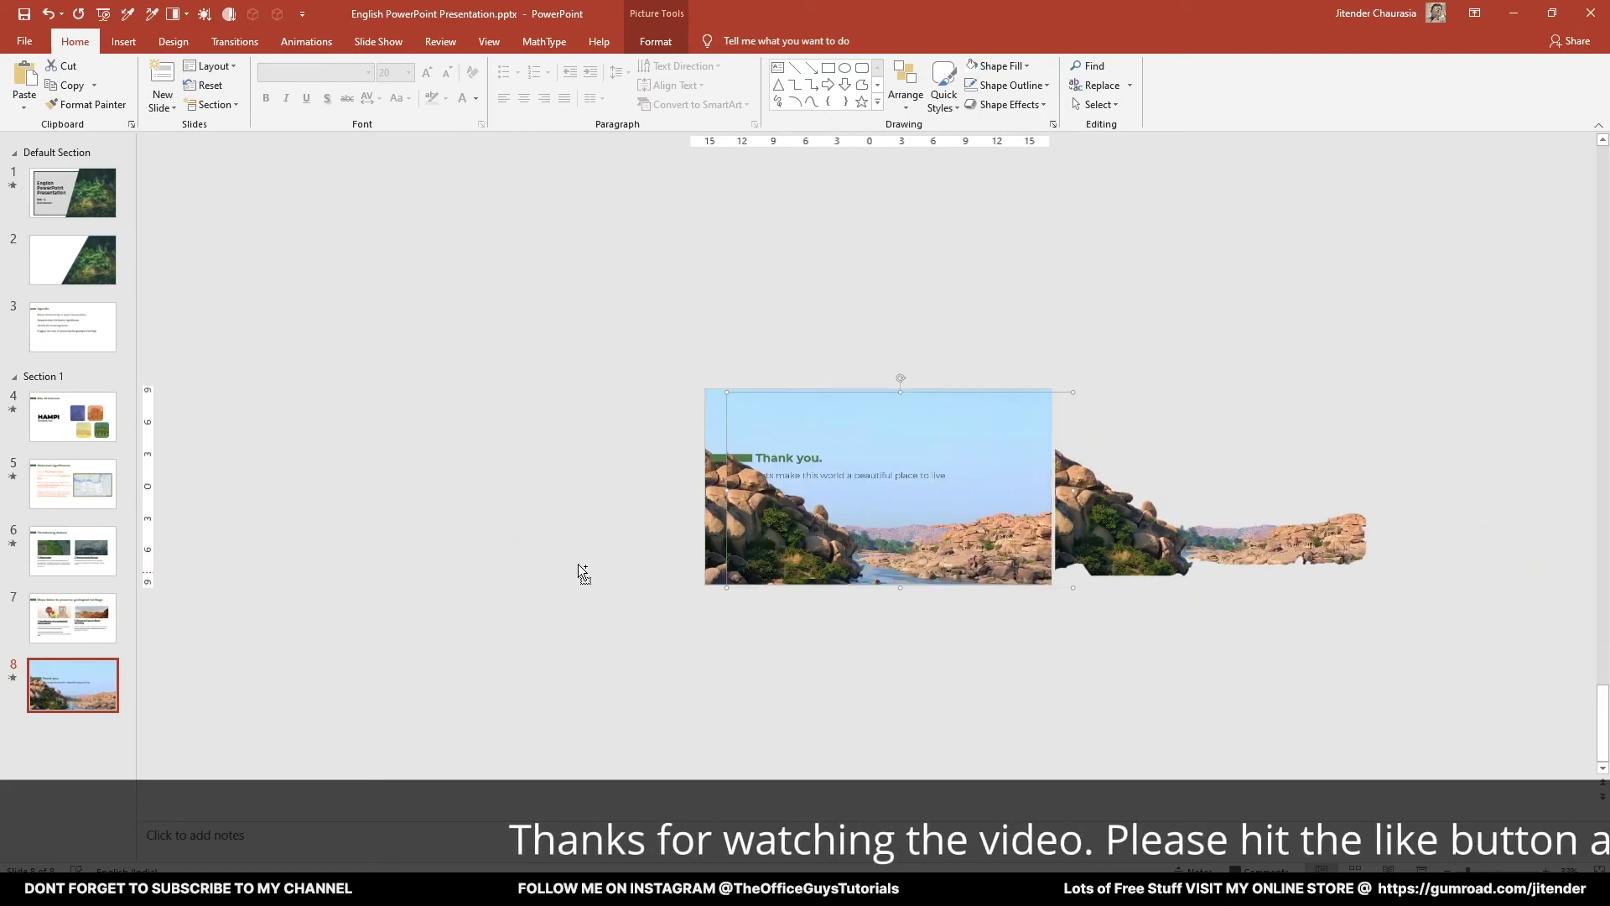
left_click_drag(839, 470, 922, 687)
left_click_drag(804, 551, 413, 667)
left_click_drag(823, 765, 729, 515)
key("Escape")
scroll(765, 540, "up", 3, "ctrl")
left_click(1008, 497)
scroll(1358, 374, "up", 2, "ctrl")
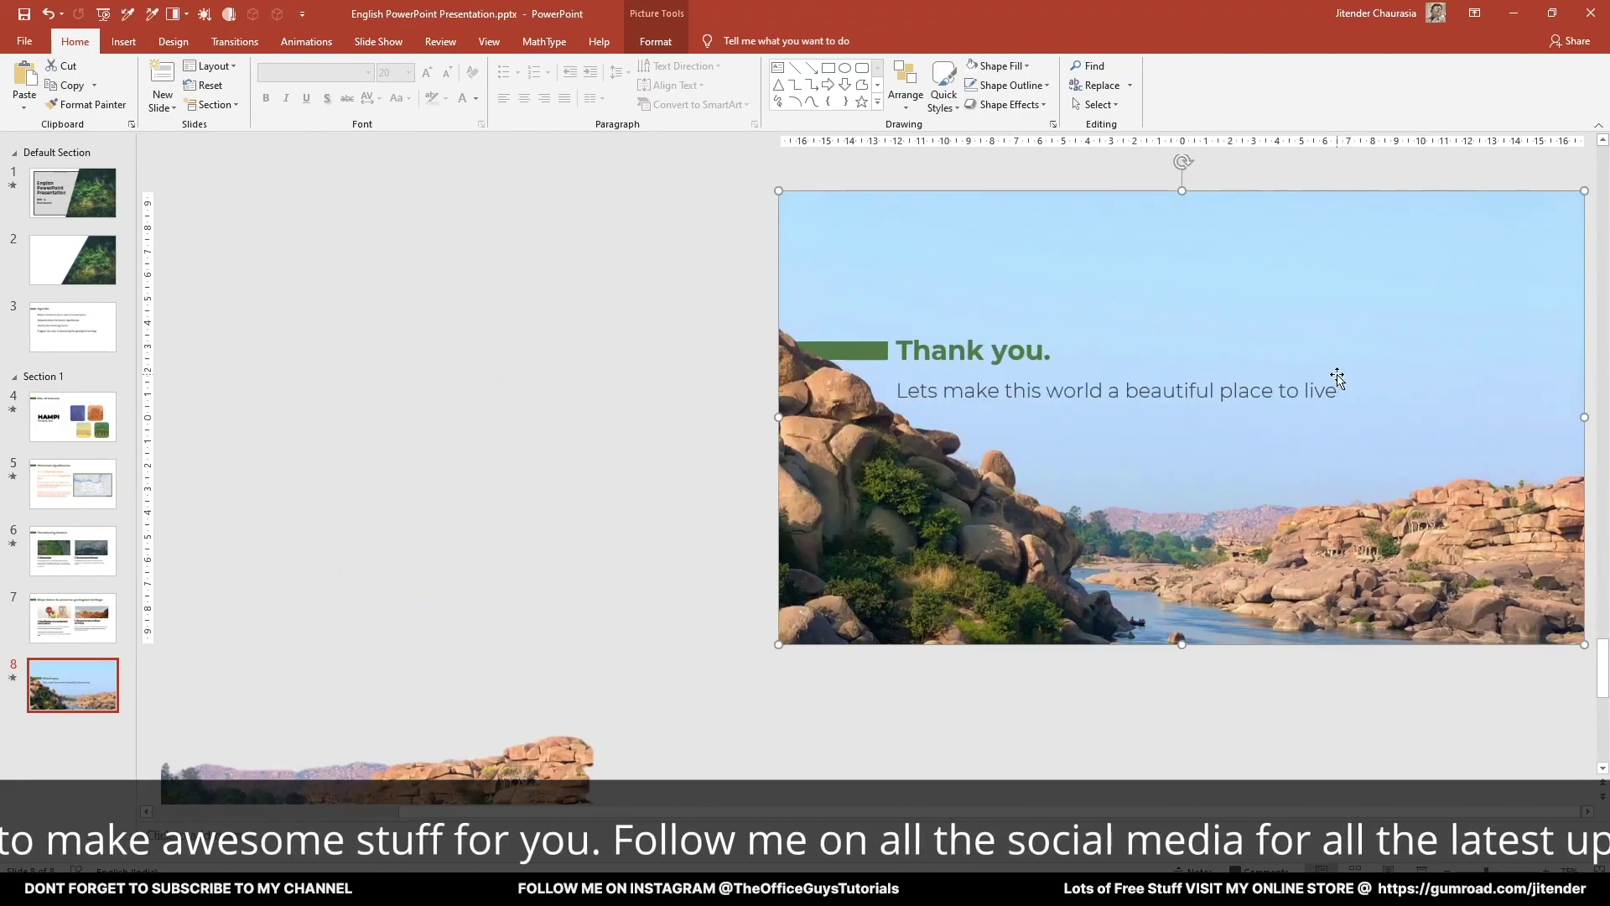
Maximize the authorSTREAM browser window showing the 'Unit-4 Environment' title slide, 1/11.
key("alt+Tab")
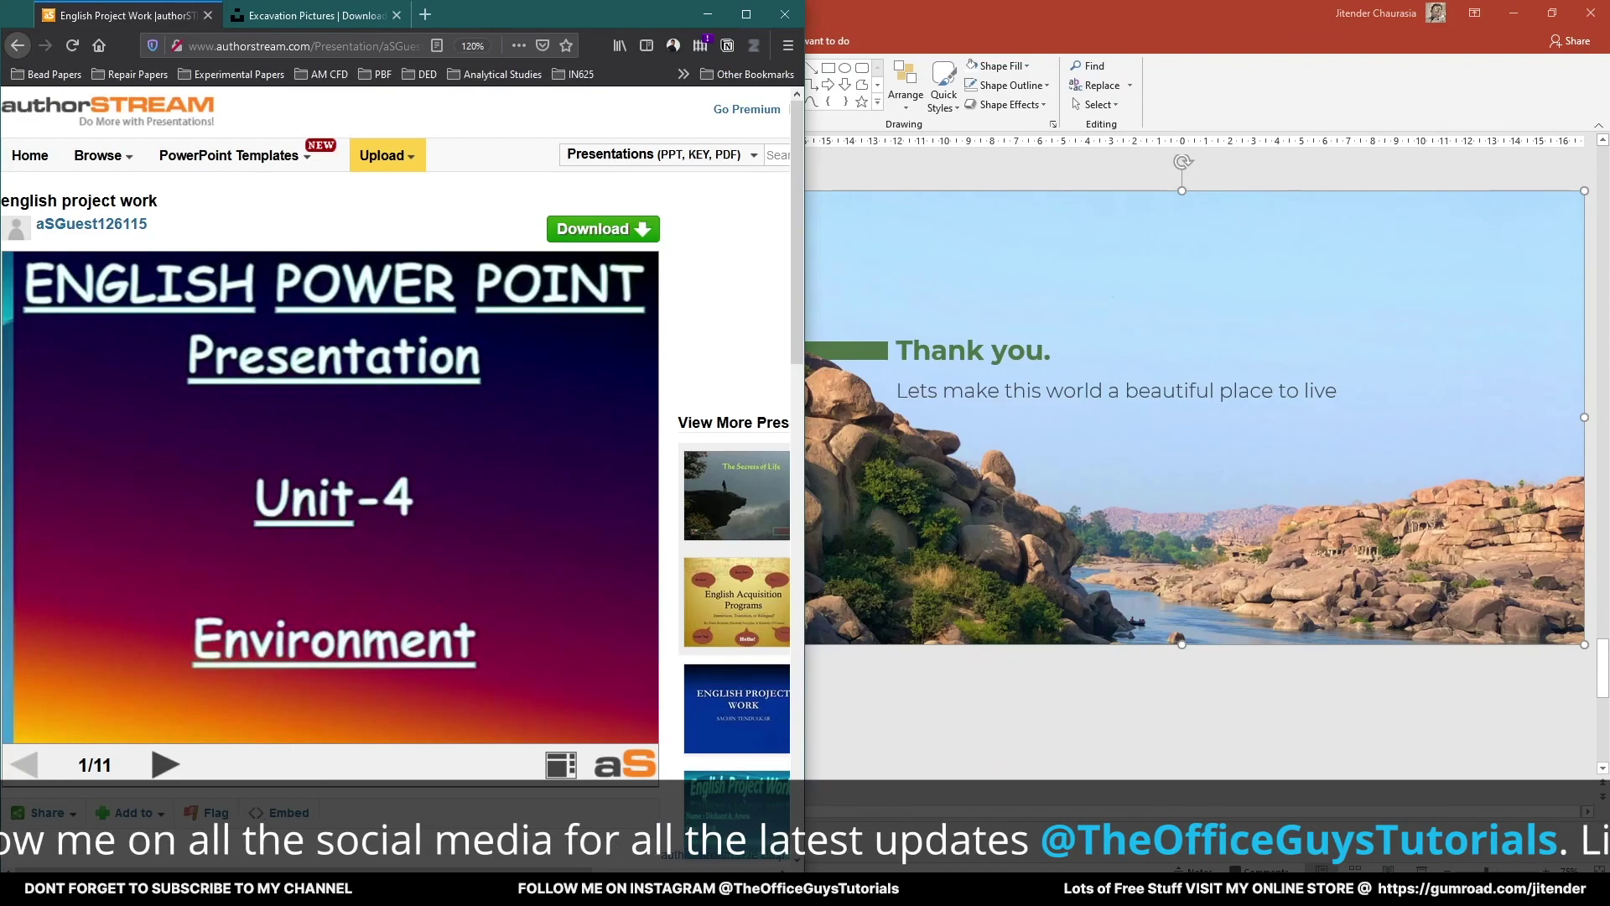
double_click(751, 13)
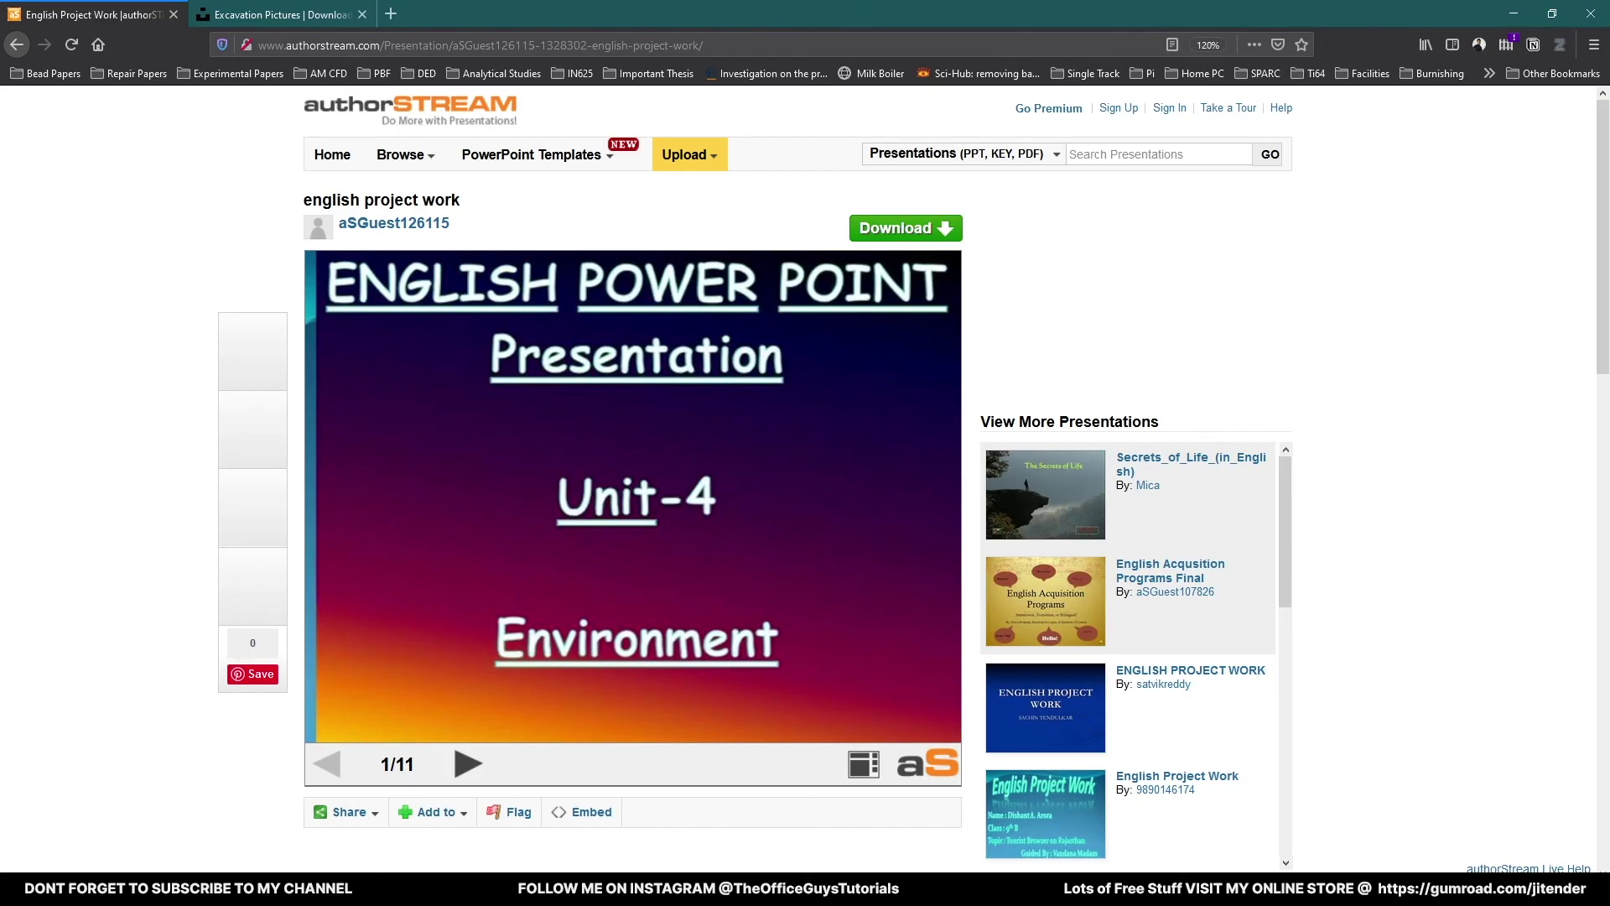
mouse_move(369, 889)
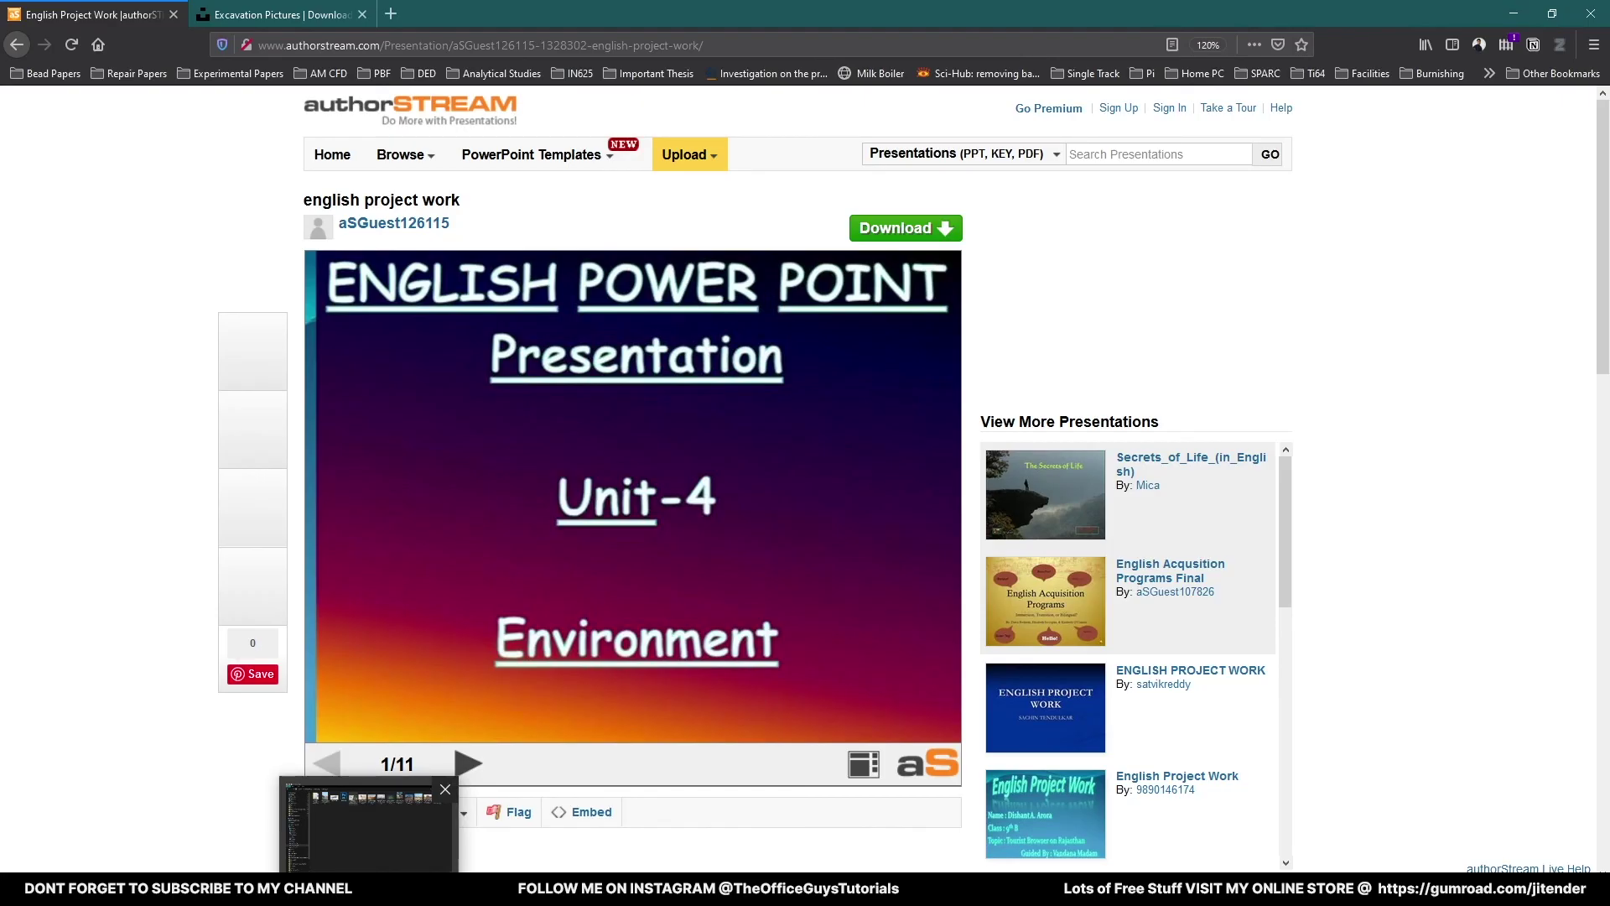